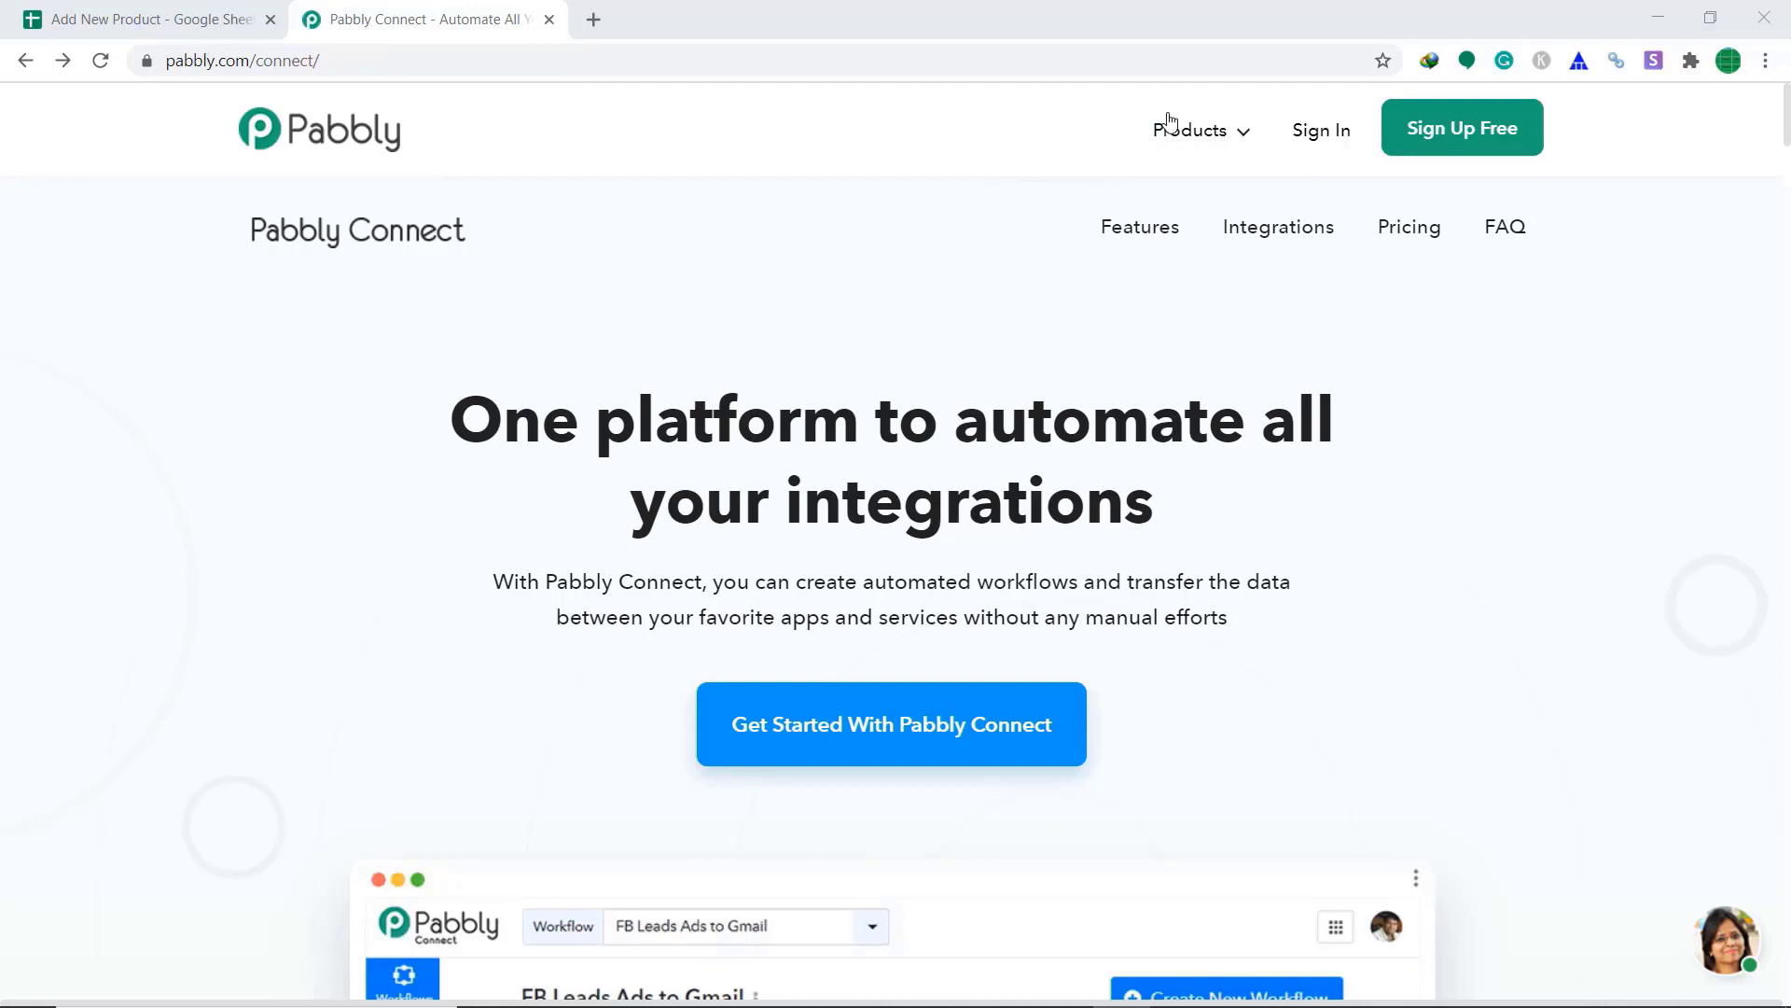
Step: Sign in to Pabbly and open the Connect app dashboard
left_click(1321, 140)
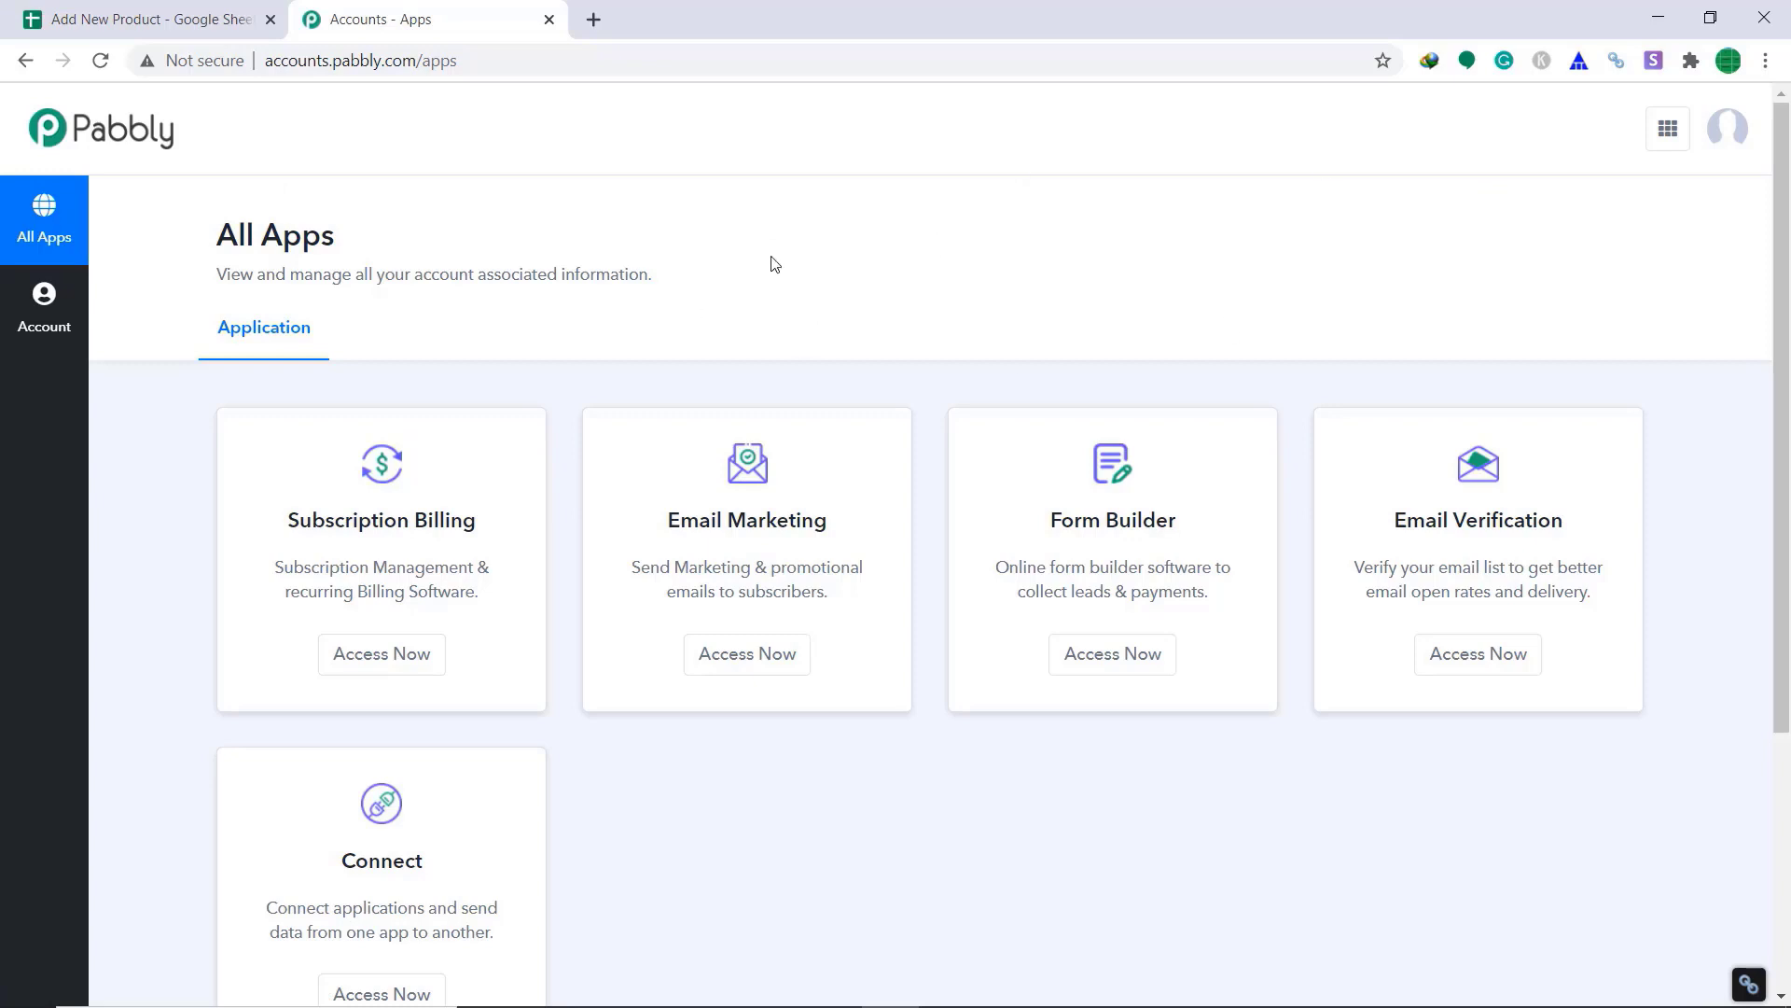
scroll(774, 263, "down", 3)
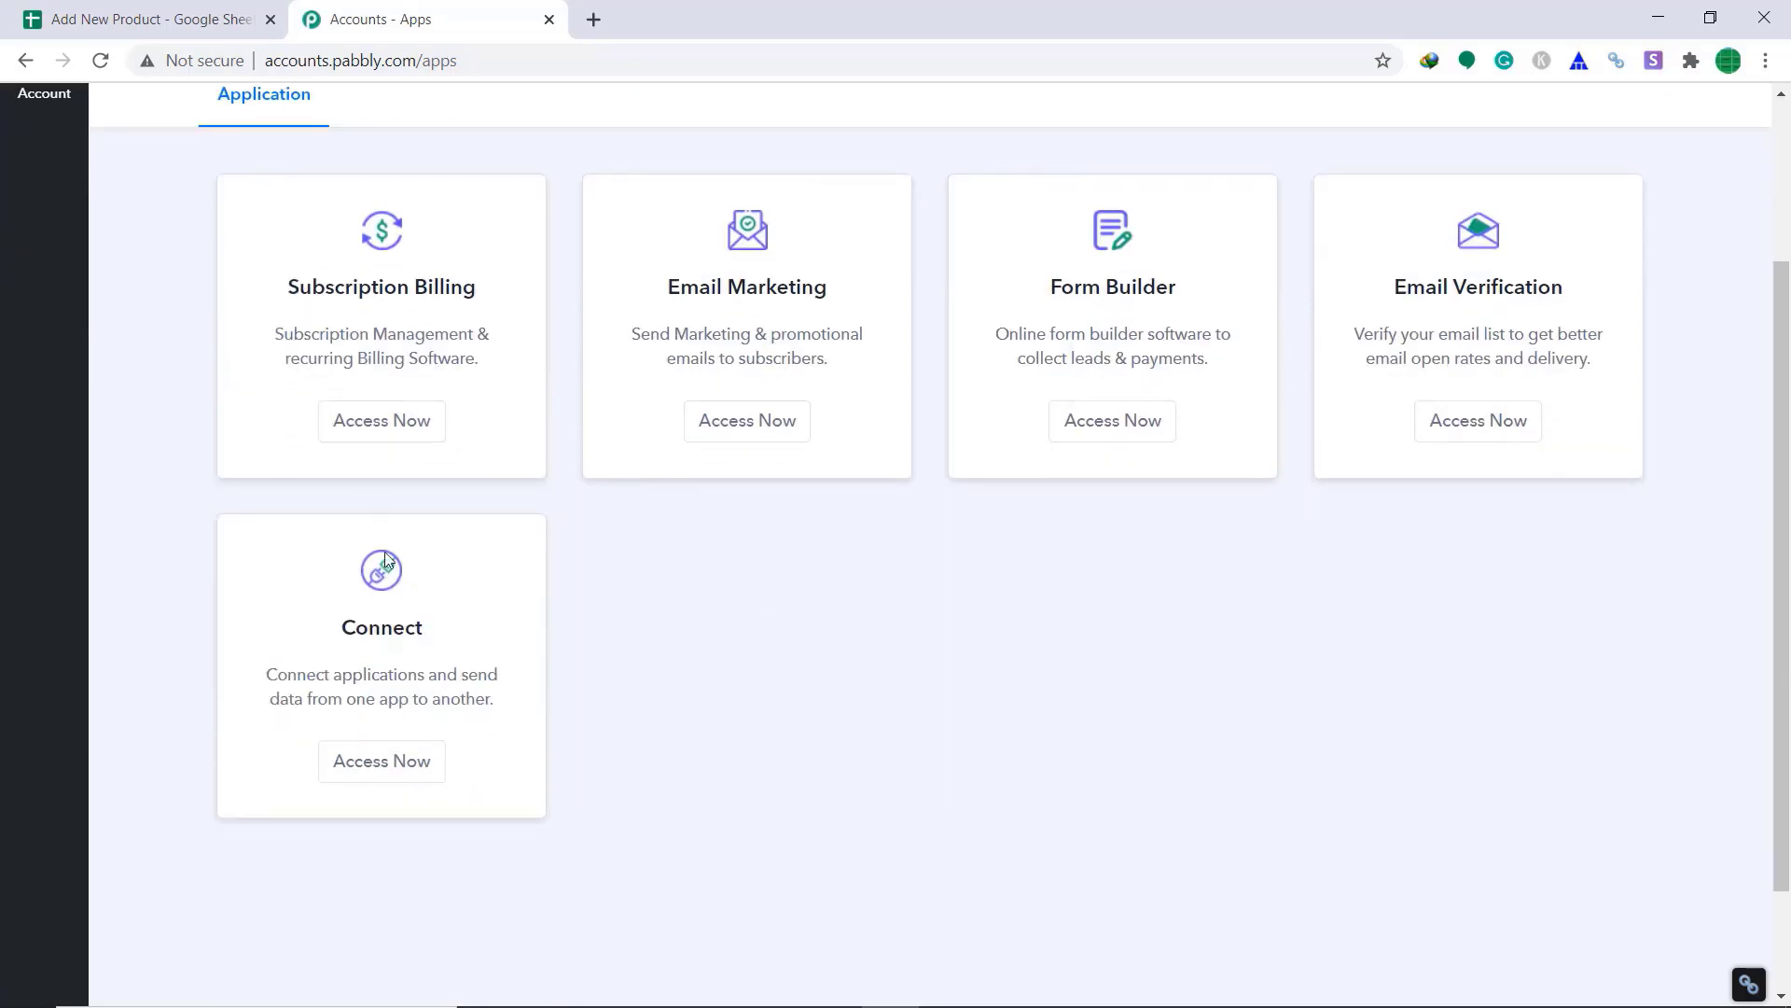
left_click(409, 763)
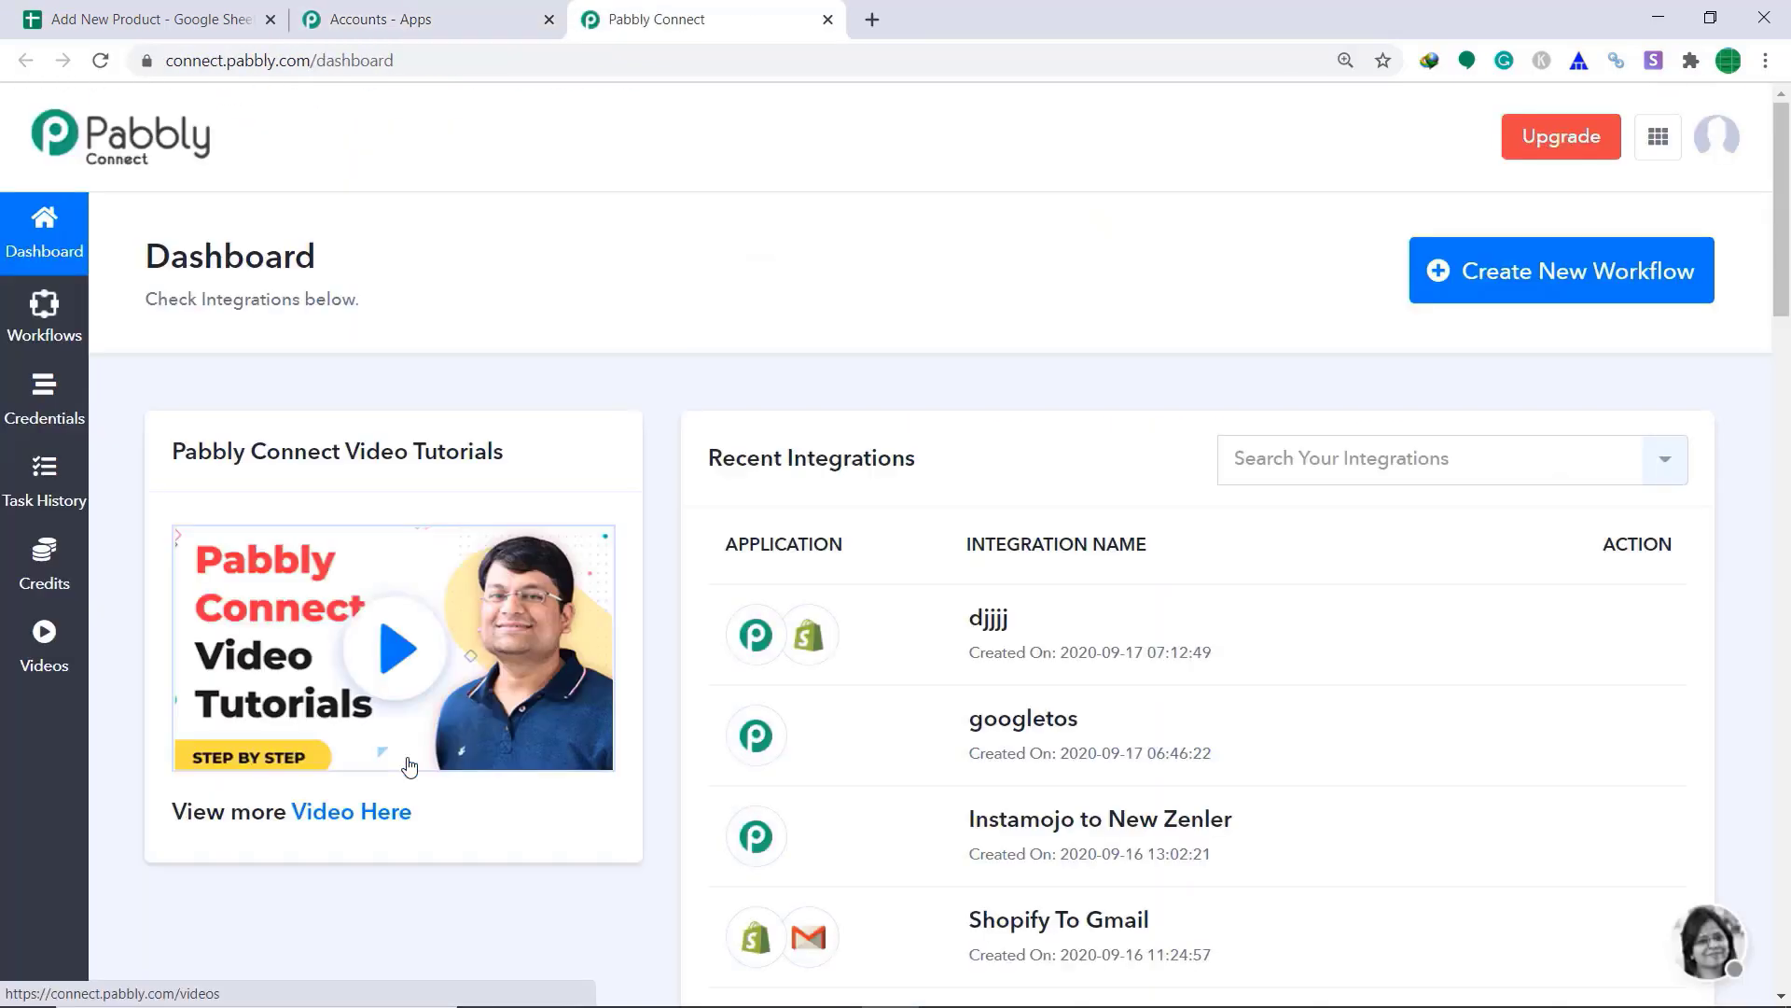
Step: Create a new workflow named 'Google Sheets To Shopify'
left_click(1555, 311)
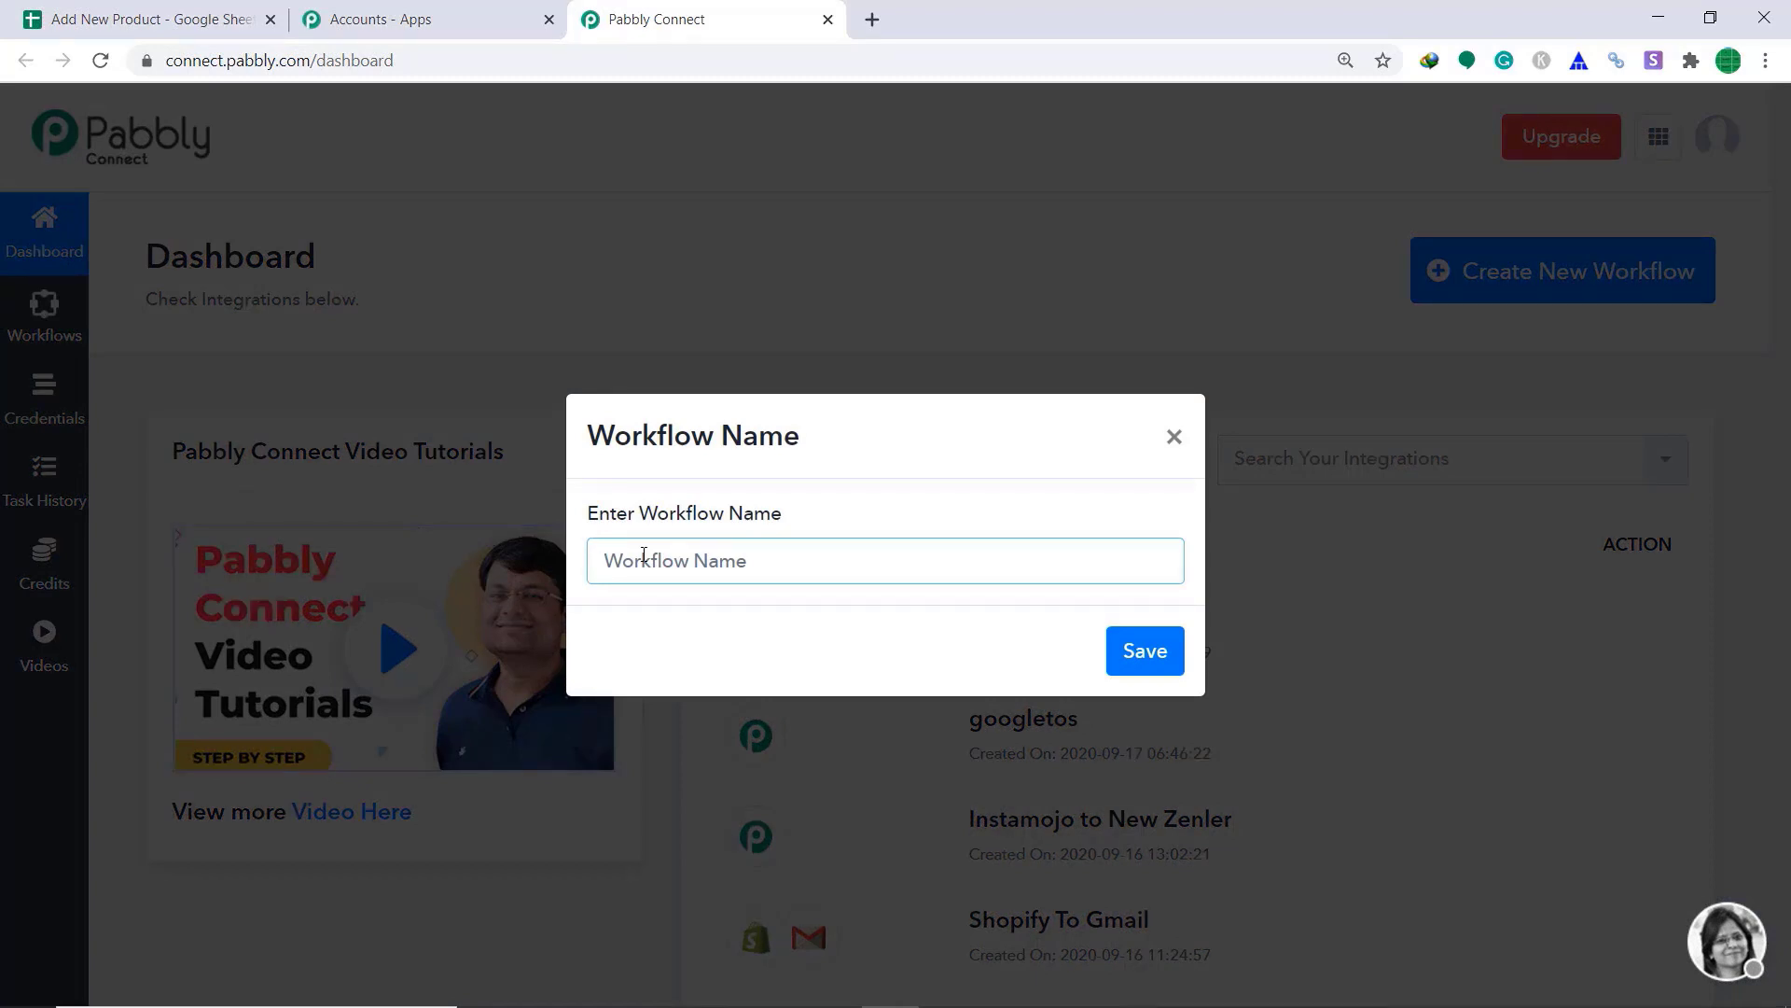
type("Google Sheets T")
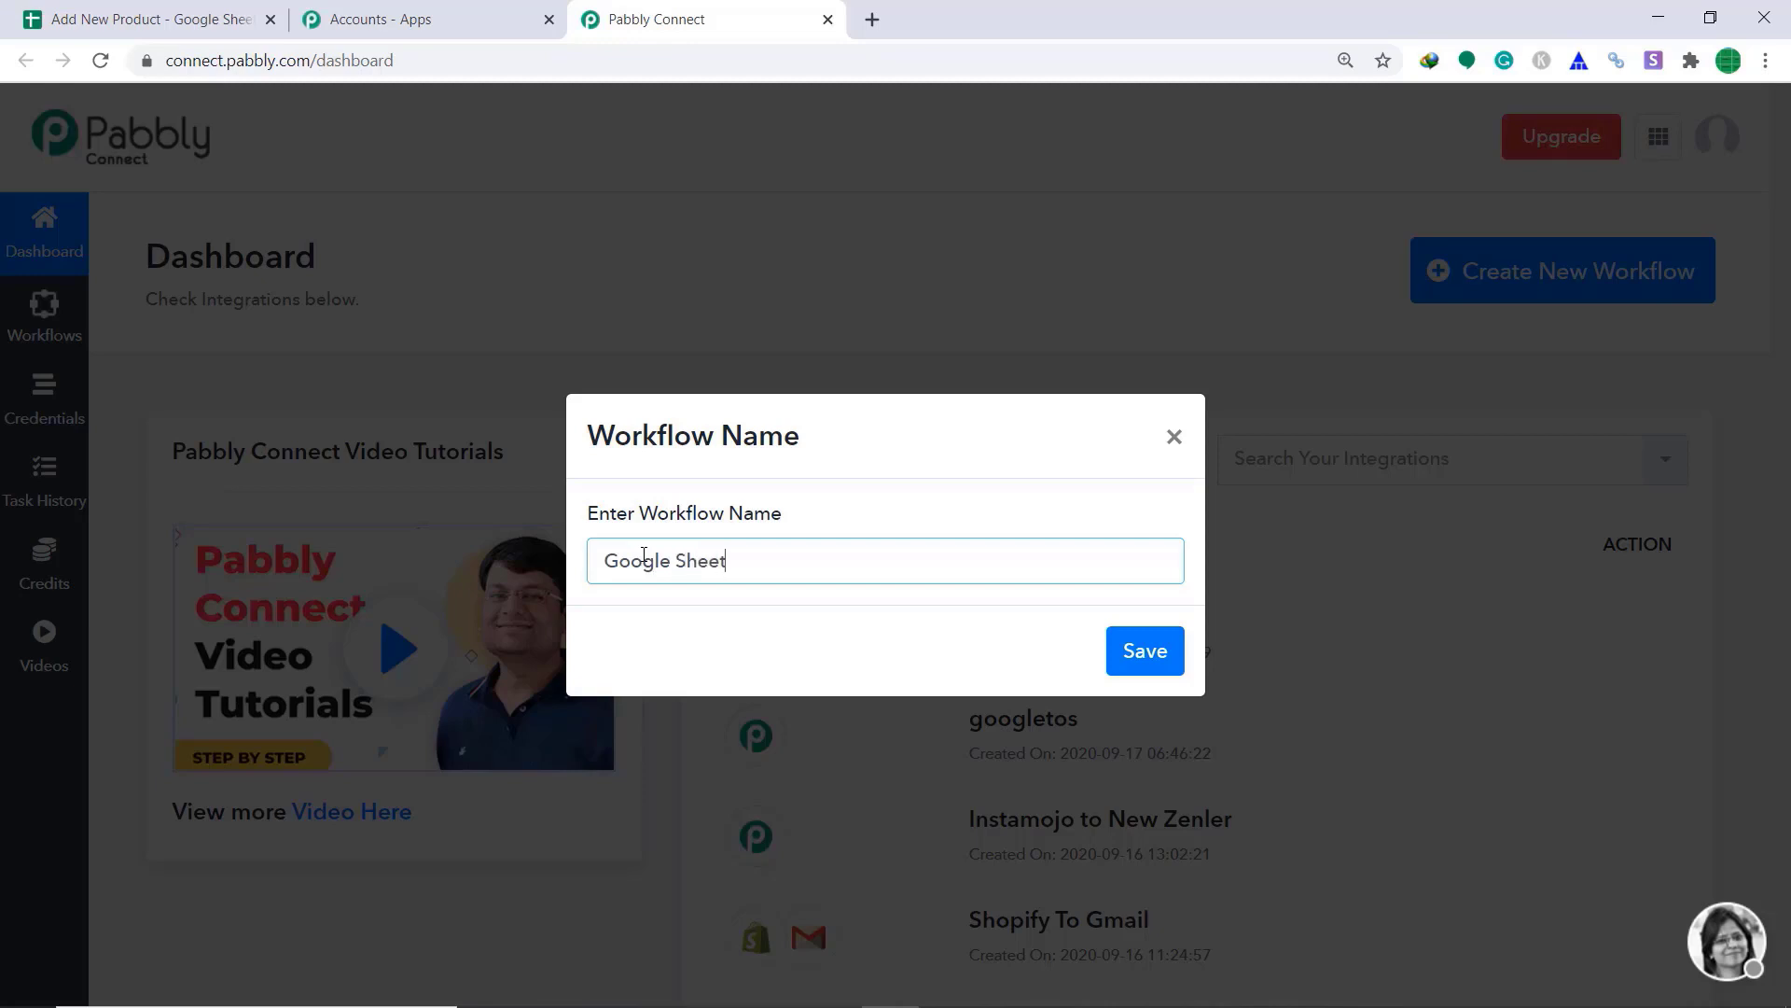
type("o Shopify")
left_click(1159, 660)
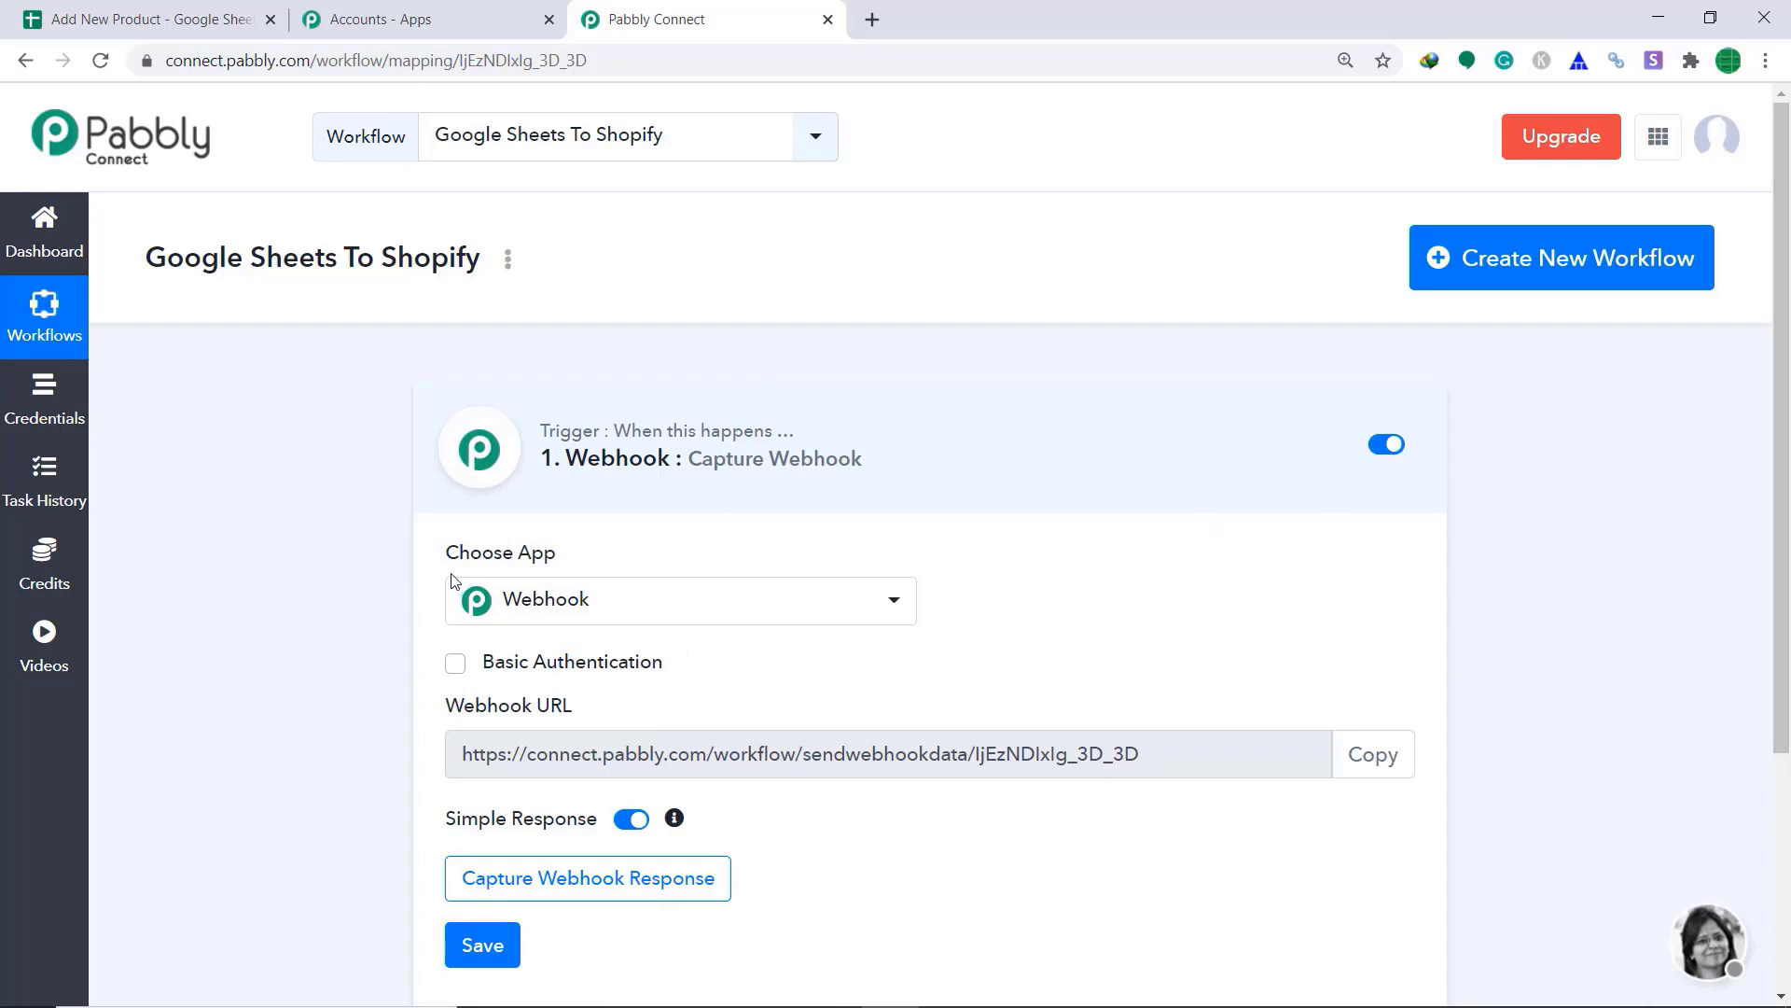
Step: Make Google Sheets the trigger app and bring up the Add New Product spreadsheet
left_click(617, 611)
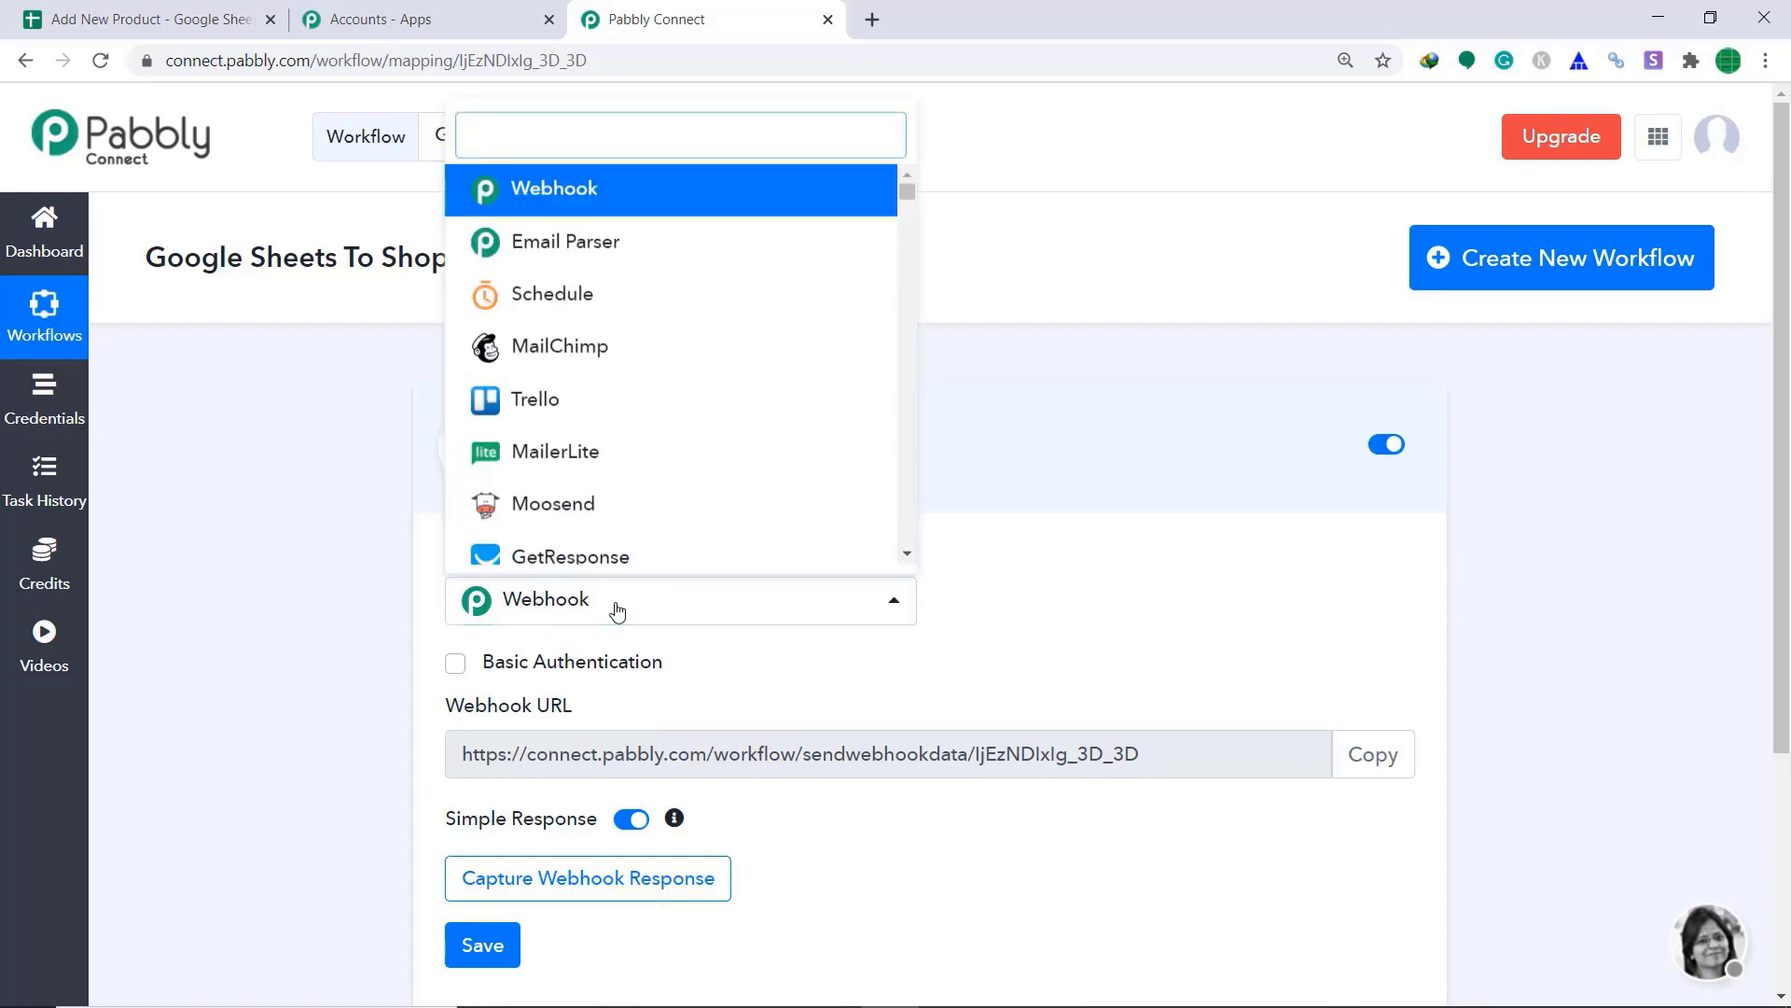
type("goog")
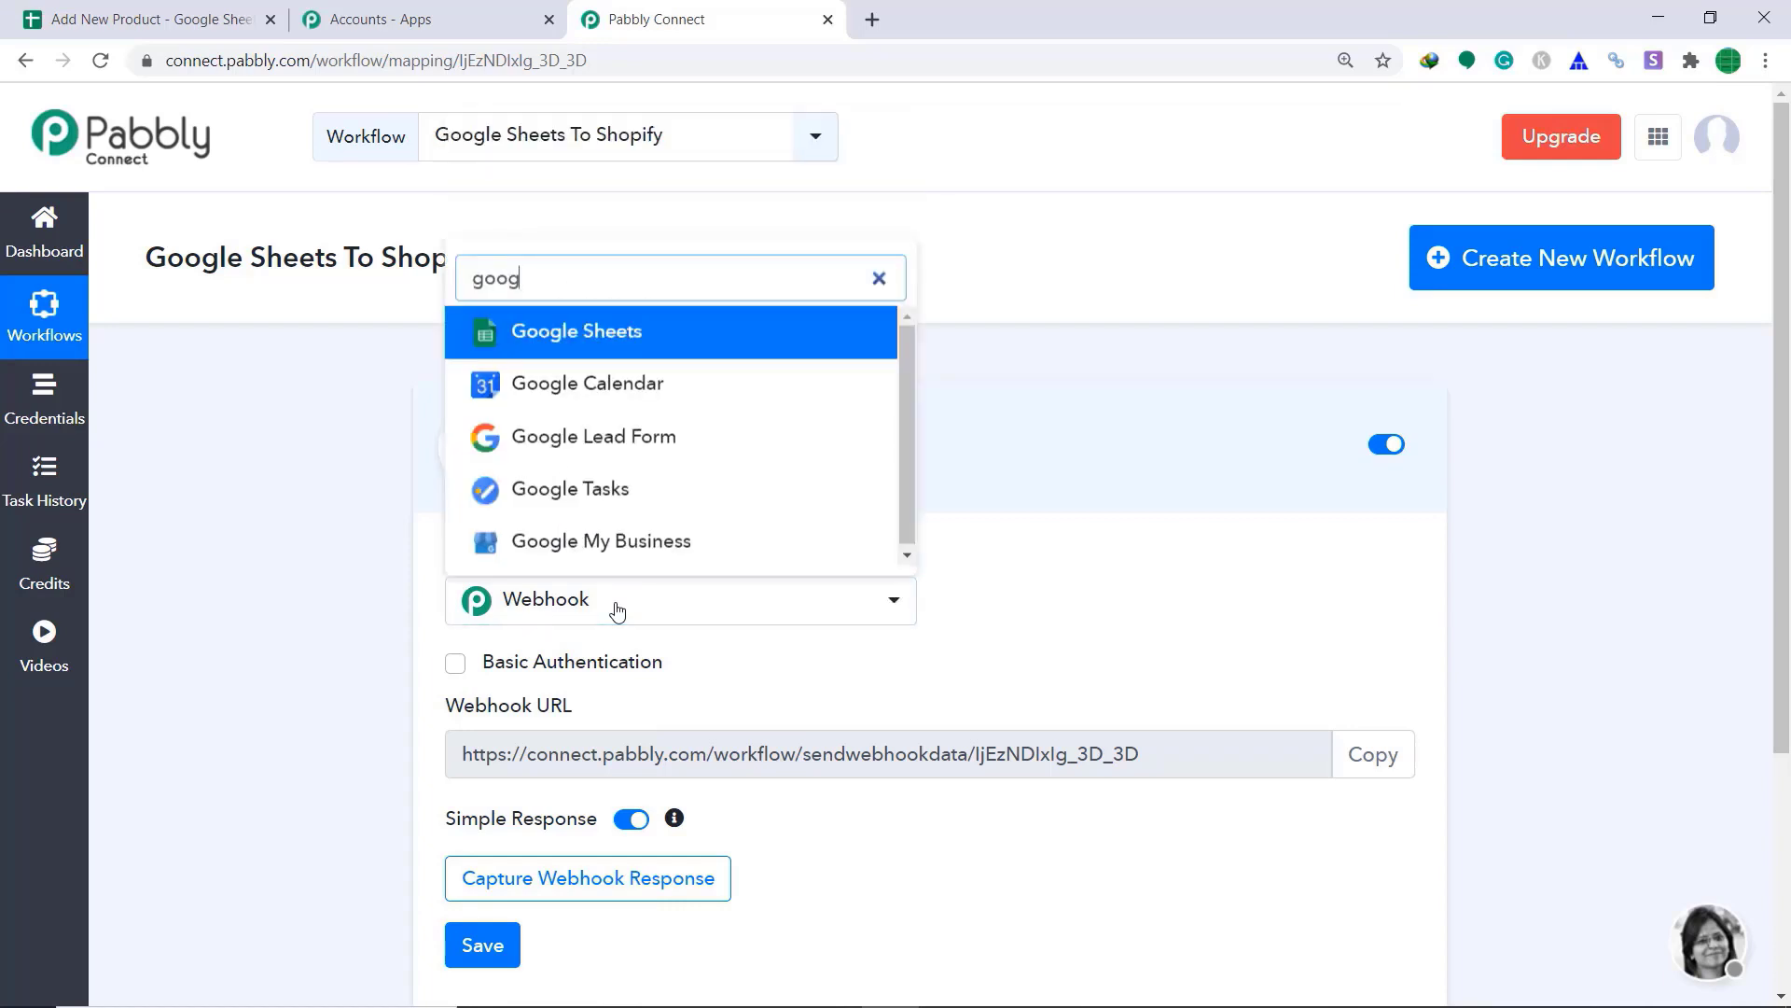
left_click(666, 332)
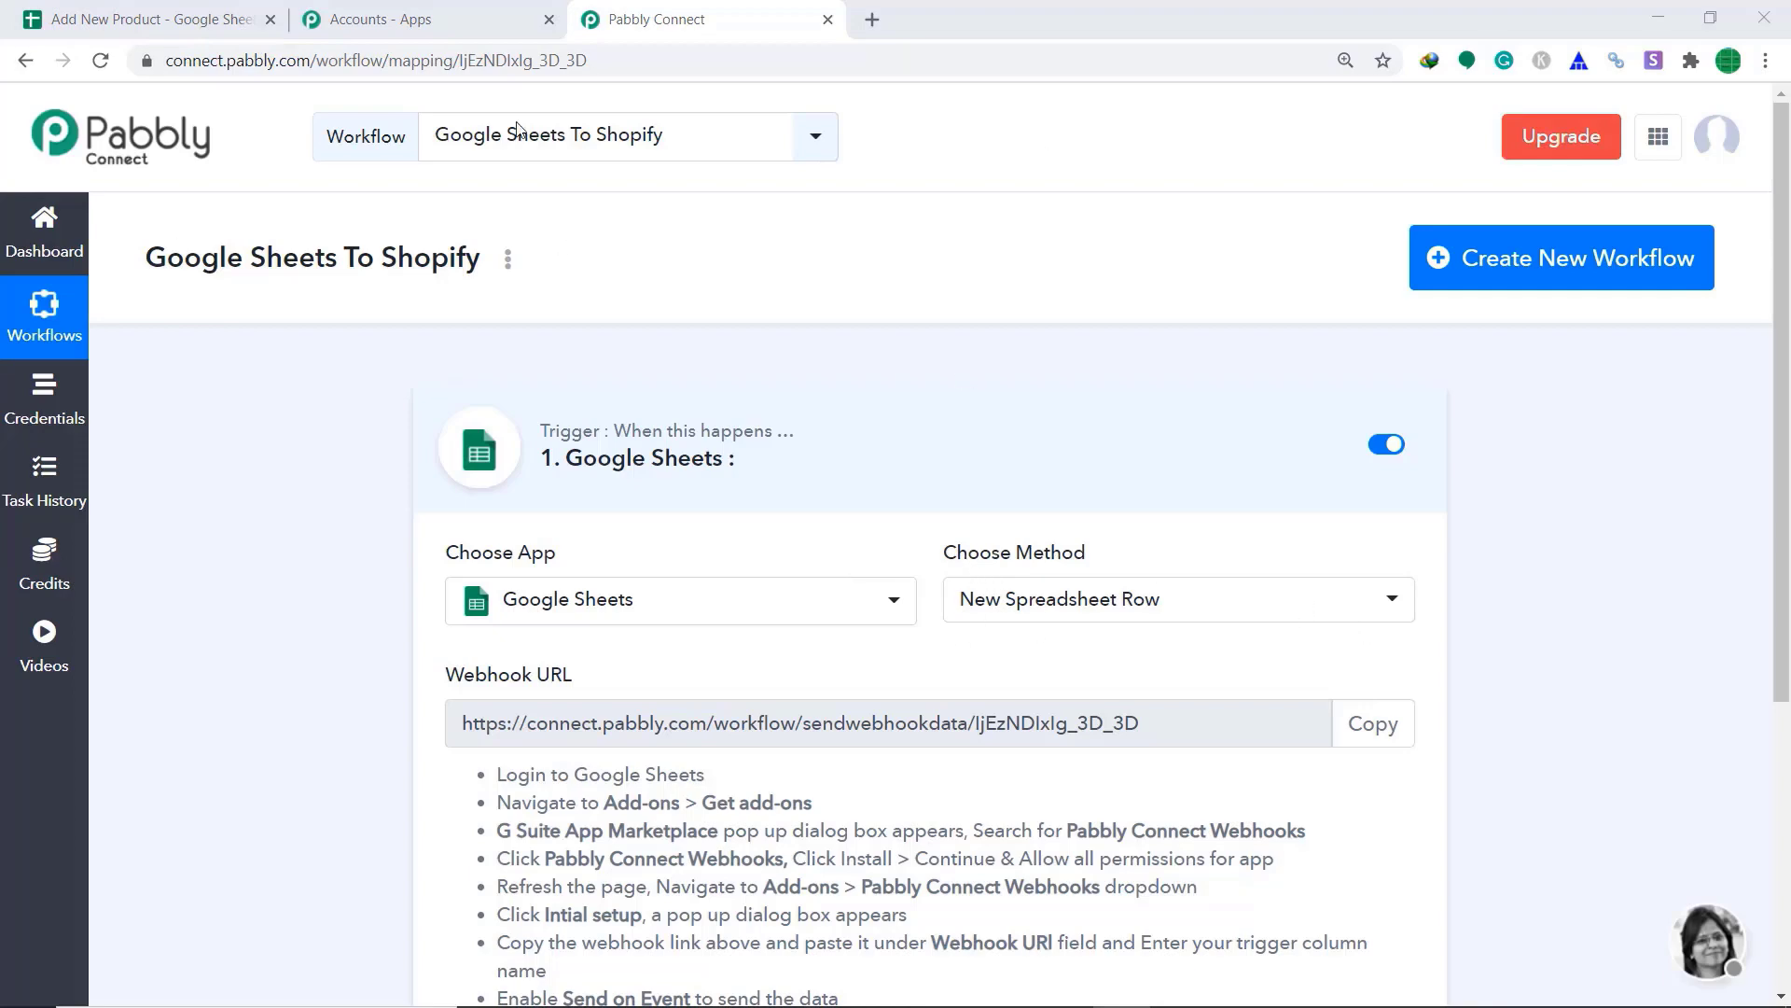
left_click(119, 7)
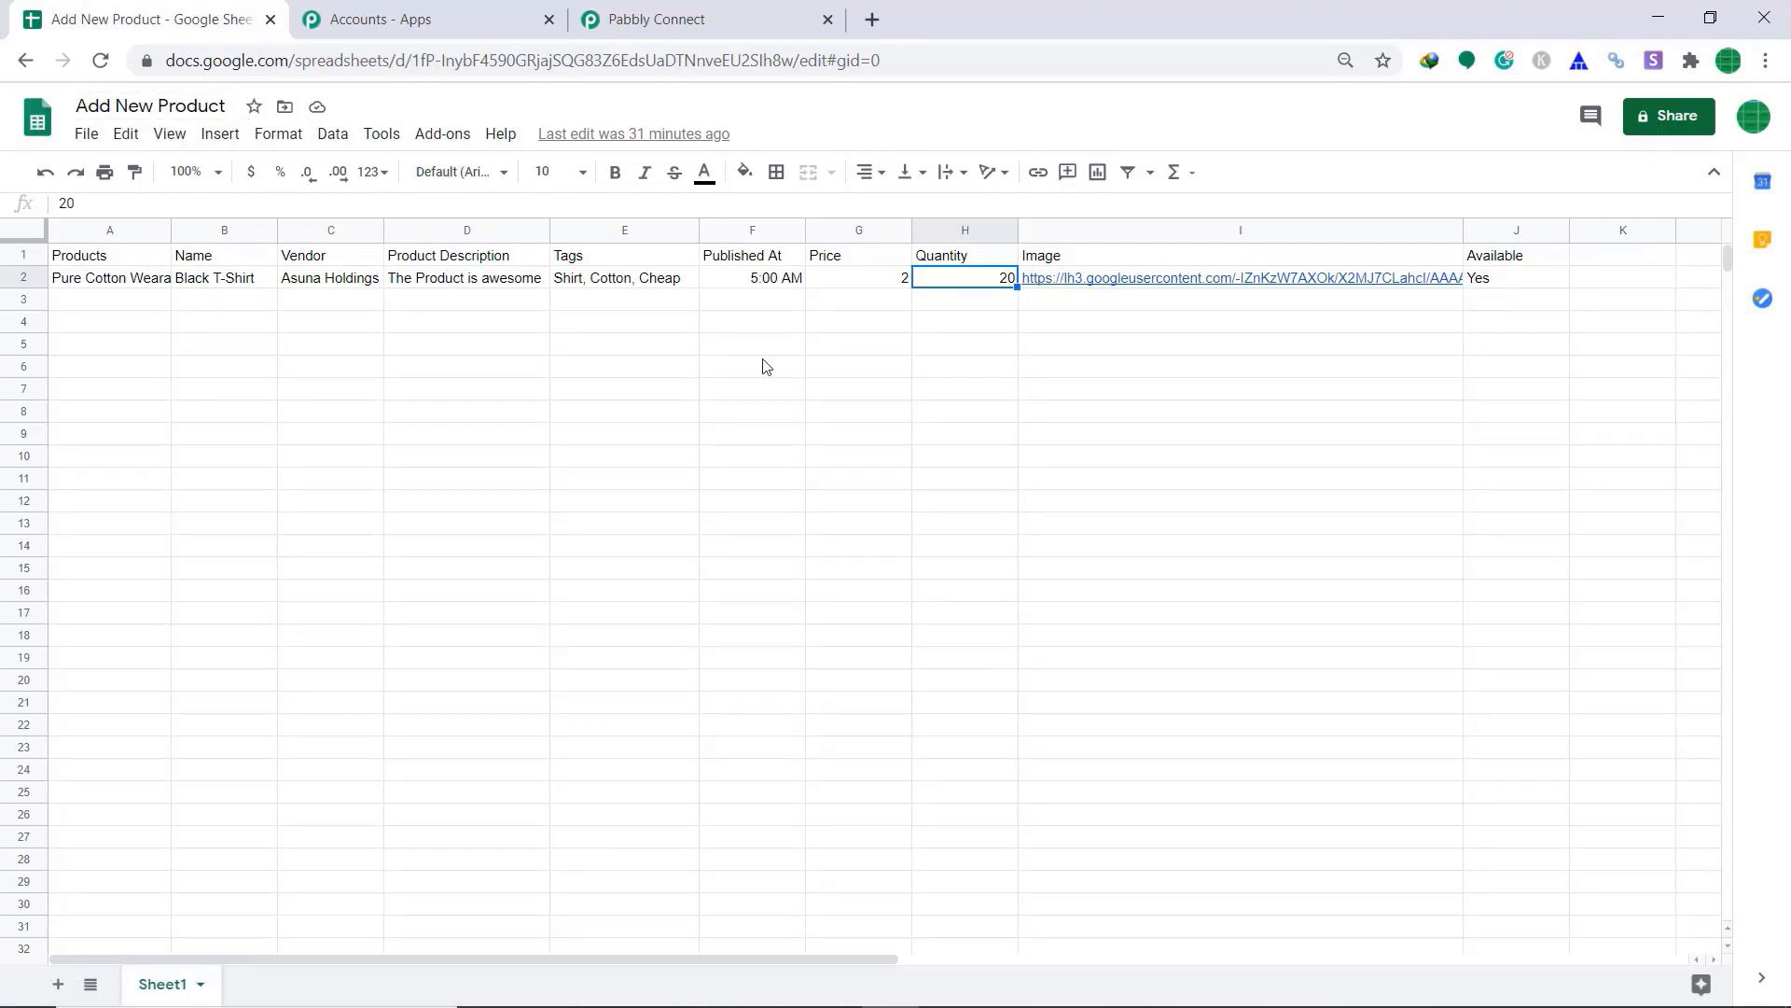
left_click(71, 262)
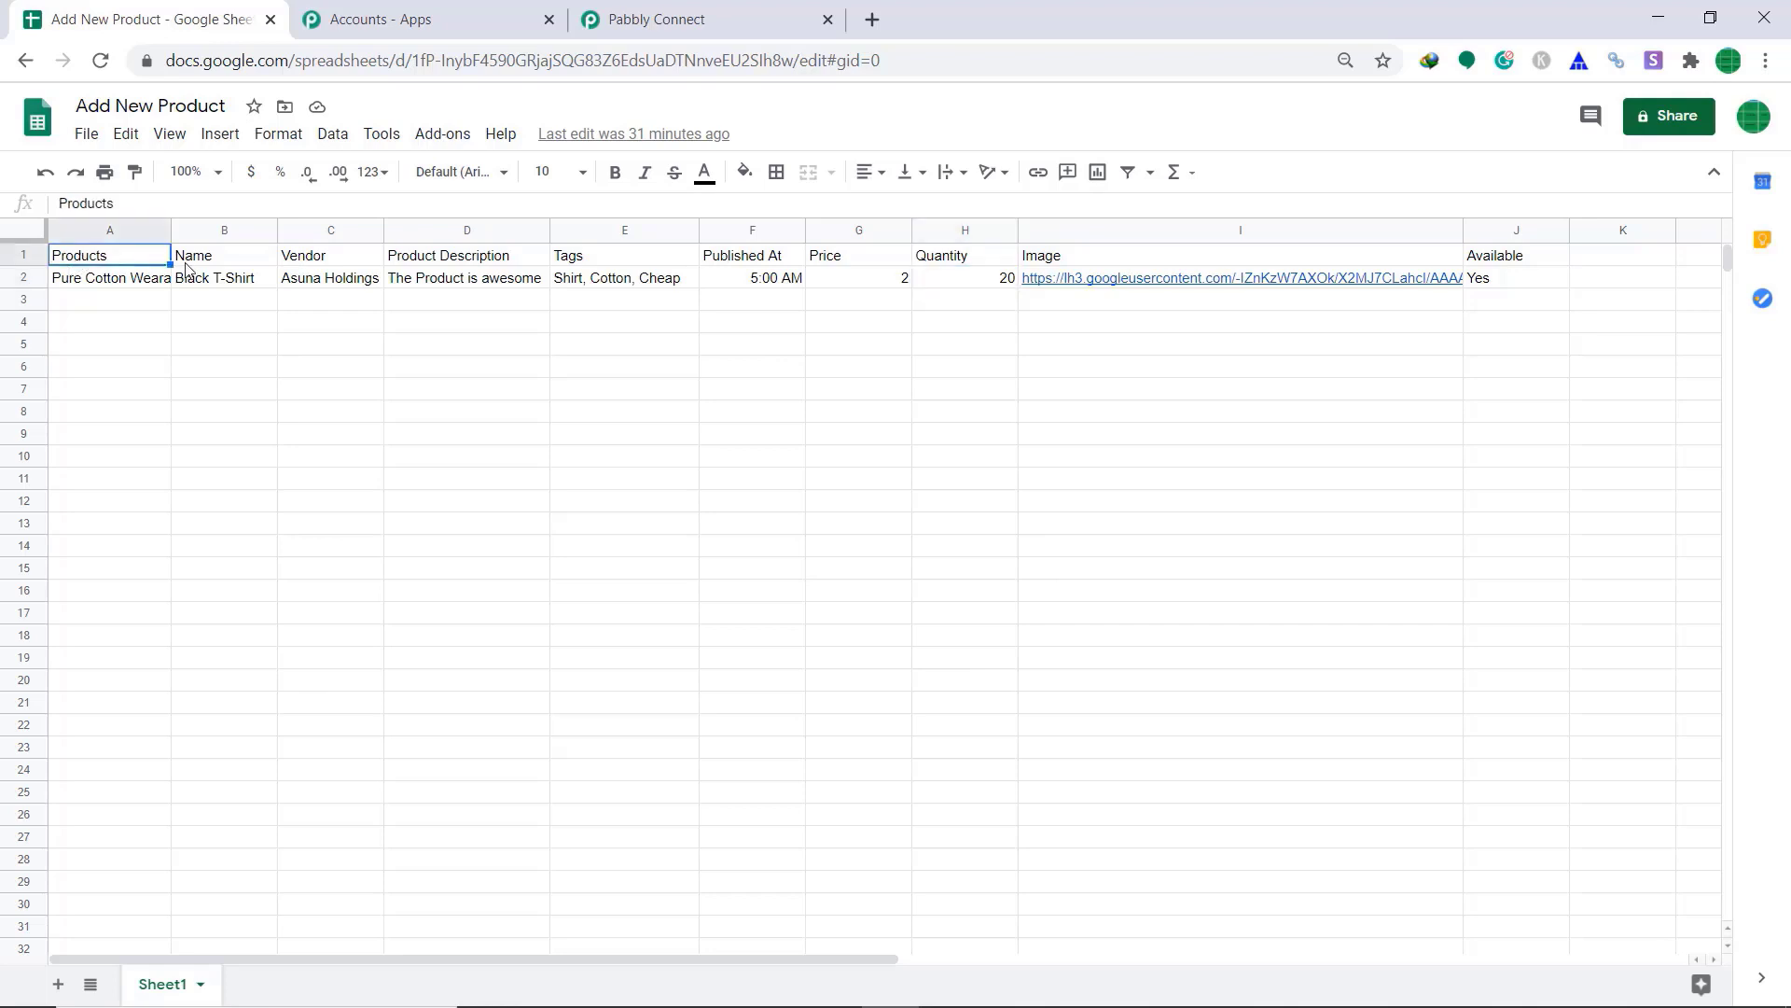
left_click(196, 263)
left_click(308, 263)
left_click(444, 260)
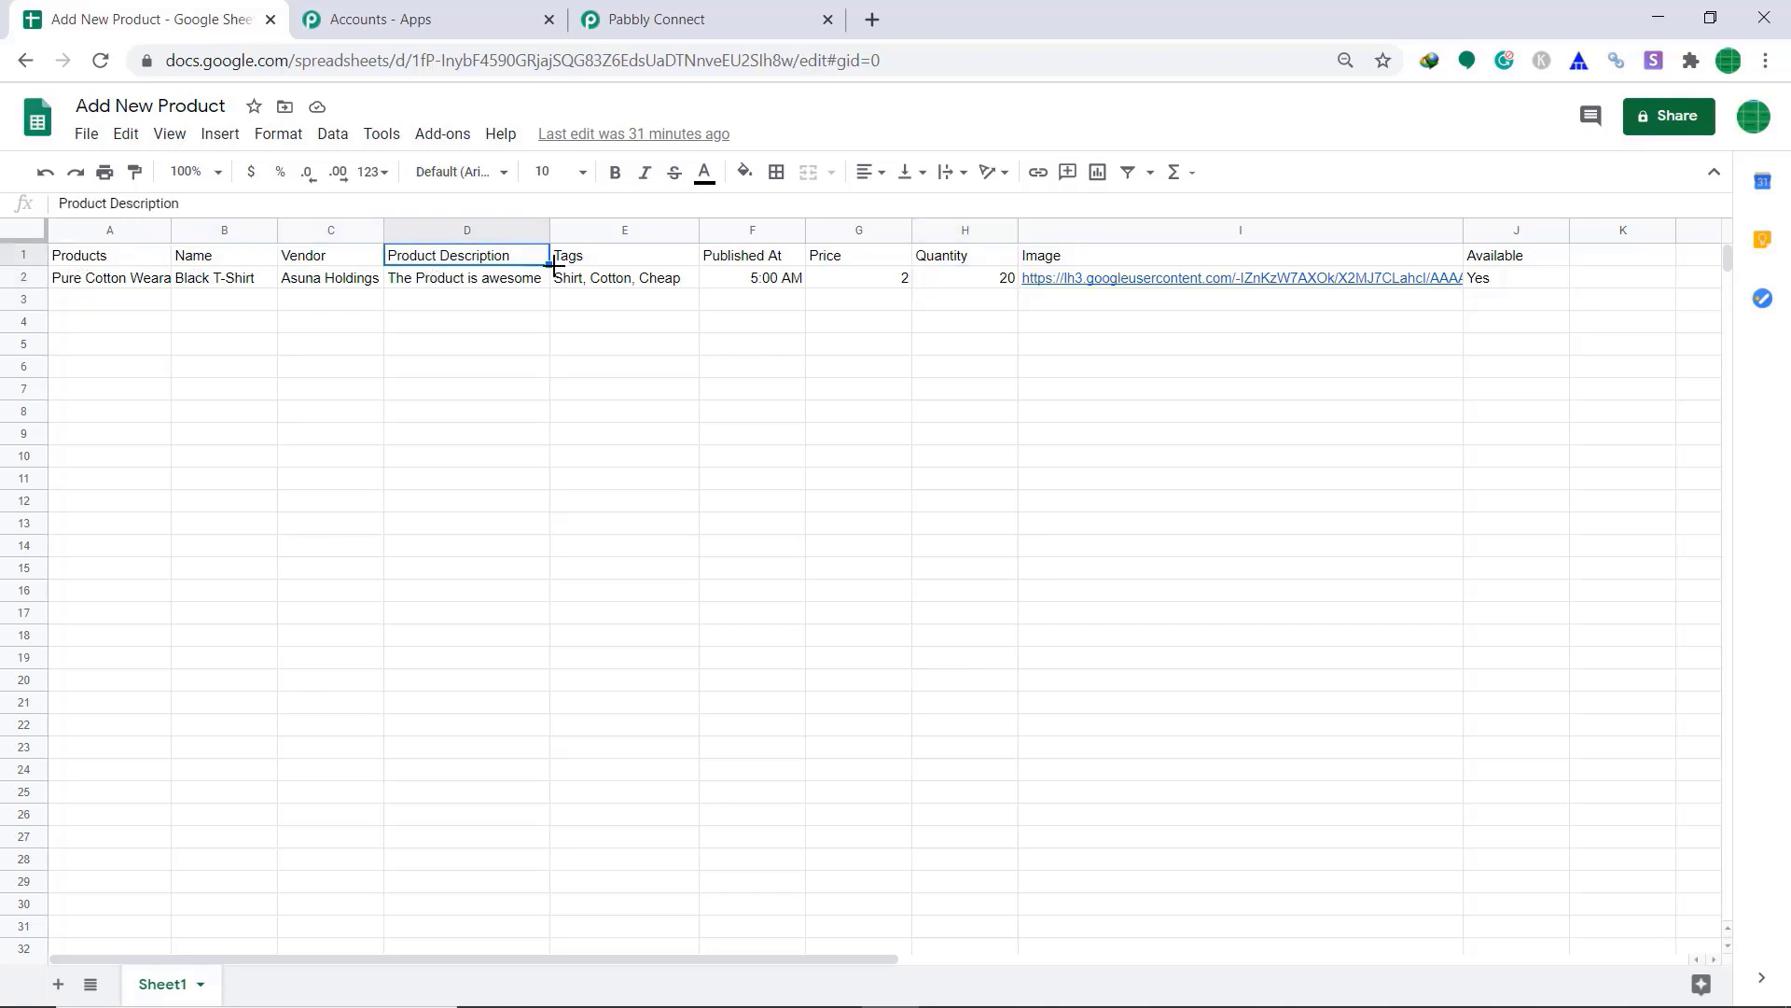
left_click(576, 276)
left_click(755, 257)
left_click(825, 262)
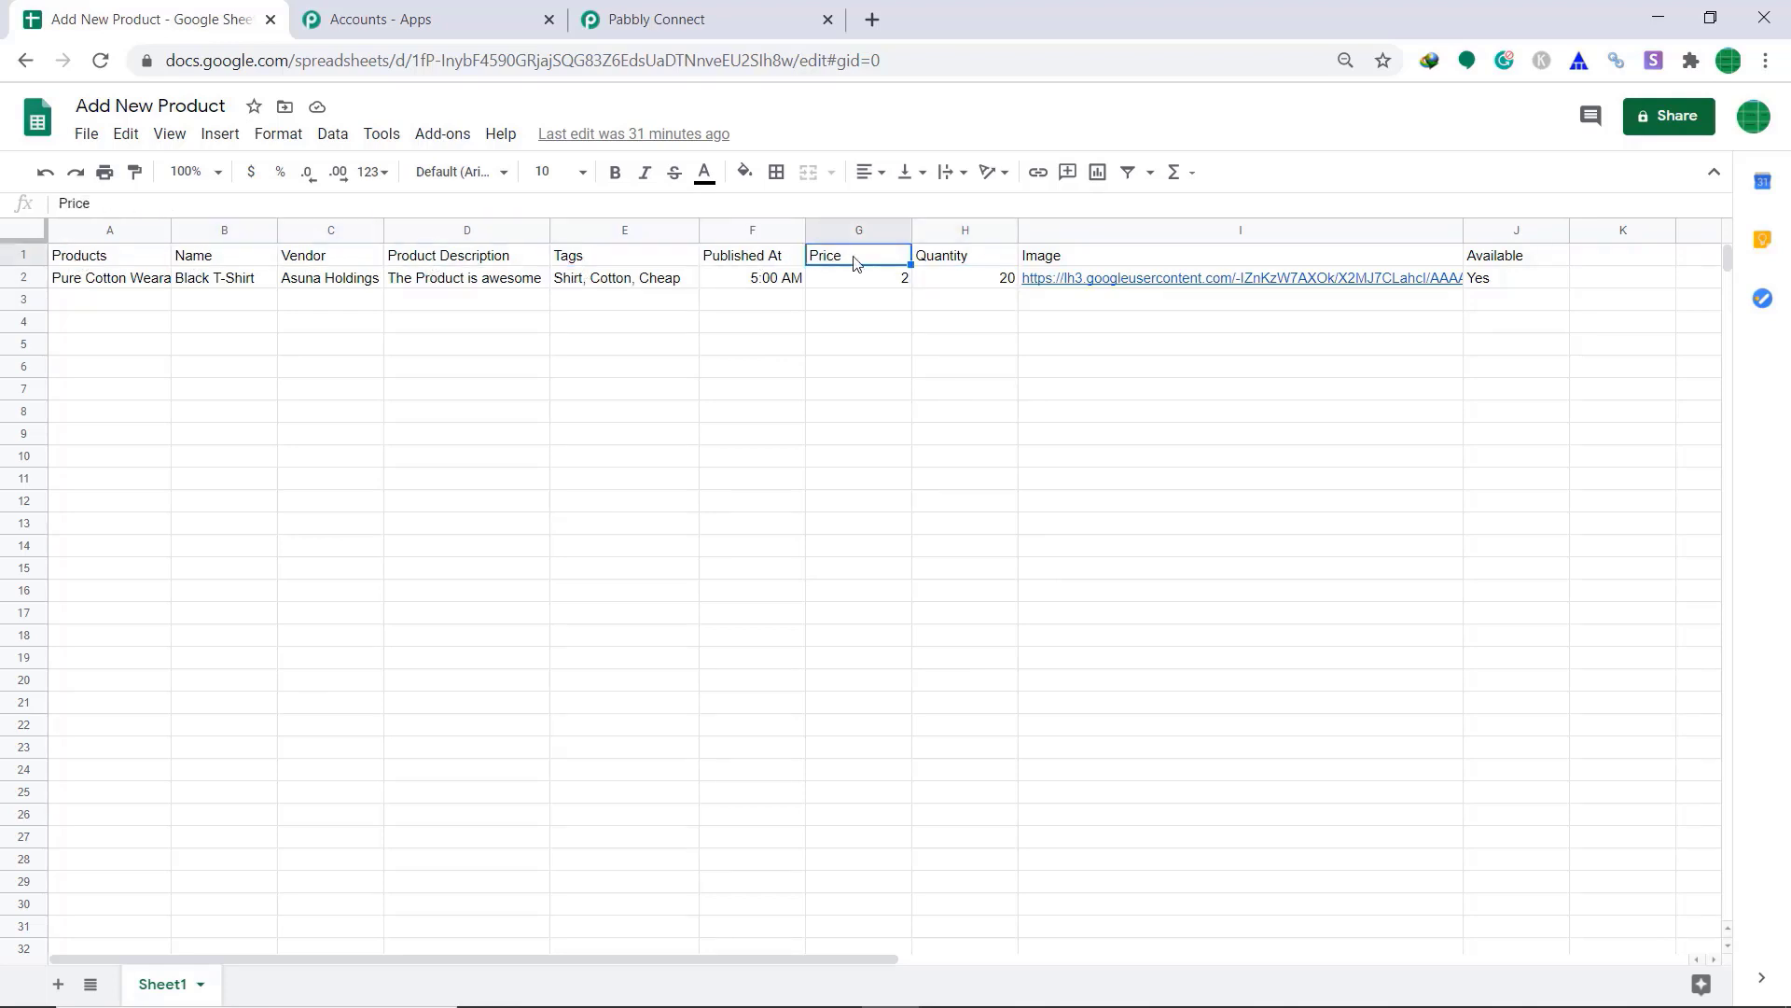
left_click(937, 264)
left_click(1054, 264)
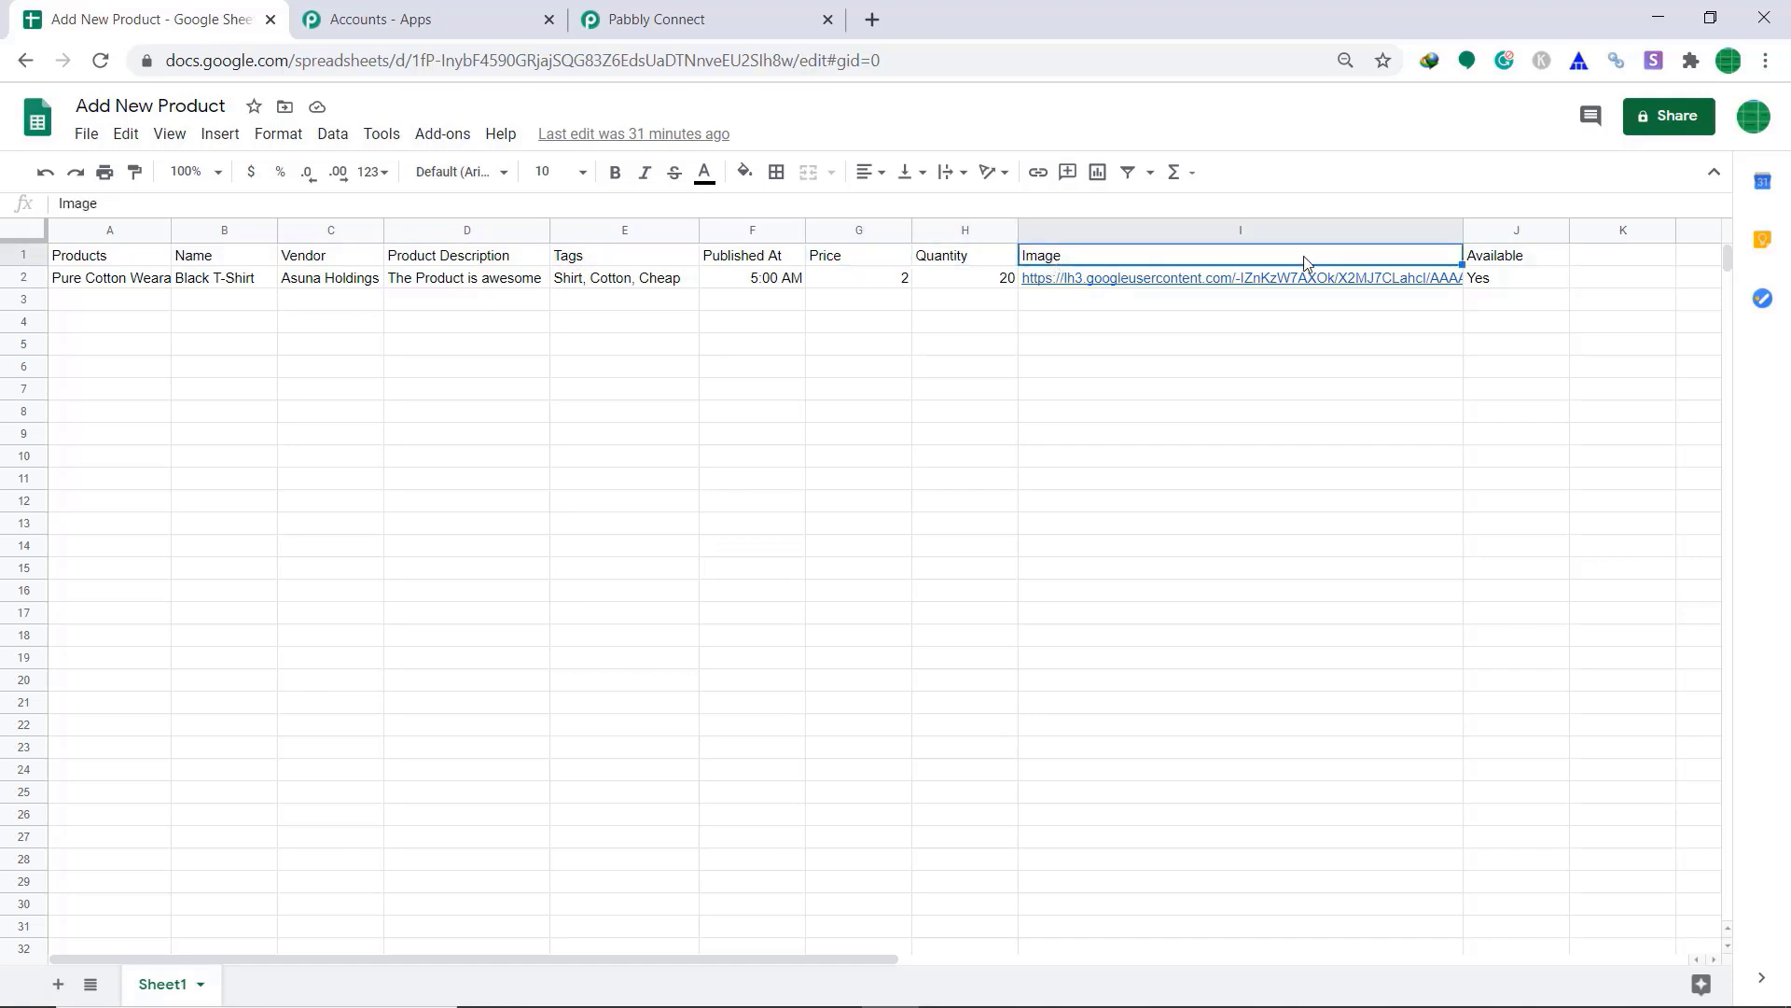
left_click(1503, 260)
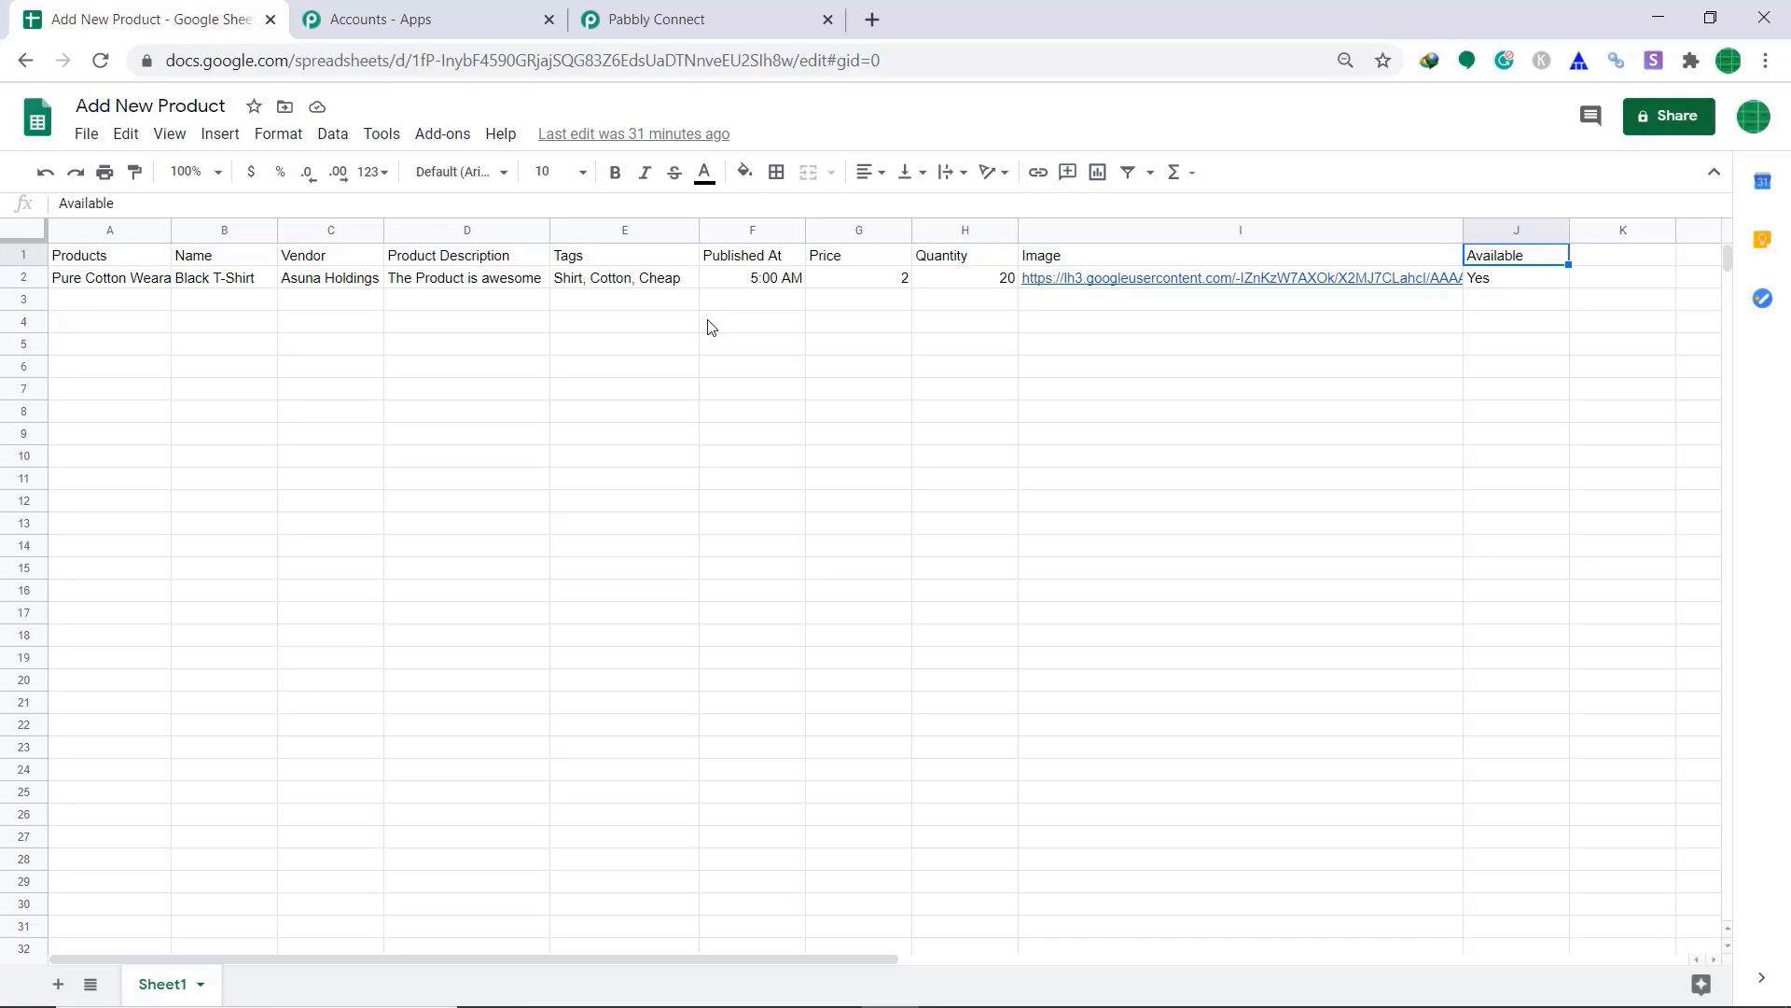
left_click(200, 292)
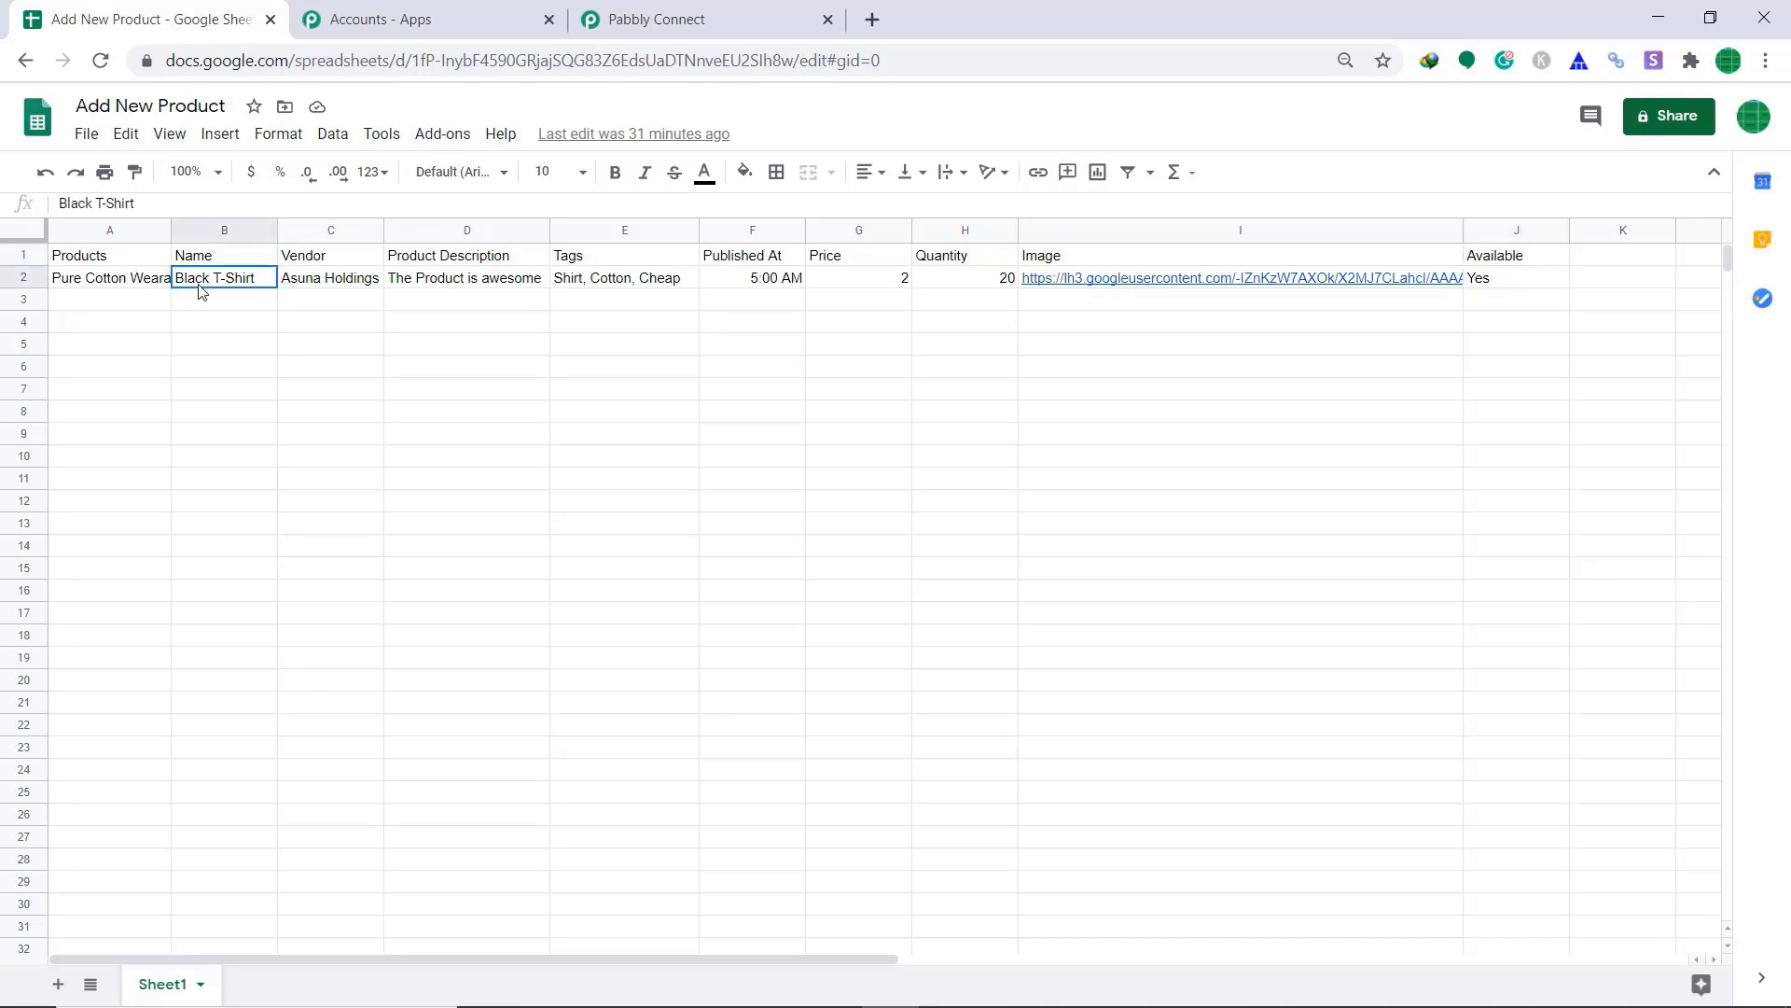
left_click(128, 288)
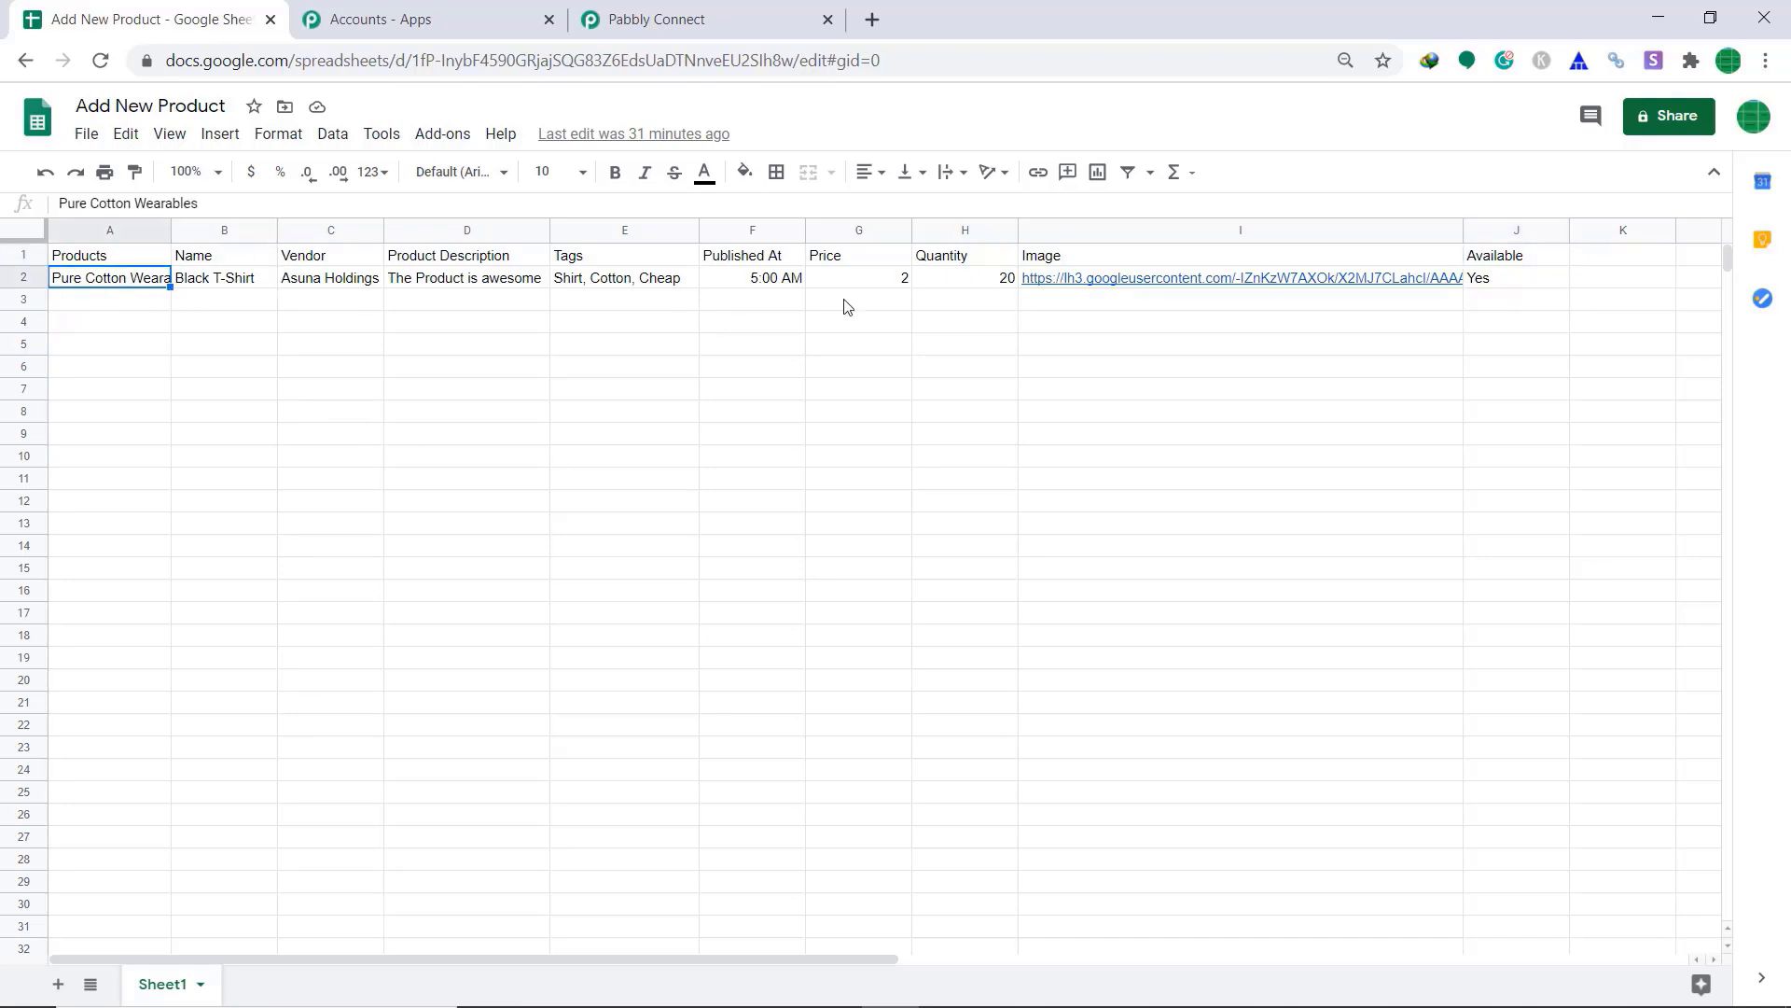
left_click(767, 287)
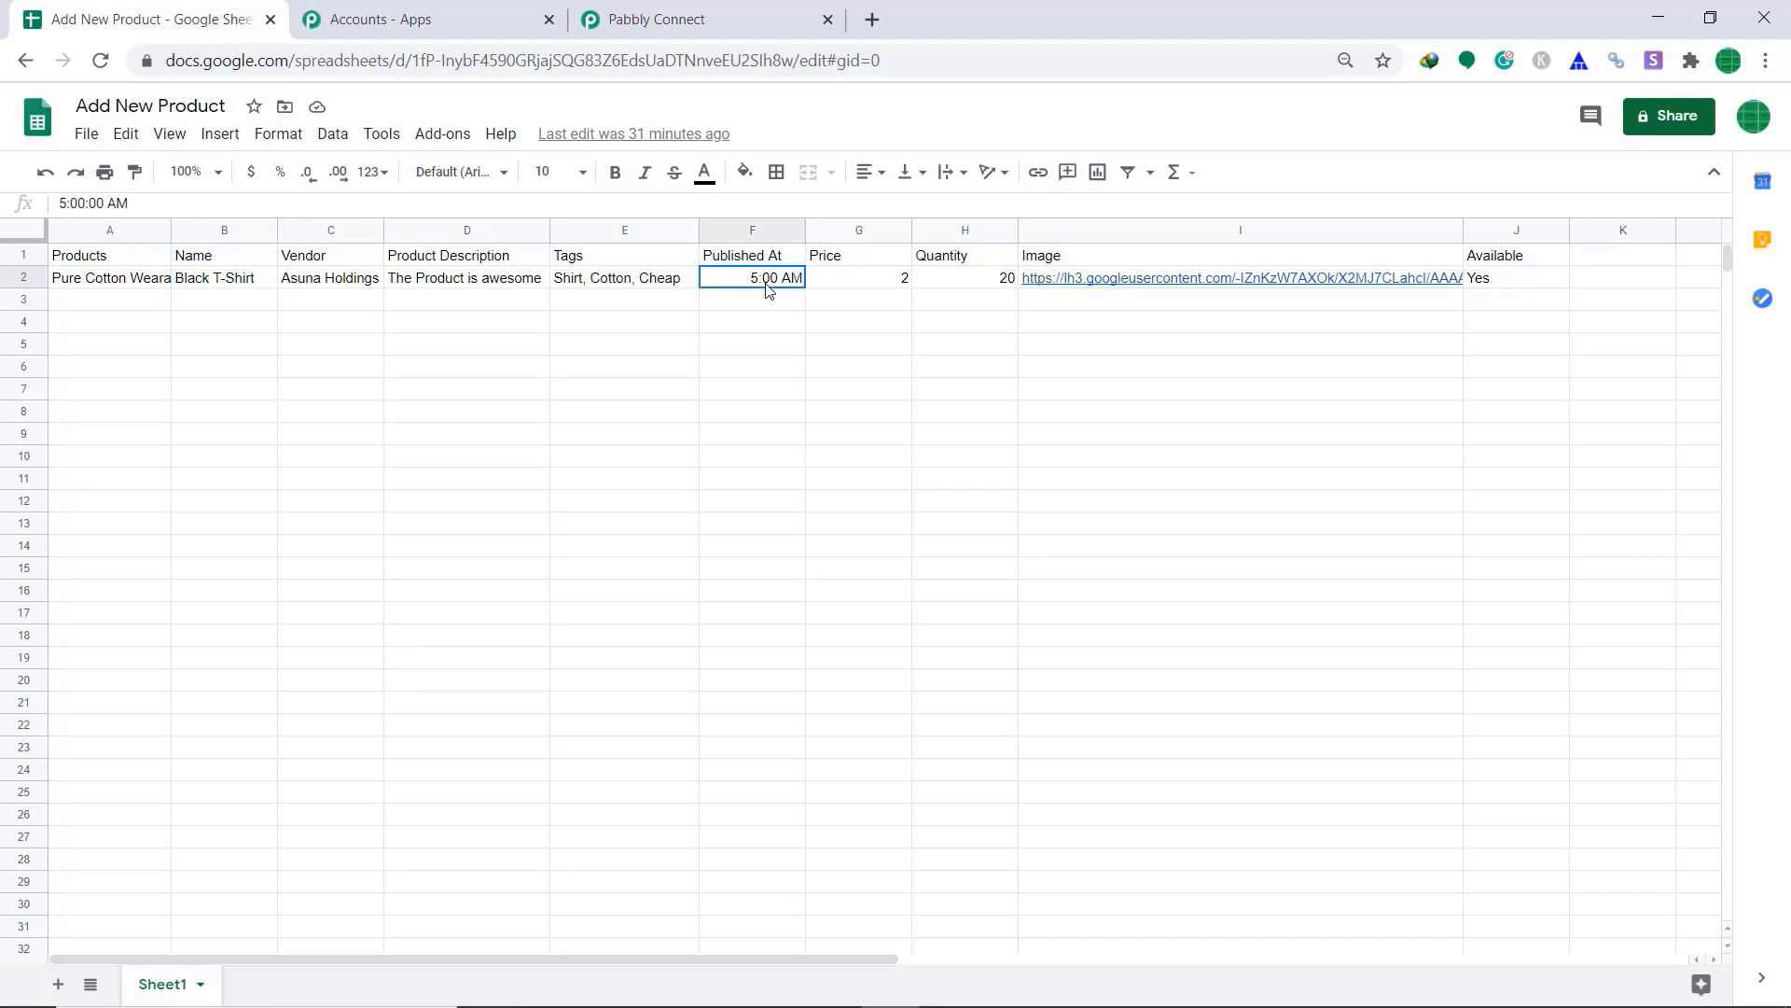
left_click(886, 289)
left_click(985, 289)
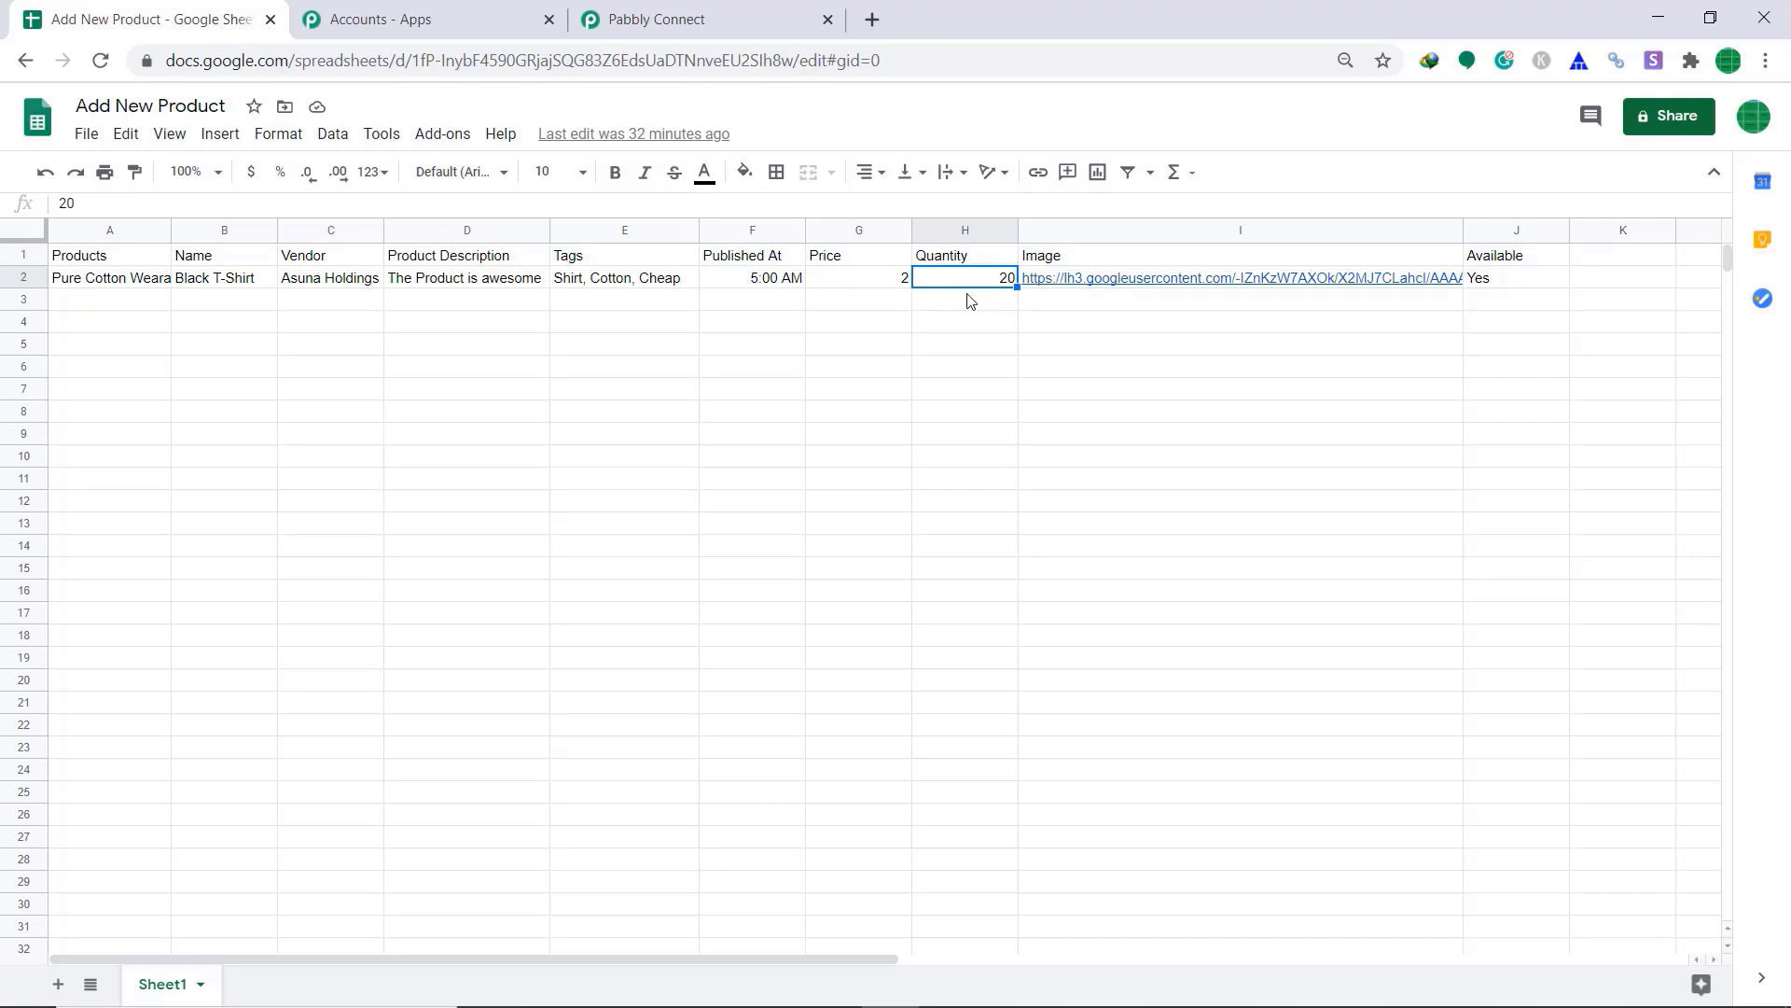
Step: Look up the Pabbly Connect Webhooks add-on in the add-on marketplace
mouse_move(1077, 284)
left_click(456, 146)
mouse_move(469, 221)
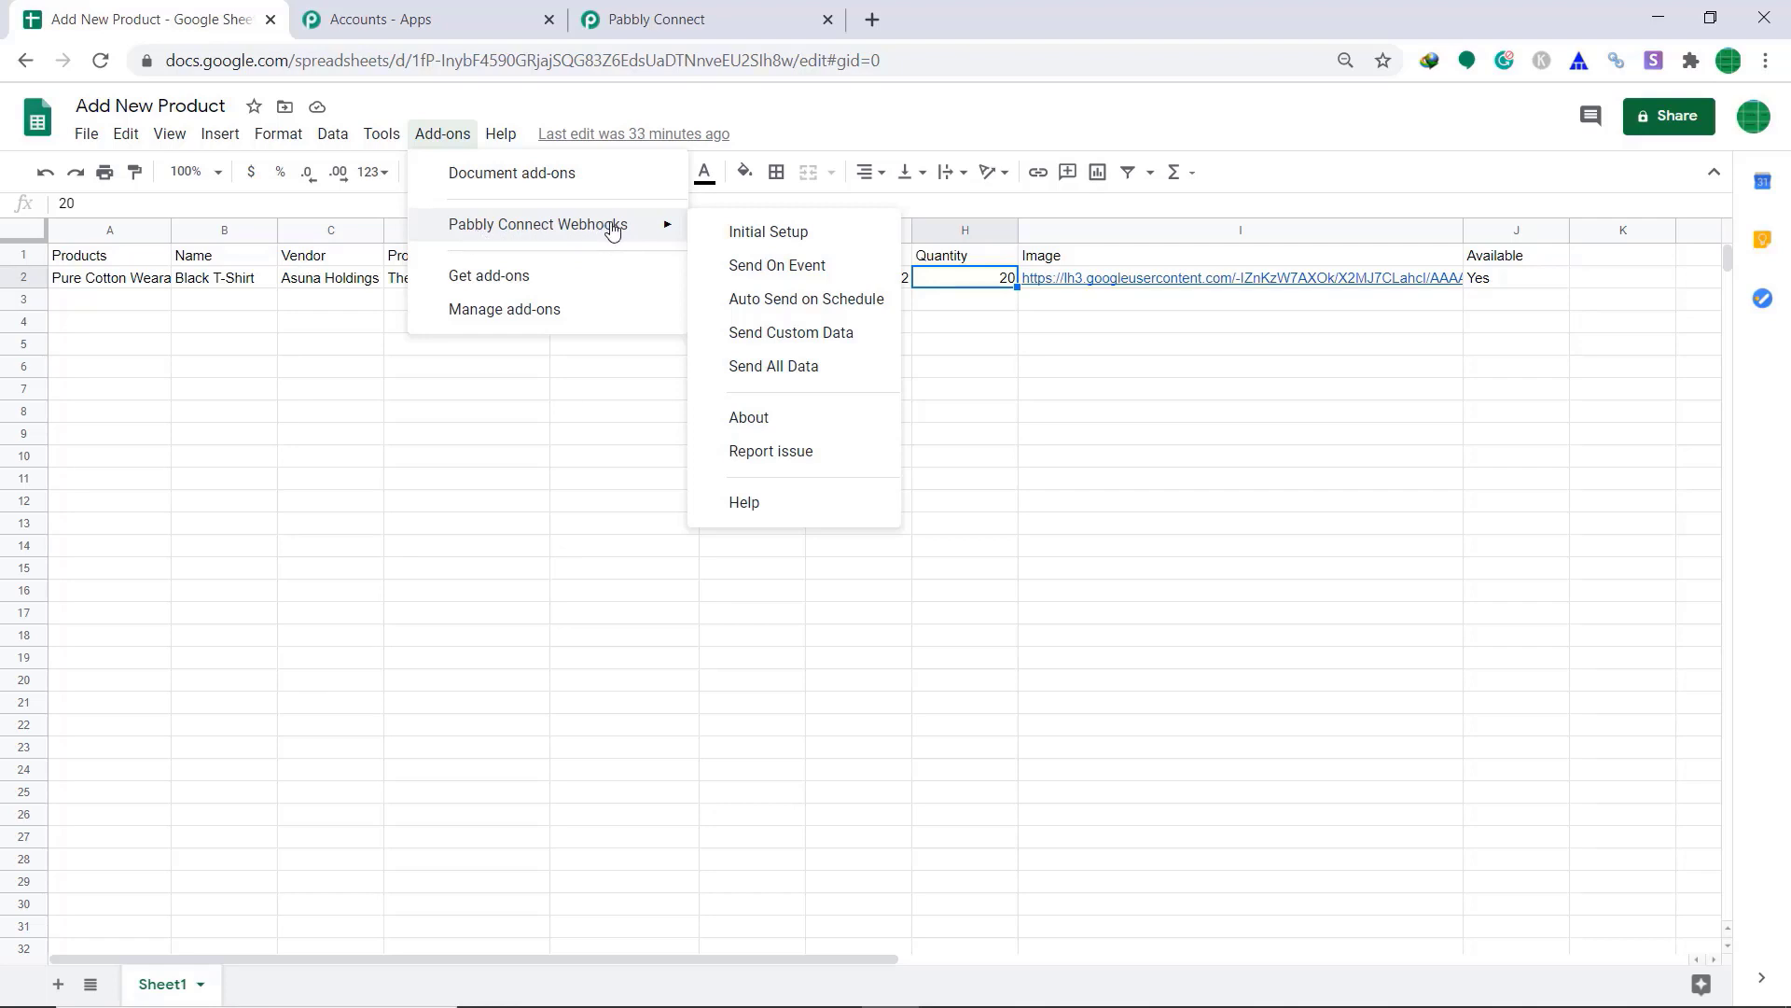
left_click(548, 277)
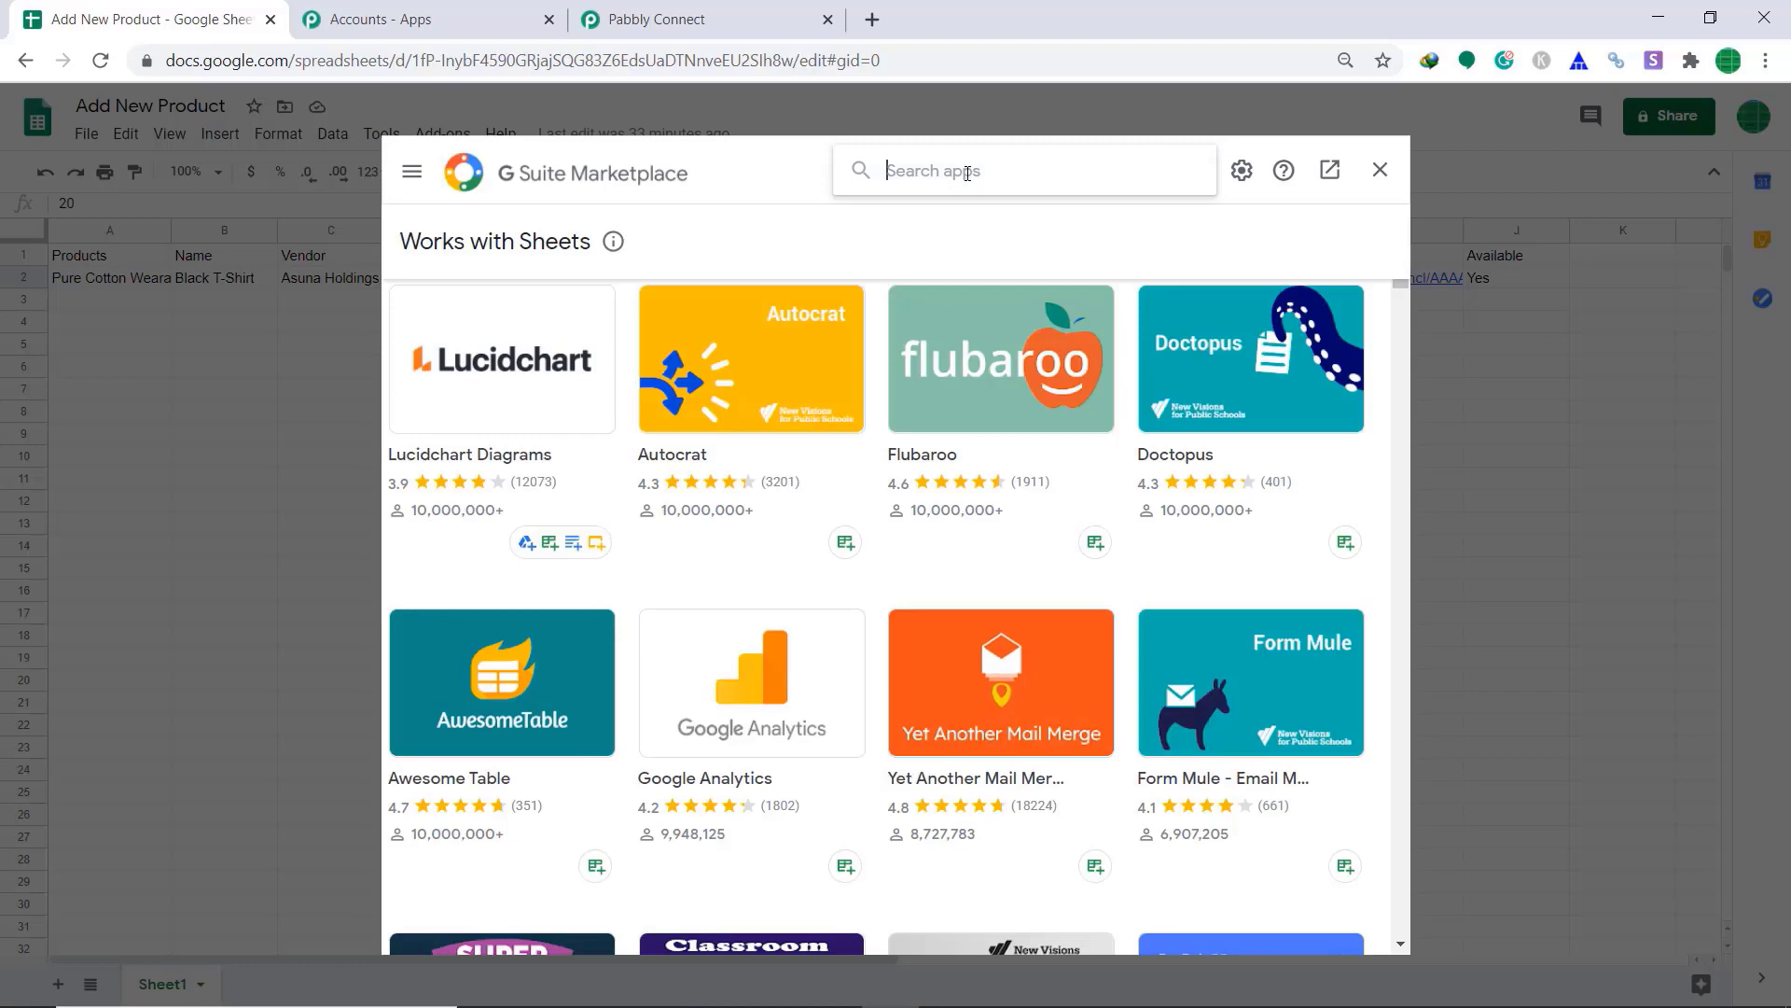
type("pabb")
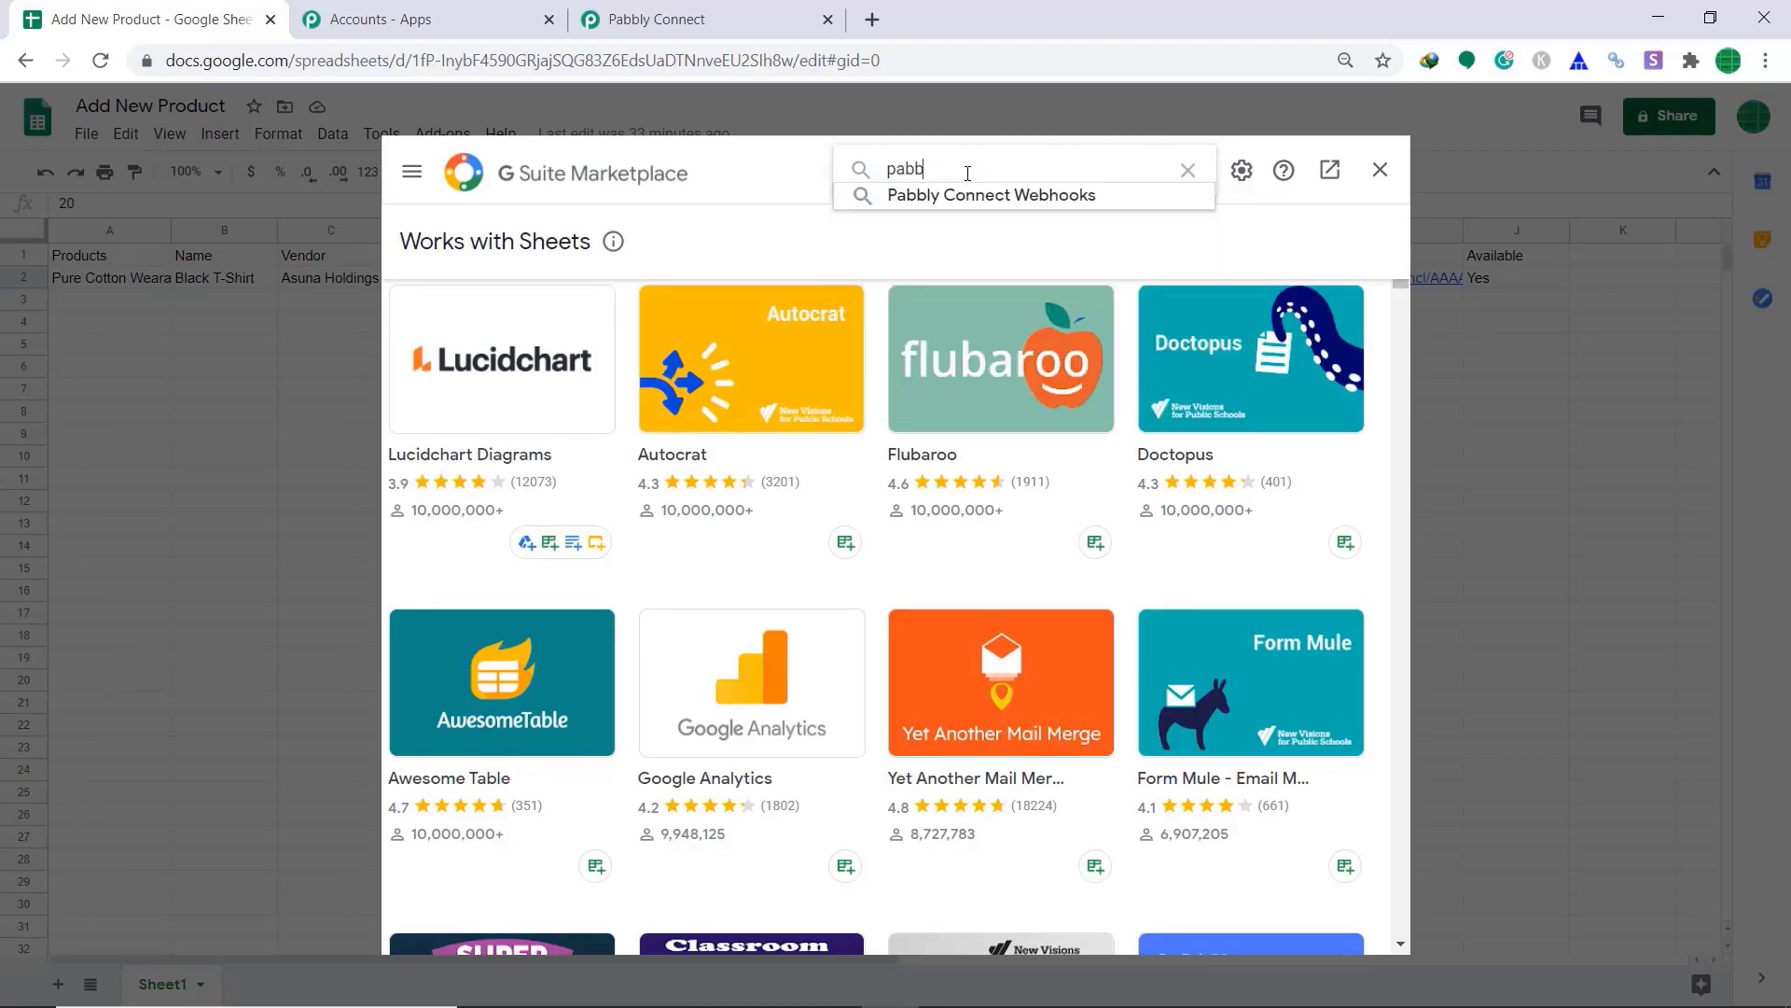
left_click(972, 196)
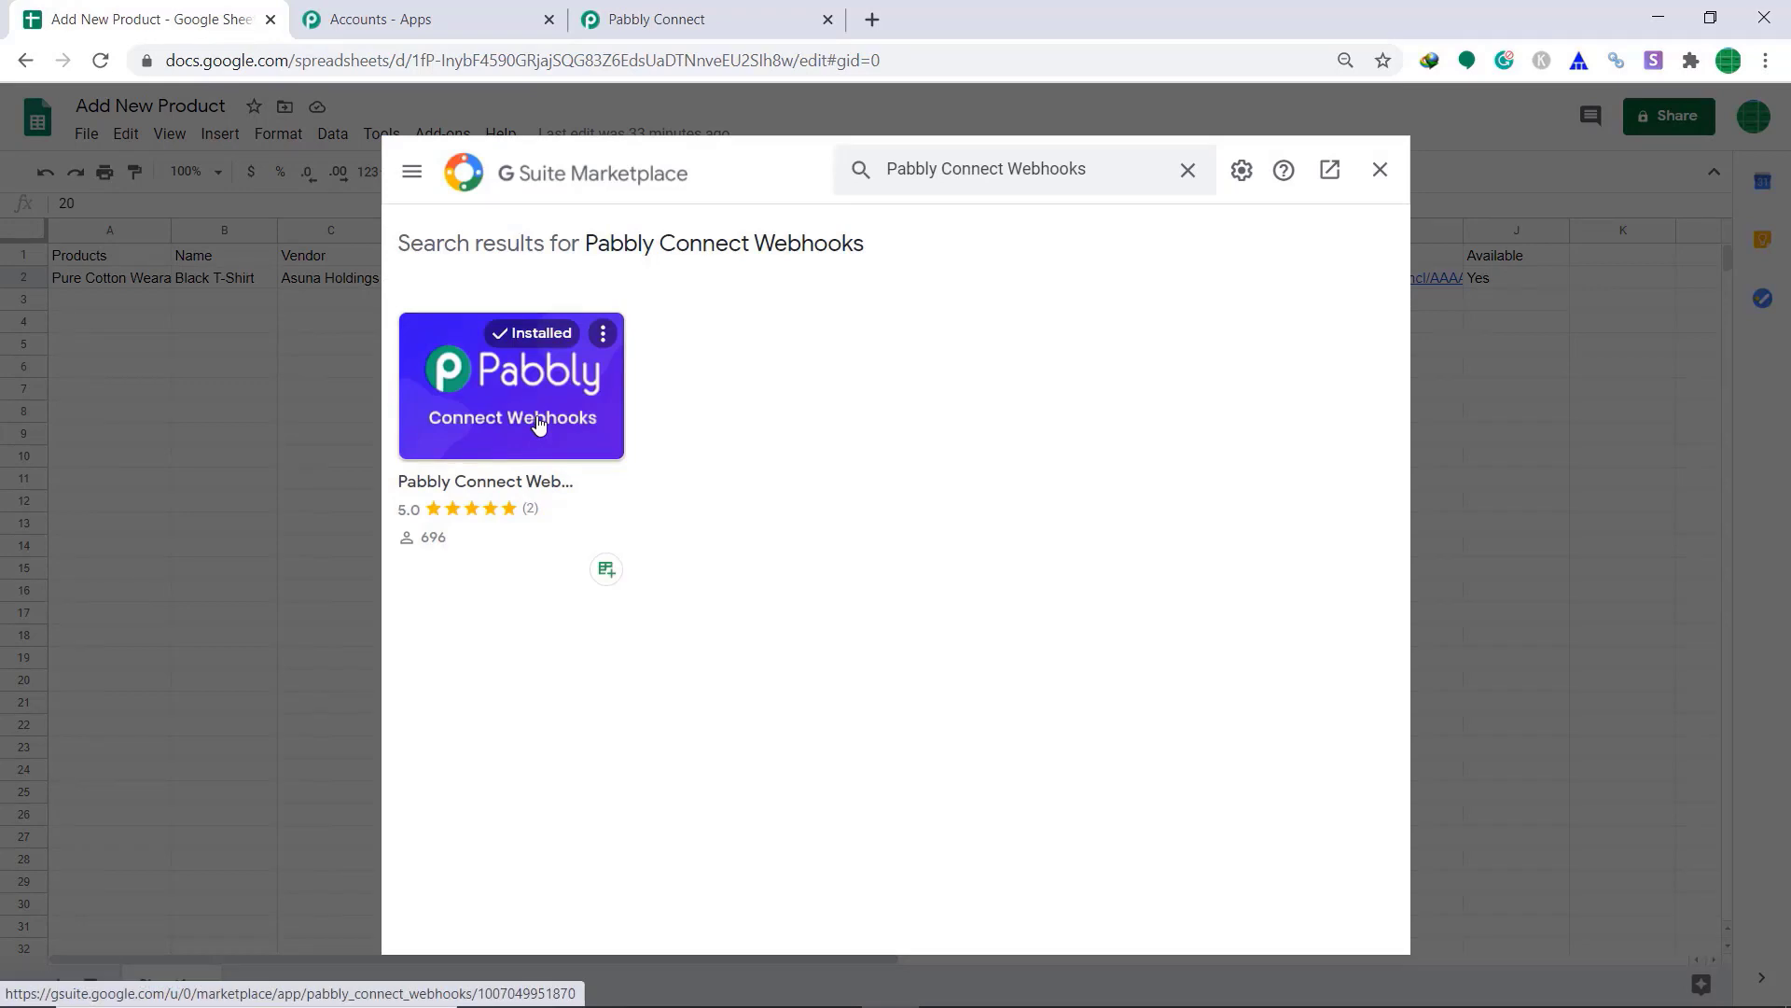
key("Escape")
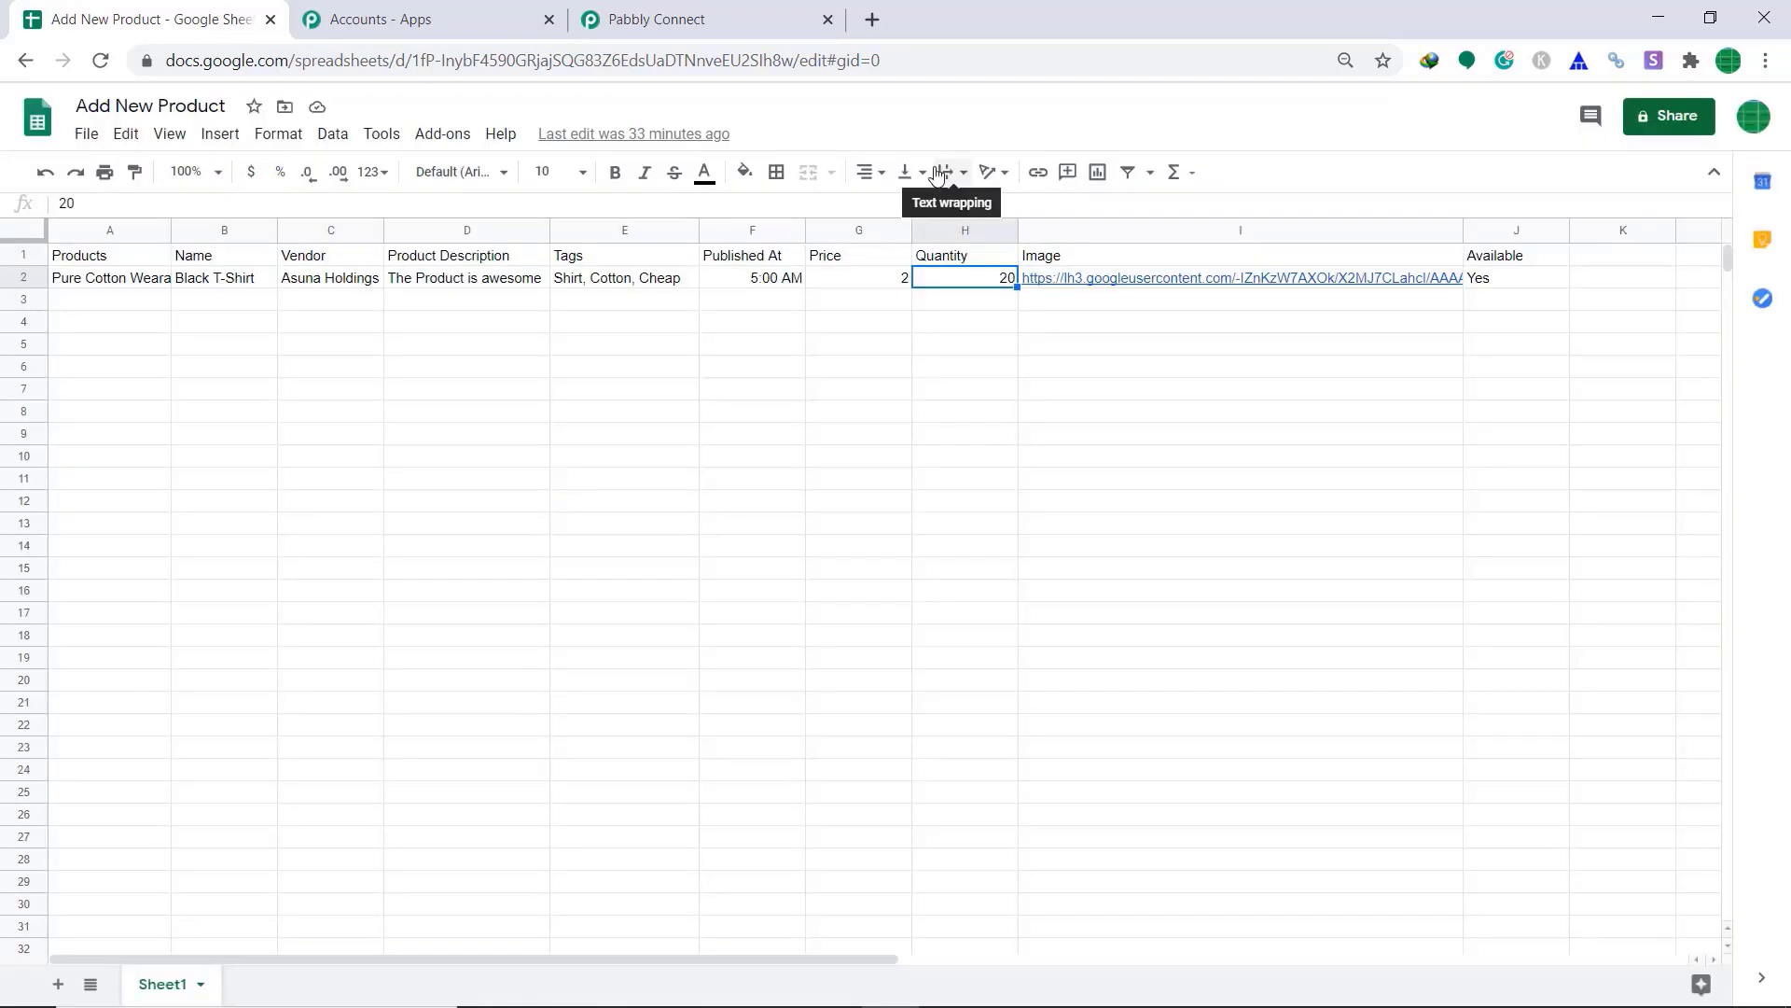
Step: Launch Initial Setup from the Pabbly Connect Webhooks add-on menu
left_click(457, 138)
mouse_move(528, 240)
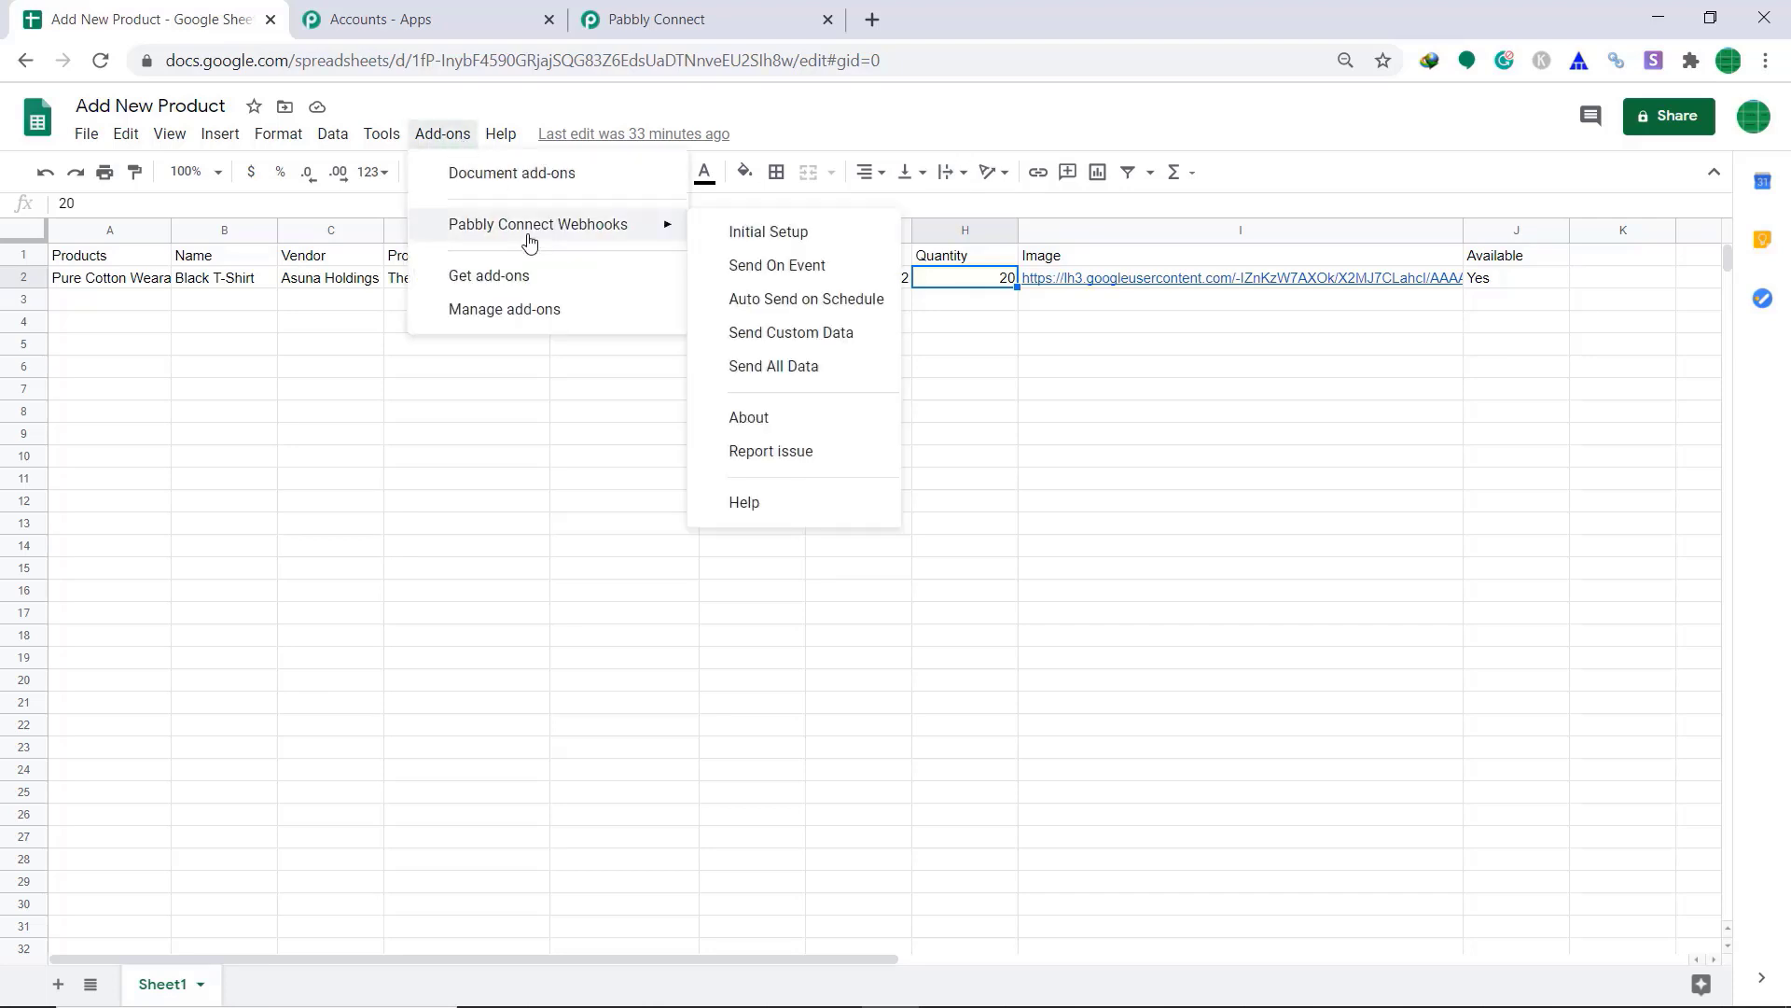
left_click(758, 245)
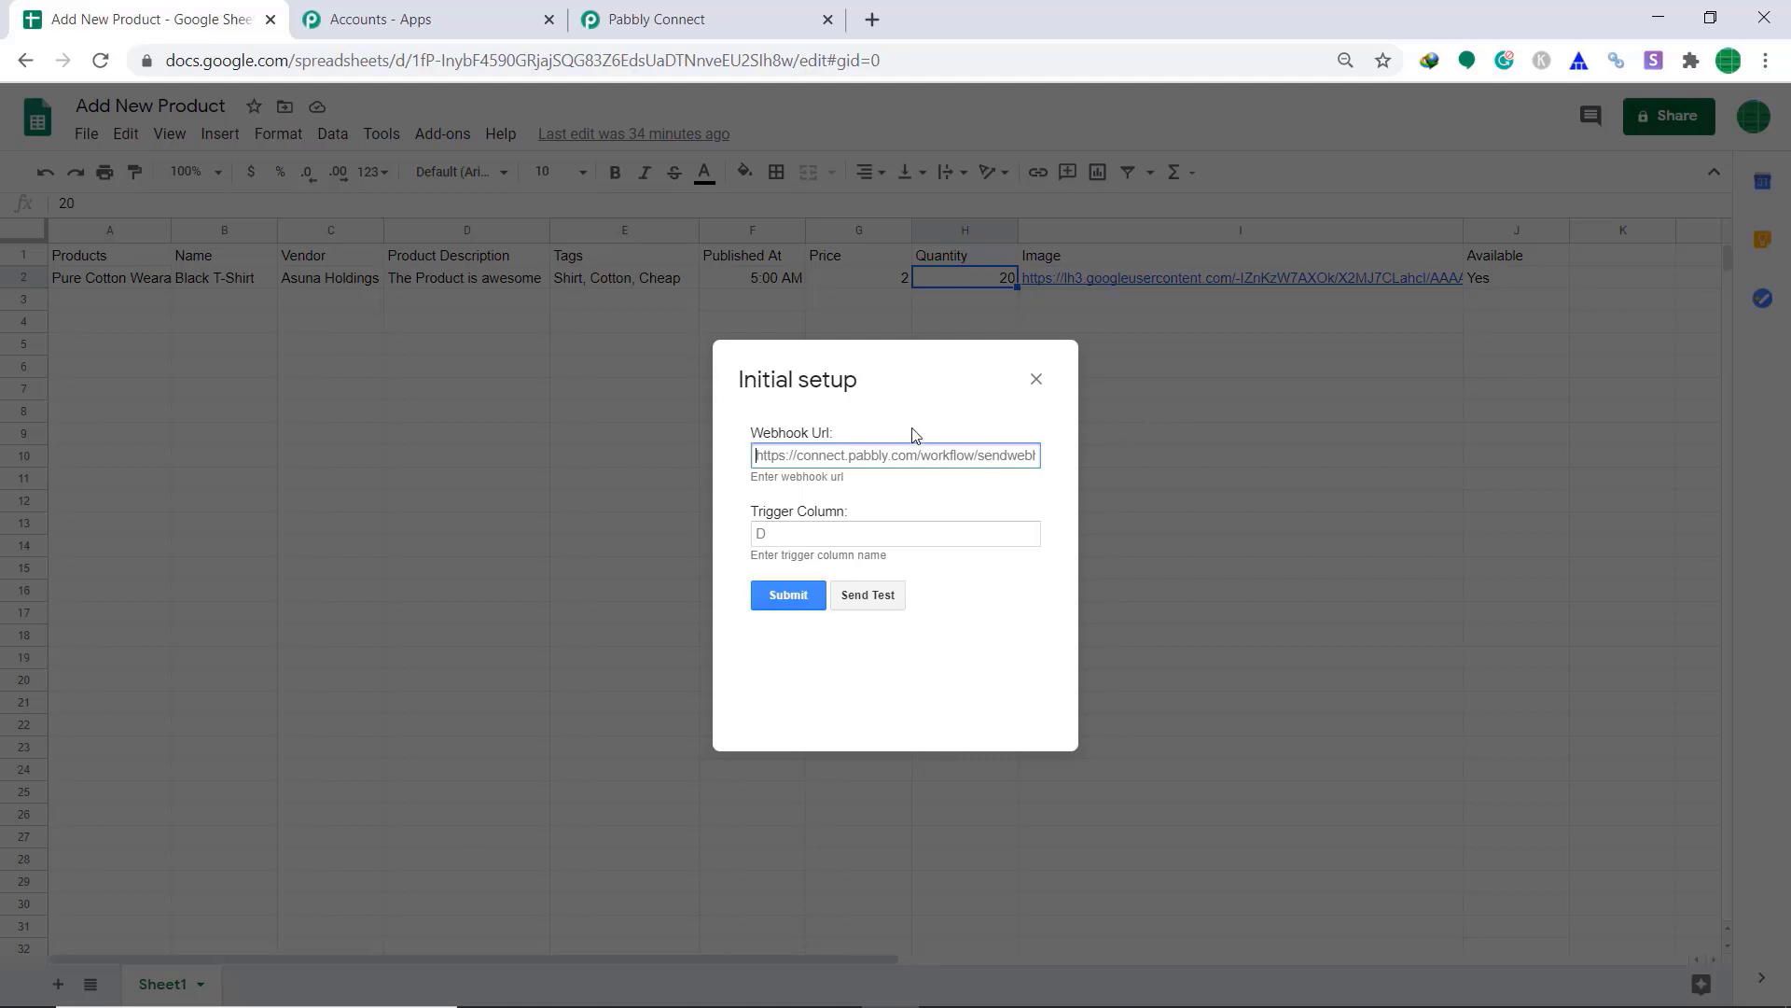
Step: Paste the Pabbly webhook URL into Initial setup and set the trigger column to J
left_click(676, 16)
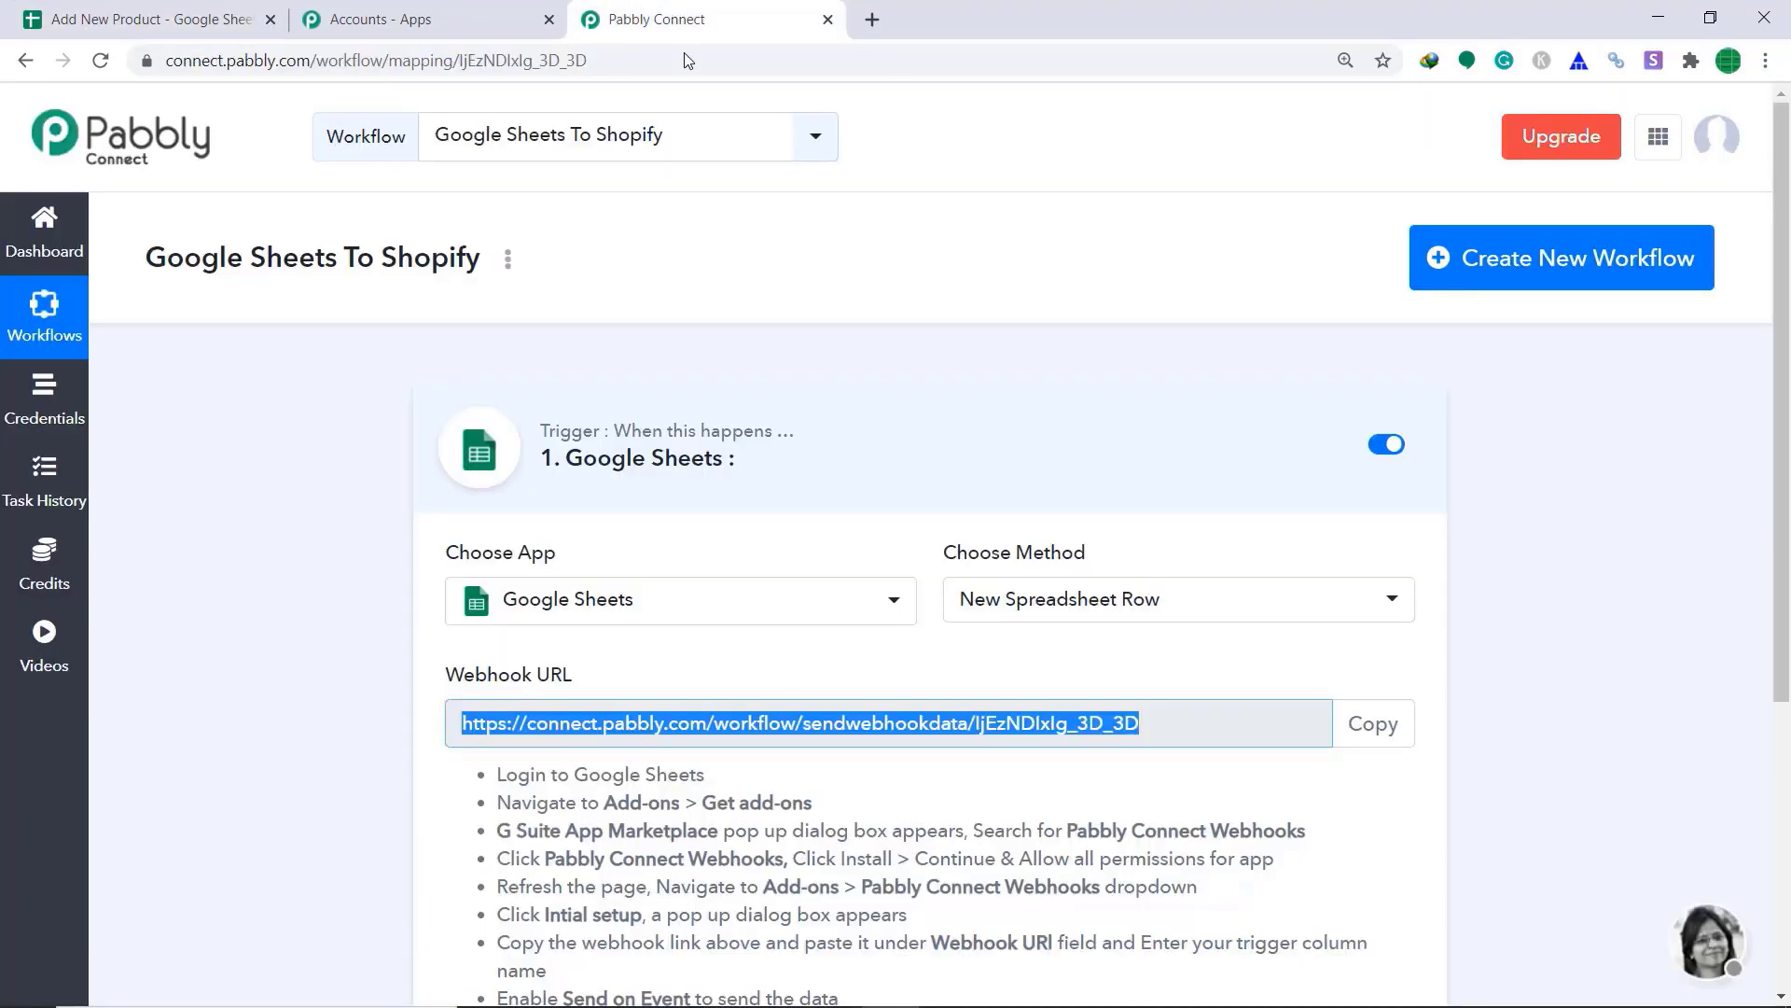
left_click(1369, 736)
left_click(154, 18)
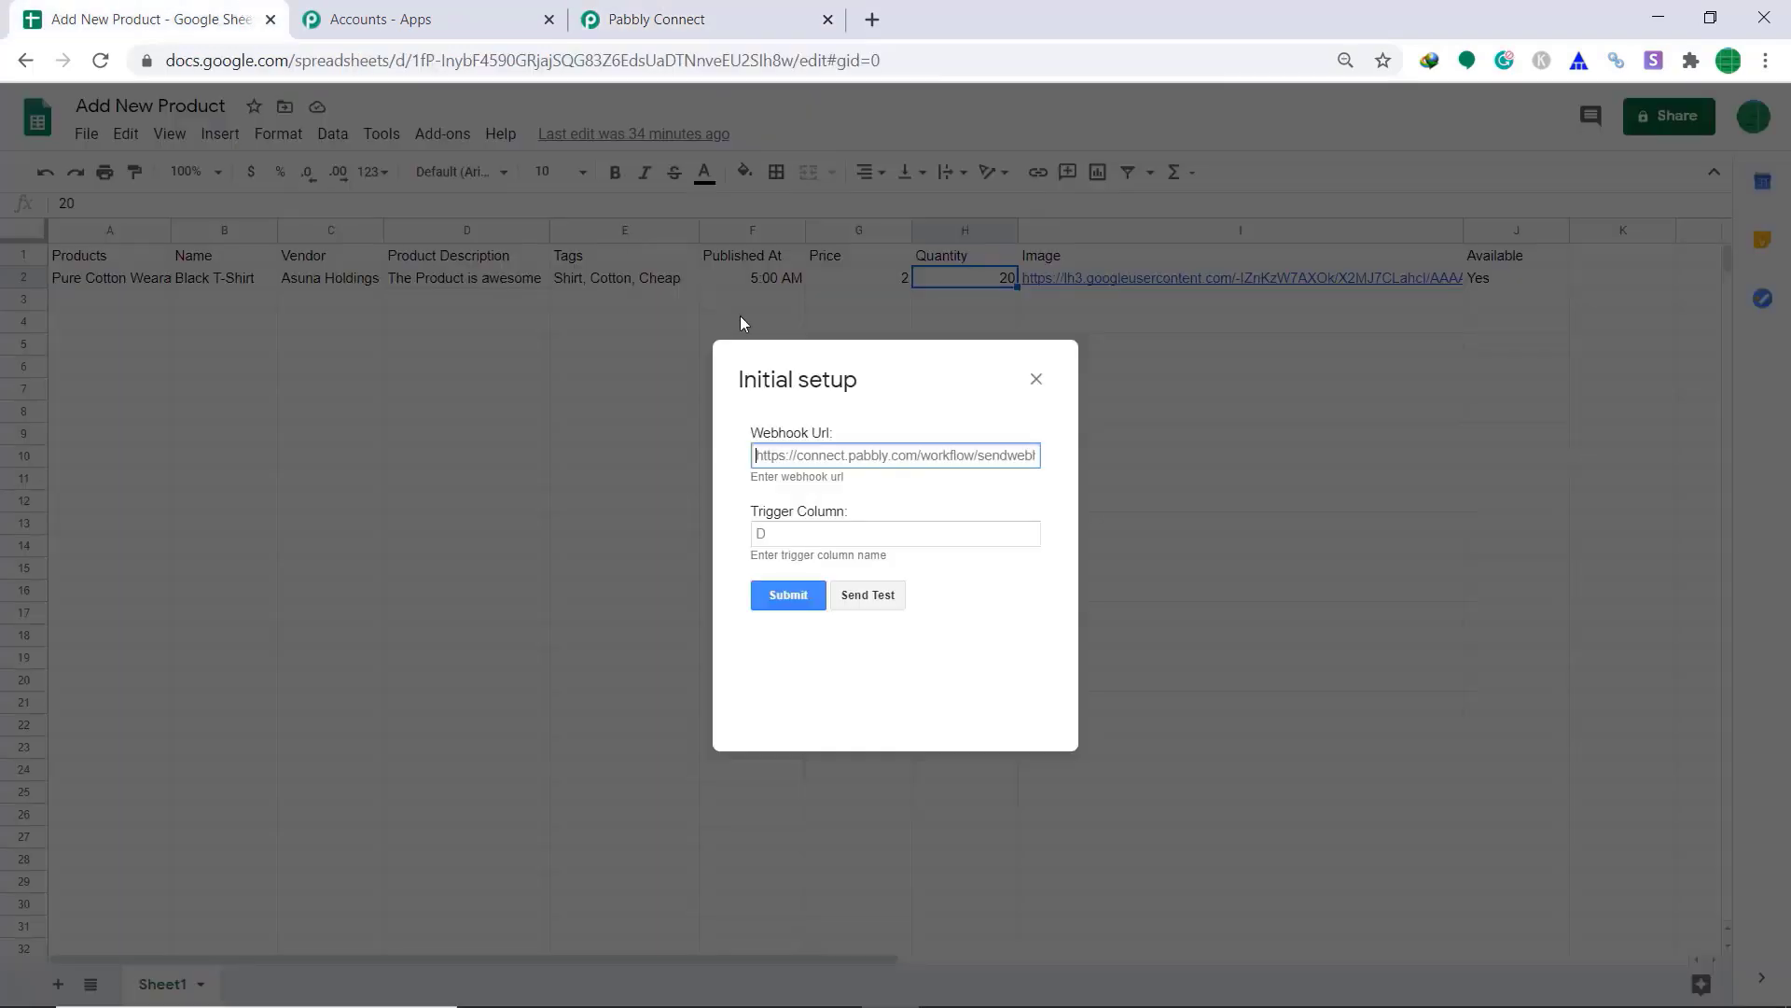
right_click(873, 455)
left_click(951, 628)
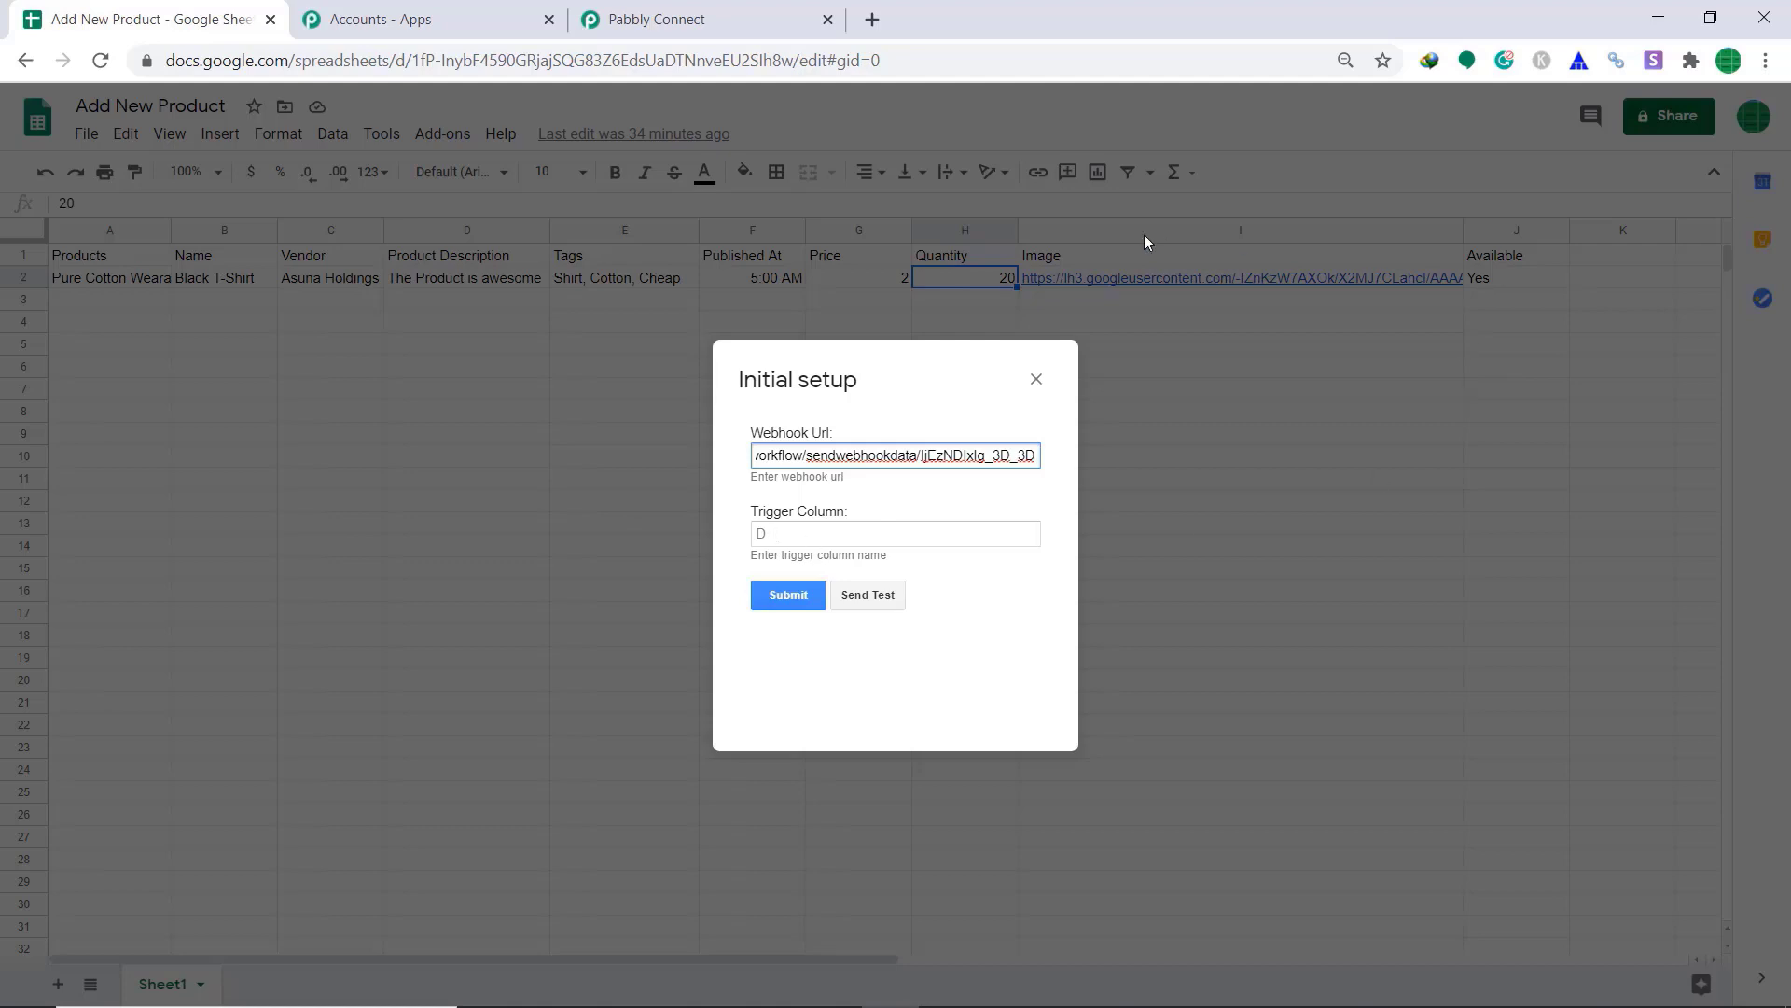
left_click(799, 527)
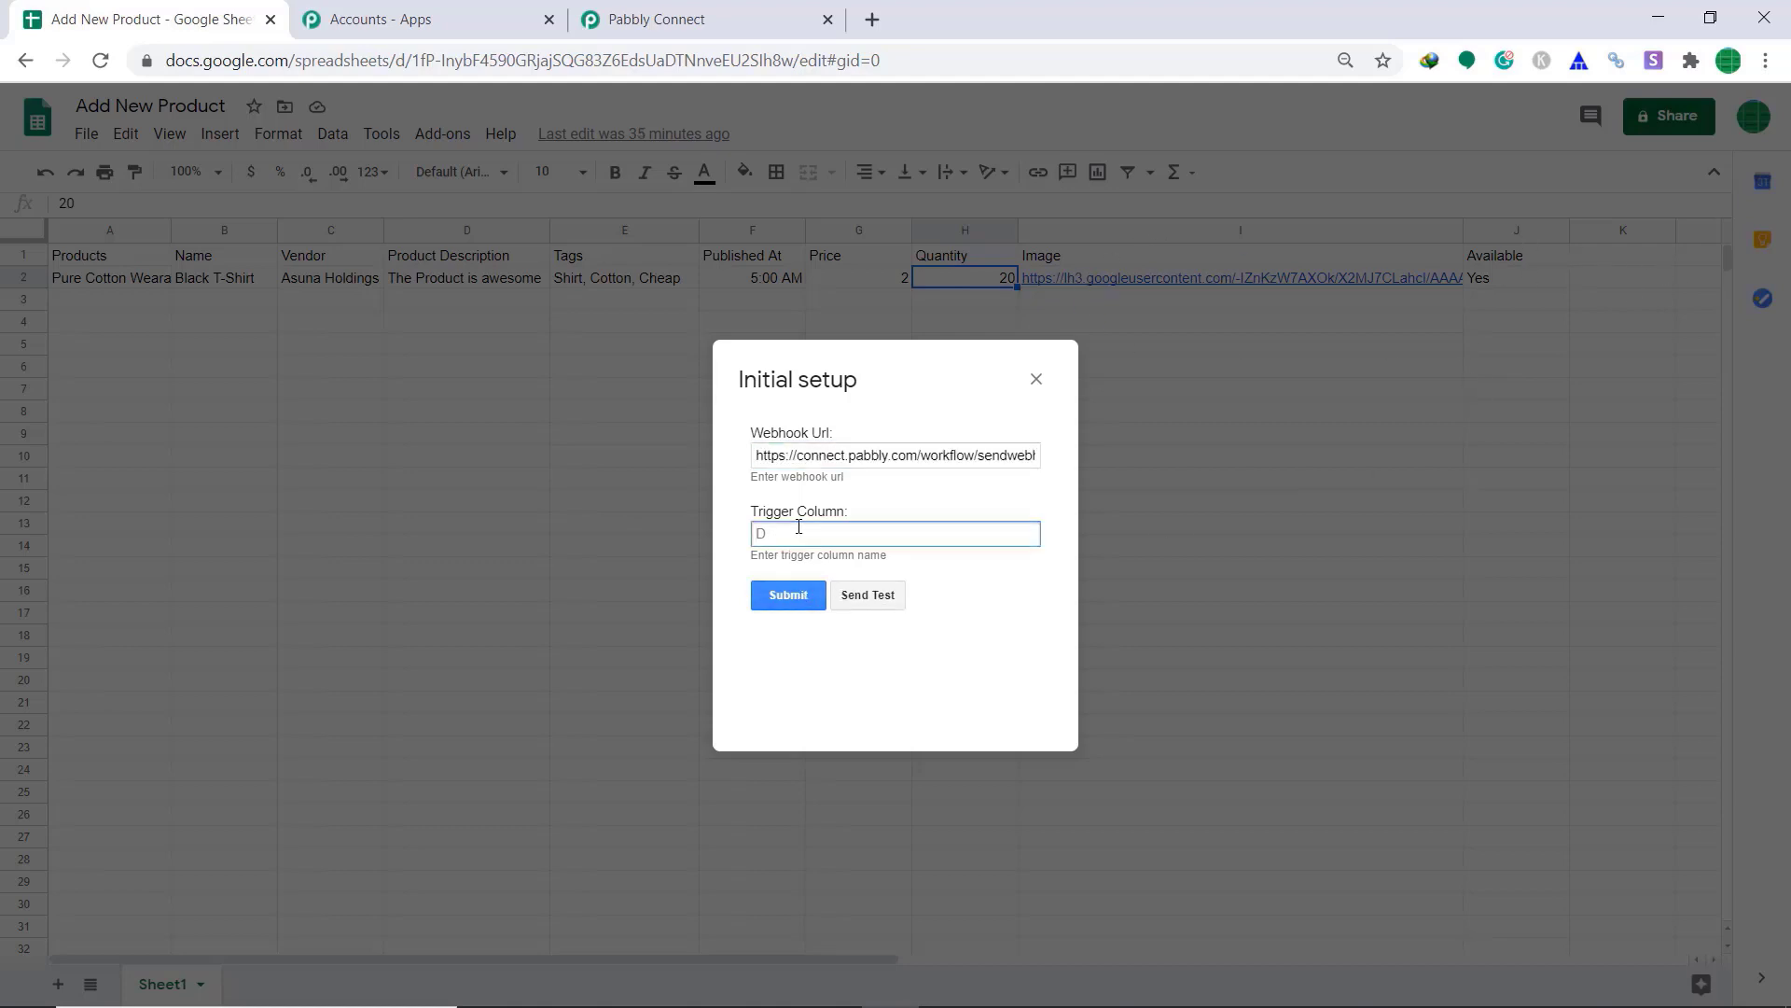
type("J")
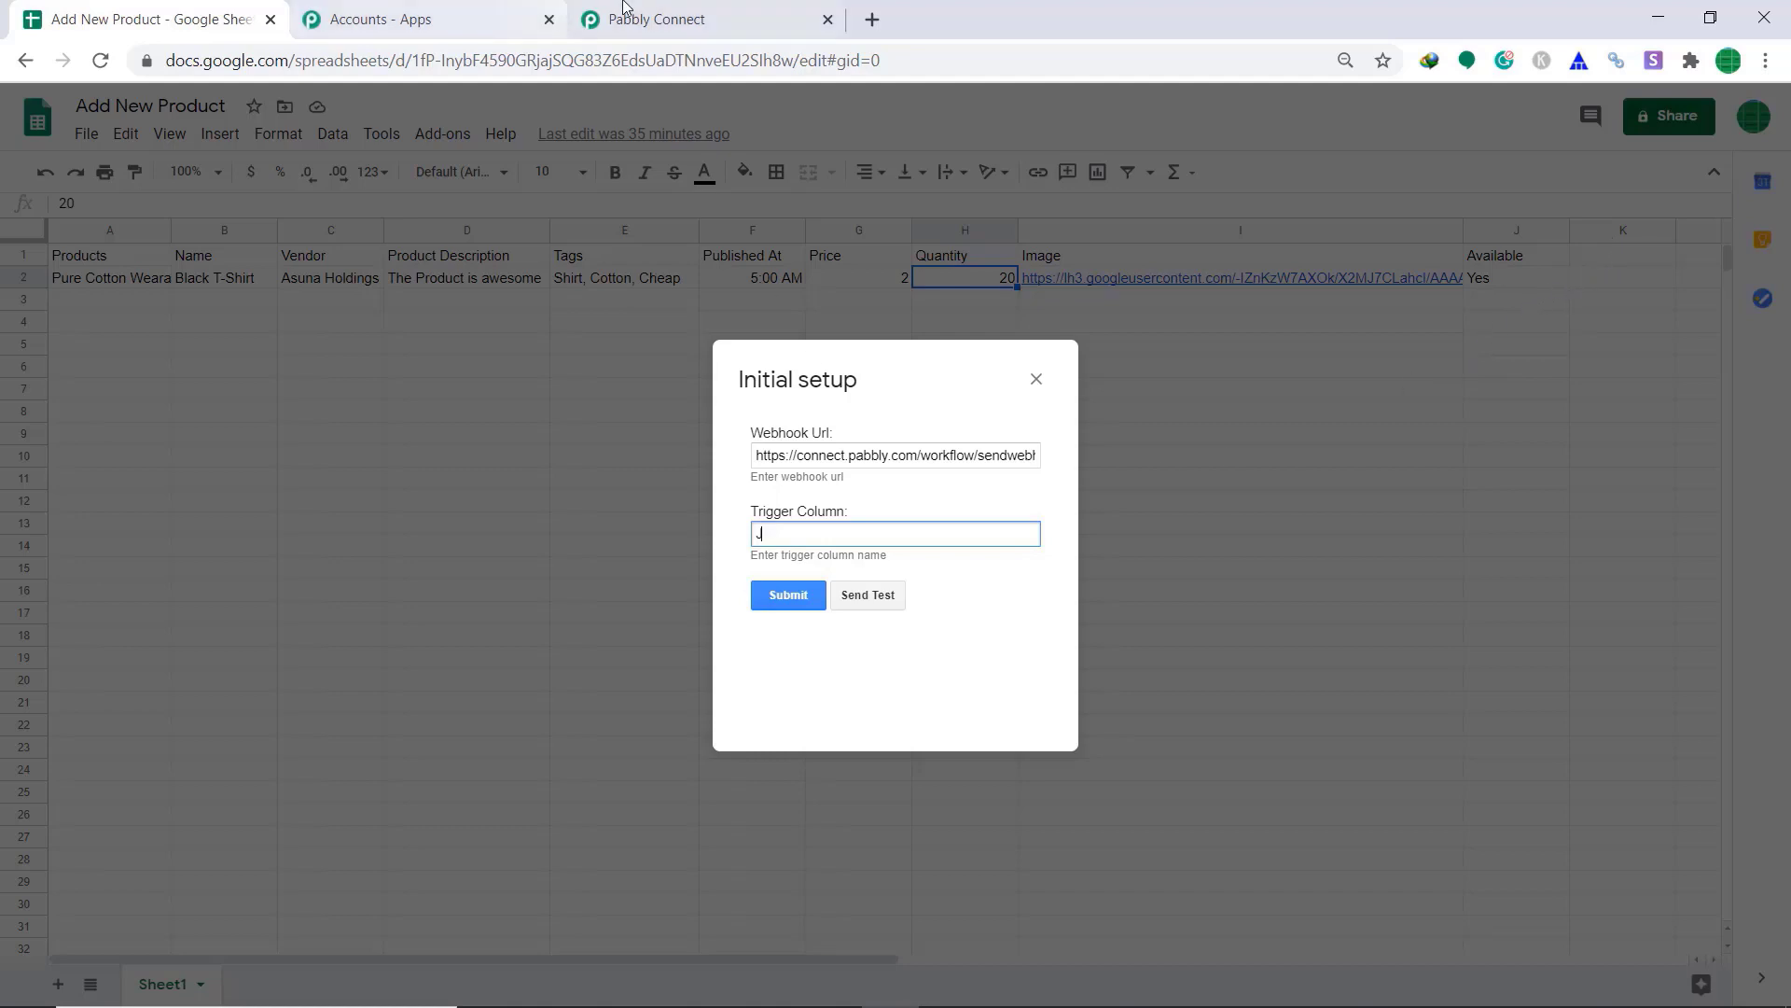
Step: Start capturing the webhook response and send a test row from the Sheets dialog
left_click(647, 17)
scroll(1452, 690, "down", 3)
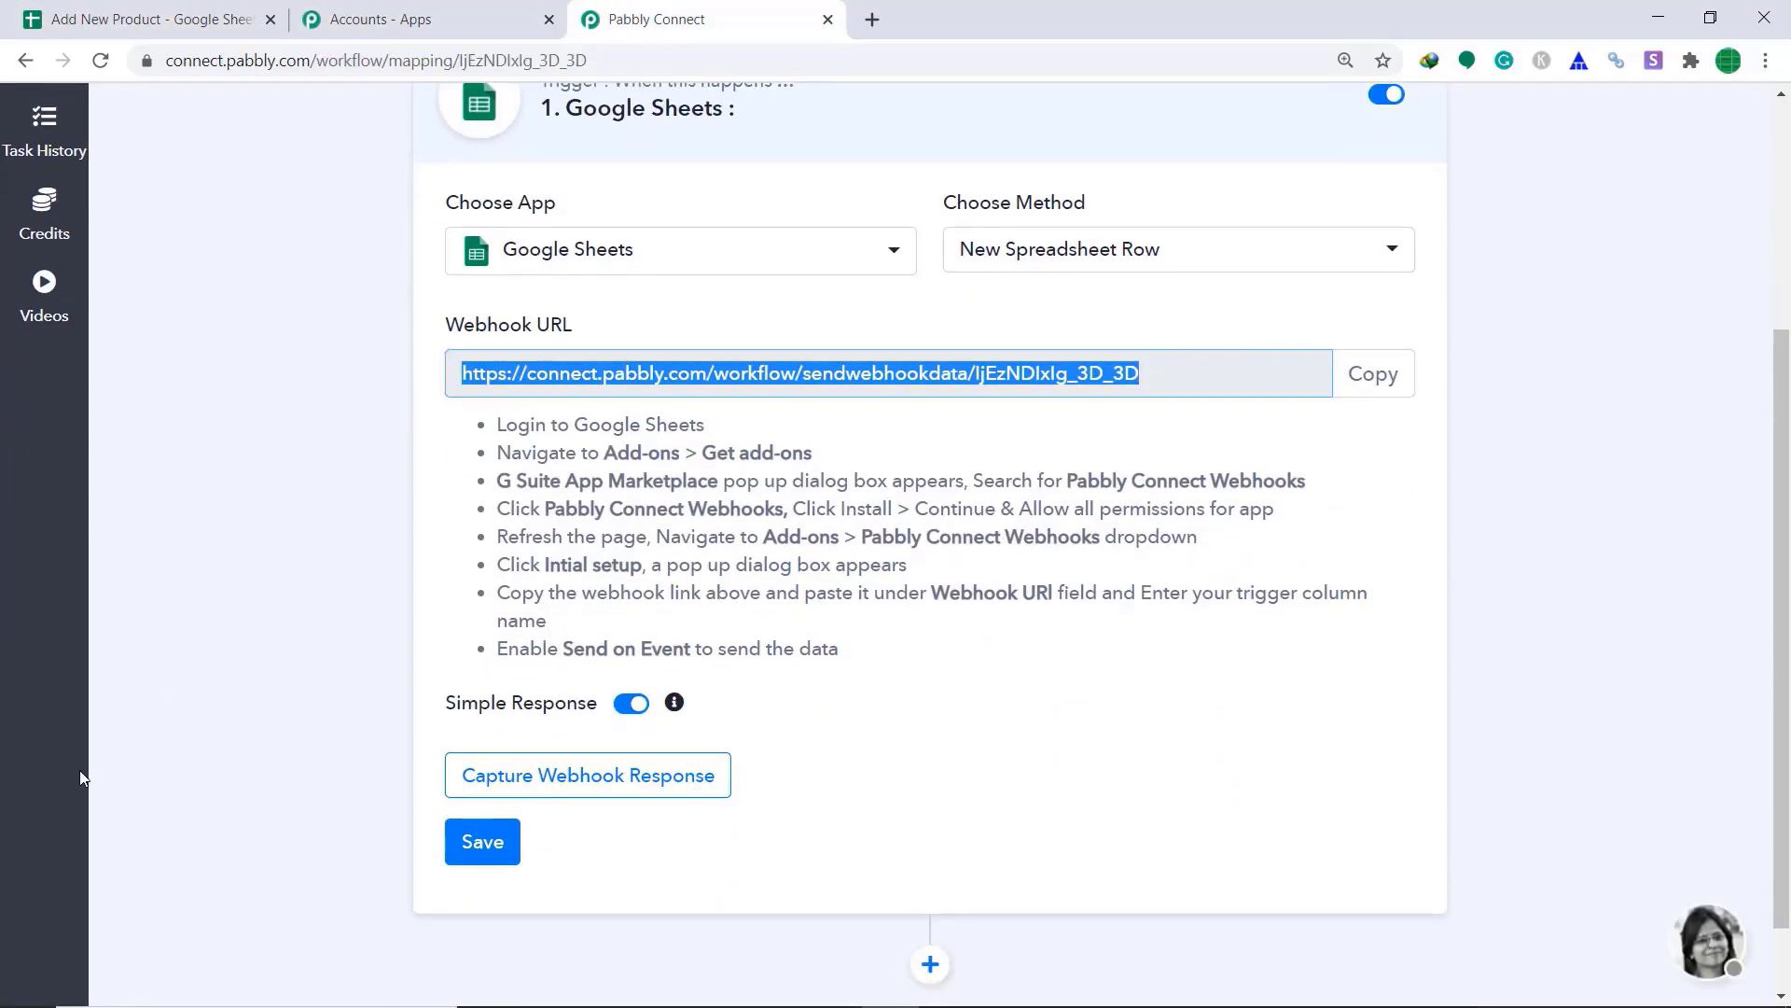
left_click(540, 779)
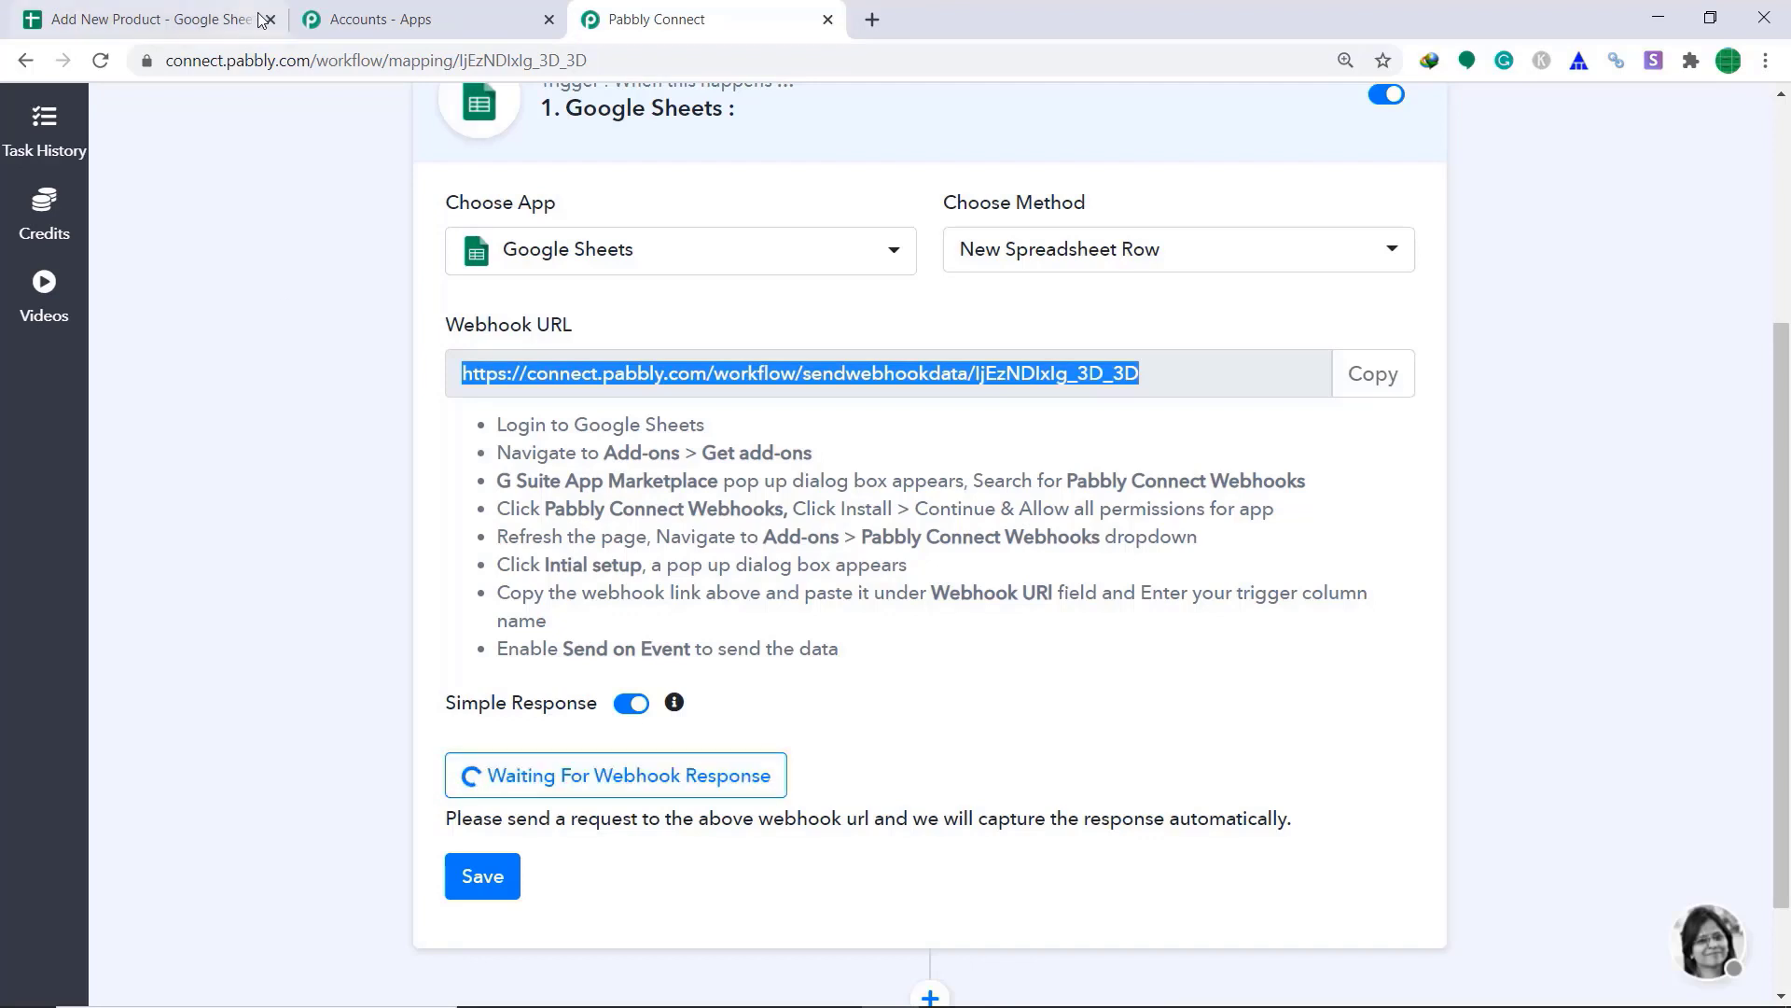
left_click(214, 8)
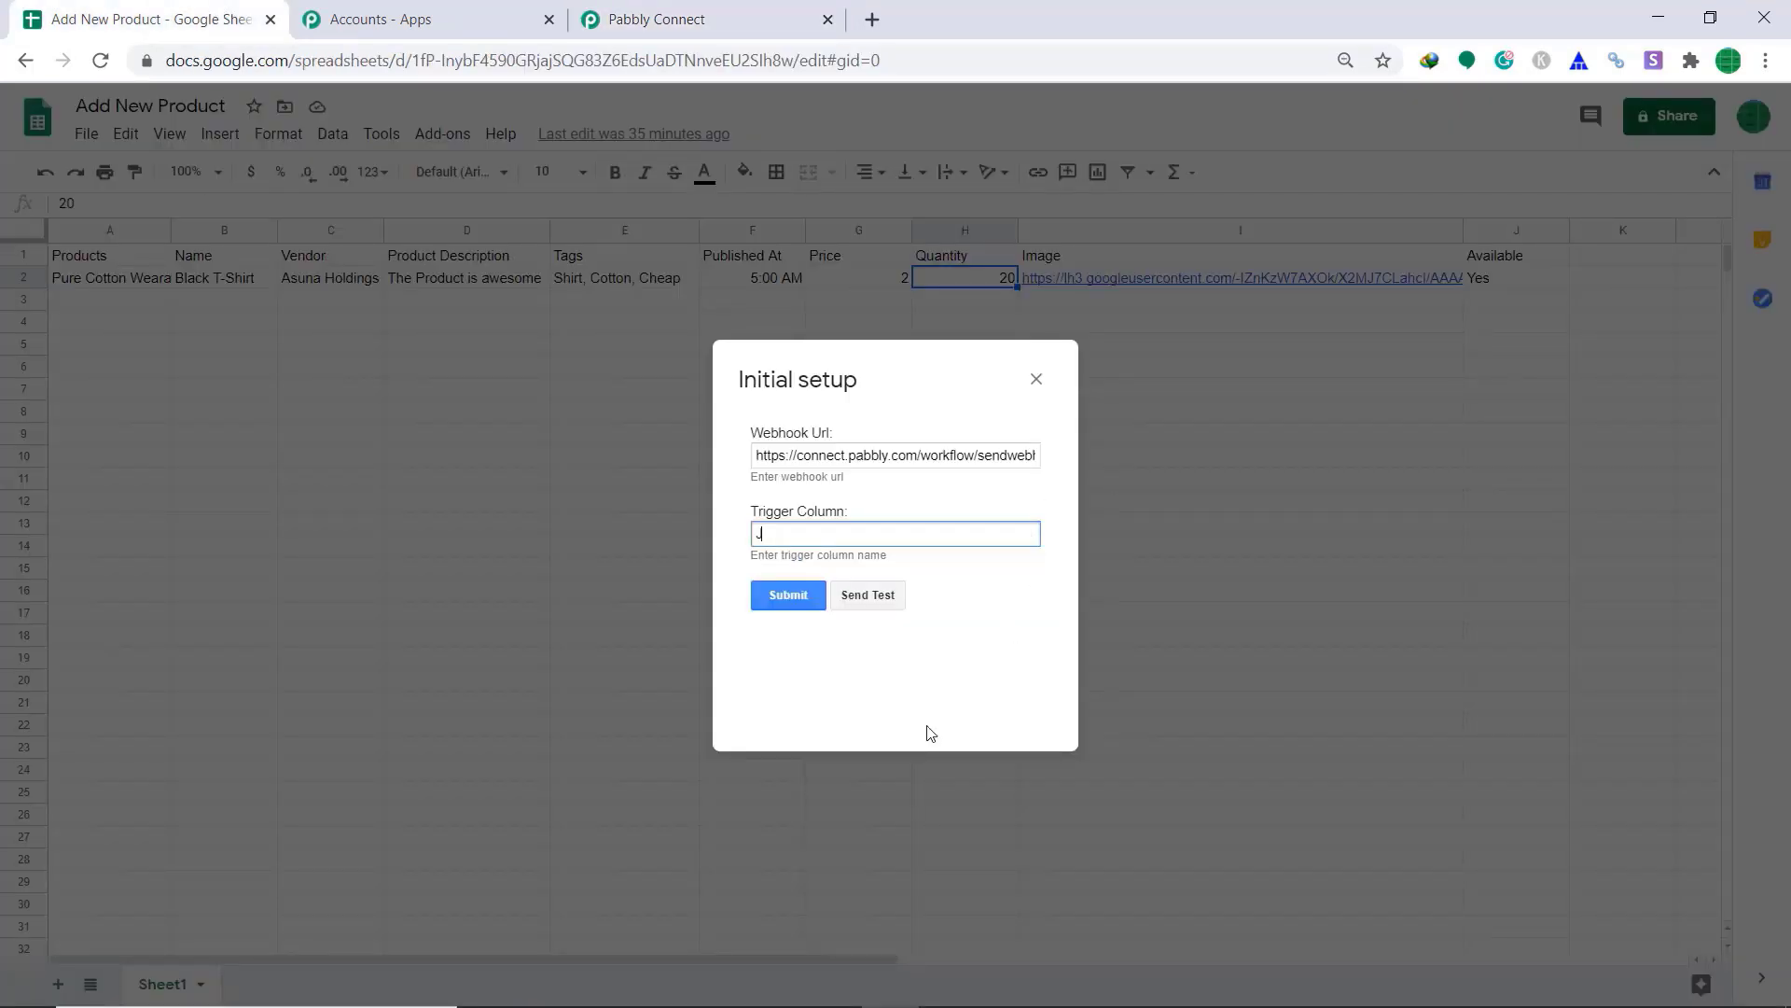
left_click(867, 595)
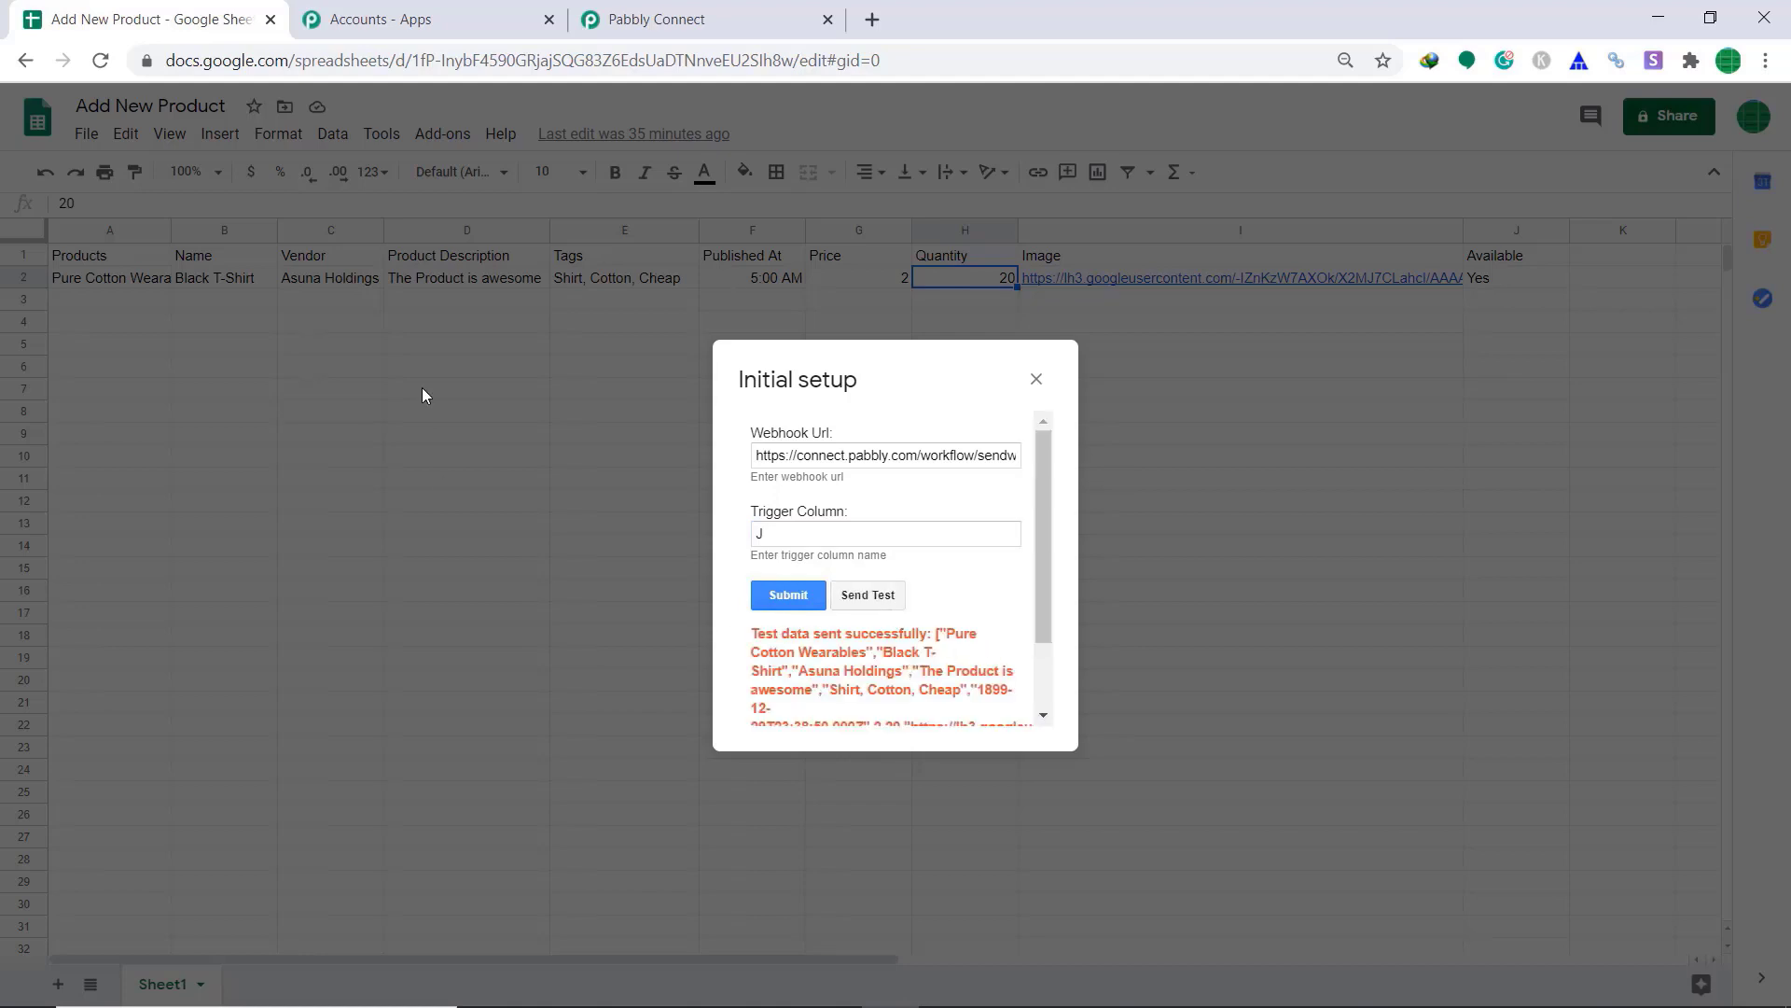
Step: Review the captured row: Black T-Shirt, Asuna Holdings, price 2, quantity 20, available Yes
left_click(706, 20)
scroll(892, 320, "down", 7)
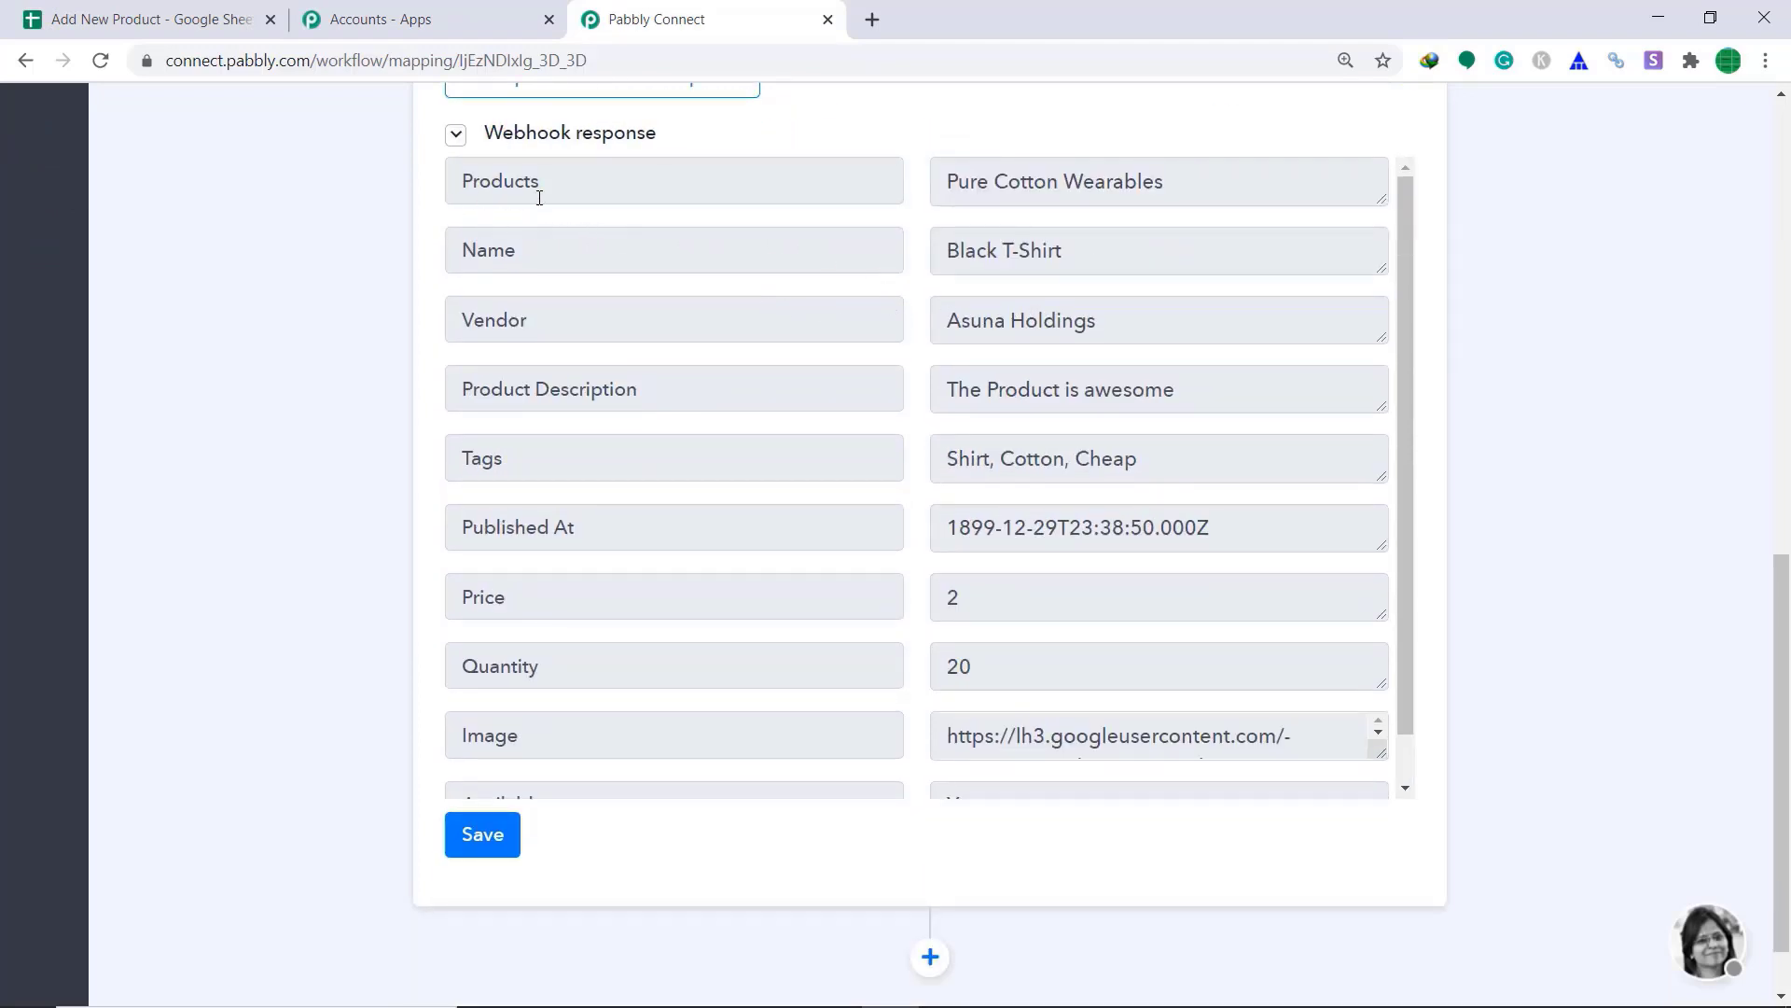
left_click(200, 19)
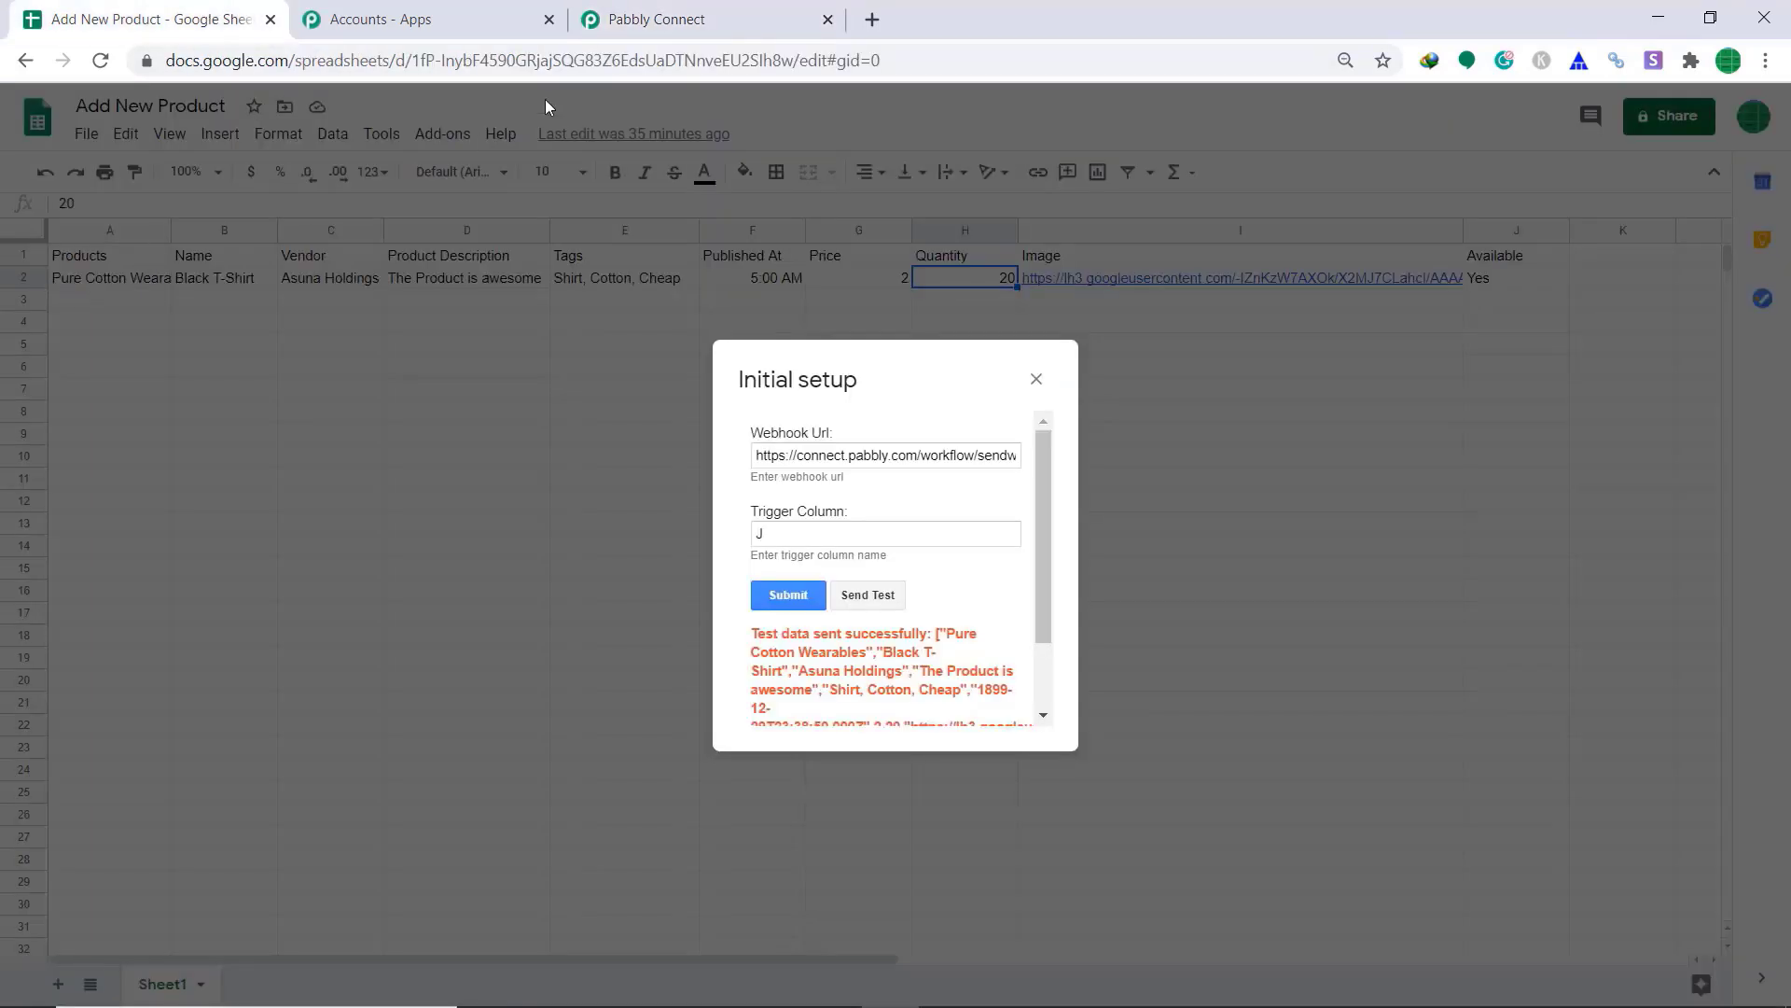
left_click(618, 11)
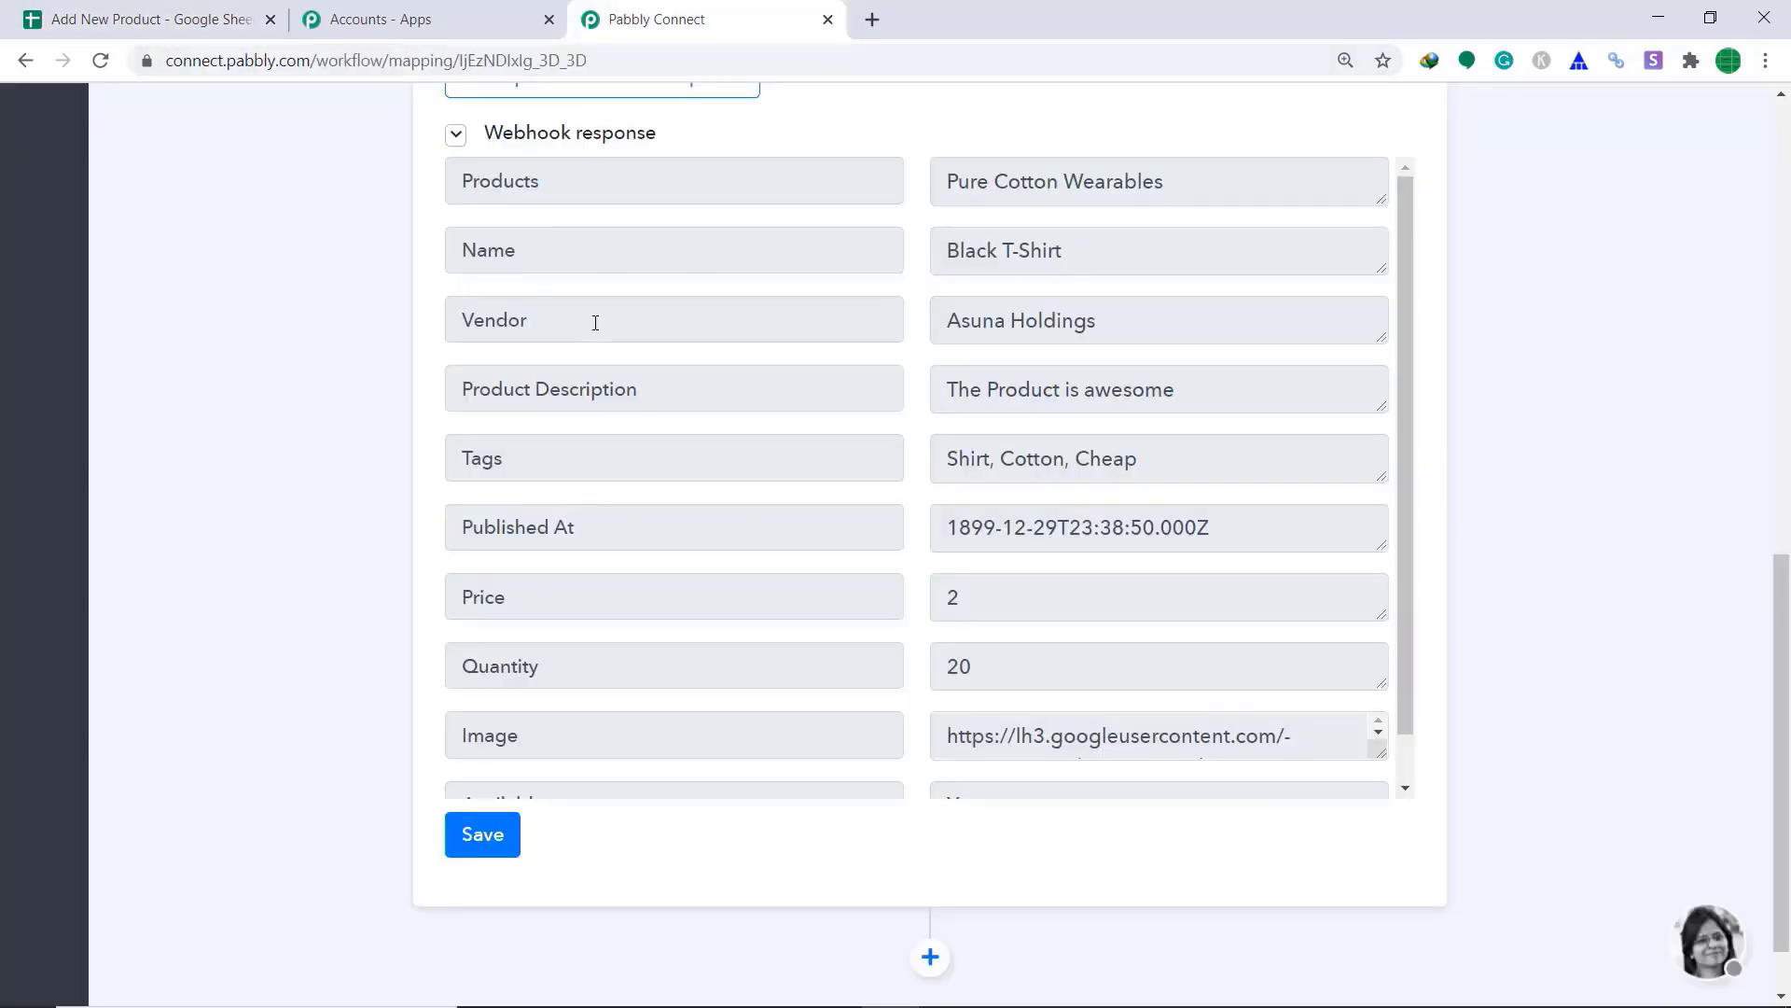
scroll(731, 463, "down", 1)
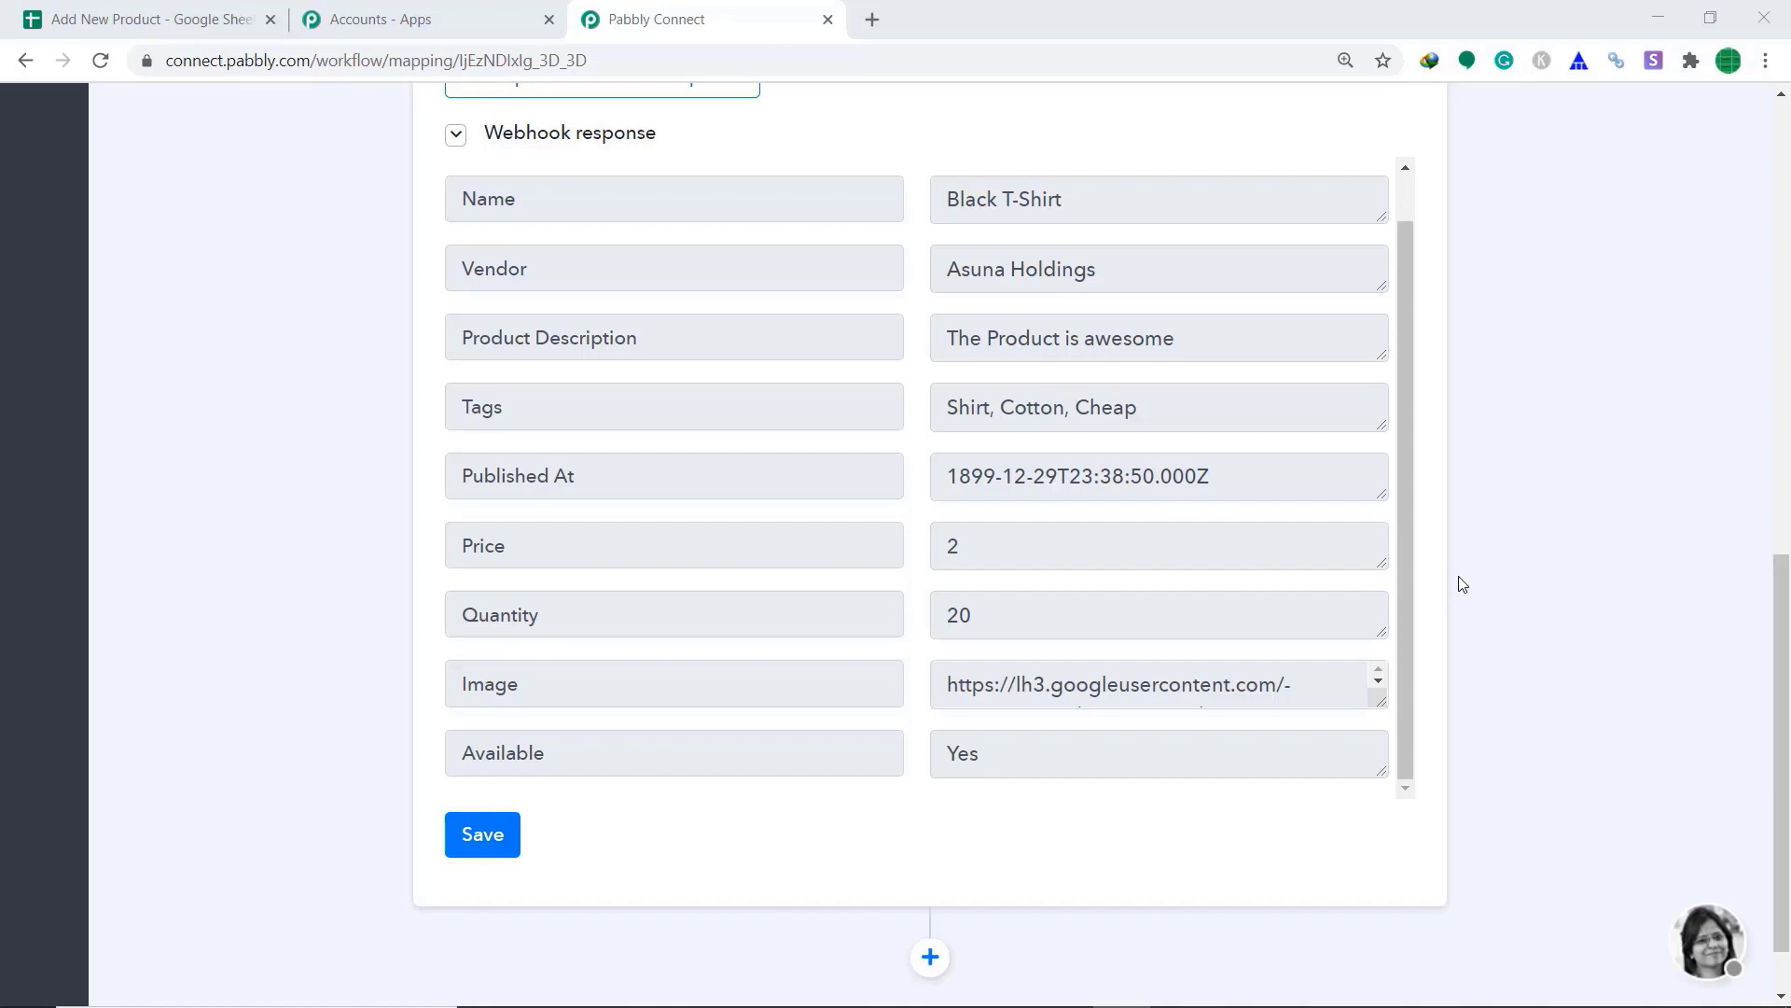
Step: Add an action step below the trigger with Shopify as its app
left_click(929, 957)
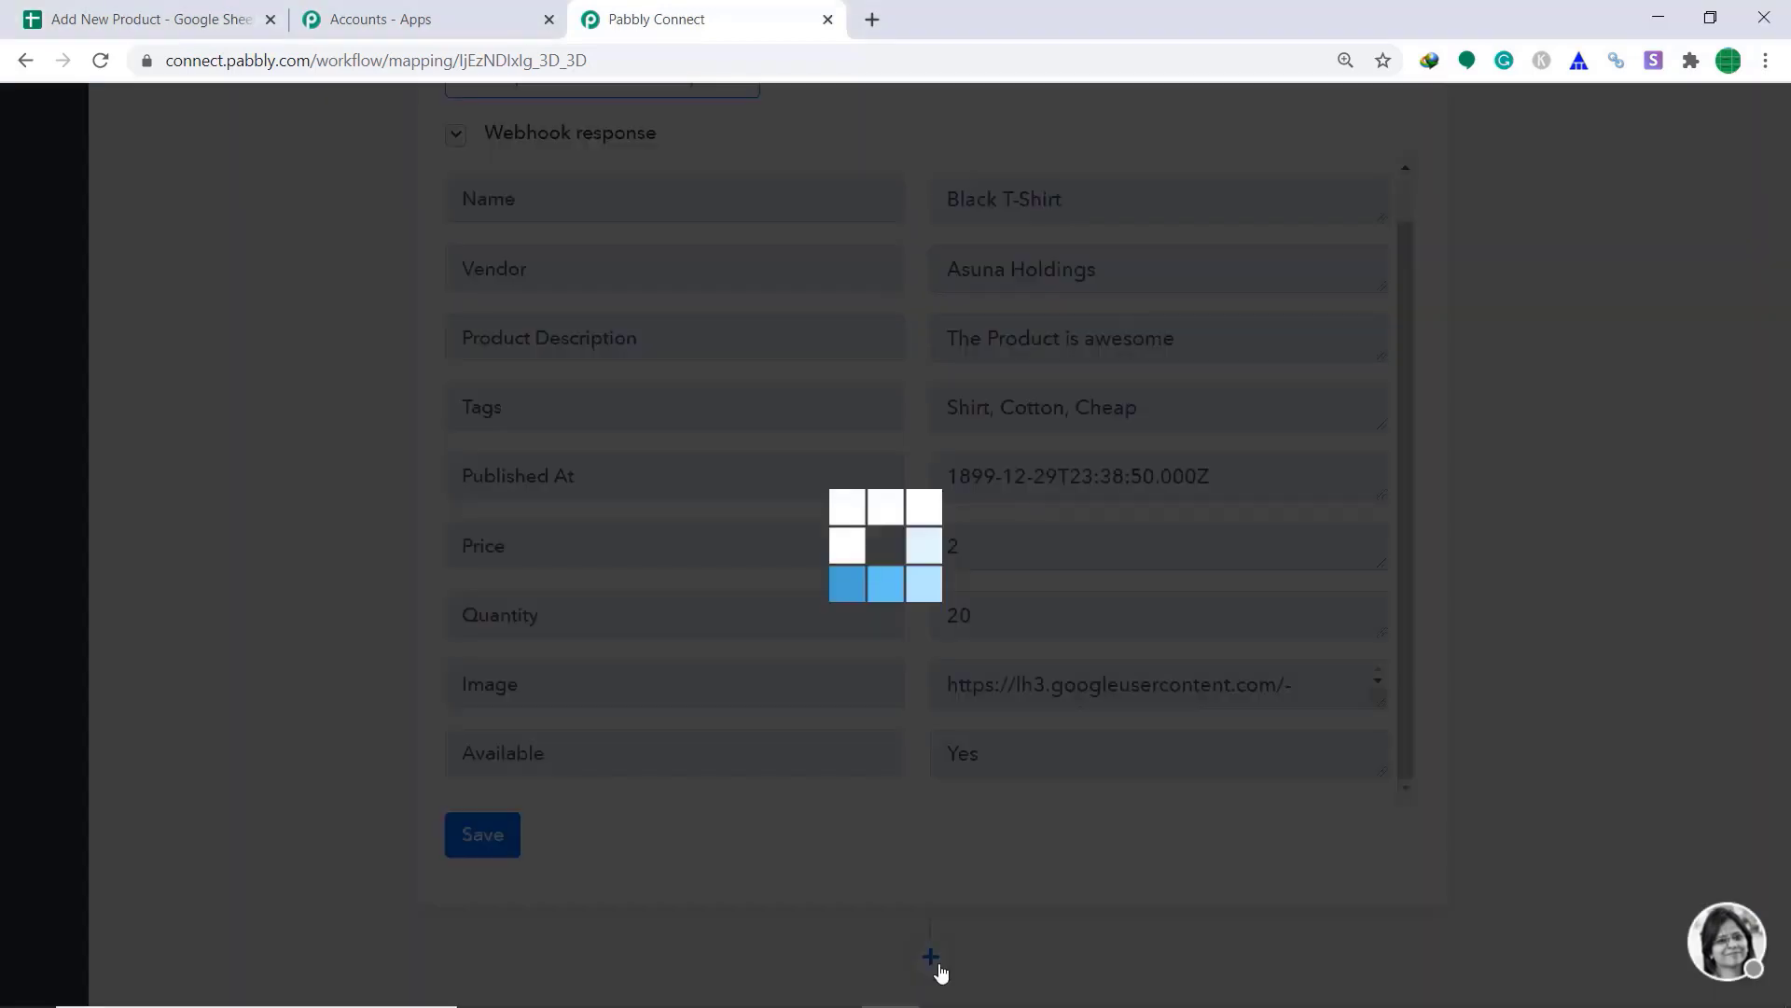
scroll(1073, 731, "down", 7)
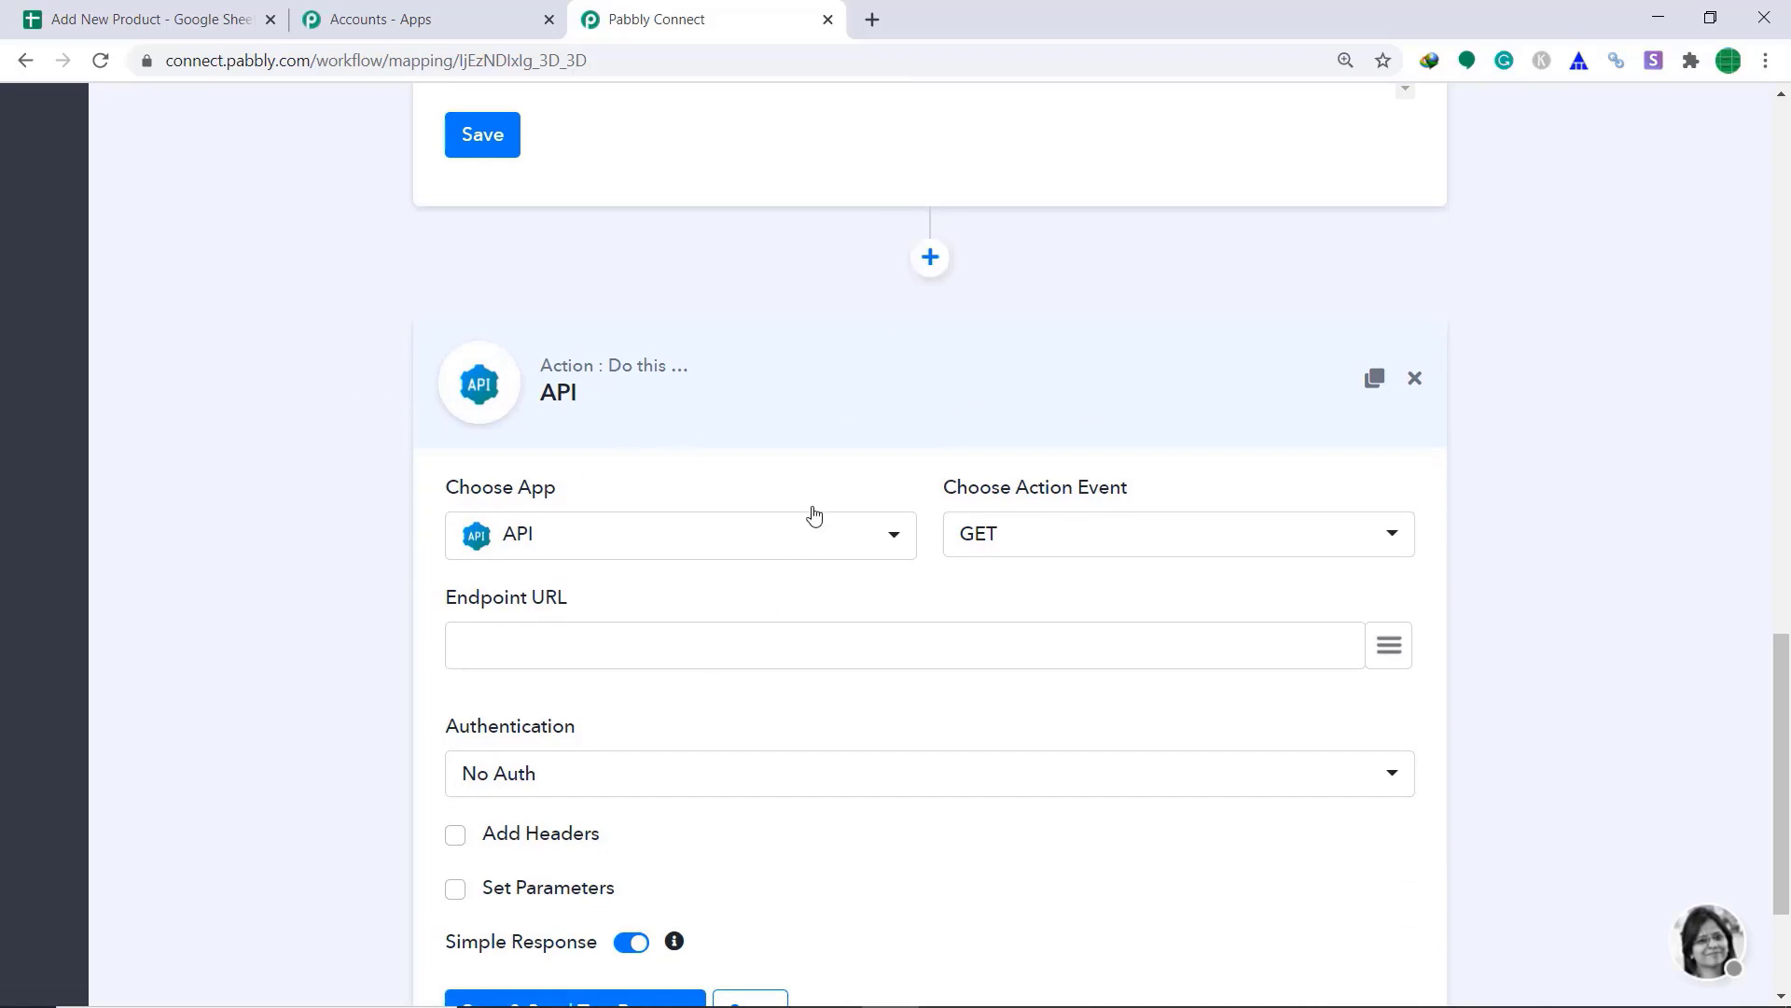
left_click(615, 534)
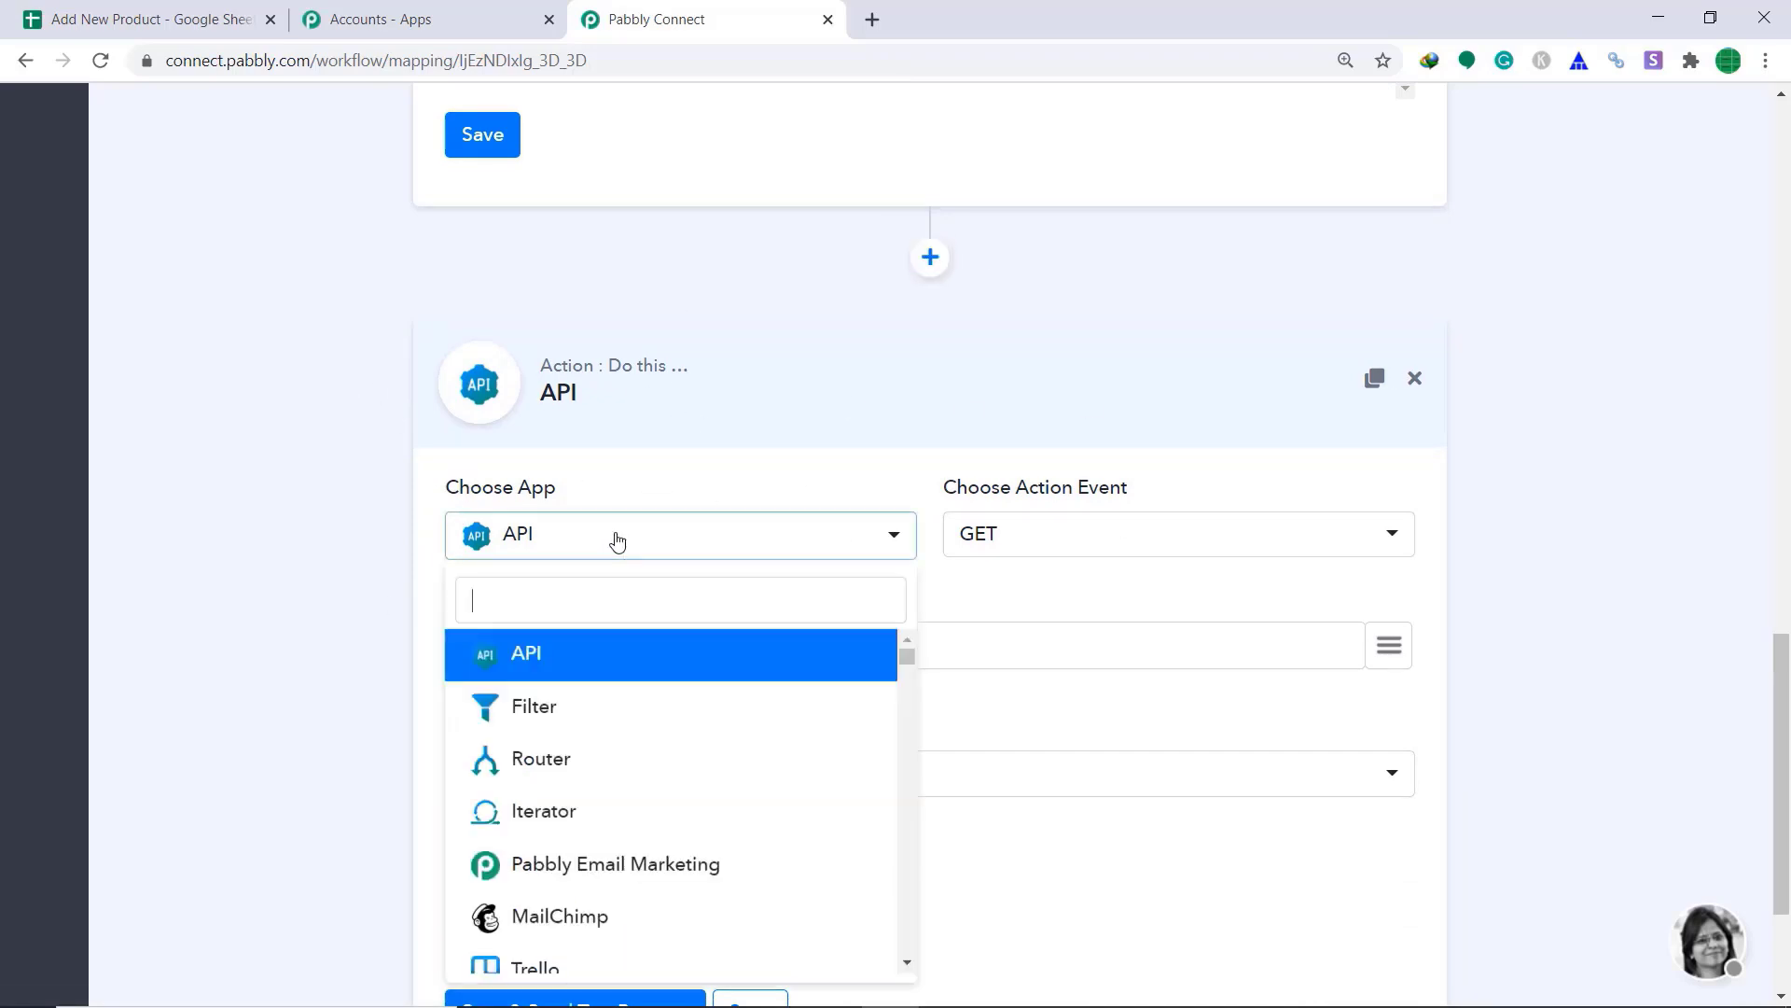
type("S")
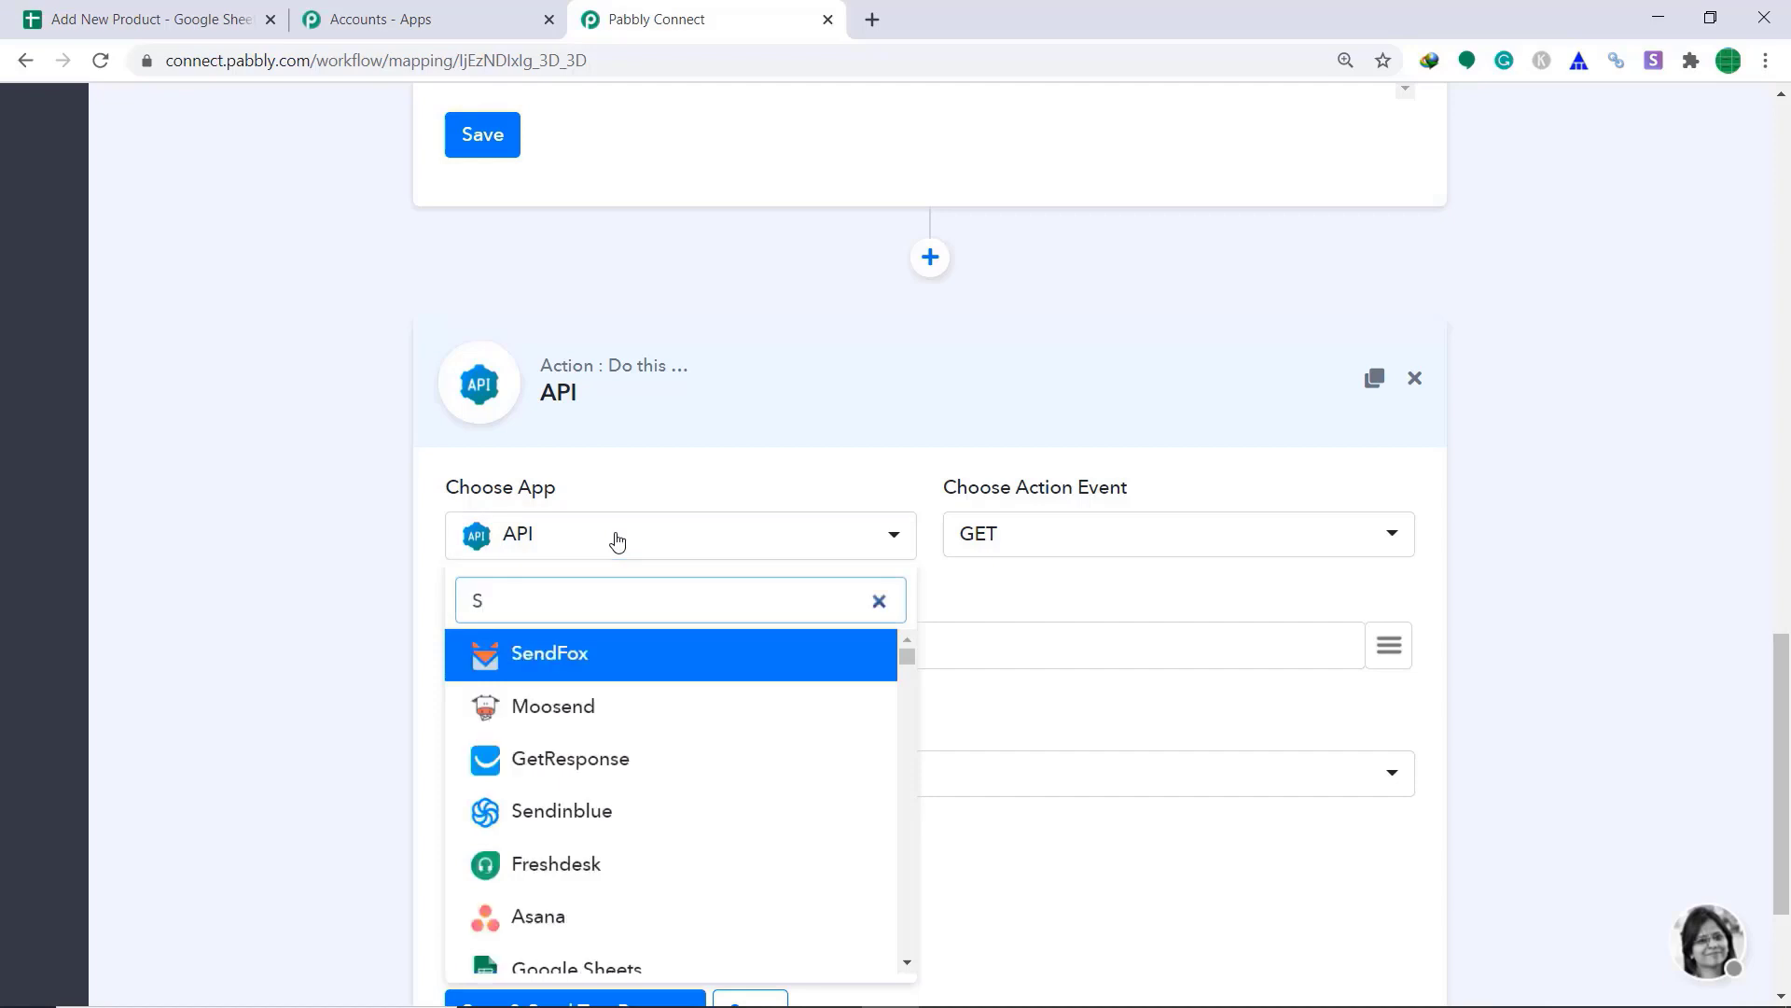
type("hopi")
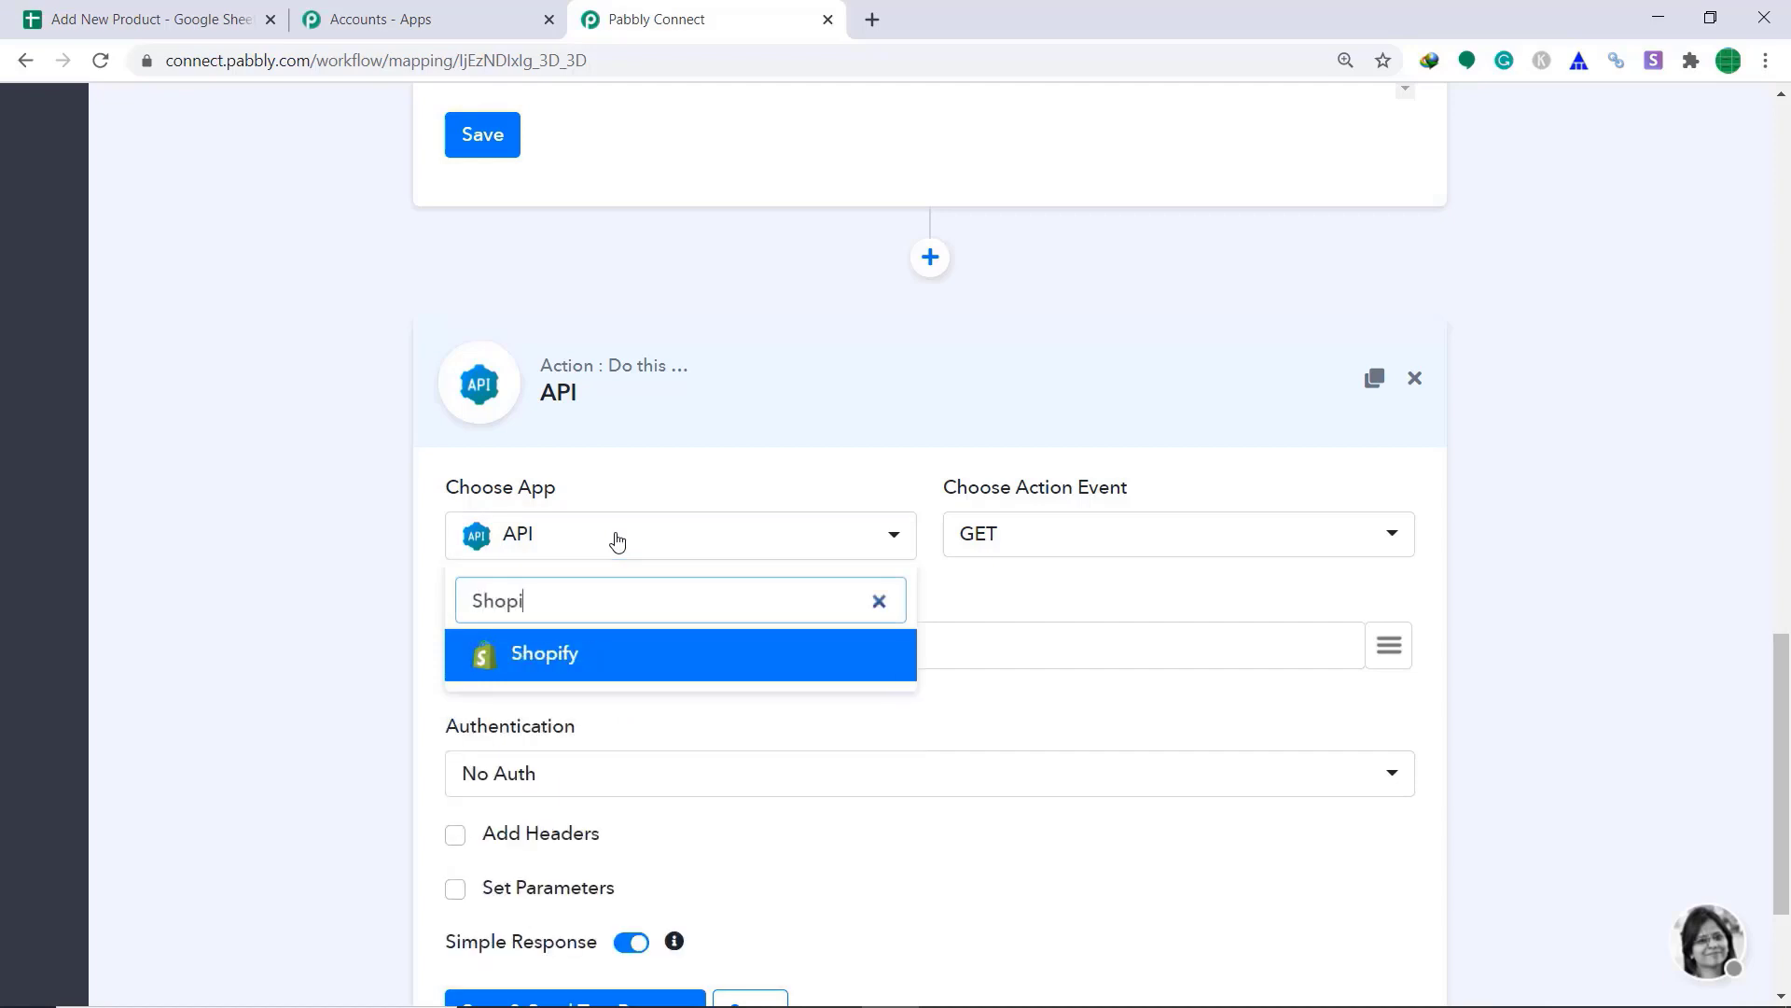
left_click(608, 653)
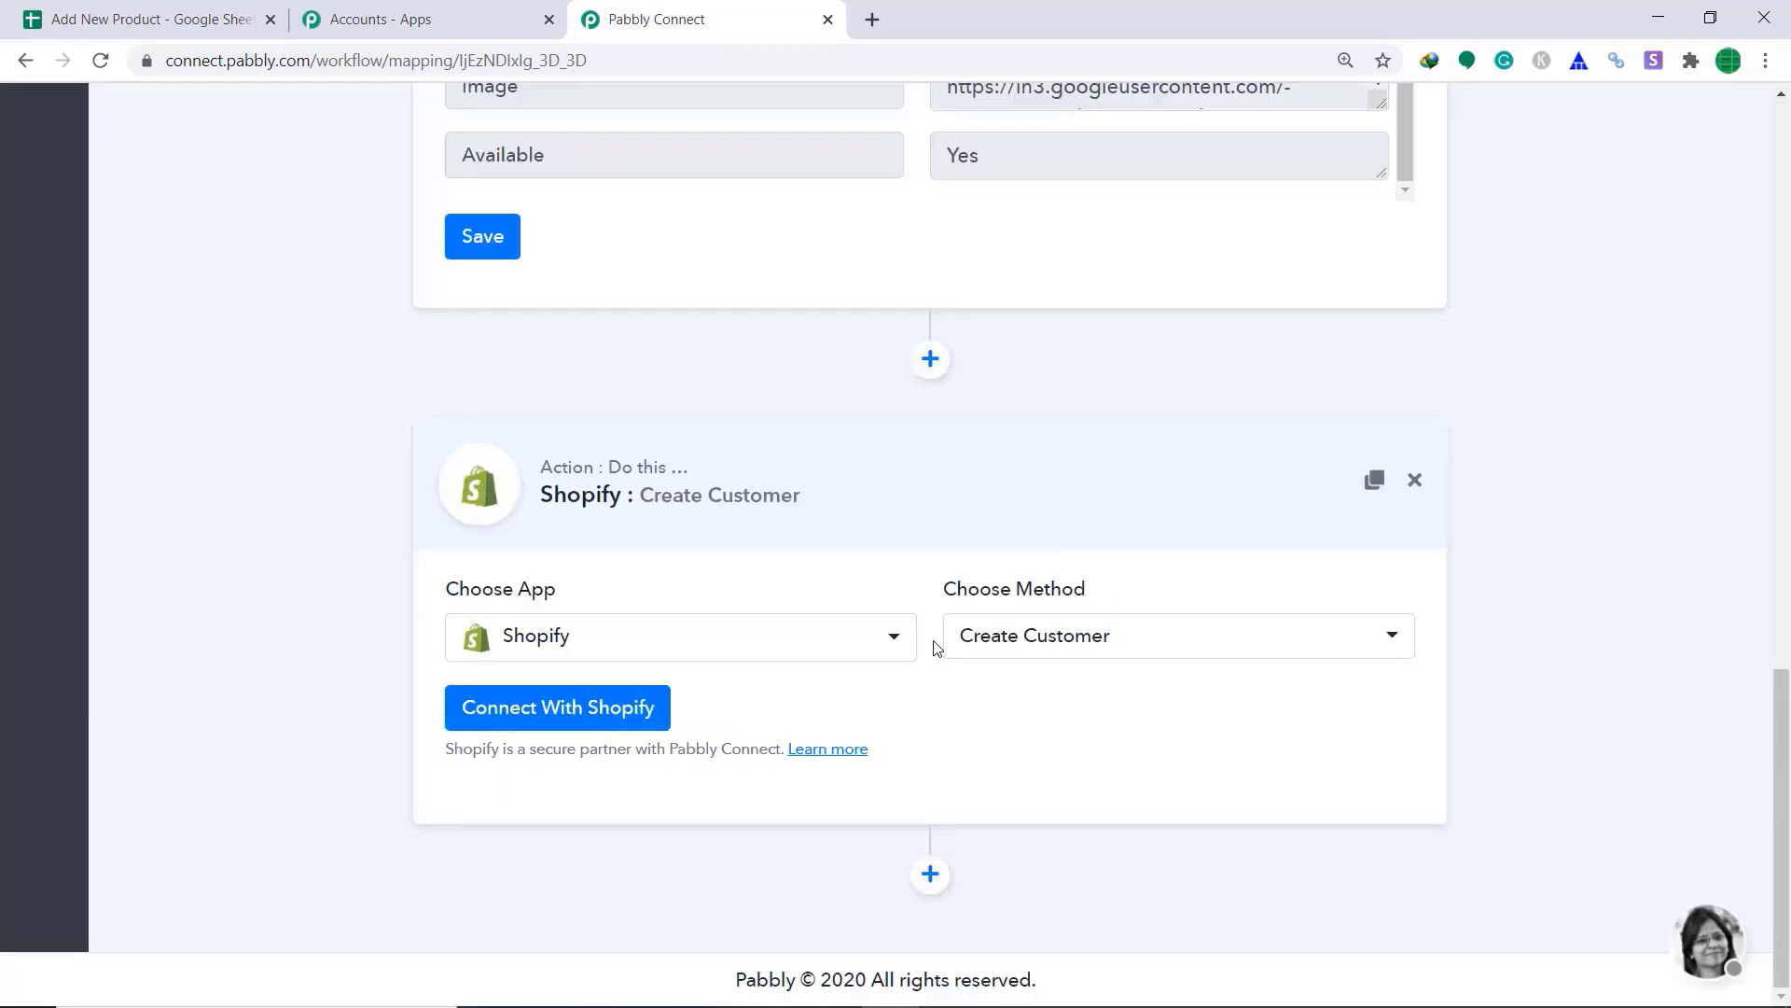
left_click(1079, 655)
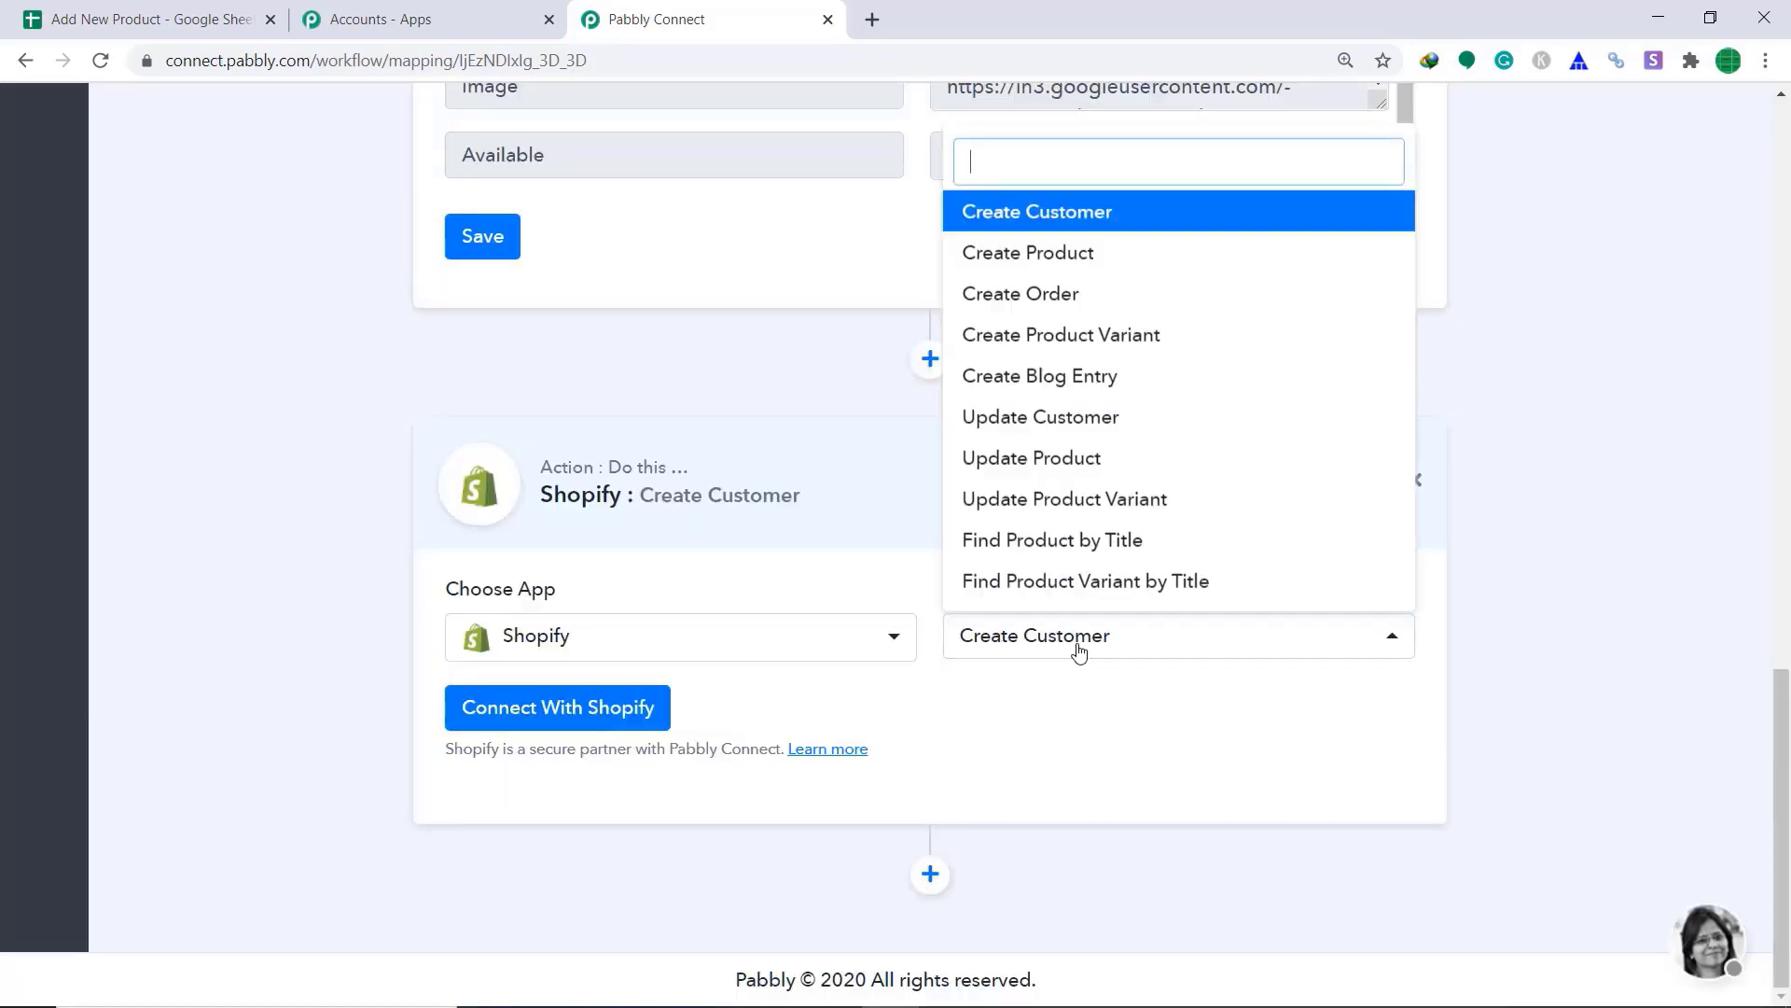
Step: Choose Create Product as the Shopify method and open the connection panel
left_click(1049, 265)
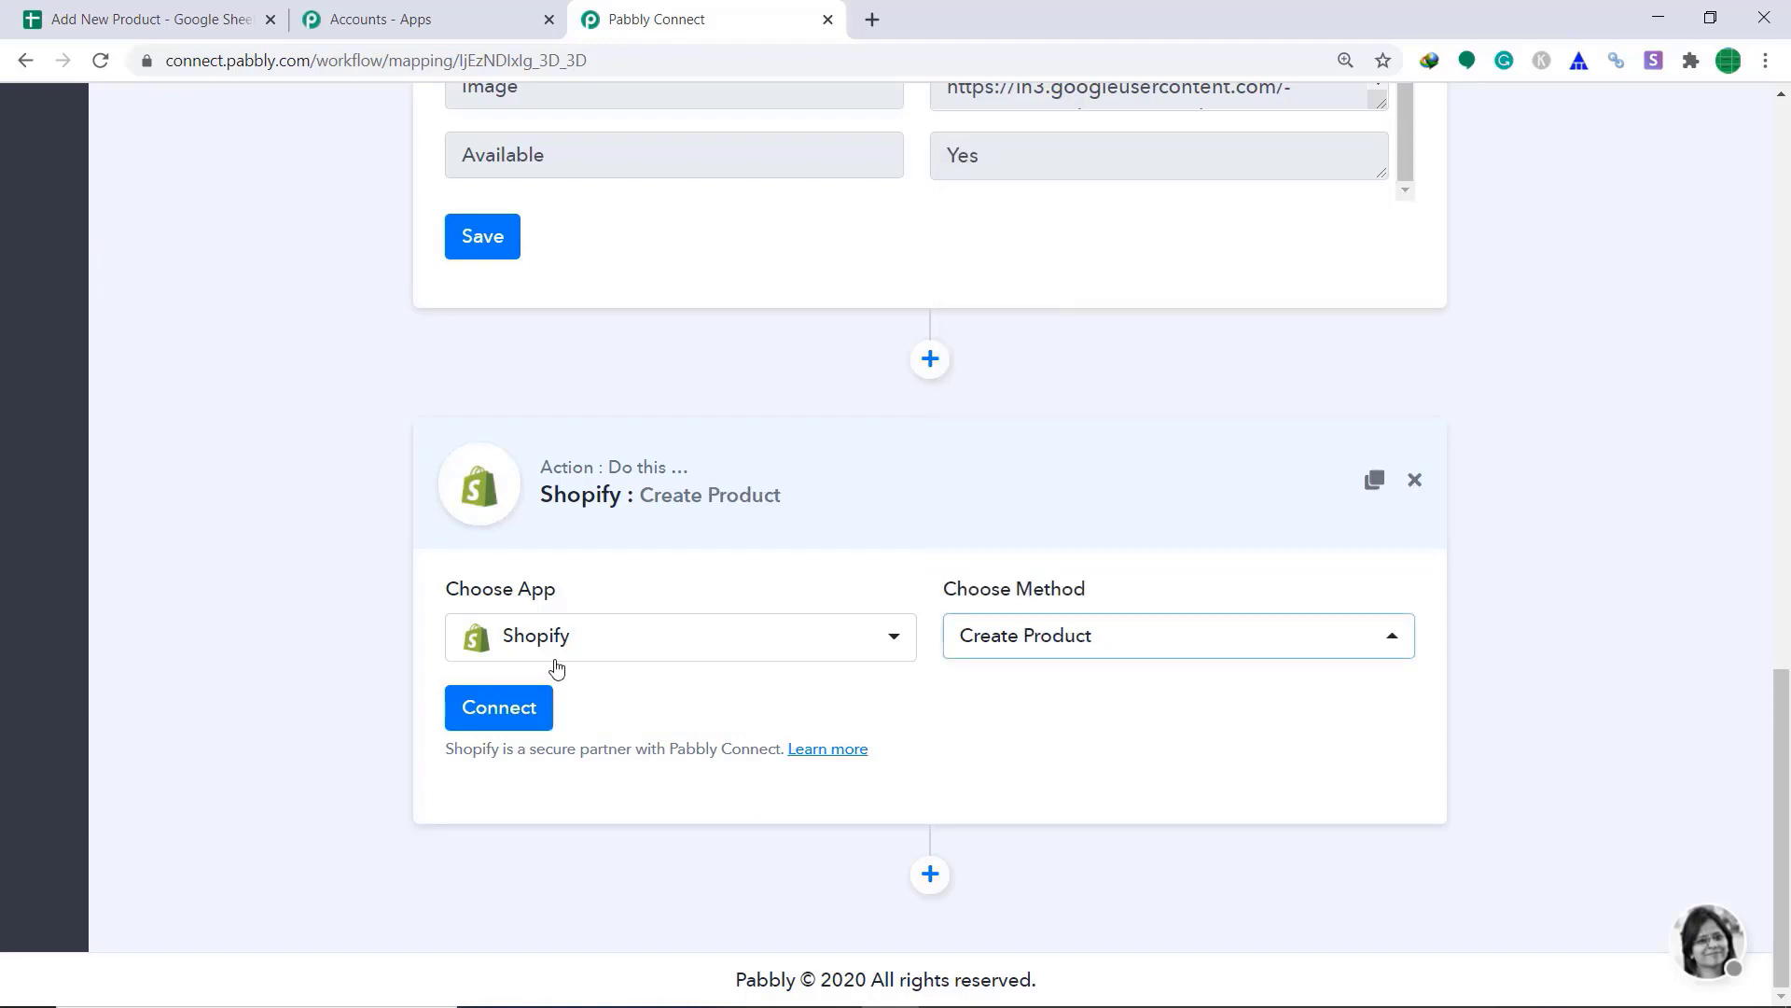
left_click(506, 720)
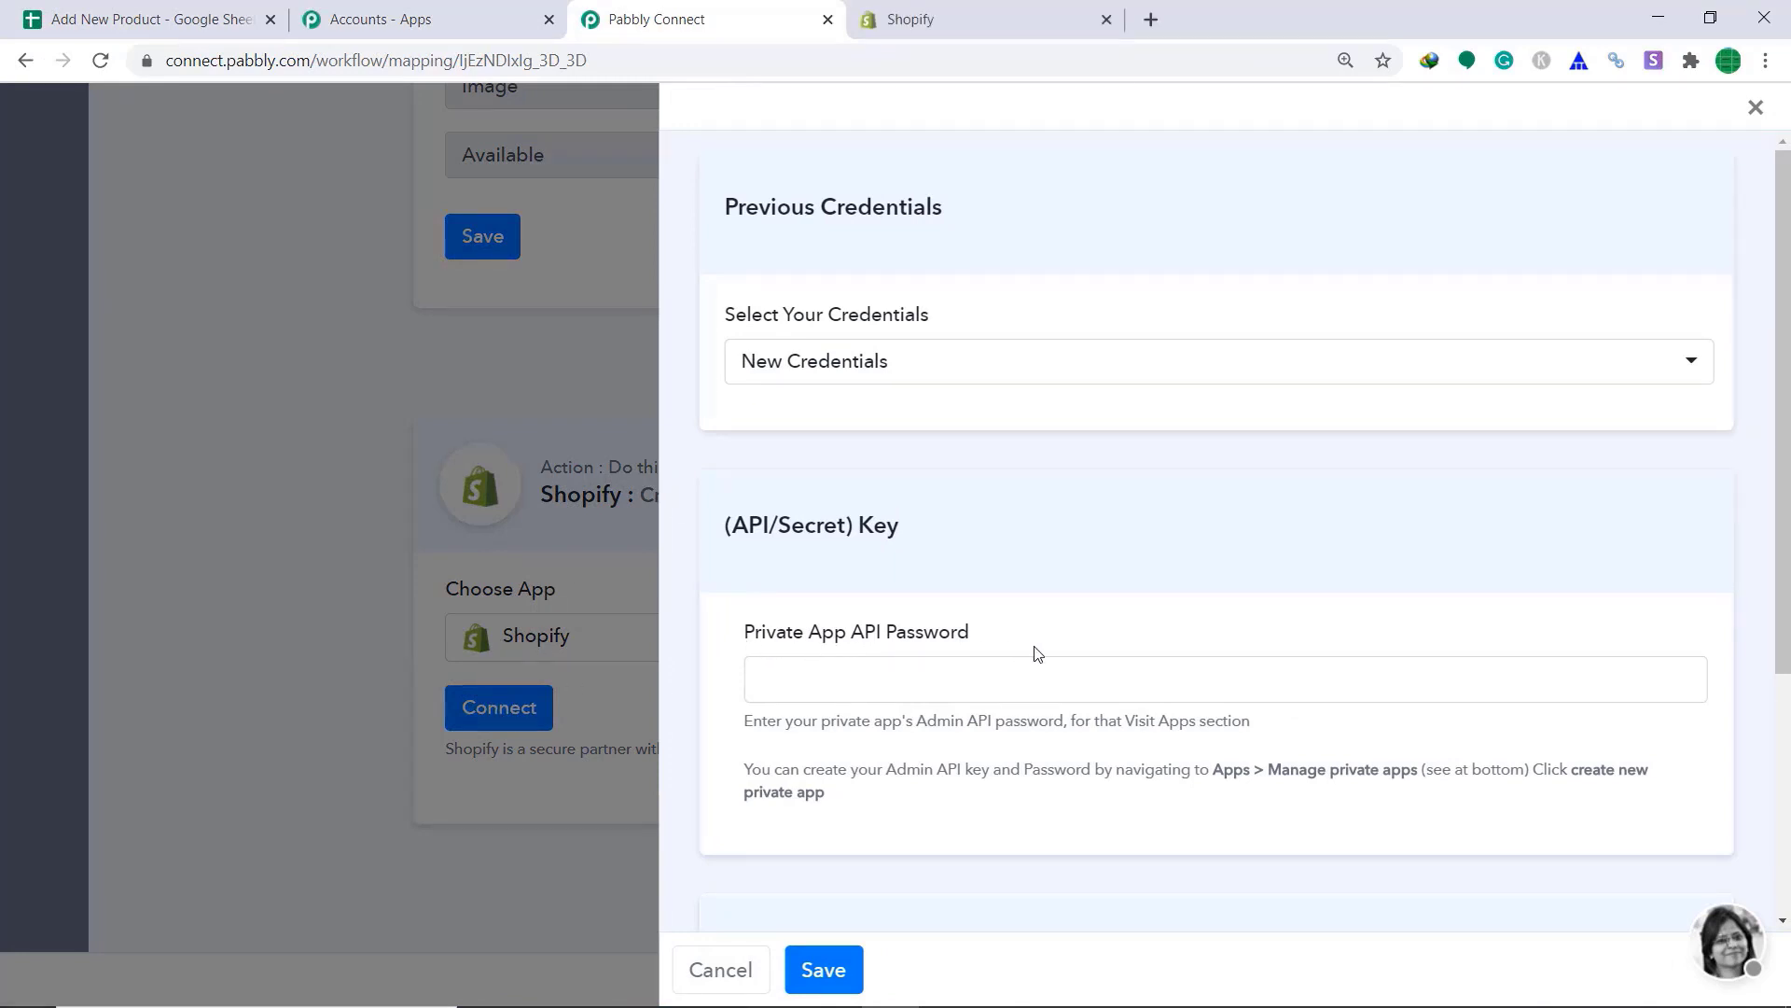
Step: Start a new Shopify private app named 'wer' with the suggested contact e-mail
left_click(975, 11)
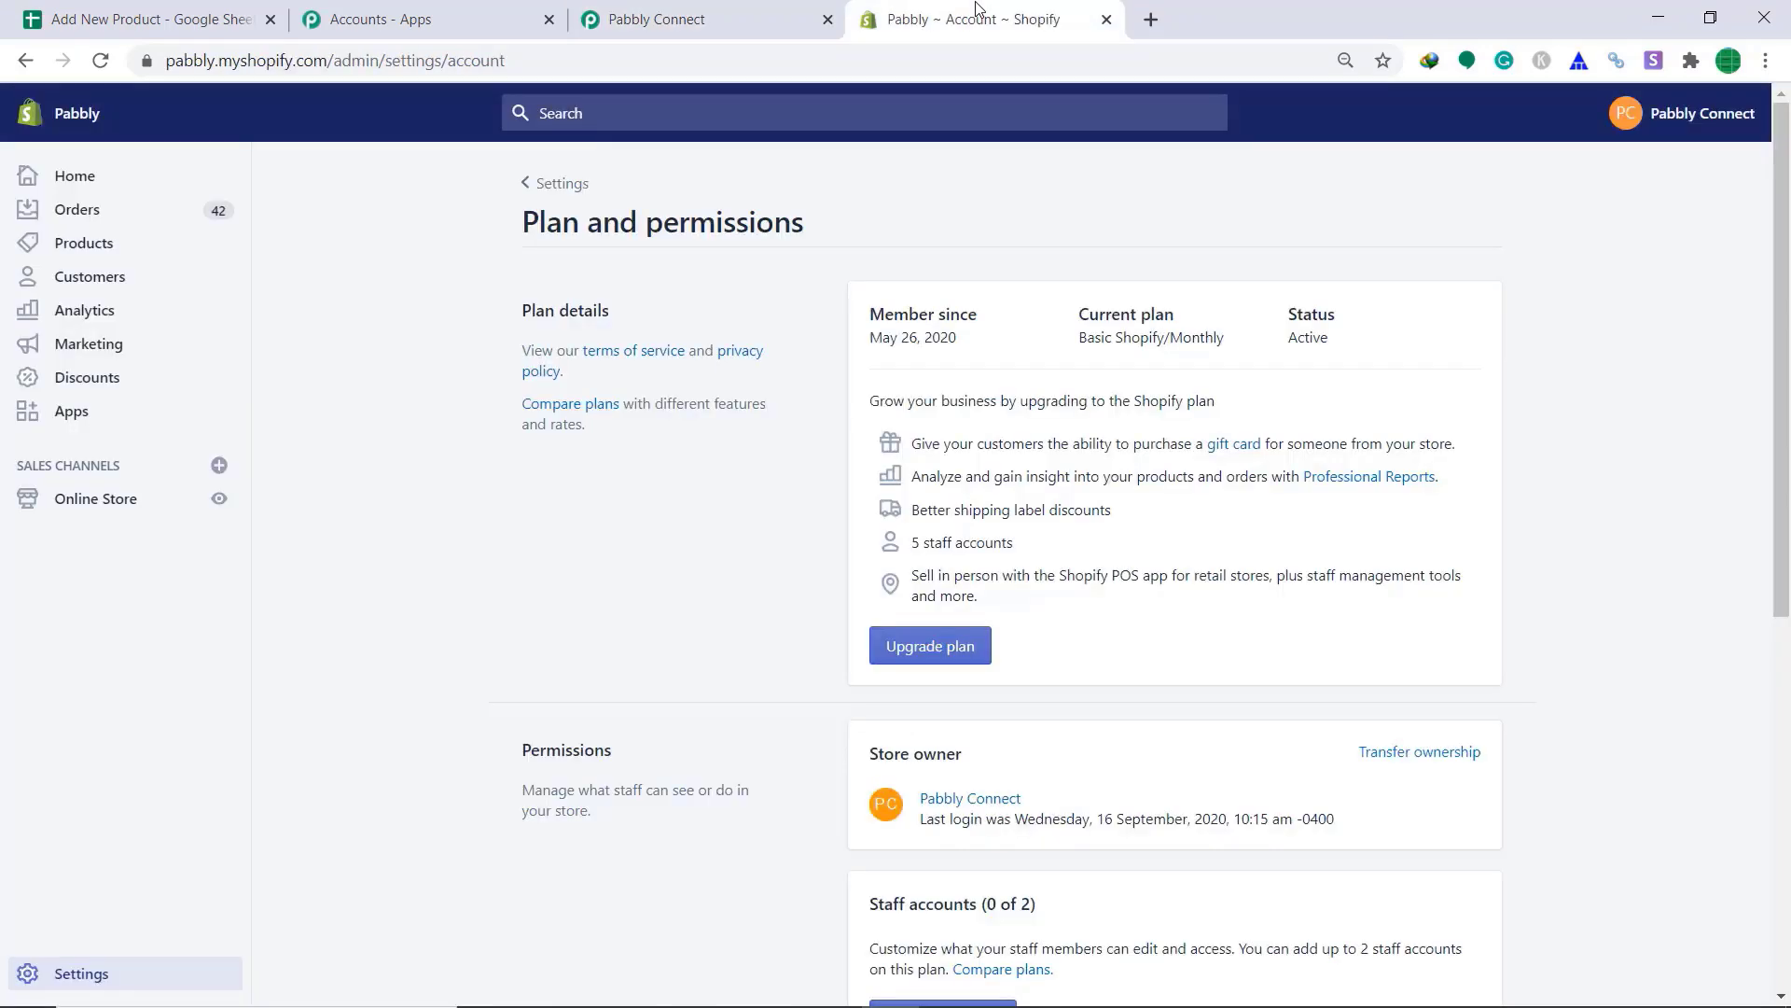
left_click(112, 410)
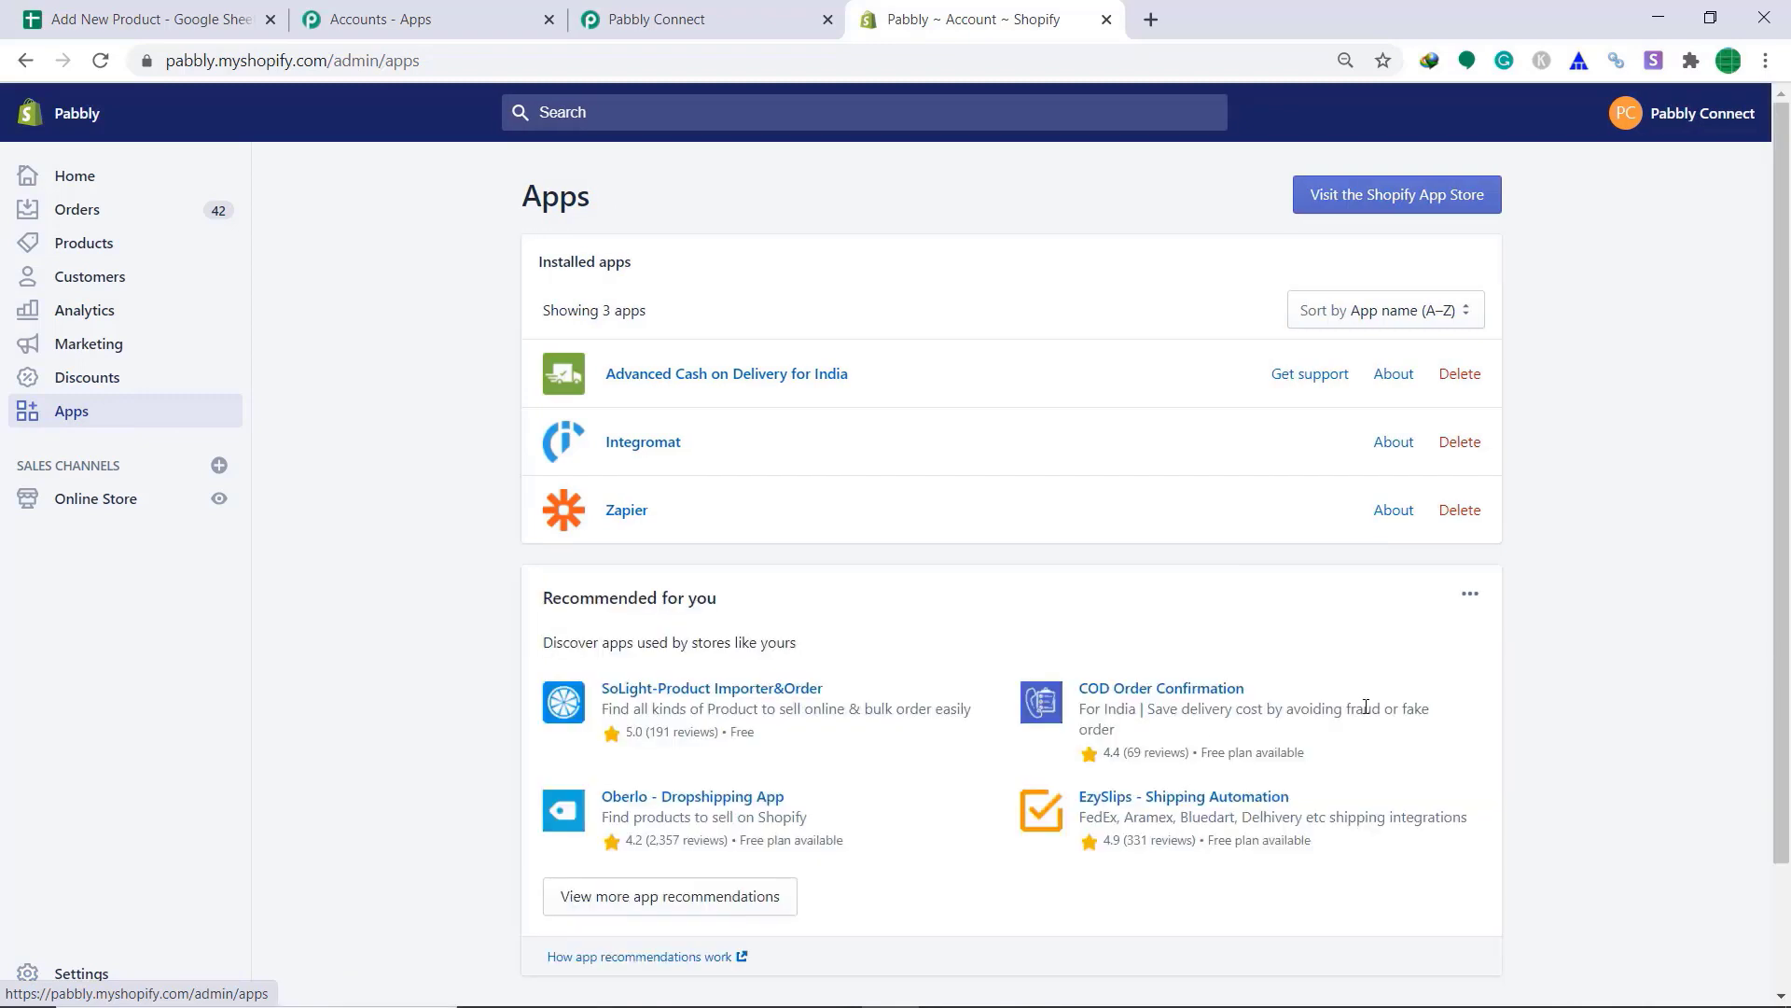
scroll(1366, 709, "down", 2)
left_click(1097, 877)
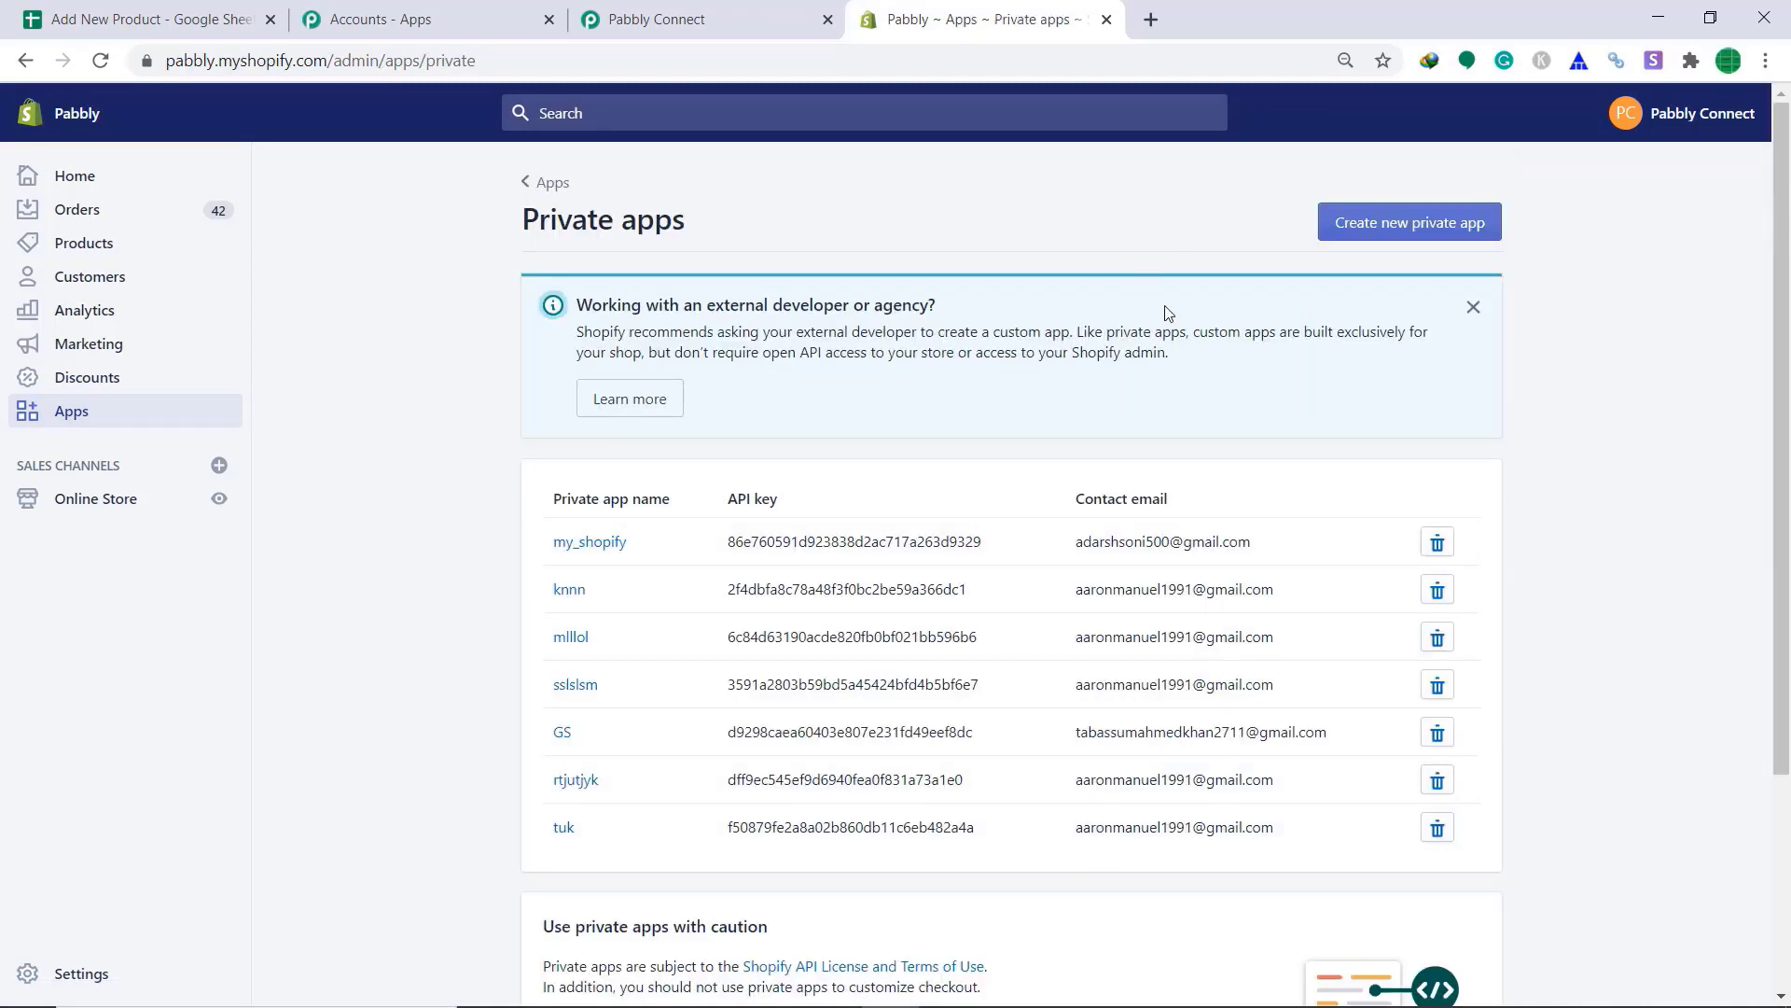
left_click(1413, 226)
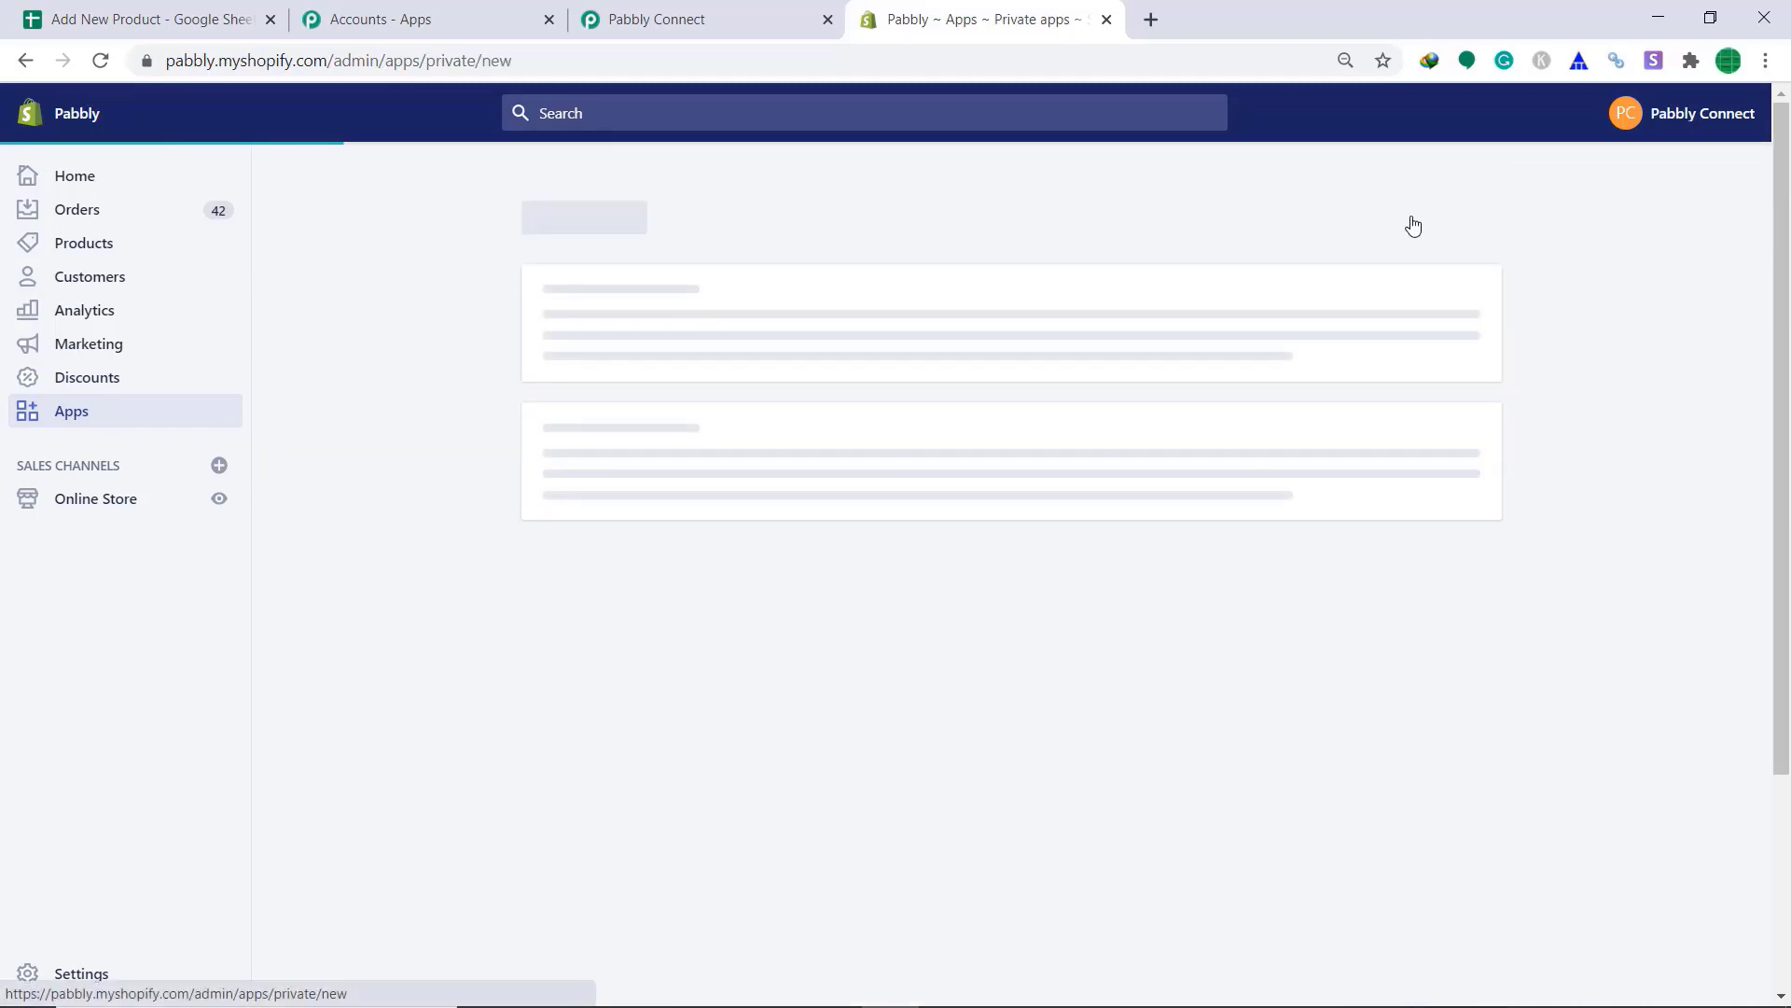
left_click(1029, 537)
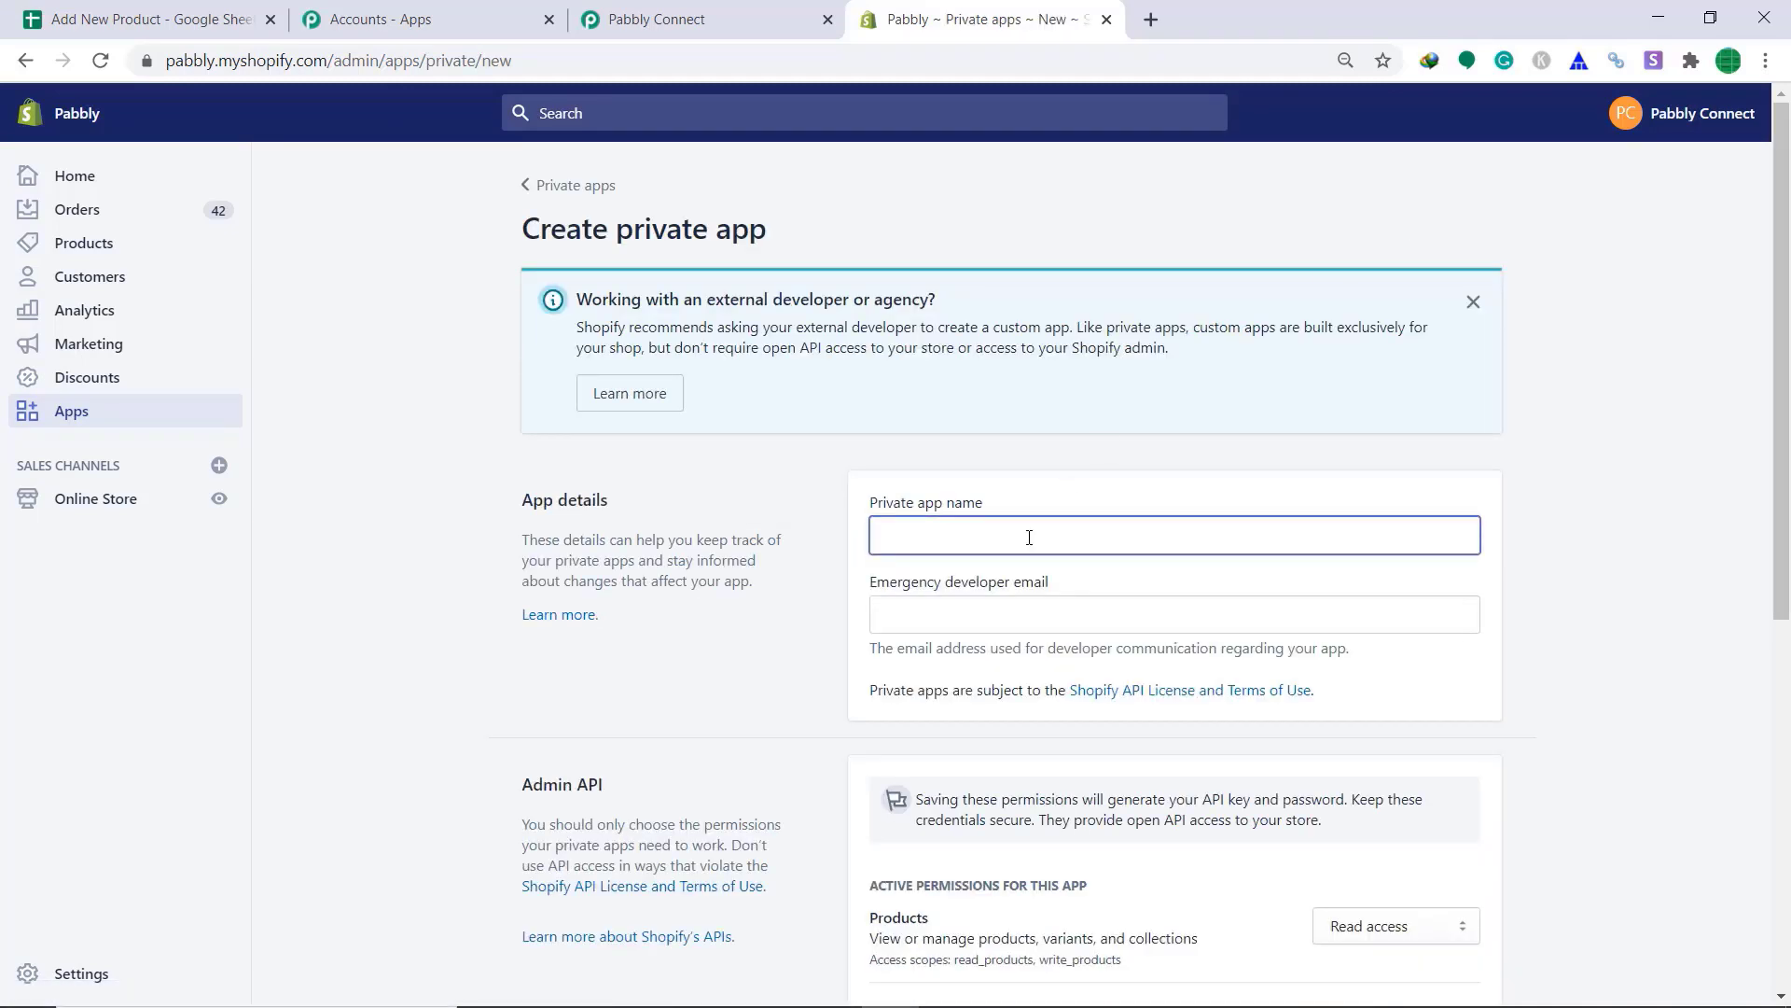
type("wer")
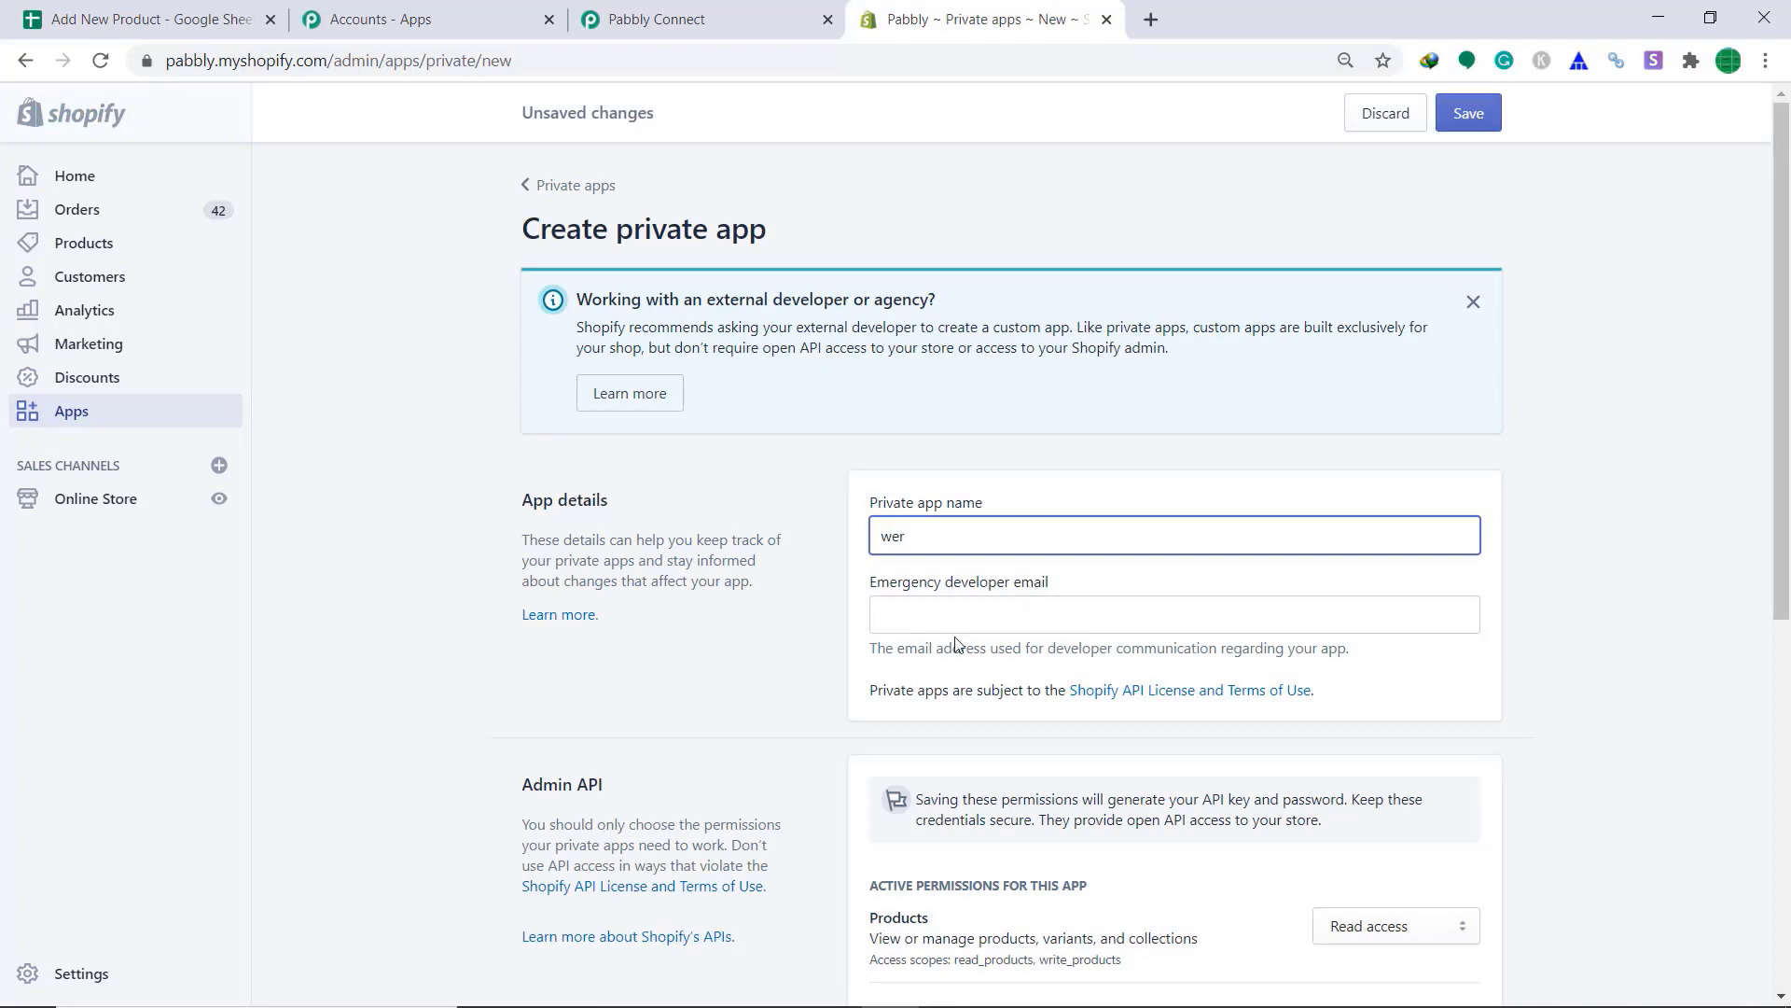
left_click(954, 609)
left_click(959, 668)
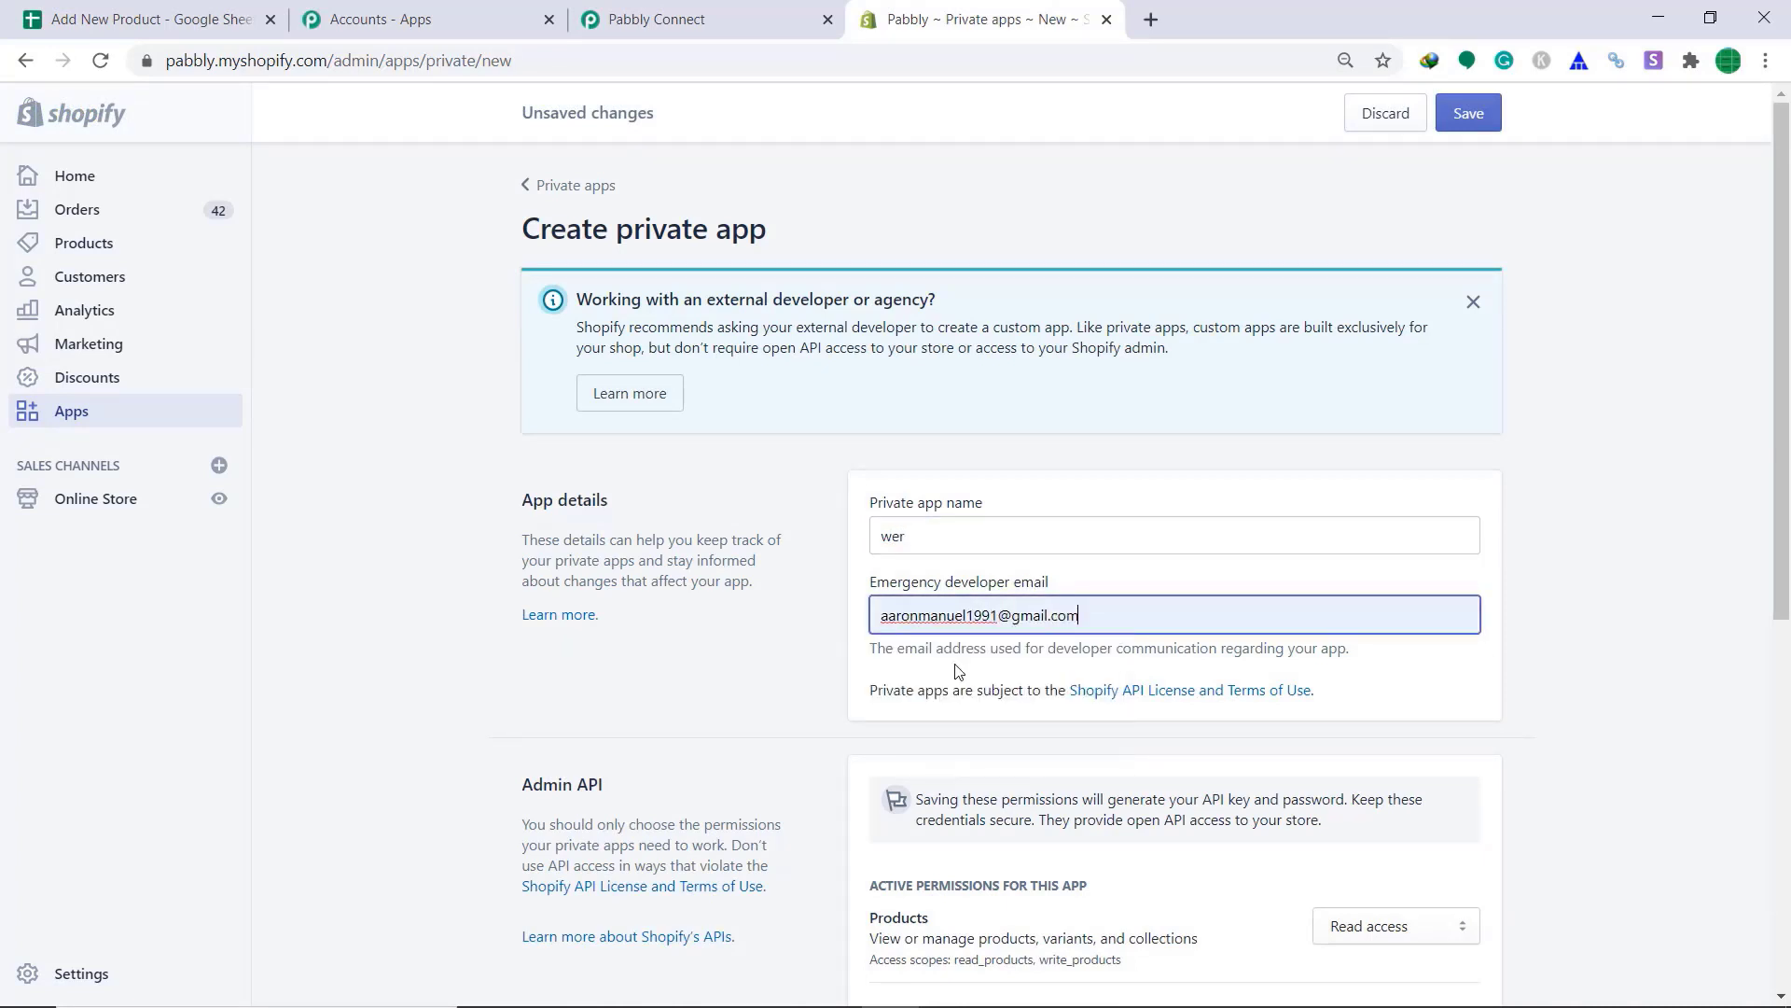
scroll(1788, 357, "down", 4)
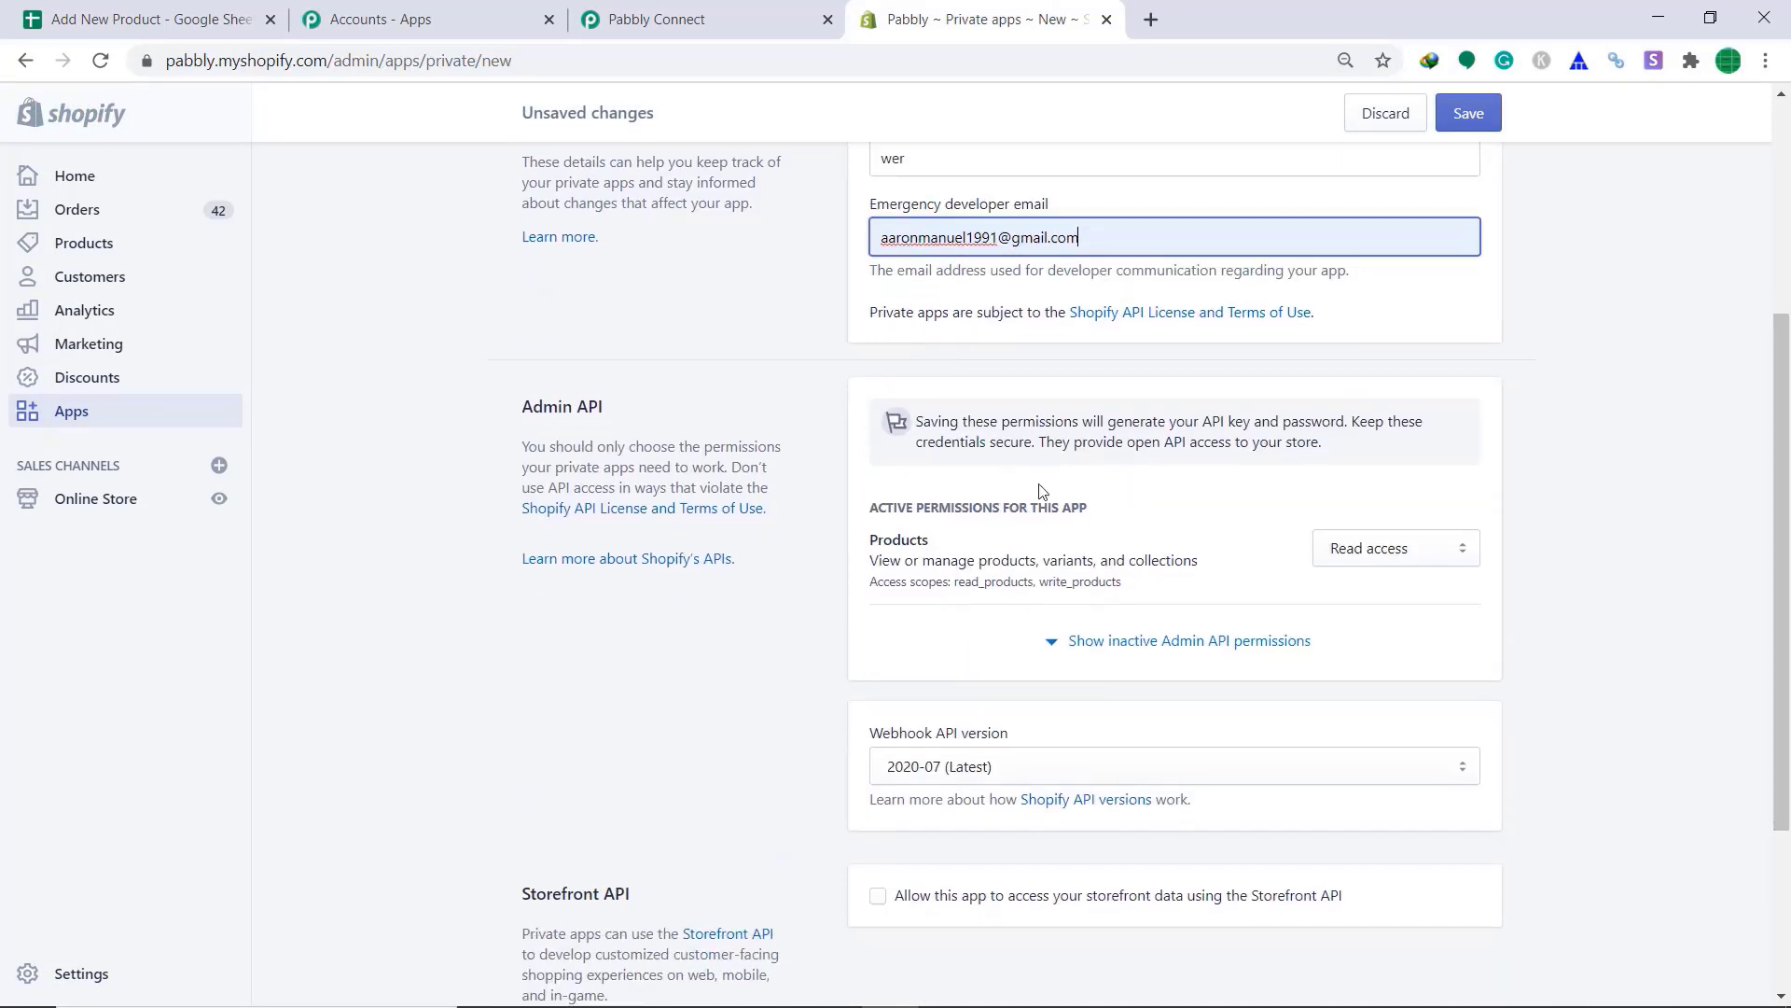
Step: Give the app read and write access to Products and Product listings
left_click(1420, 550)
left_click(1405, 617)
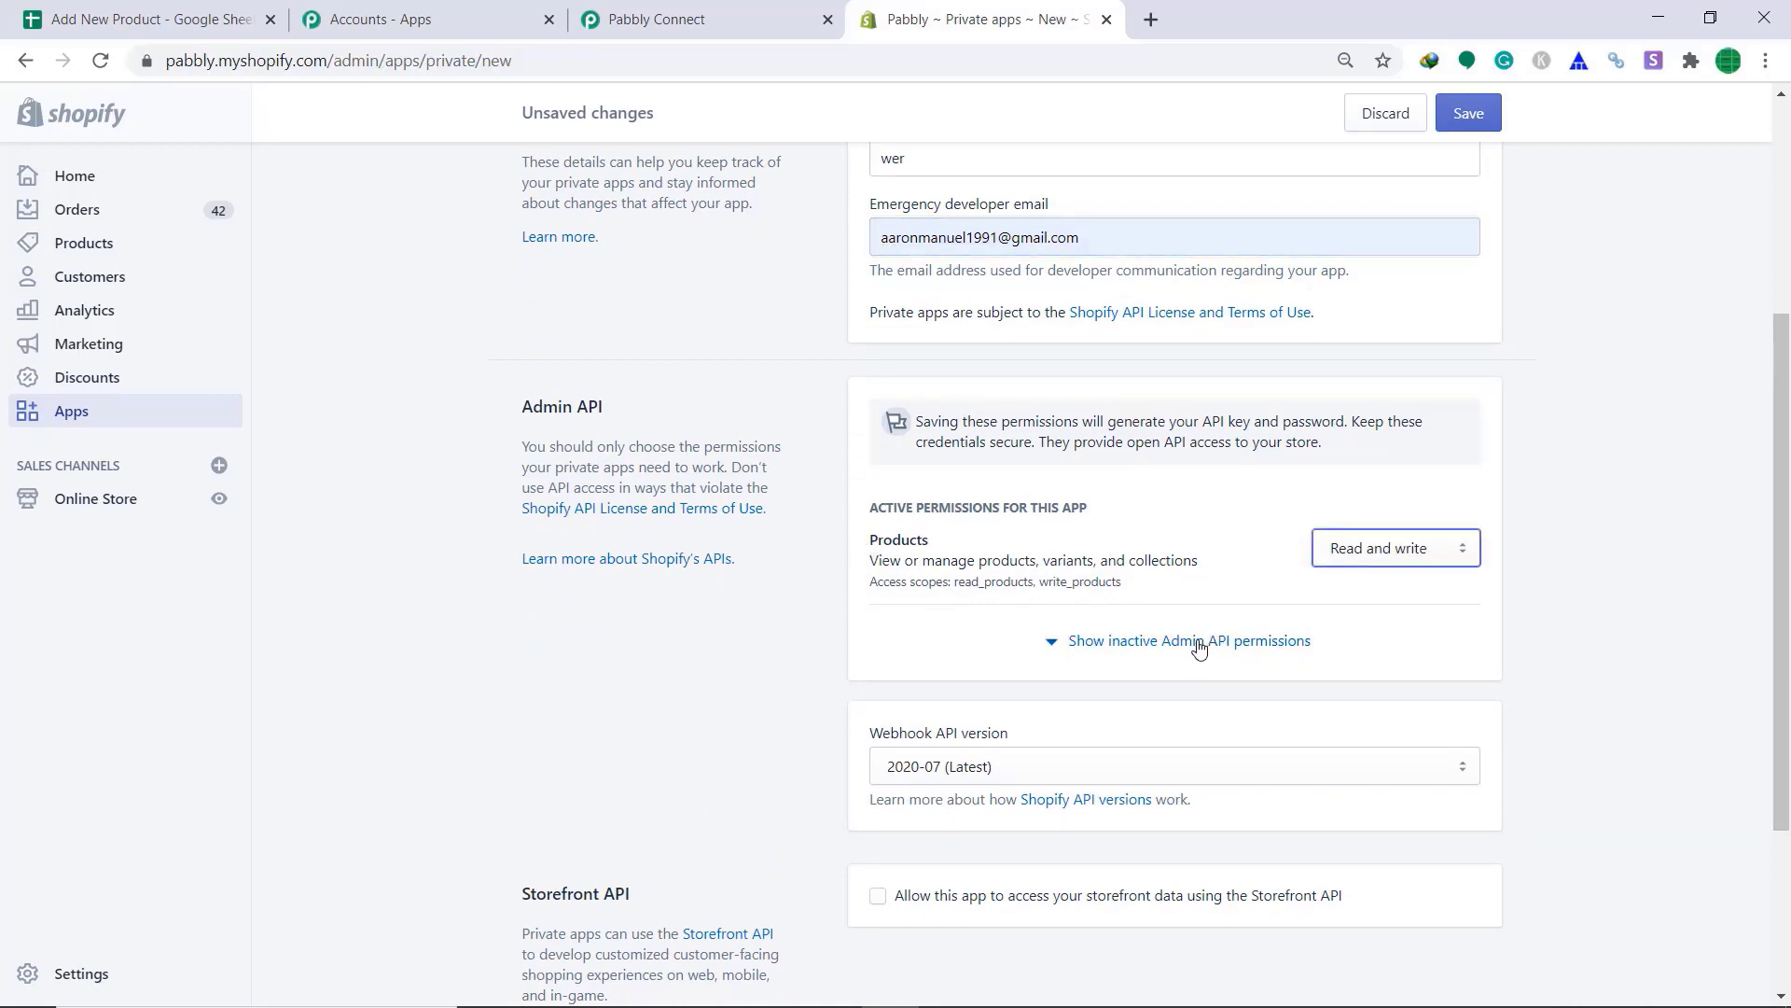
left_click(1255, 640)
scroll(1343, 584, "down", 15)
scroll(1122, 515, "down", 5)
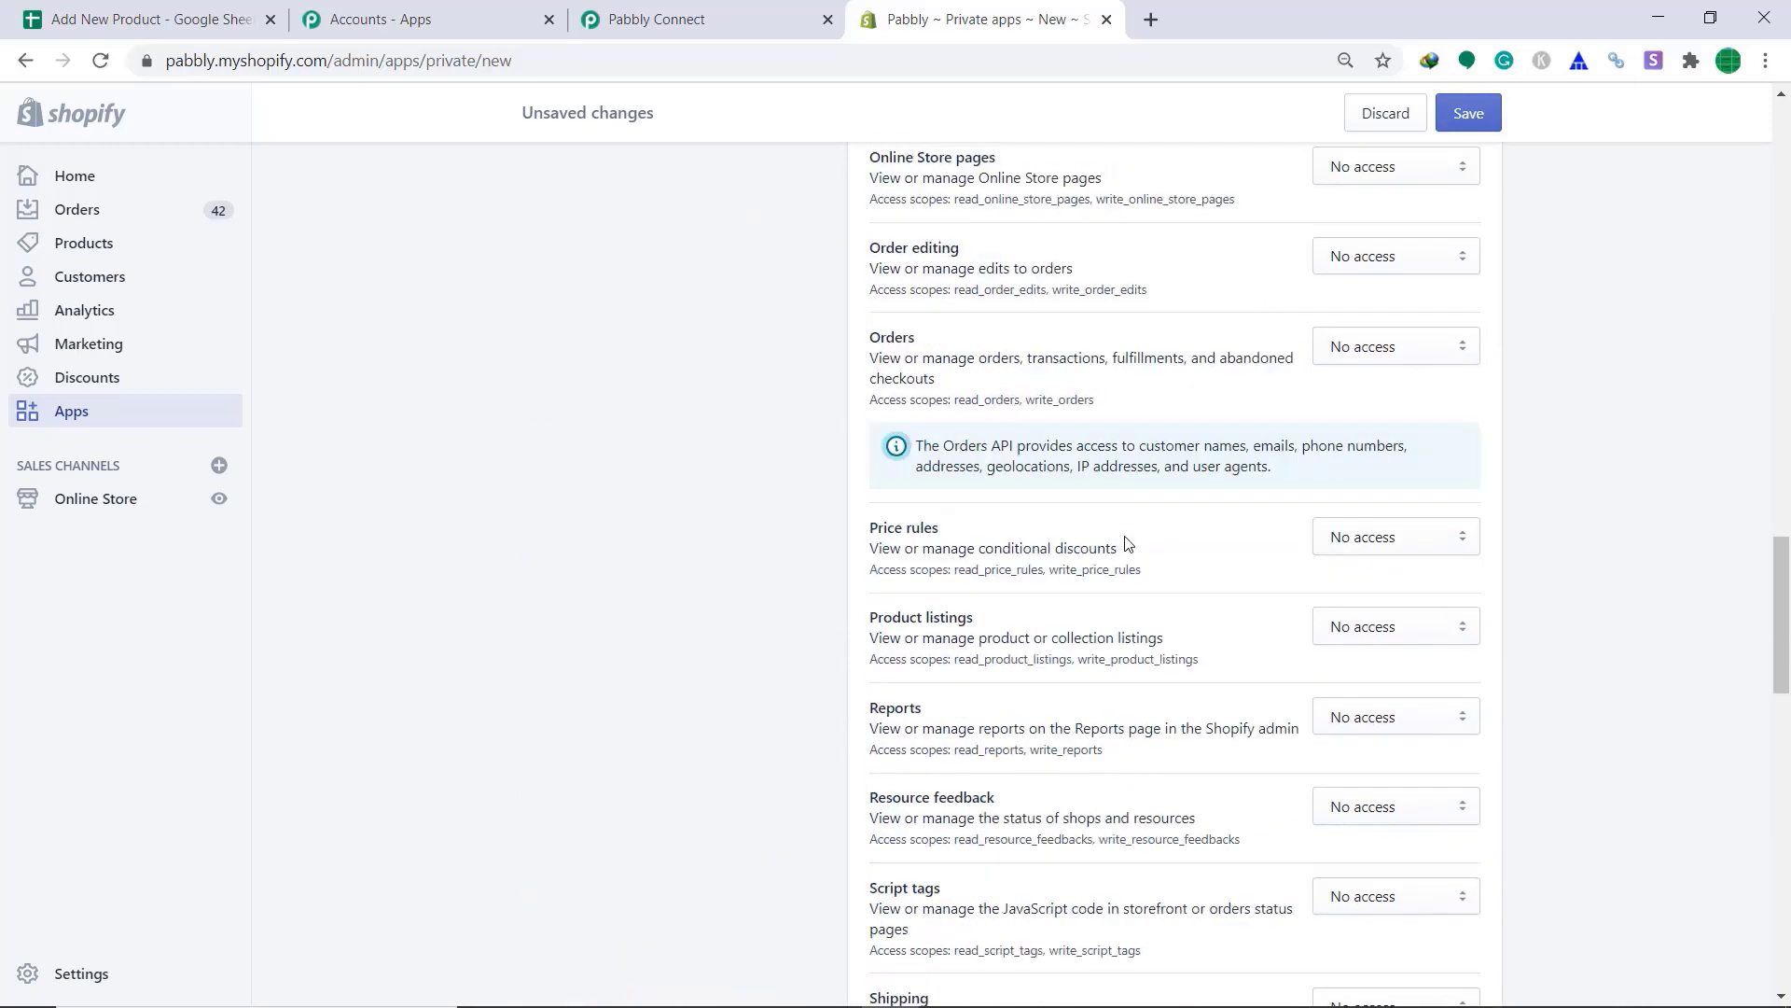
left_click(1401, 598)
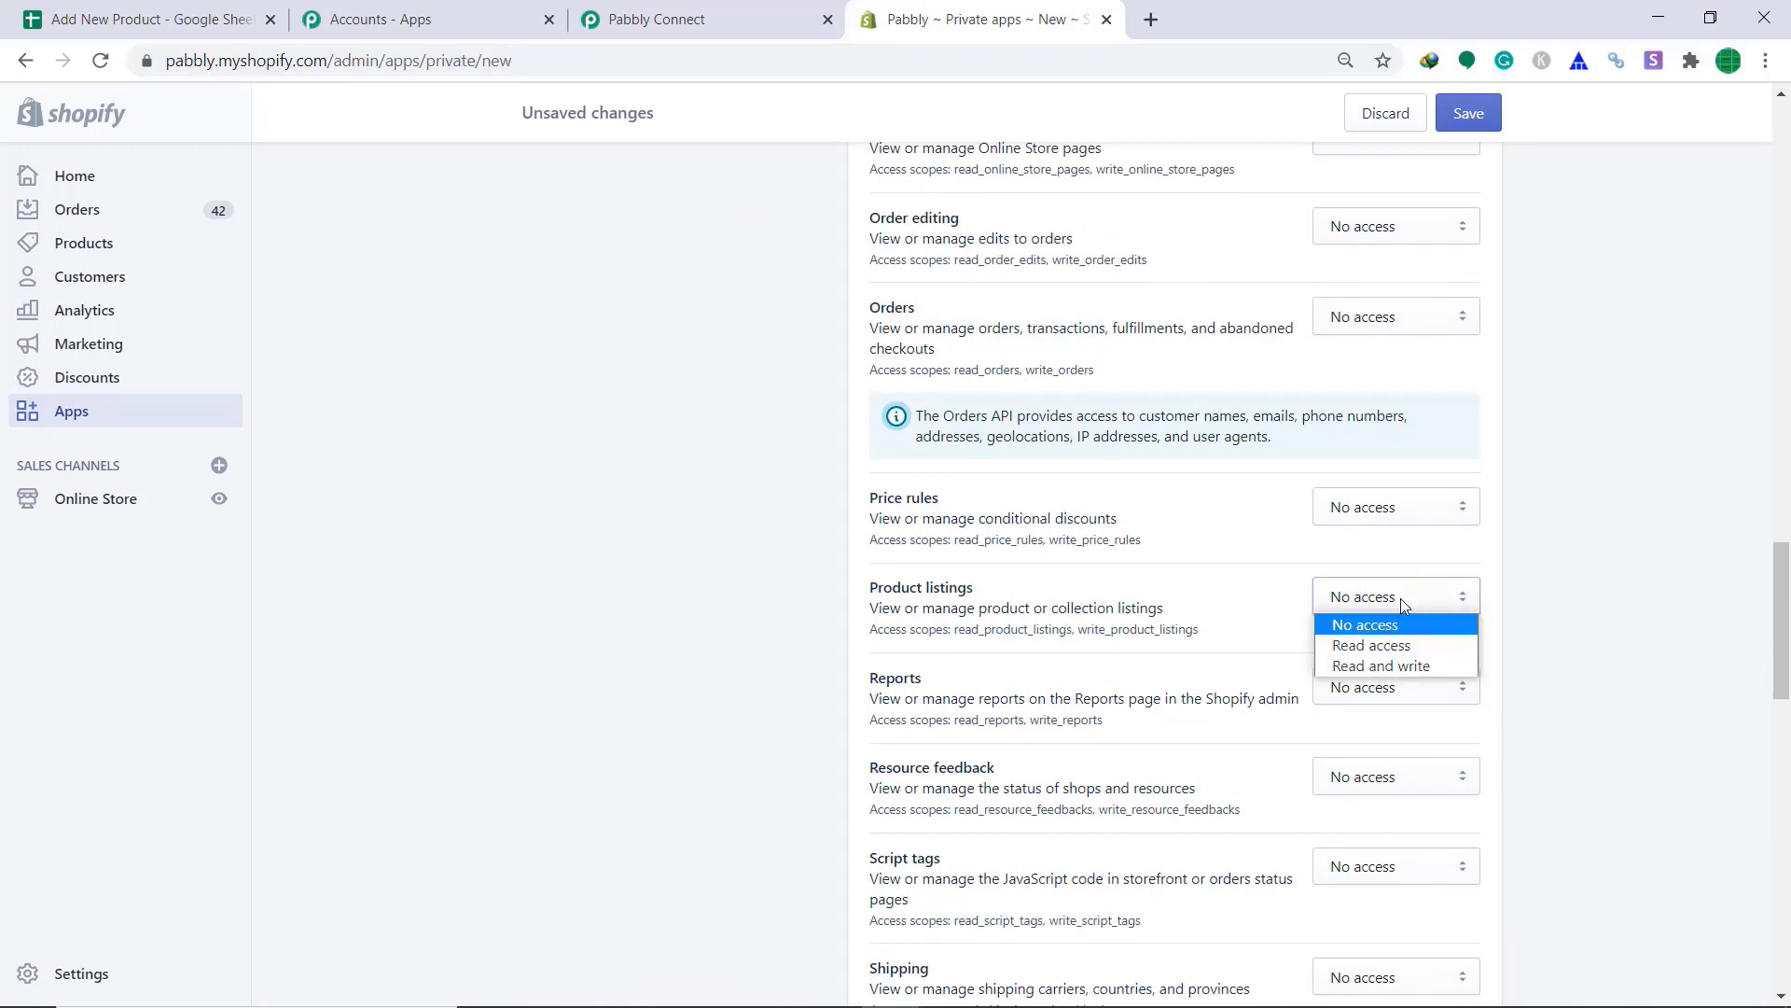
left_click(1387, 666)
Step: Save and create the private app, then copy its Admin API password
left_click(1472, 128)
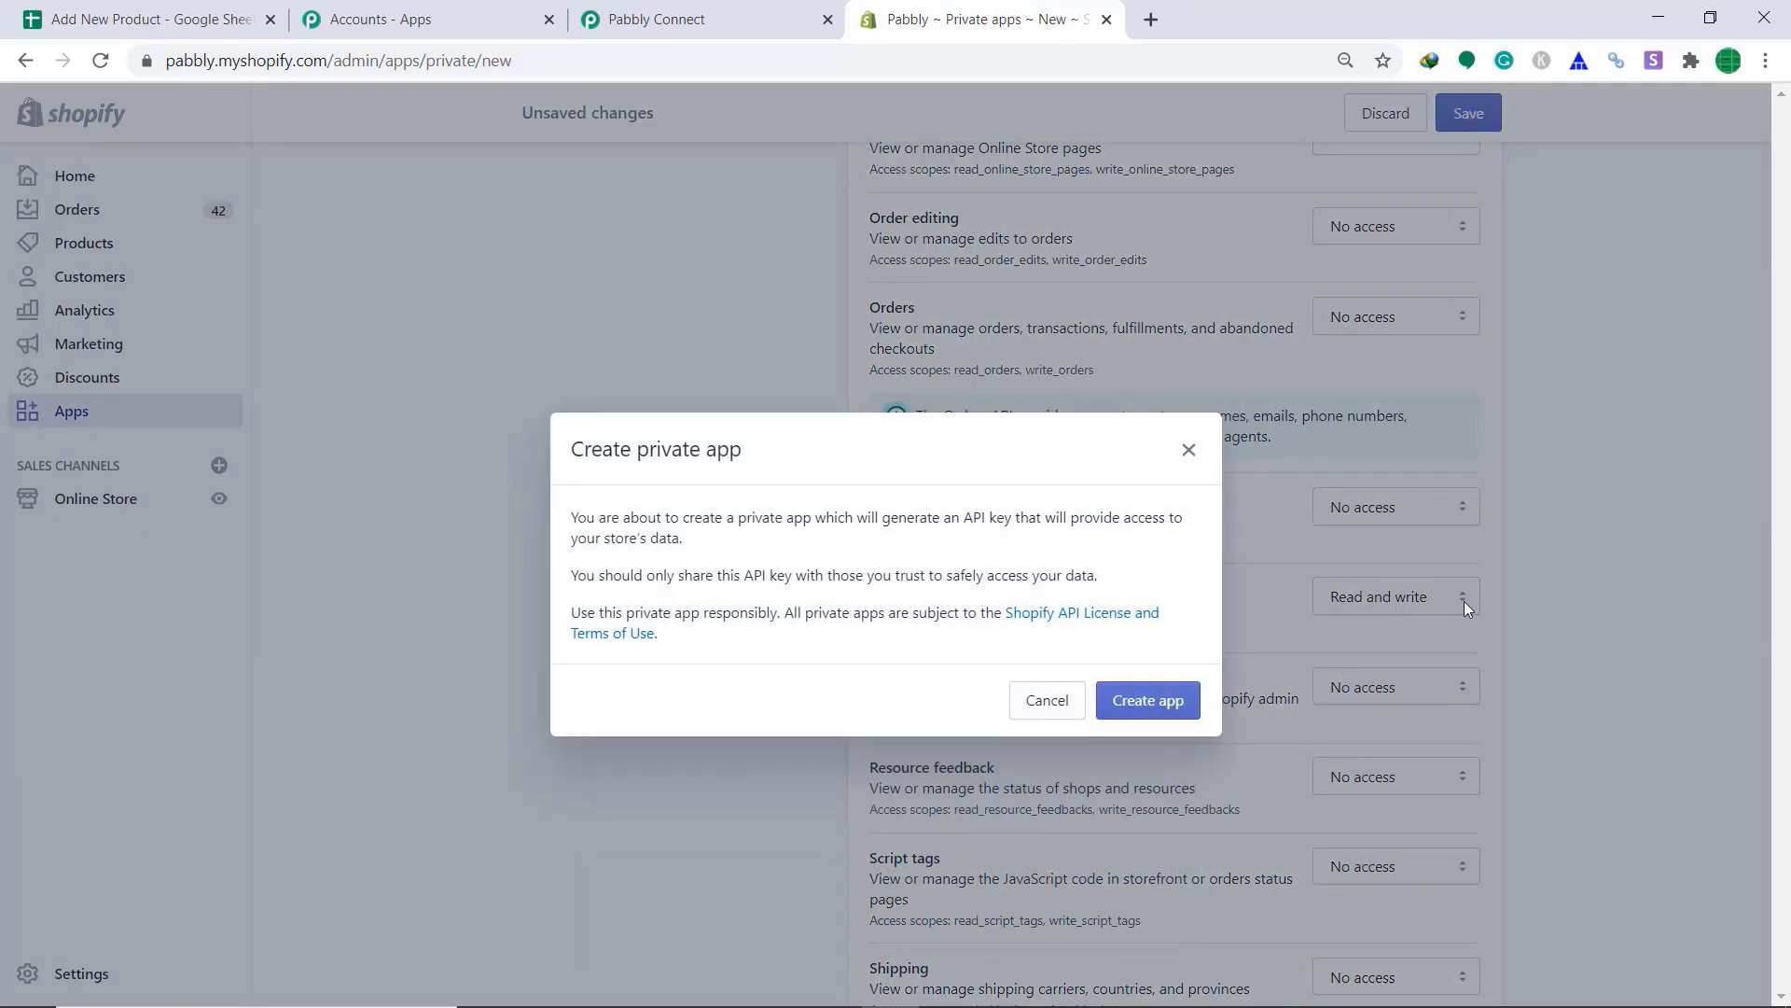
left_click(1138, 700)
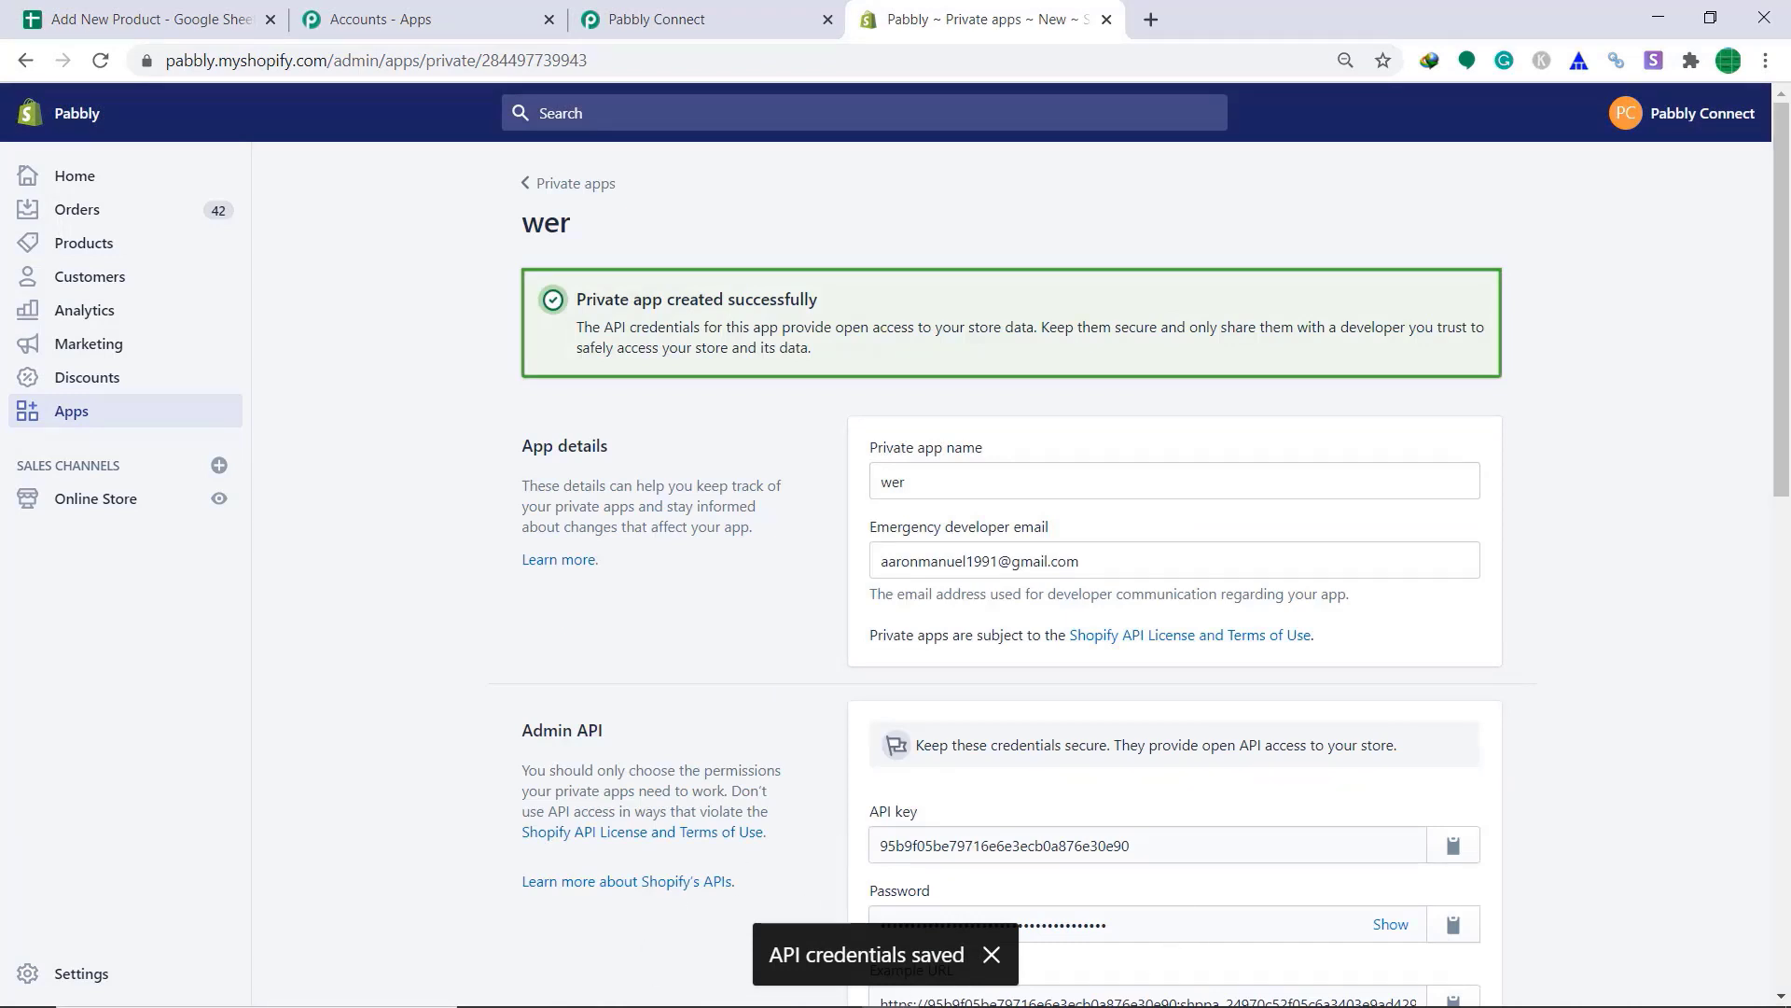
scroll(1318, 657, "down", 1)
scroll(1318, 663, "down", 1)
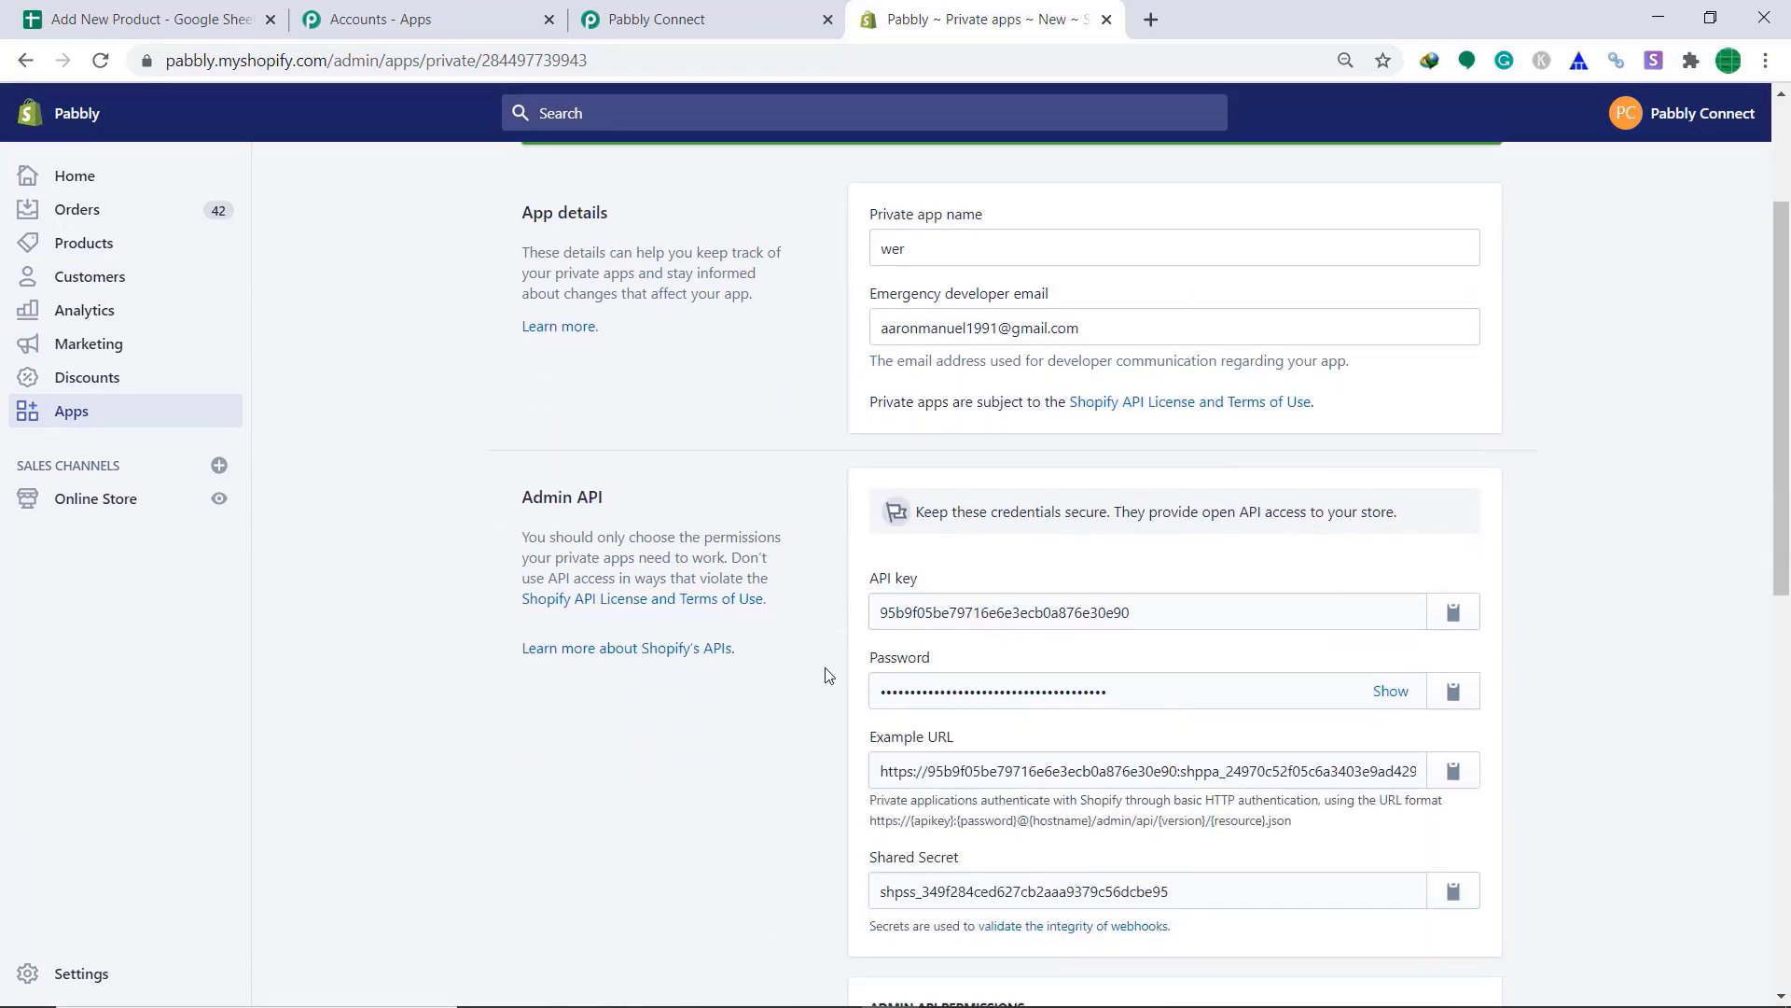
left_click(1454, 691)
Step: Paste the Shopify API password into the Pabbly connection panel
left_click(646, 15)
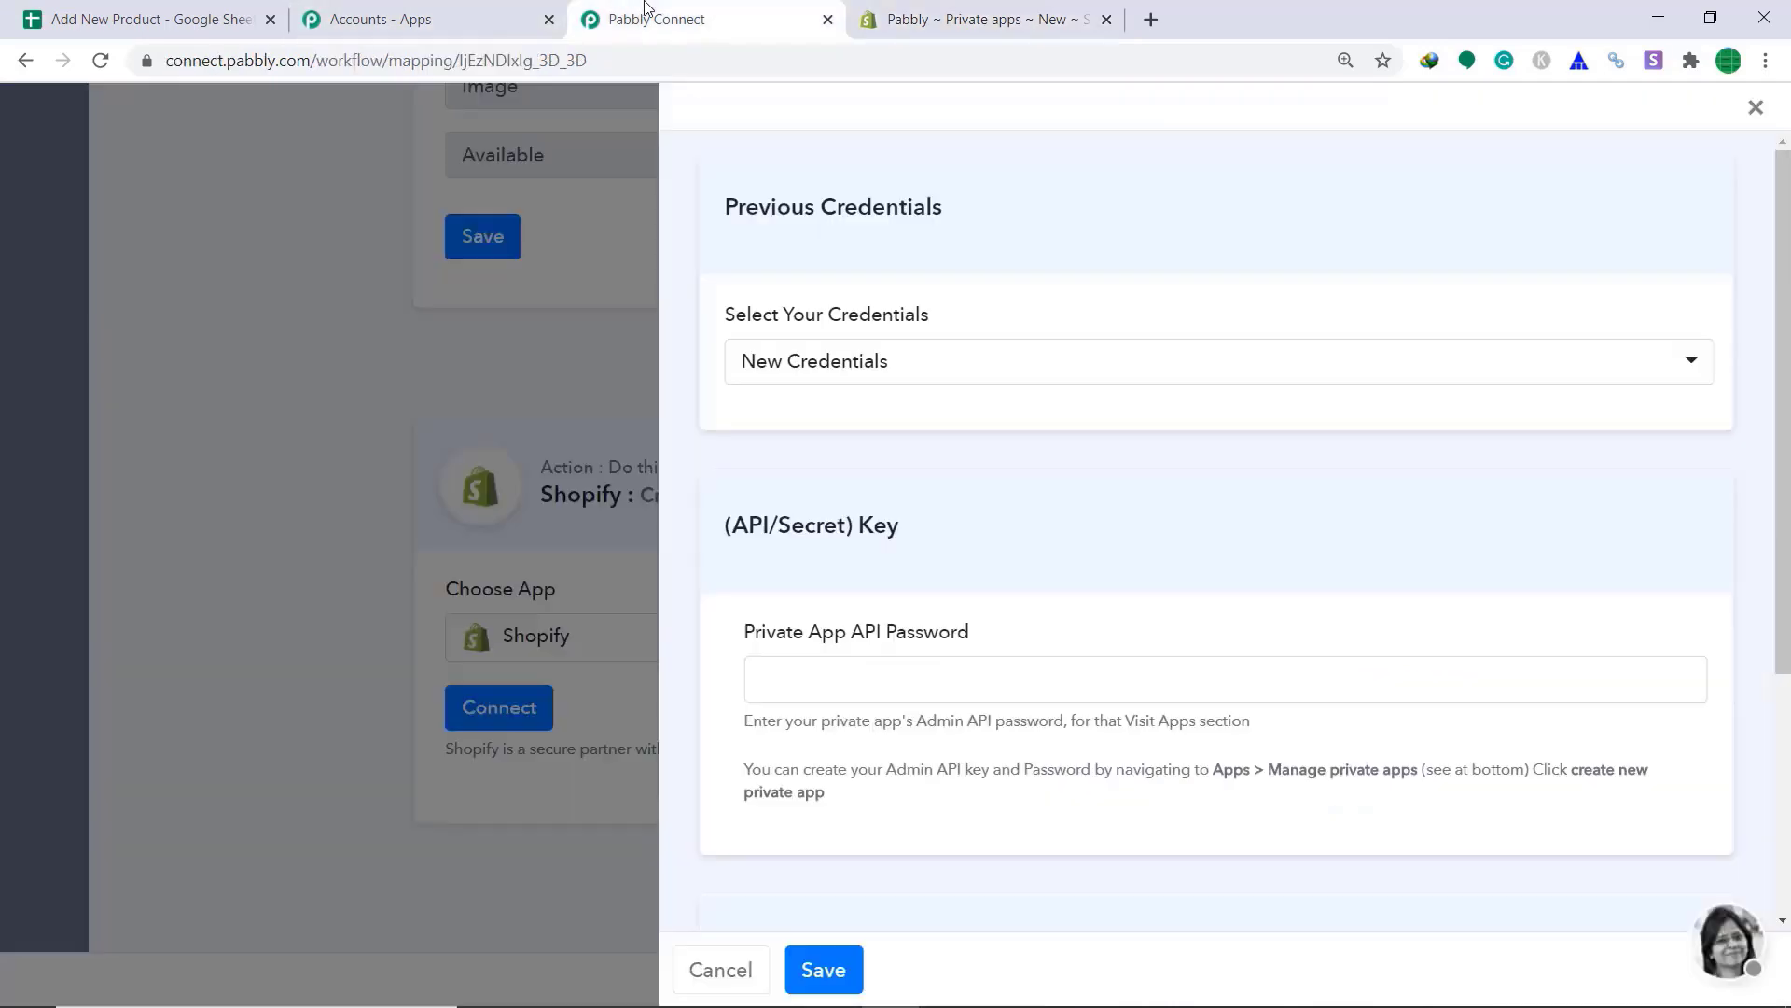
right_click(920, 664)
left_click(980, 452)
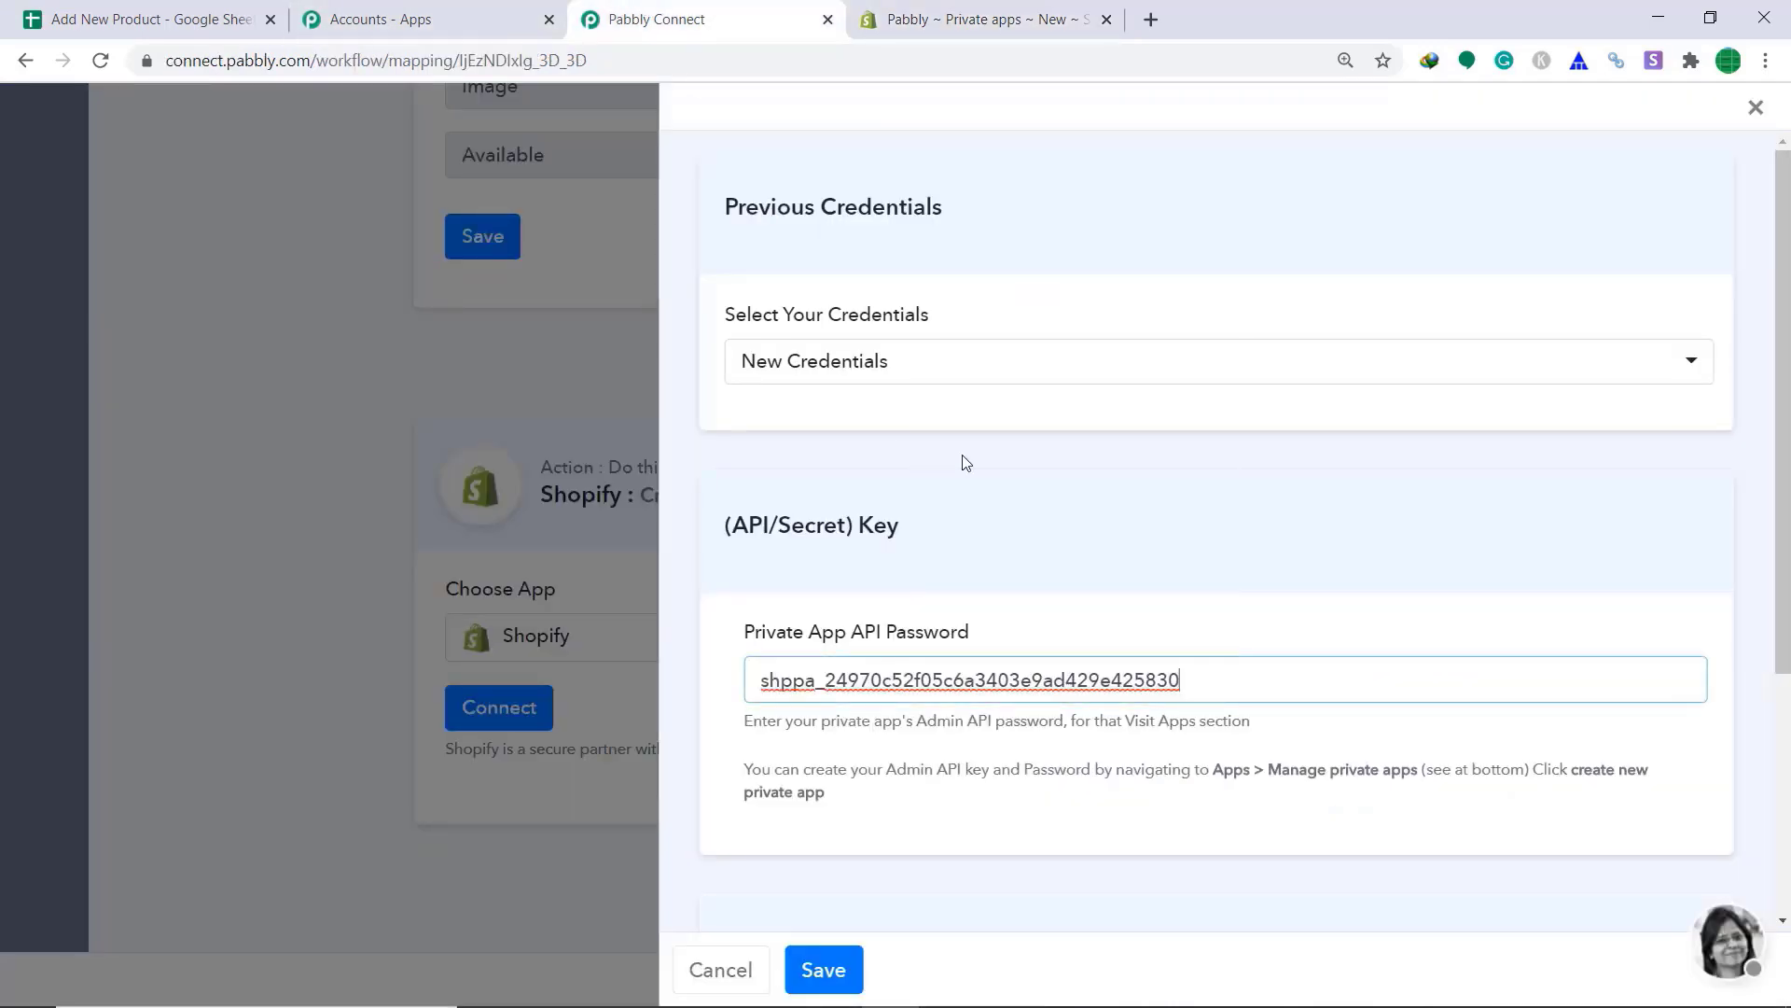
scroll(1068, 503, "down", 3)
scroll(1068, 504, "down", 1)
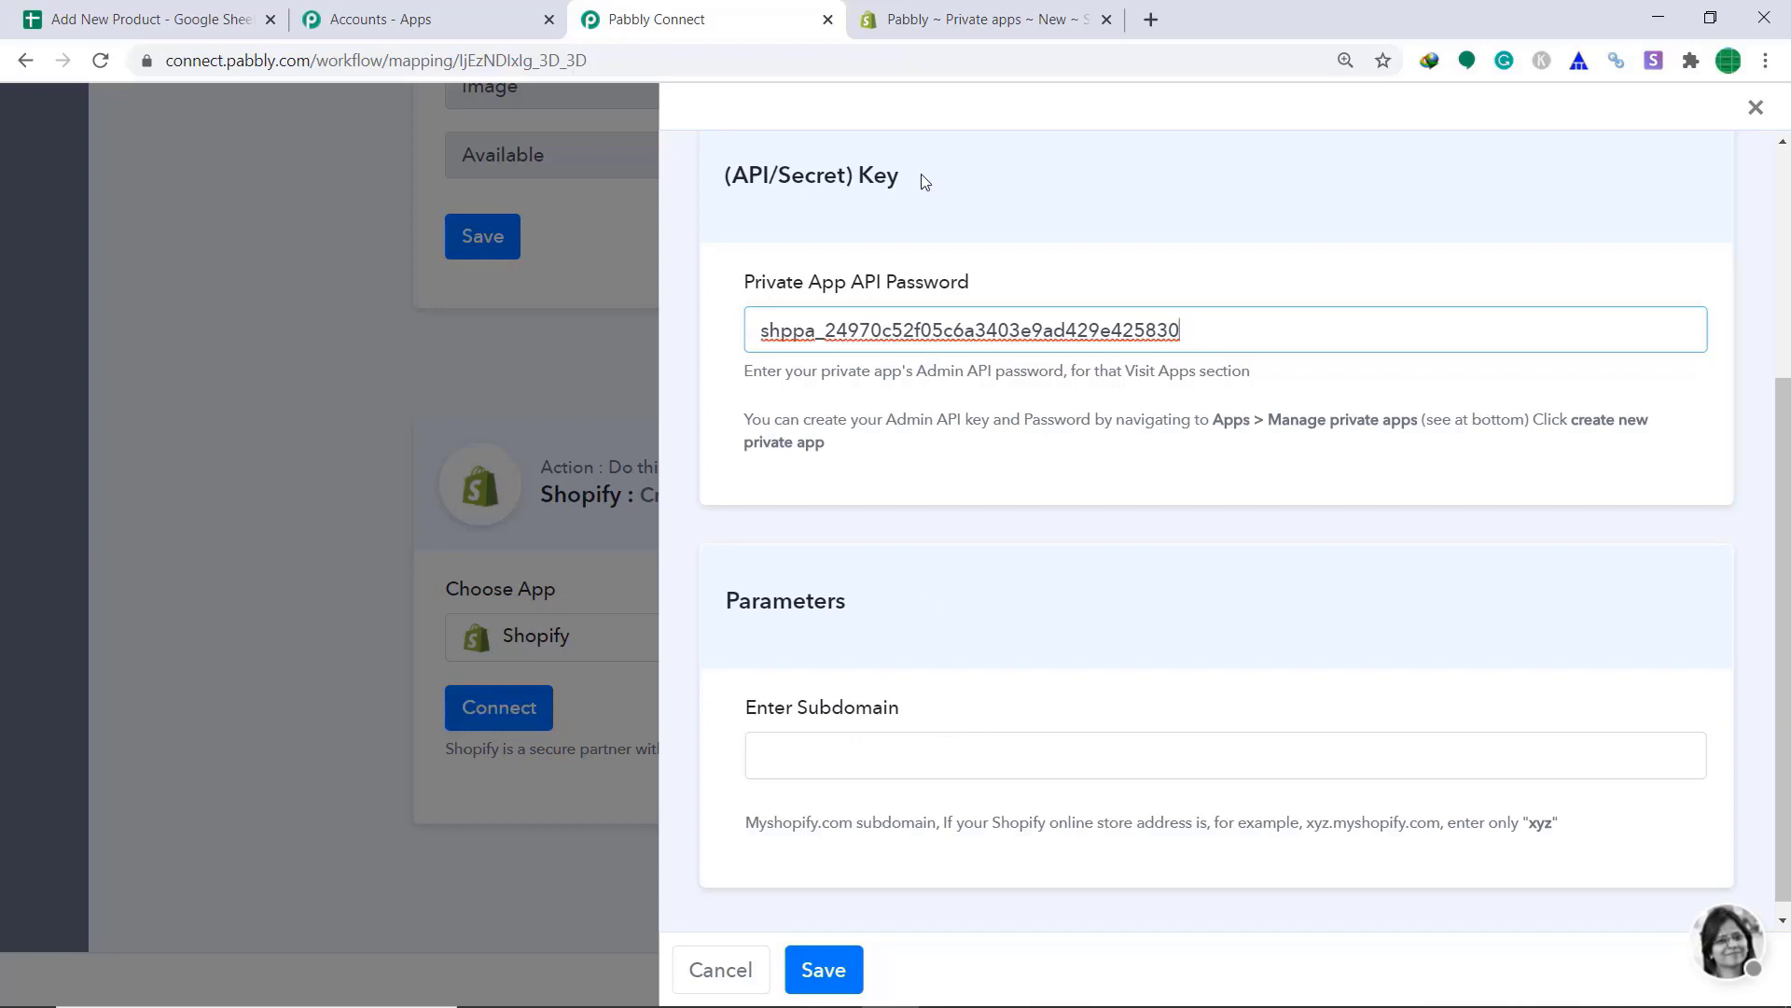
Step: Enter 'pabbly' from the Shopify URL as the store subdomain and save the connection
left_click(936, 17)
double_click(194, 60)
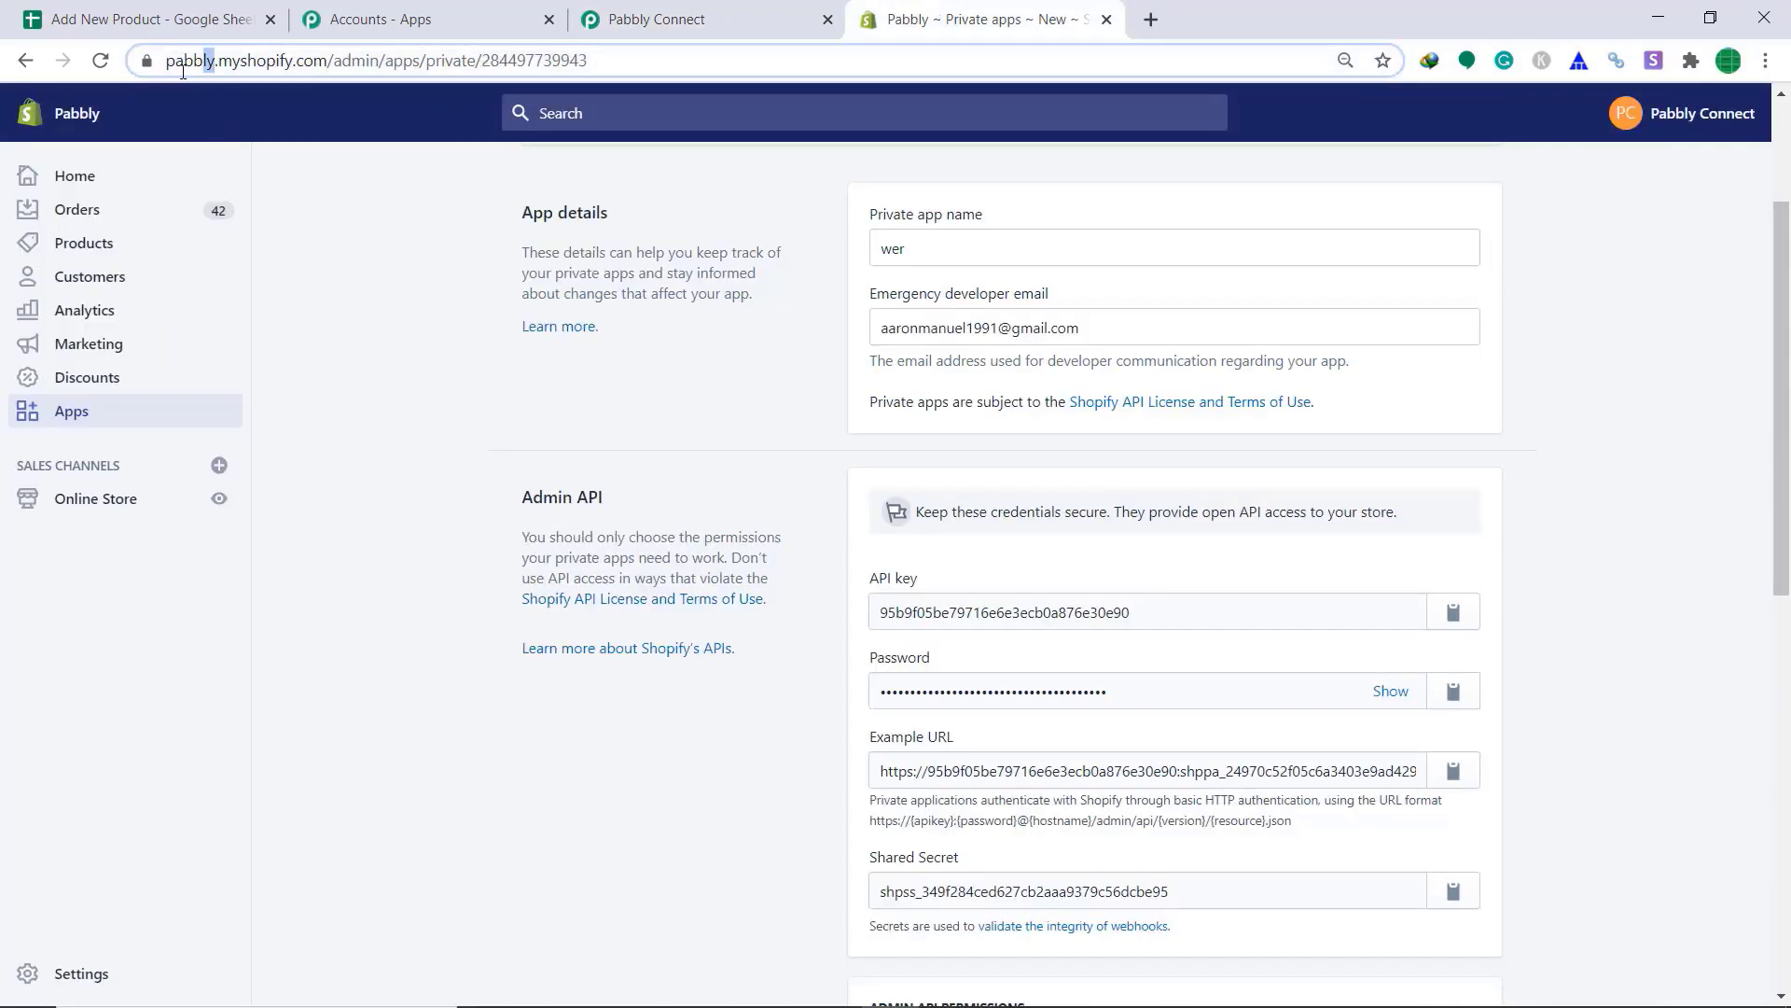
right_click(233, 69)
left_click(316, 190)
left_click(670, 9)
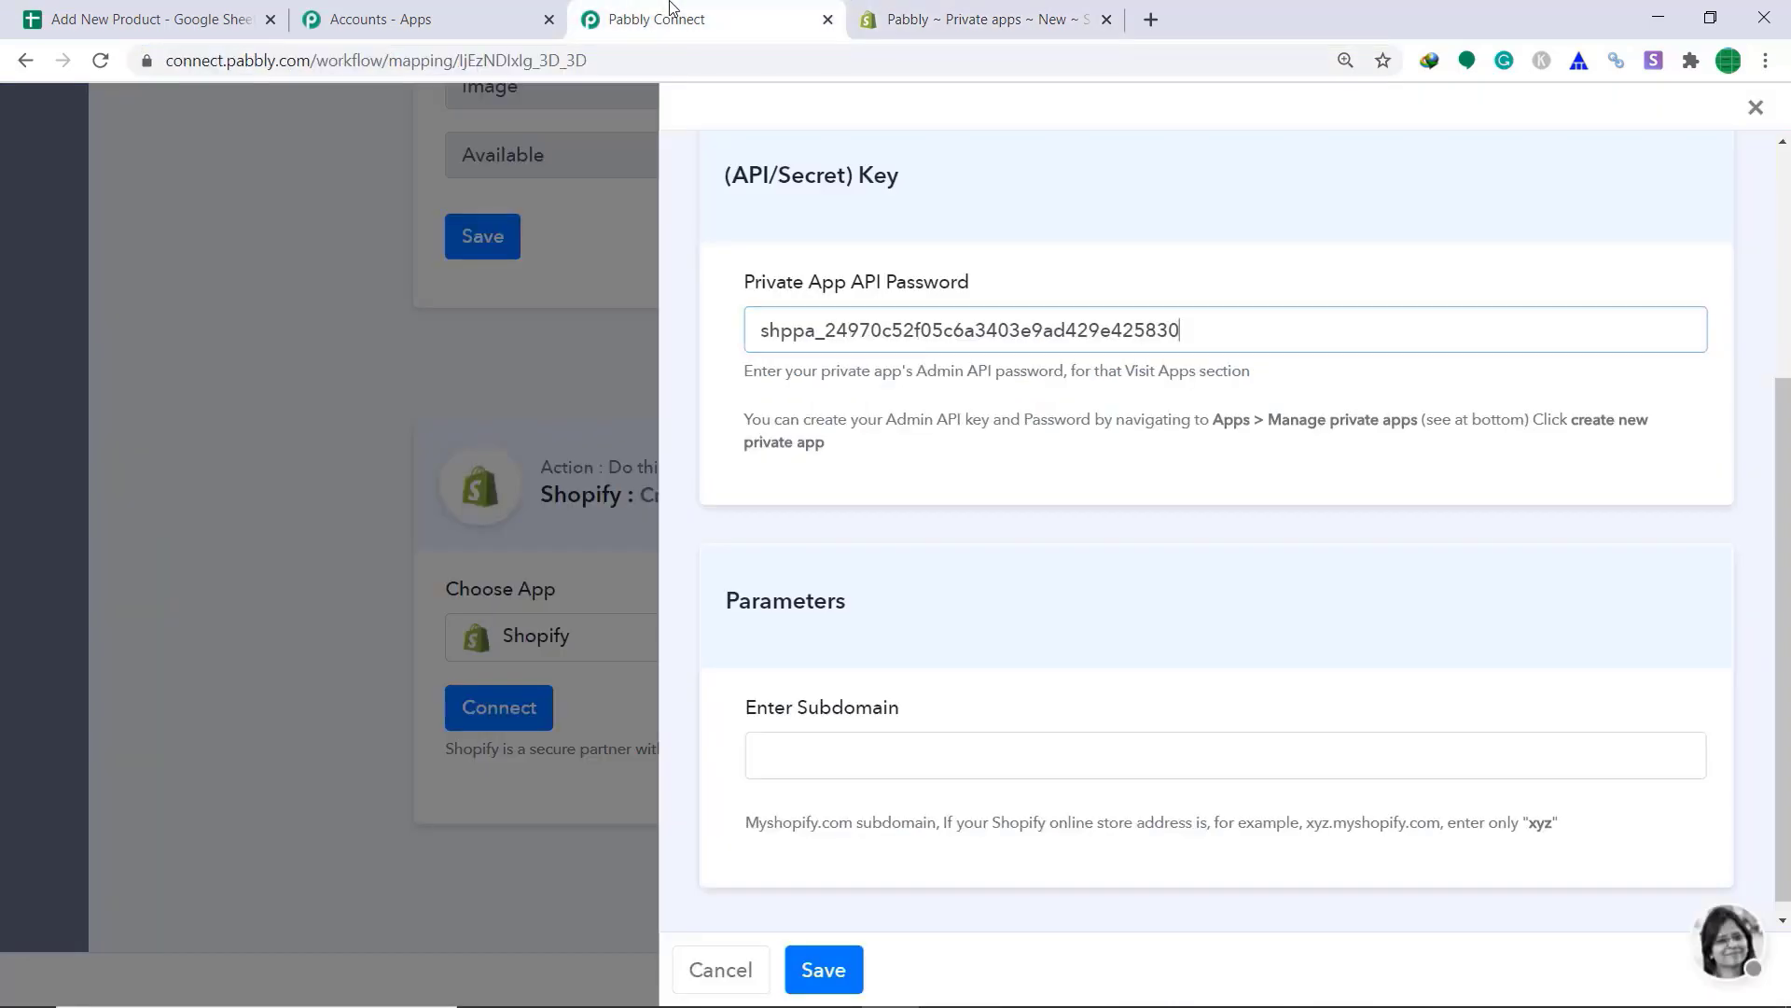
right_click(805, 746)
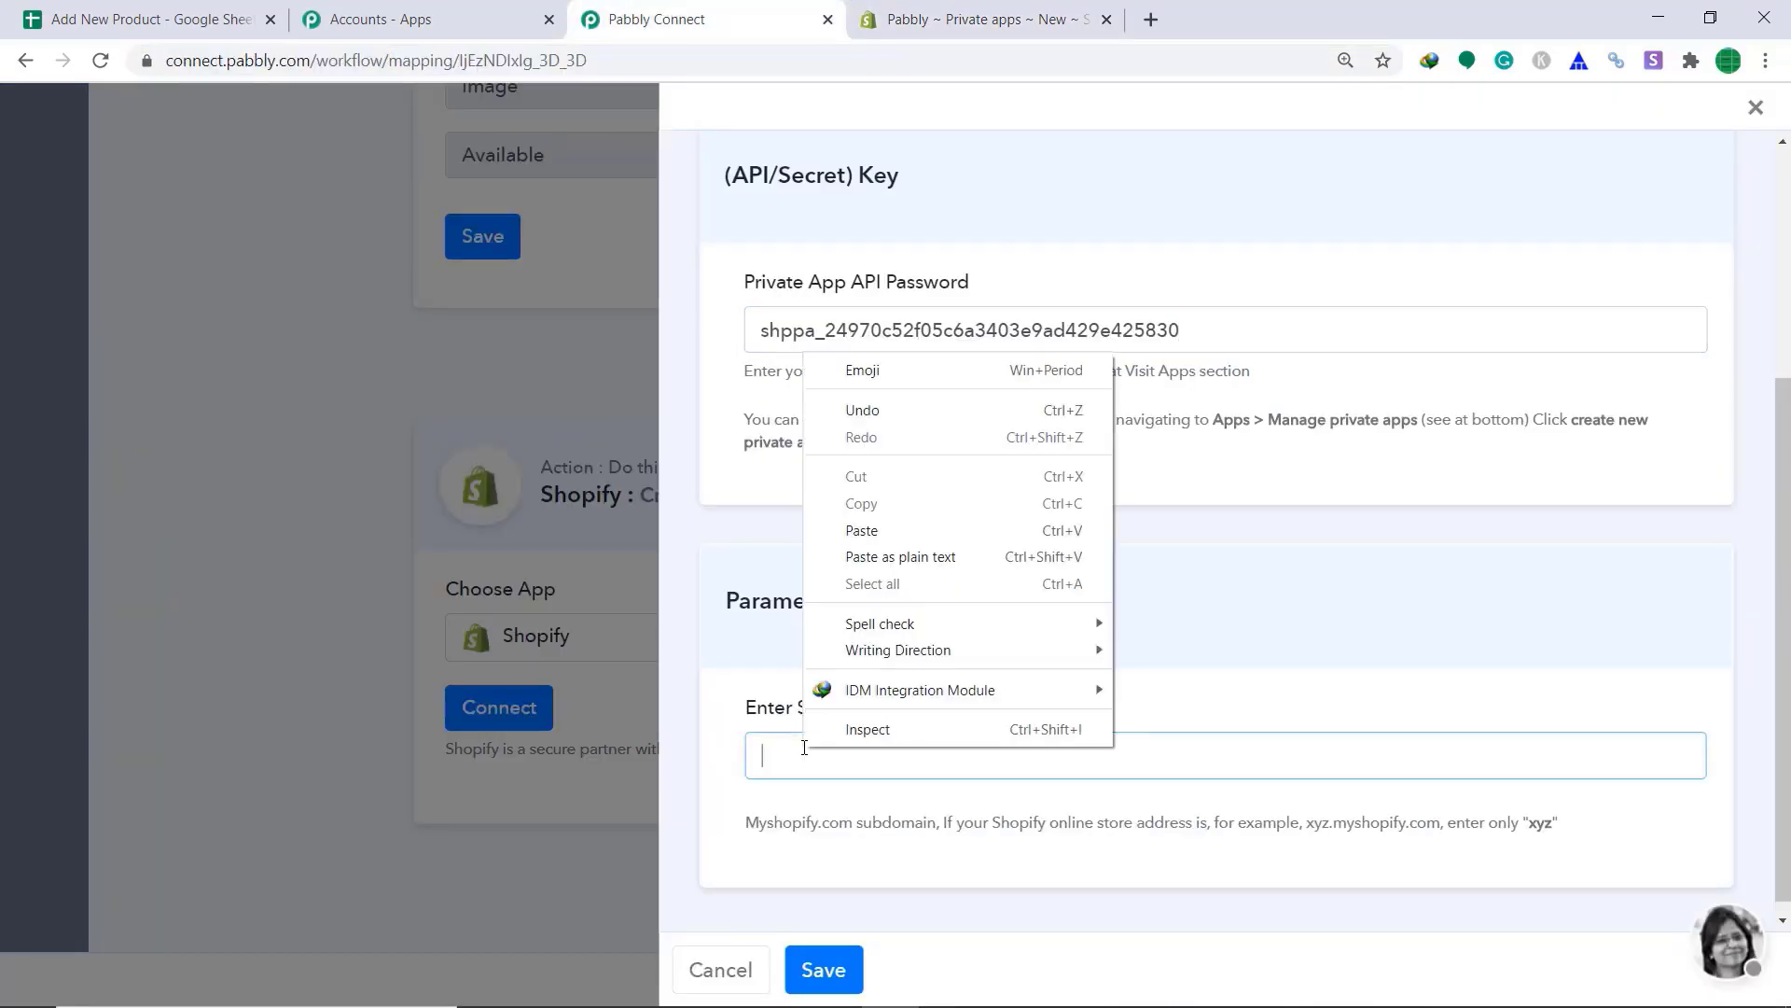
left_click(897, 530)
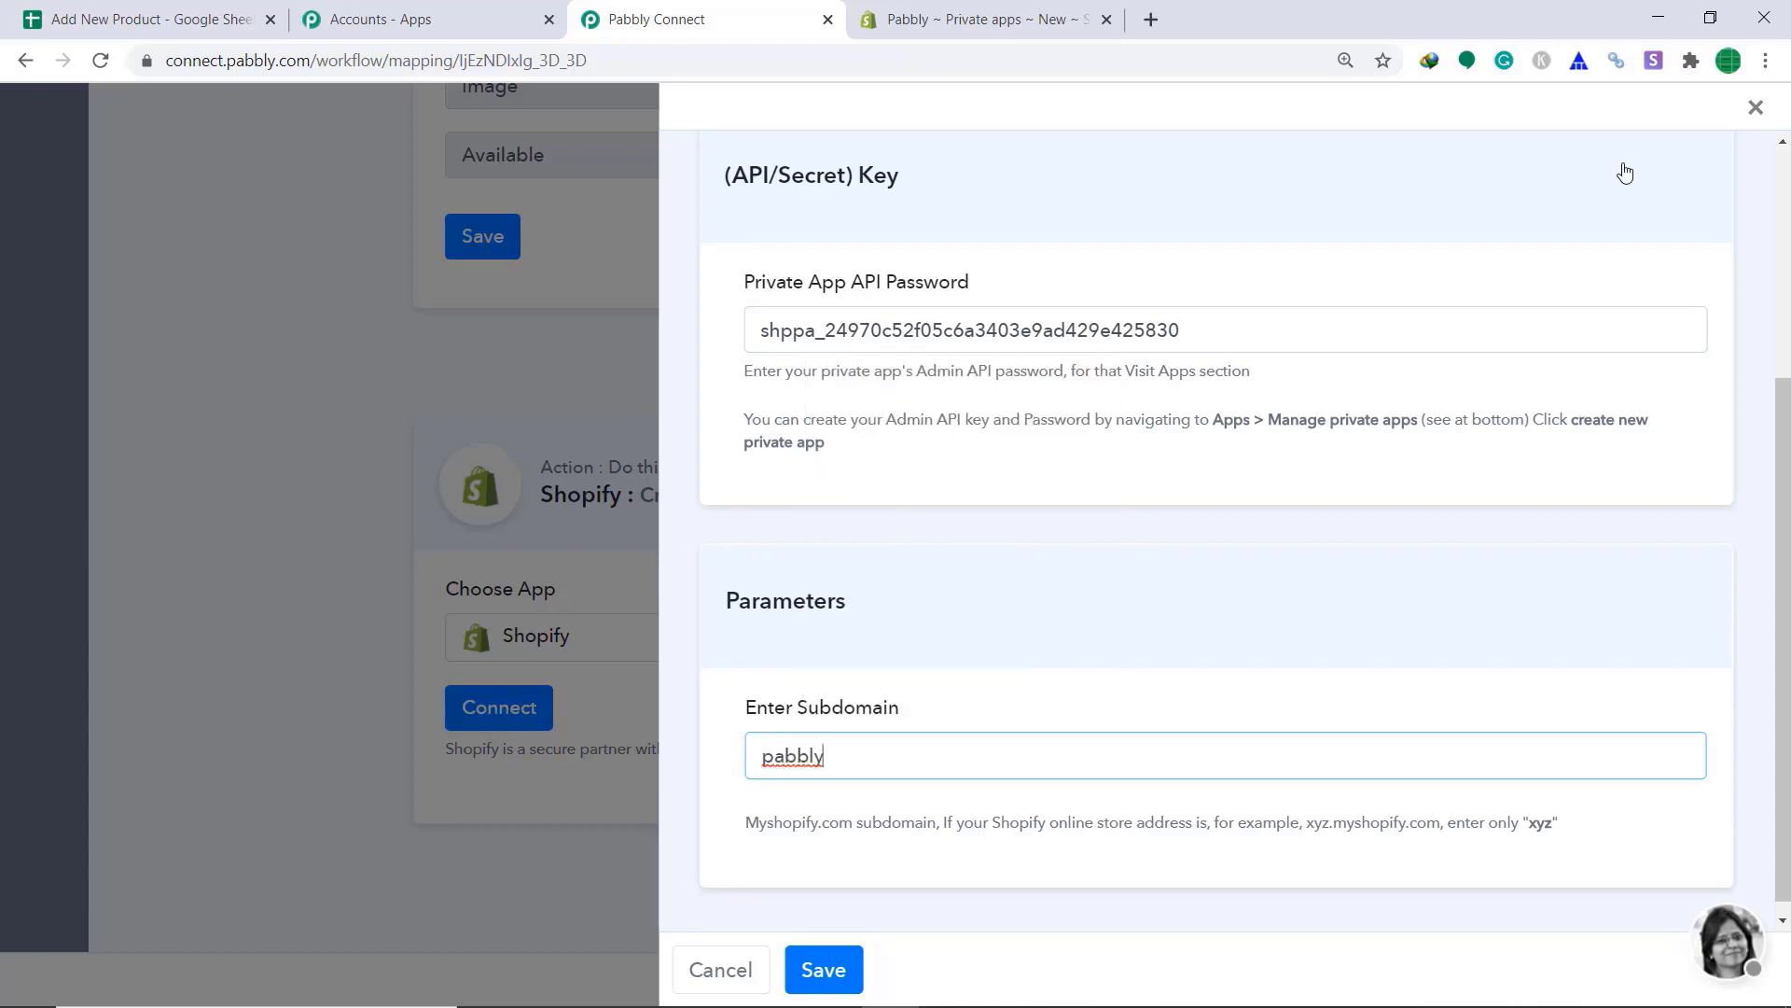
left_click(849, 971)
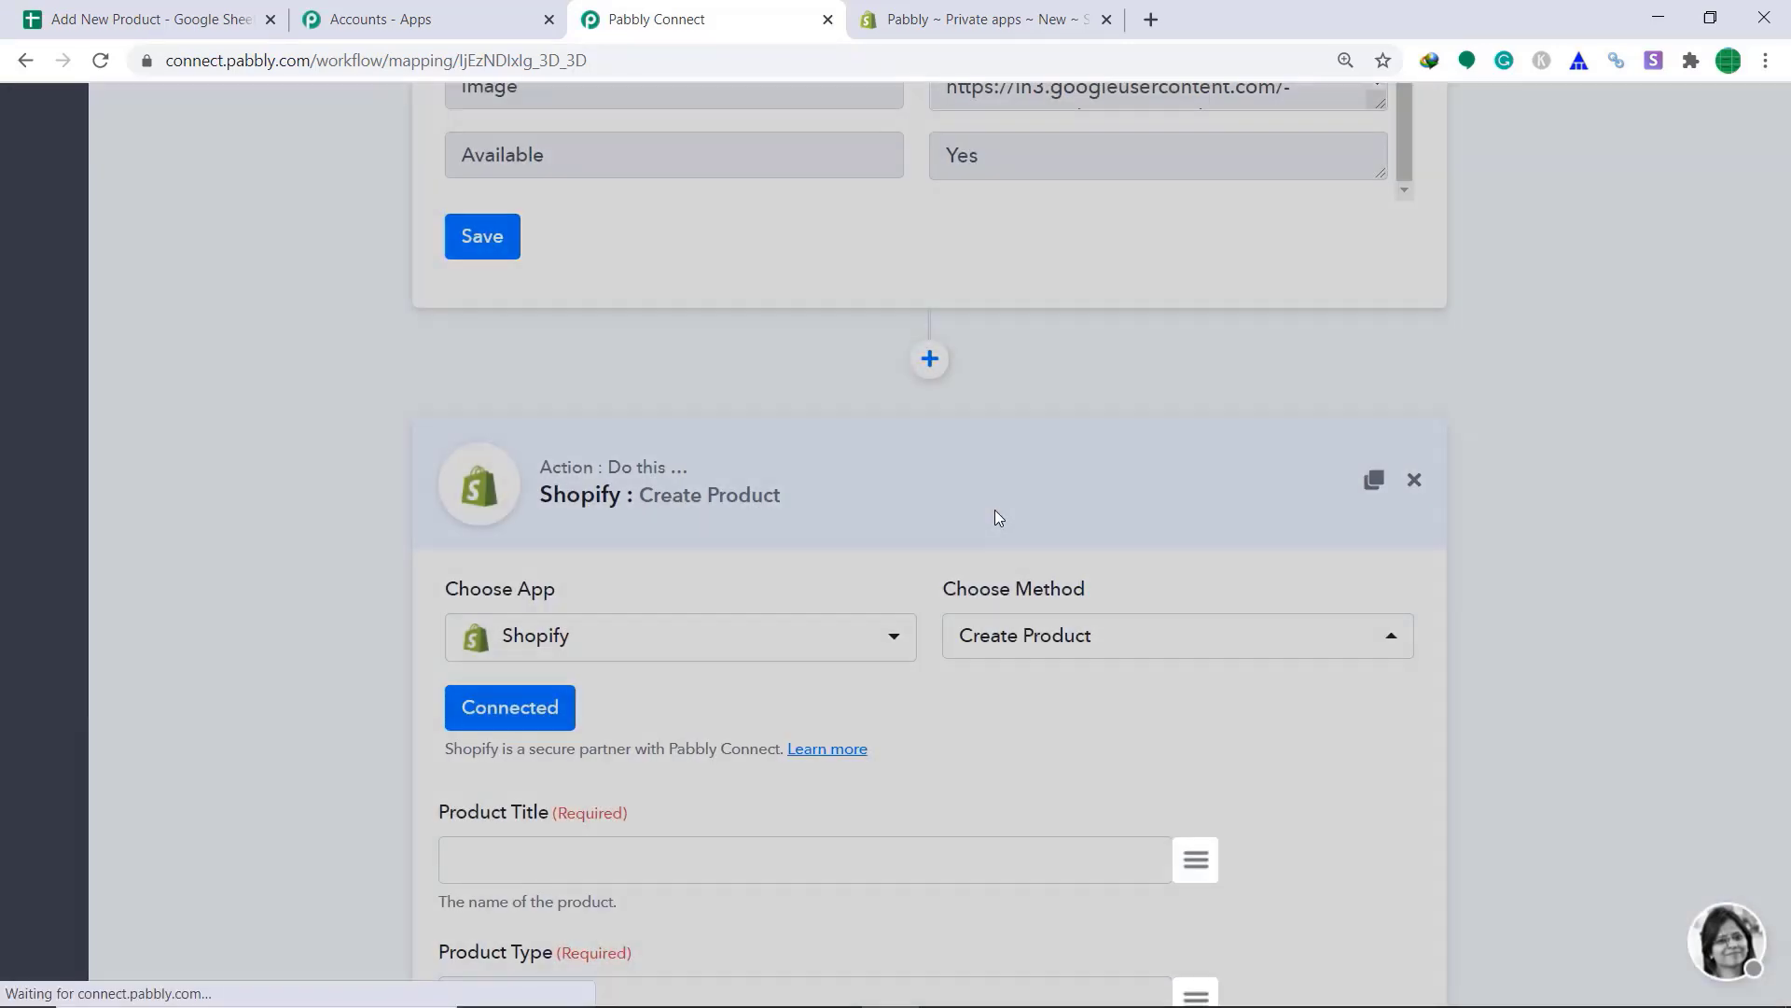
Step: Map Products into Product Title and Name into Product Type
scroll(1300, 476, "down", 5)
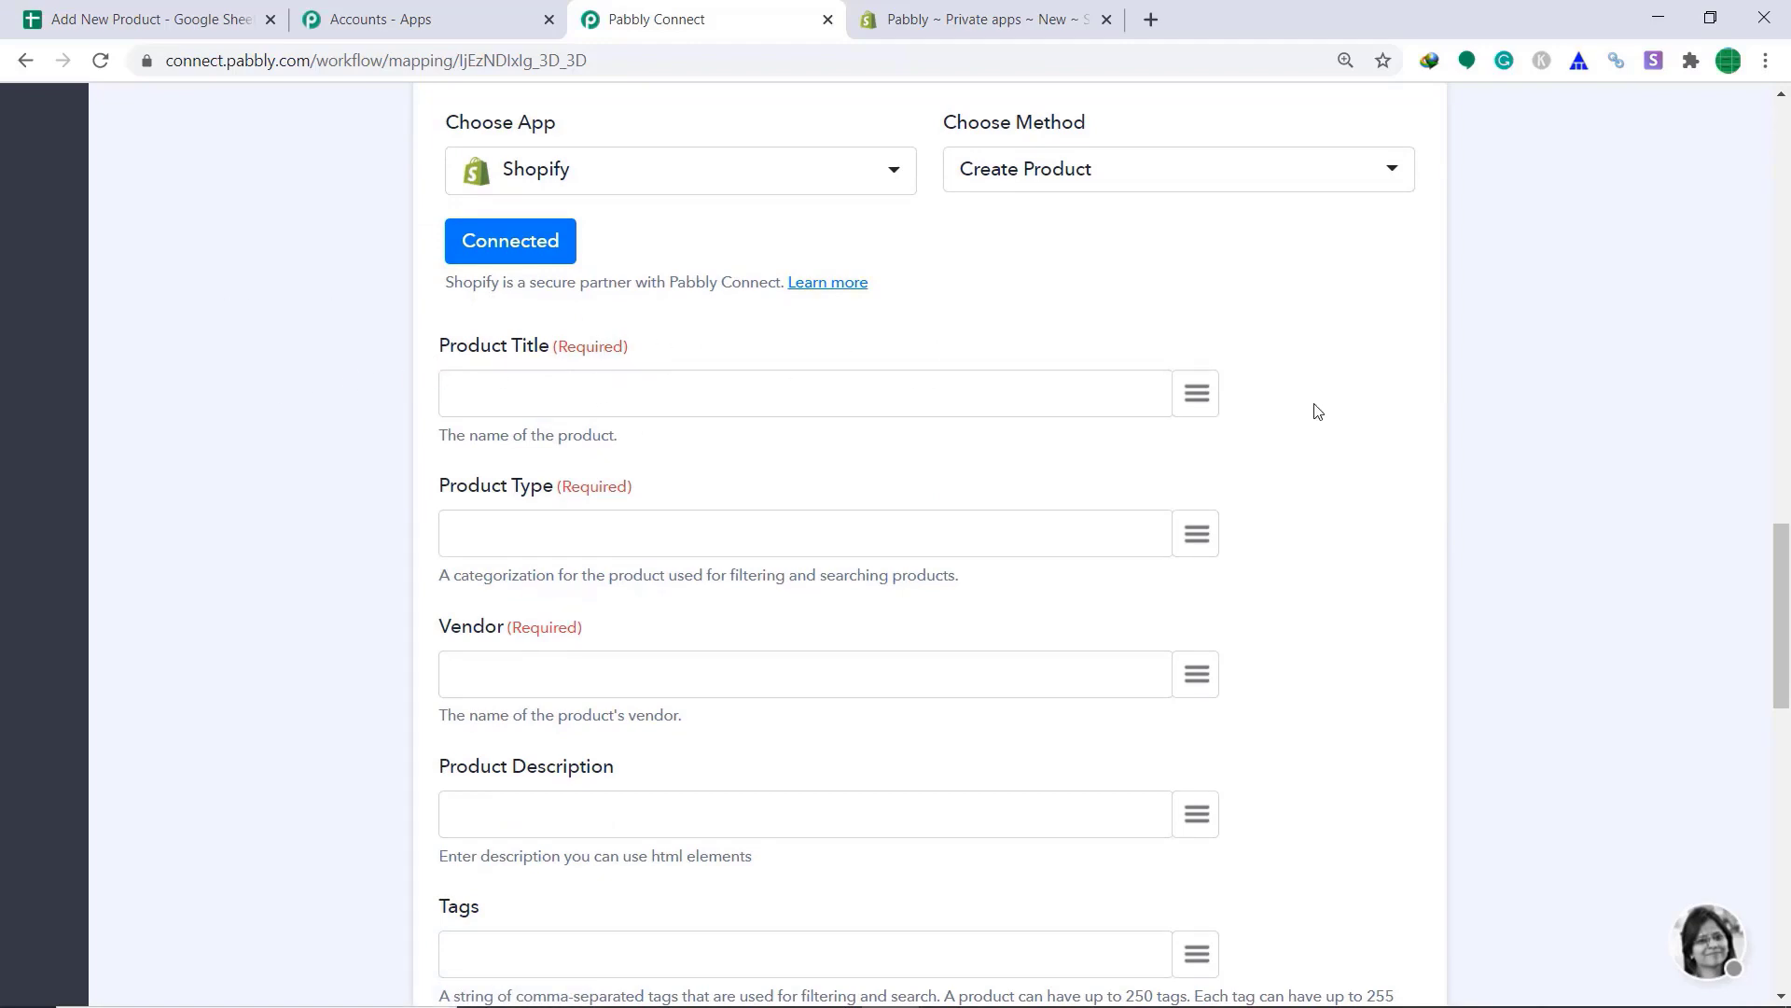
left_click(1204, 393)
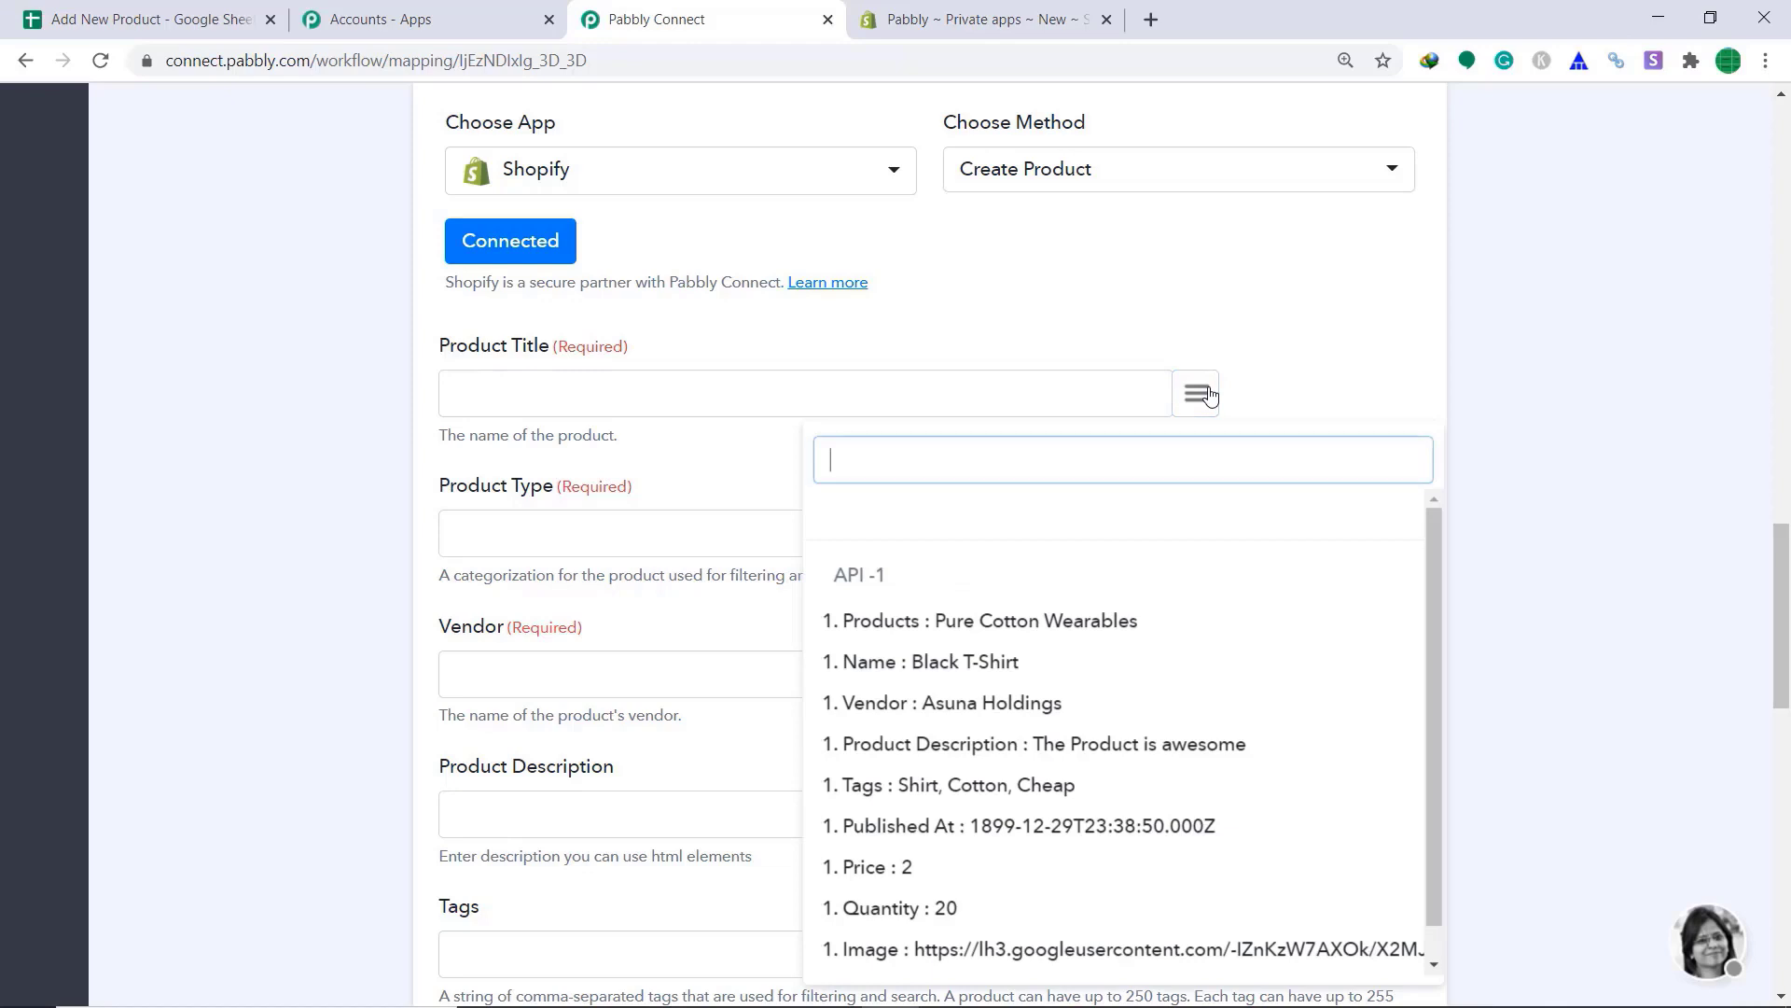
left_click(1009, 640)
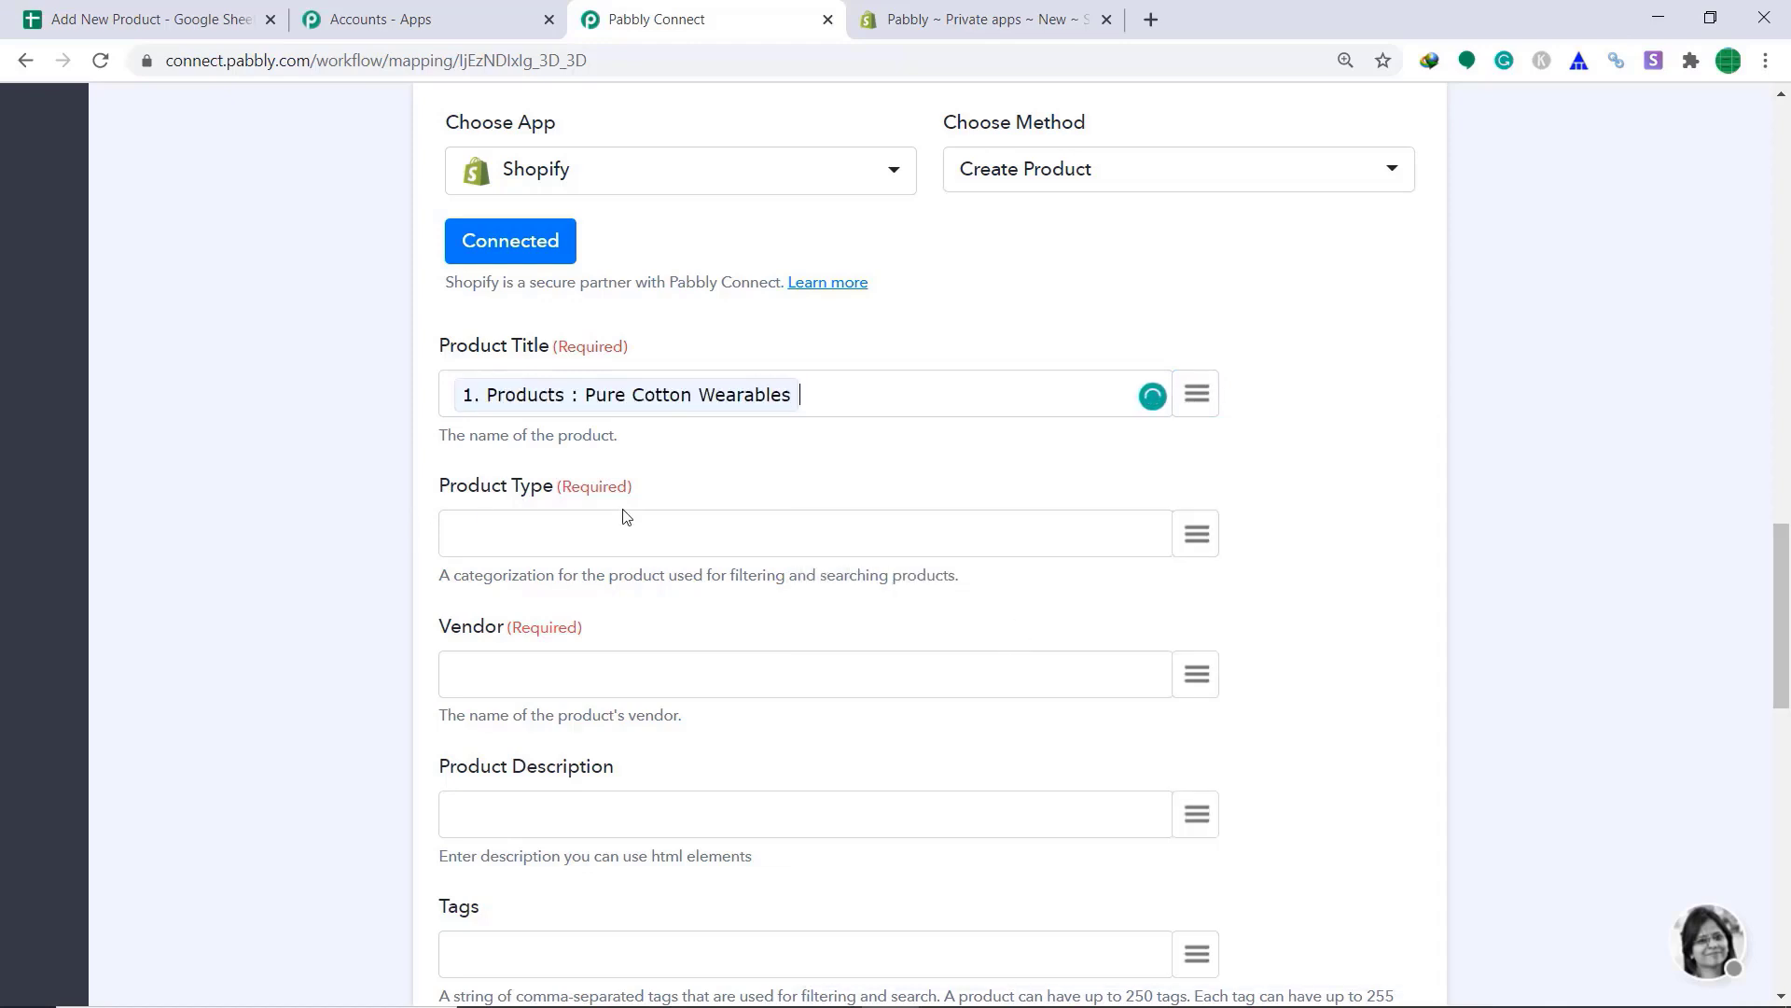
left_click(1199, 536)
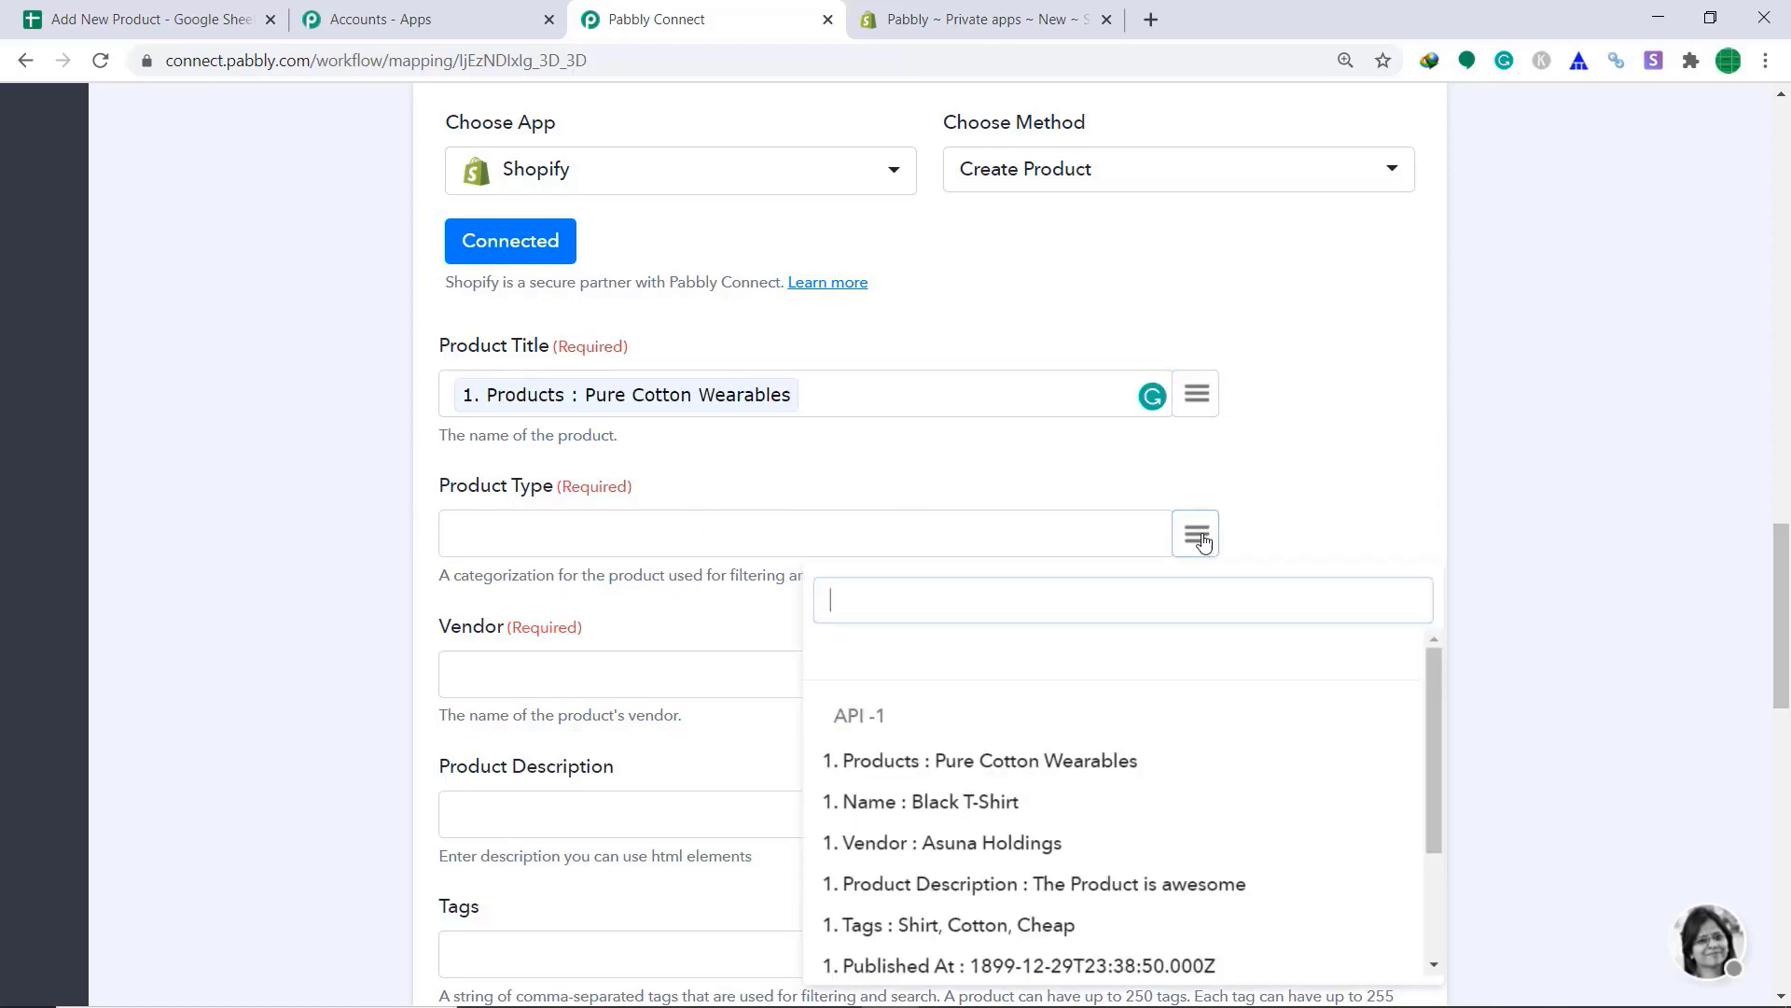
left_click(997, 814)
Step: Map Vendor, the product description text and Tags into Vendor, Product Description and Tags
scroll(1051, 668, "down", 3)
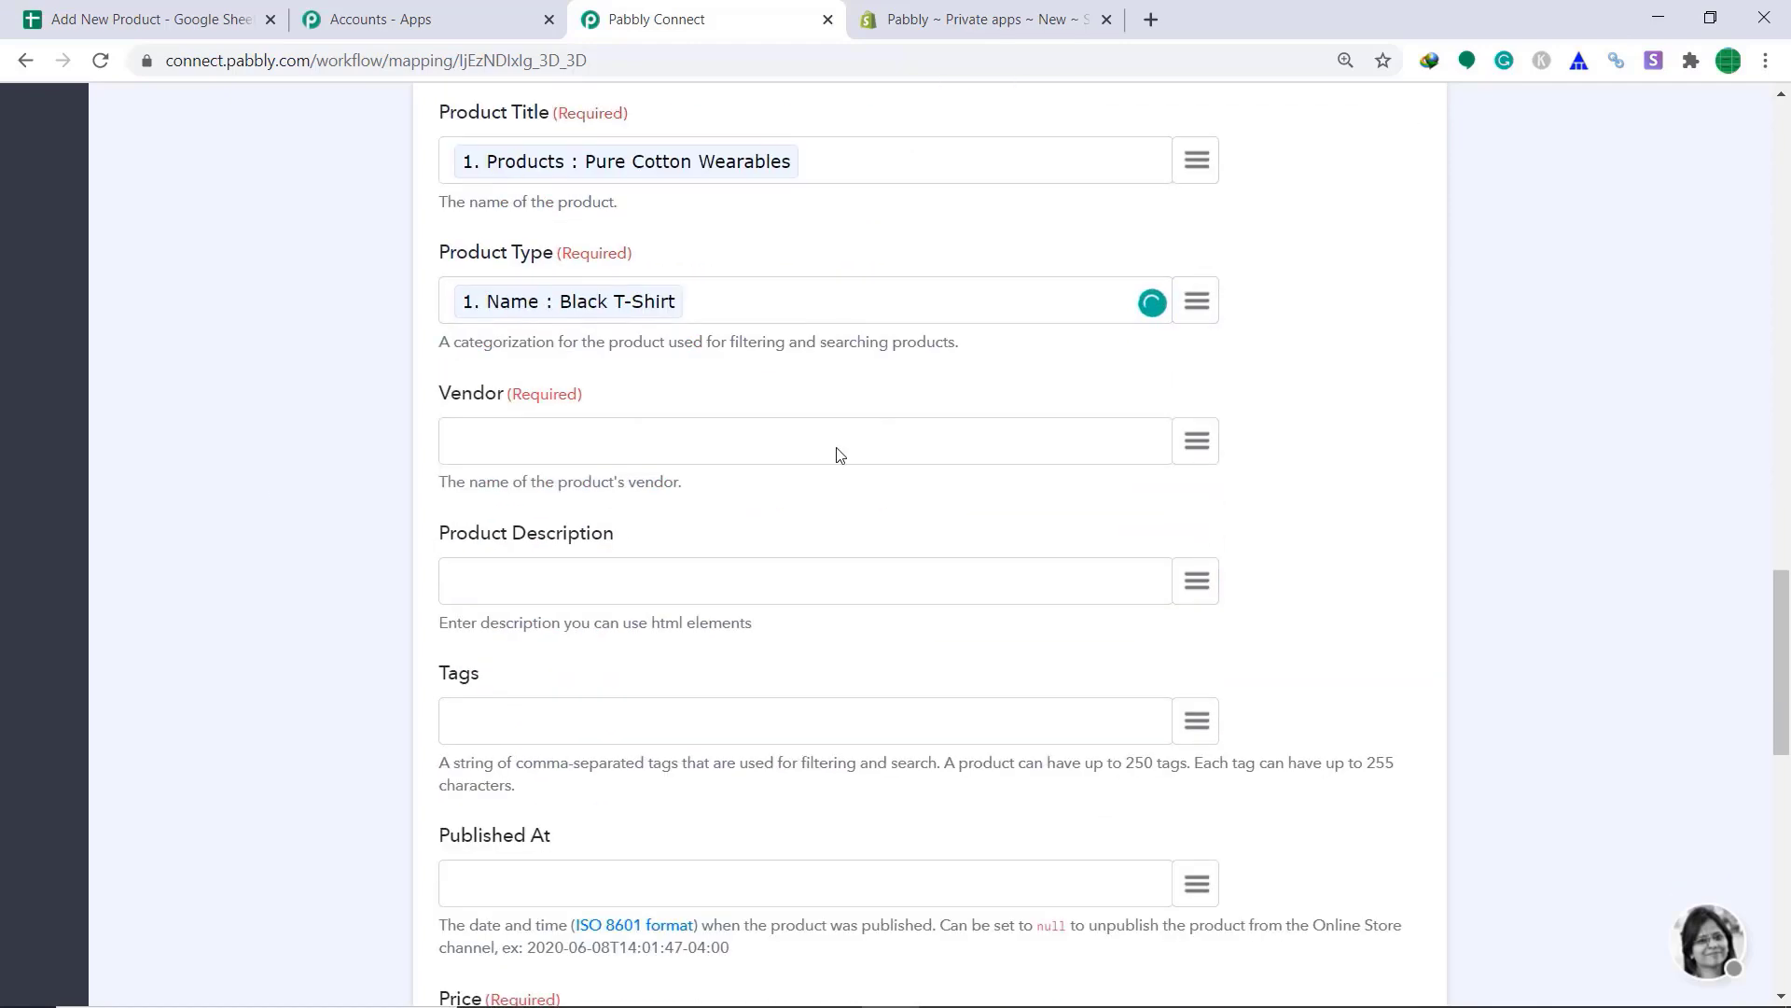
left_click(1197, 441)
left_click(961, 750)
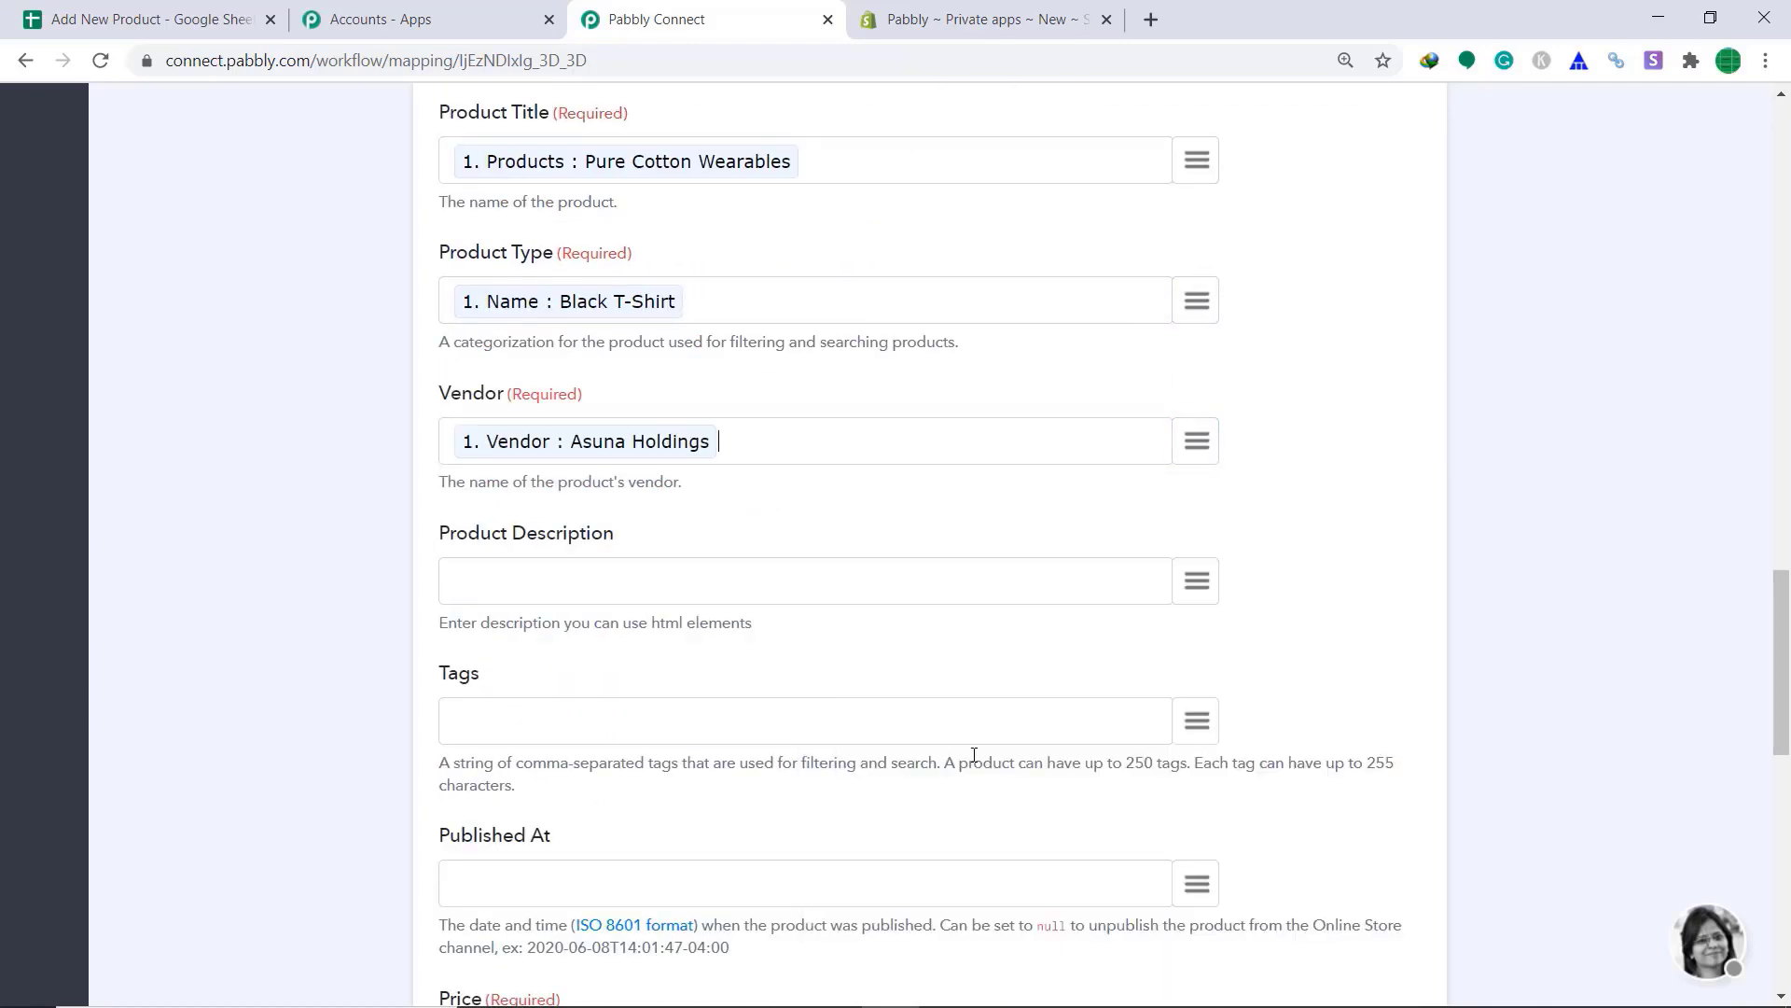
scroll(445, 423, "down", 2)
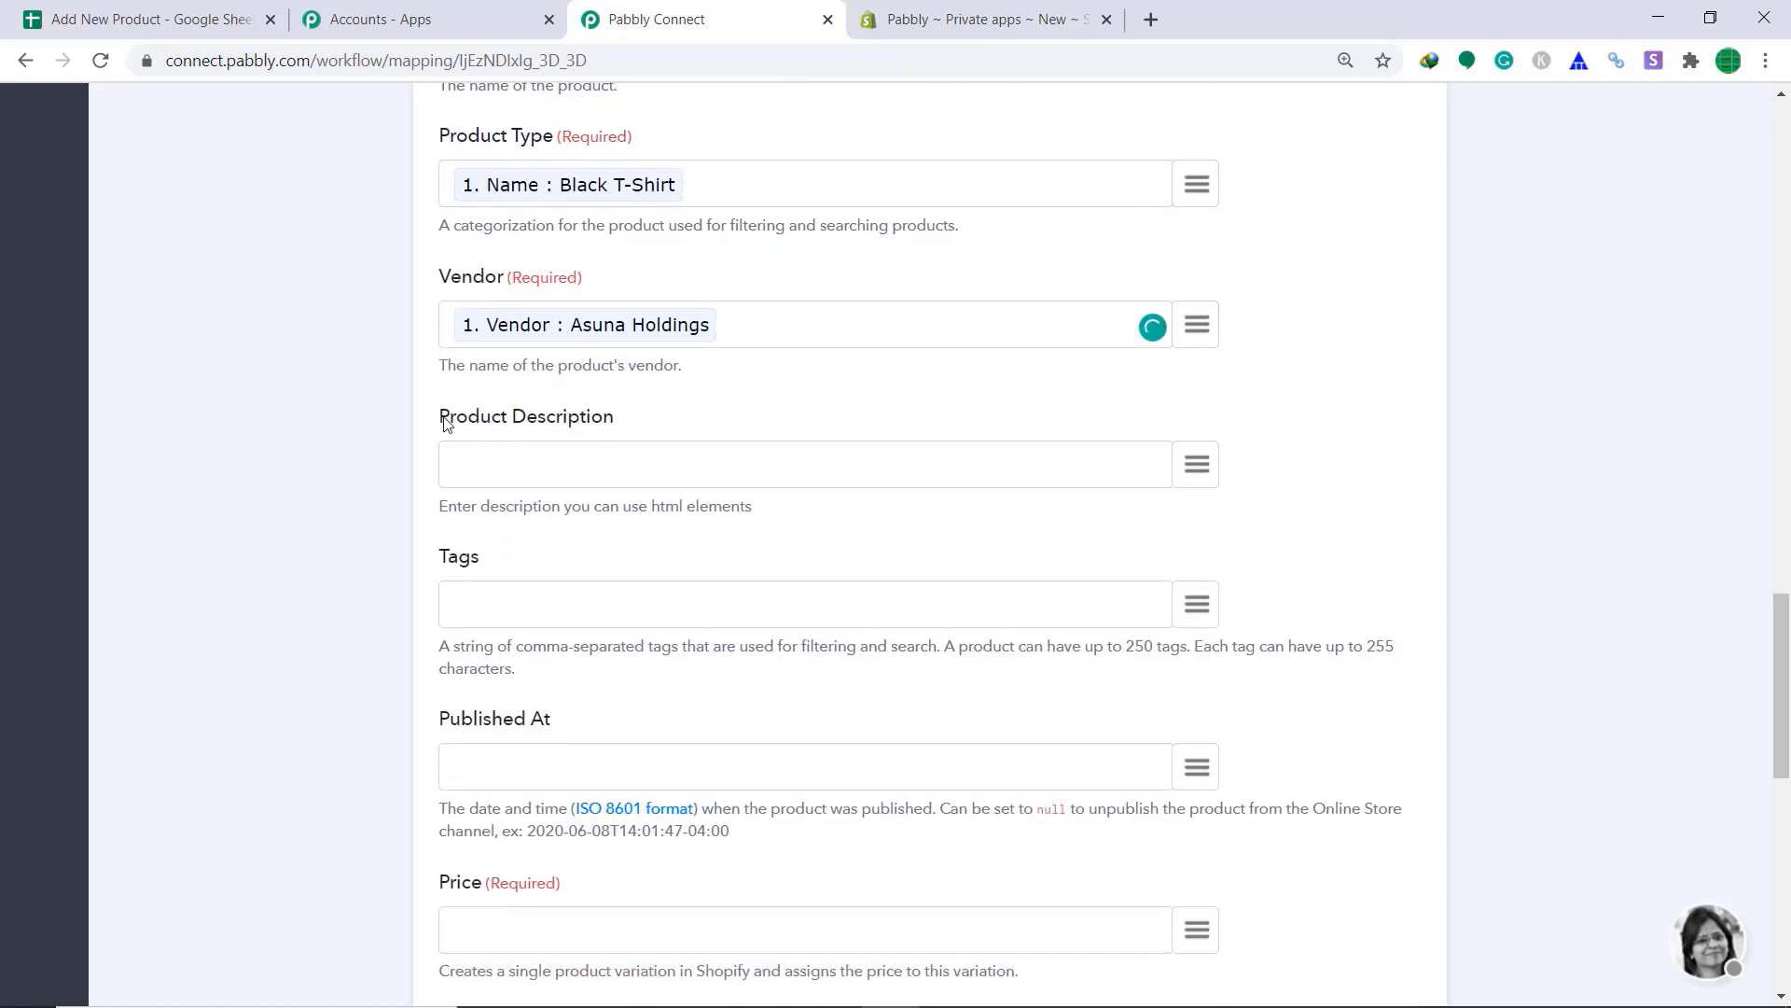
left_click(1197, 463)
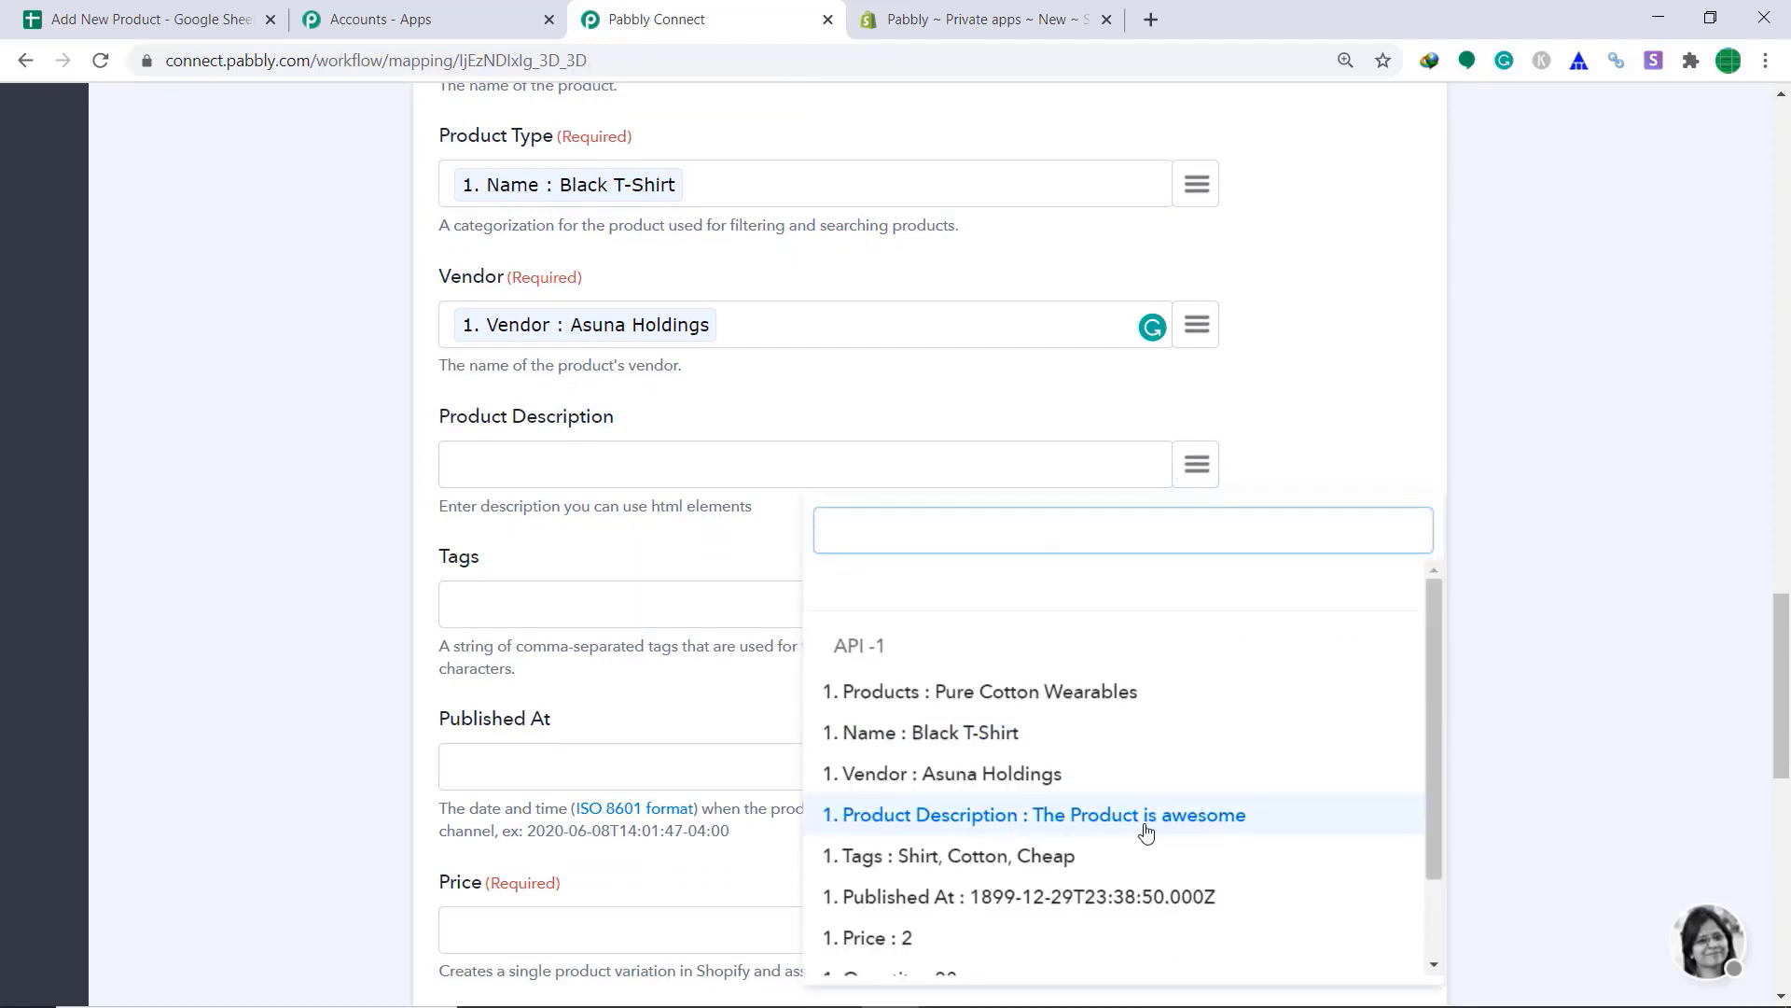
left_click(1106, 828)
scroll(1127, 672, "down", 3)
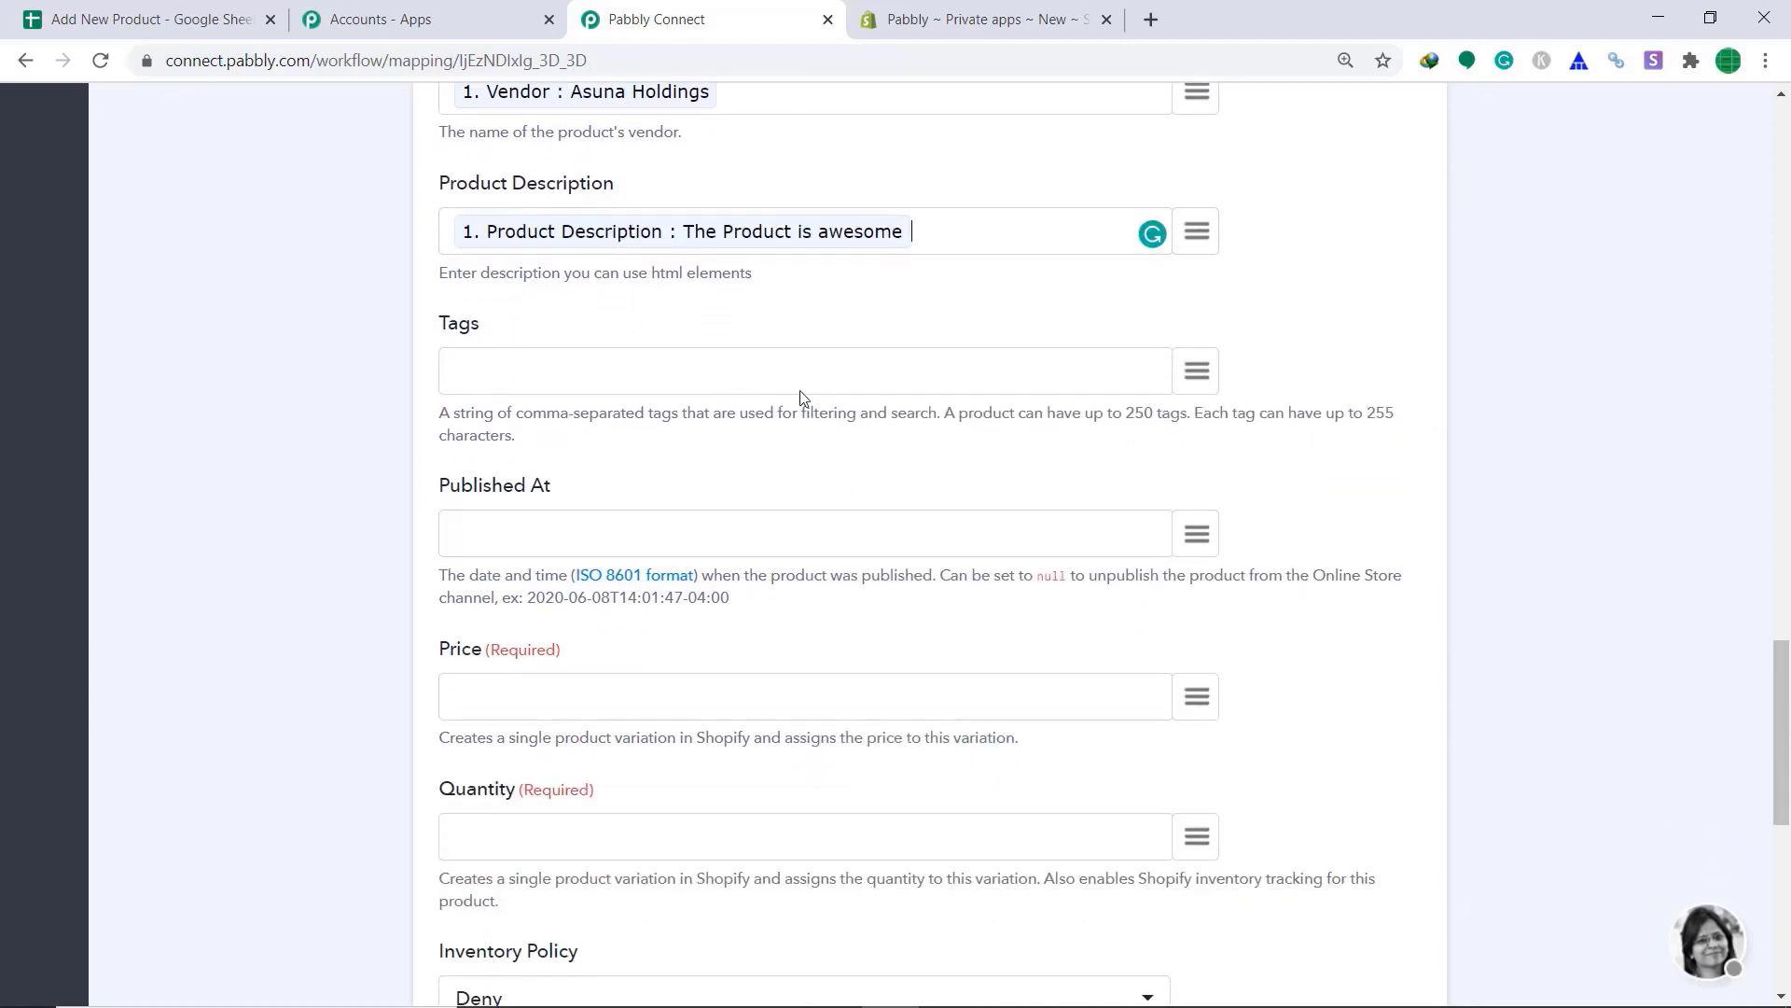
left_click(1211, 374)
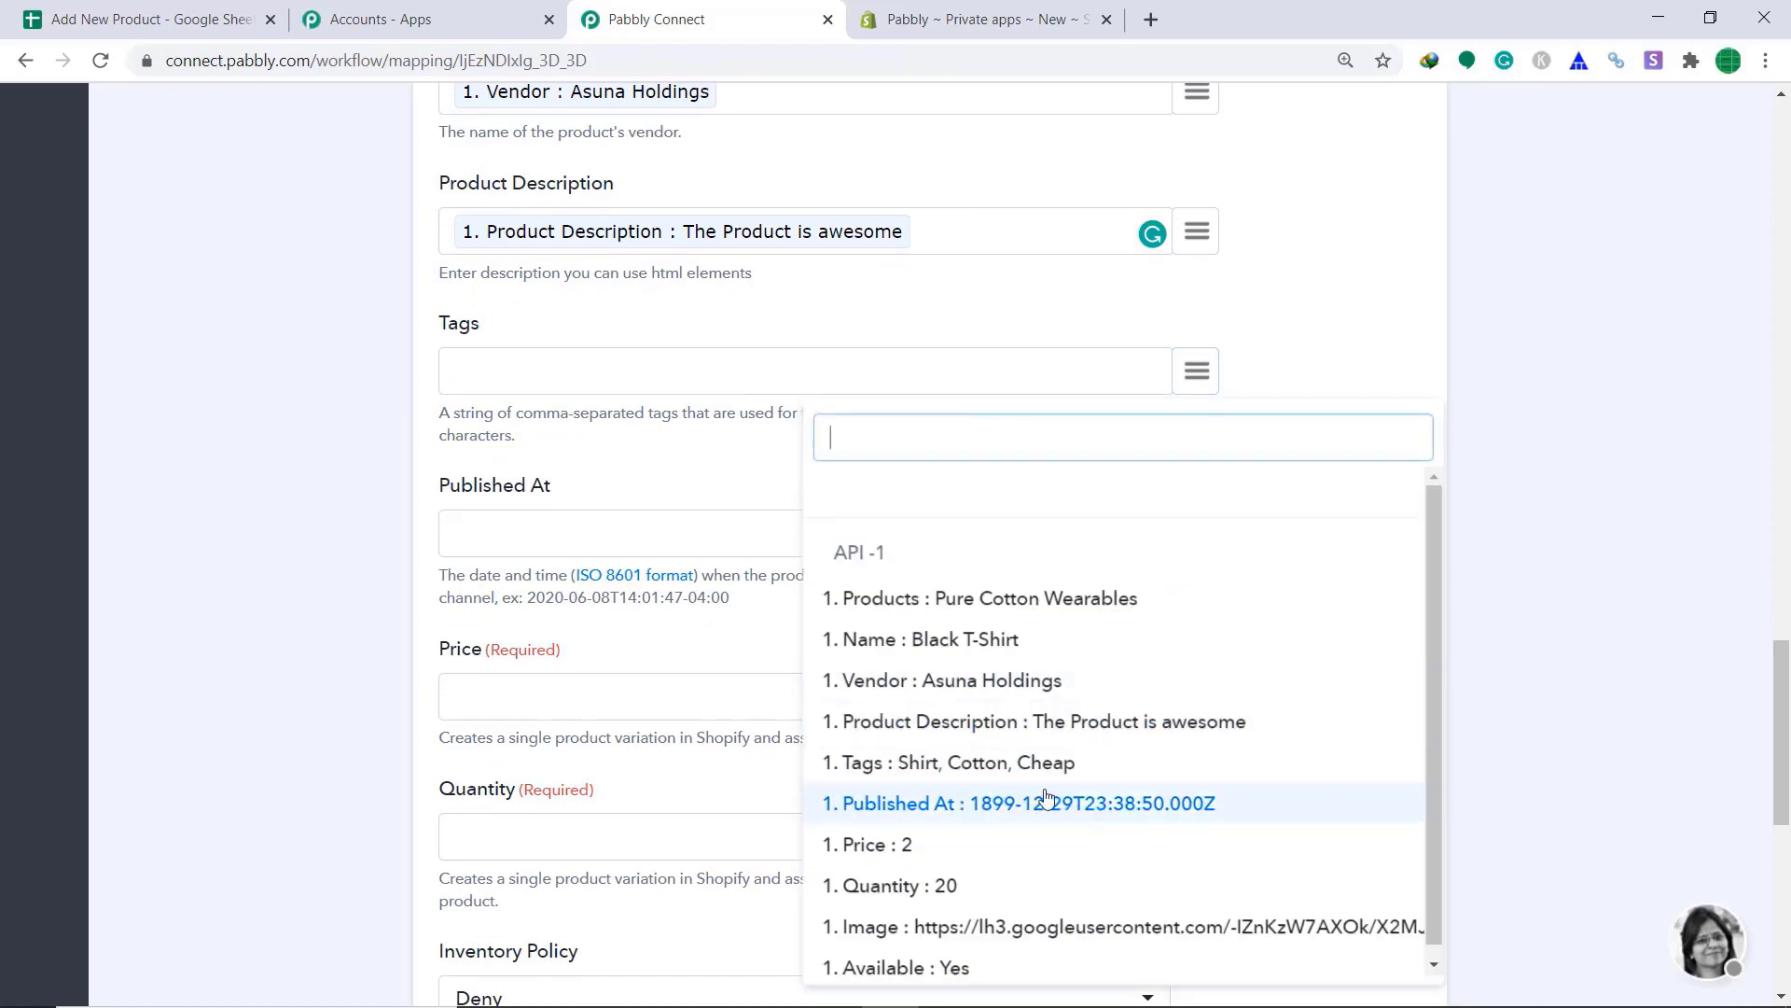
left_click(1009, 762)
scroll(1337, 567, "down", 1)
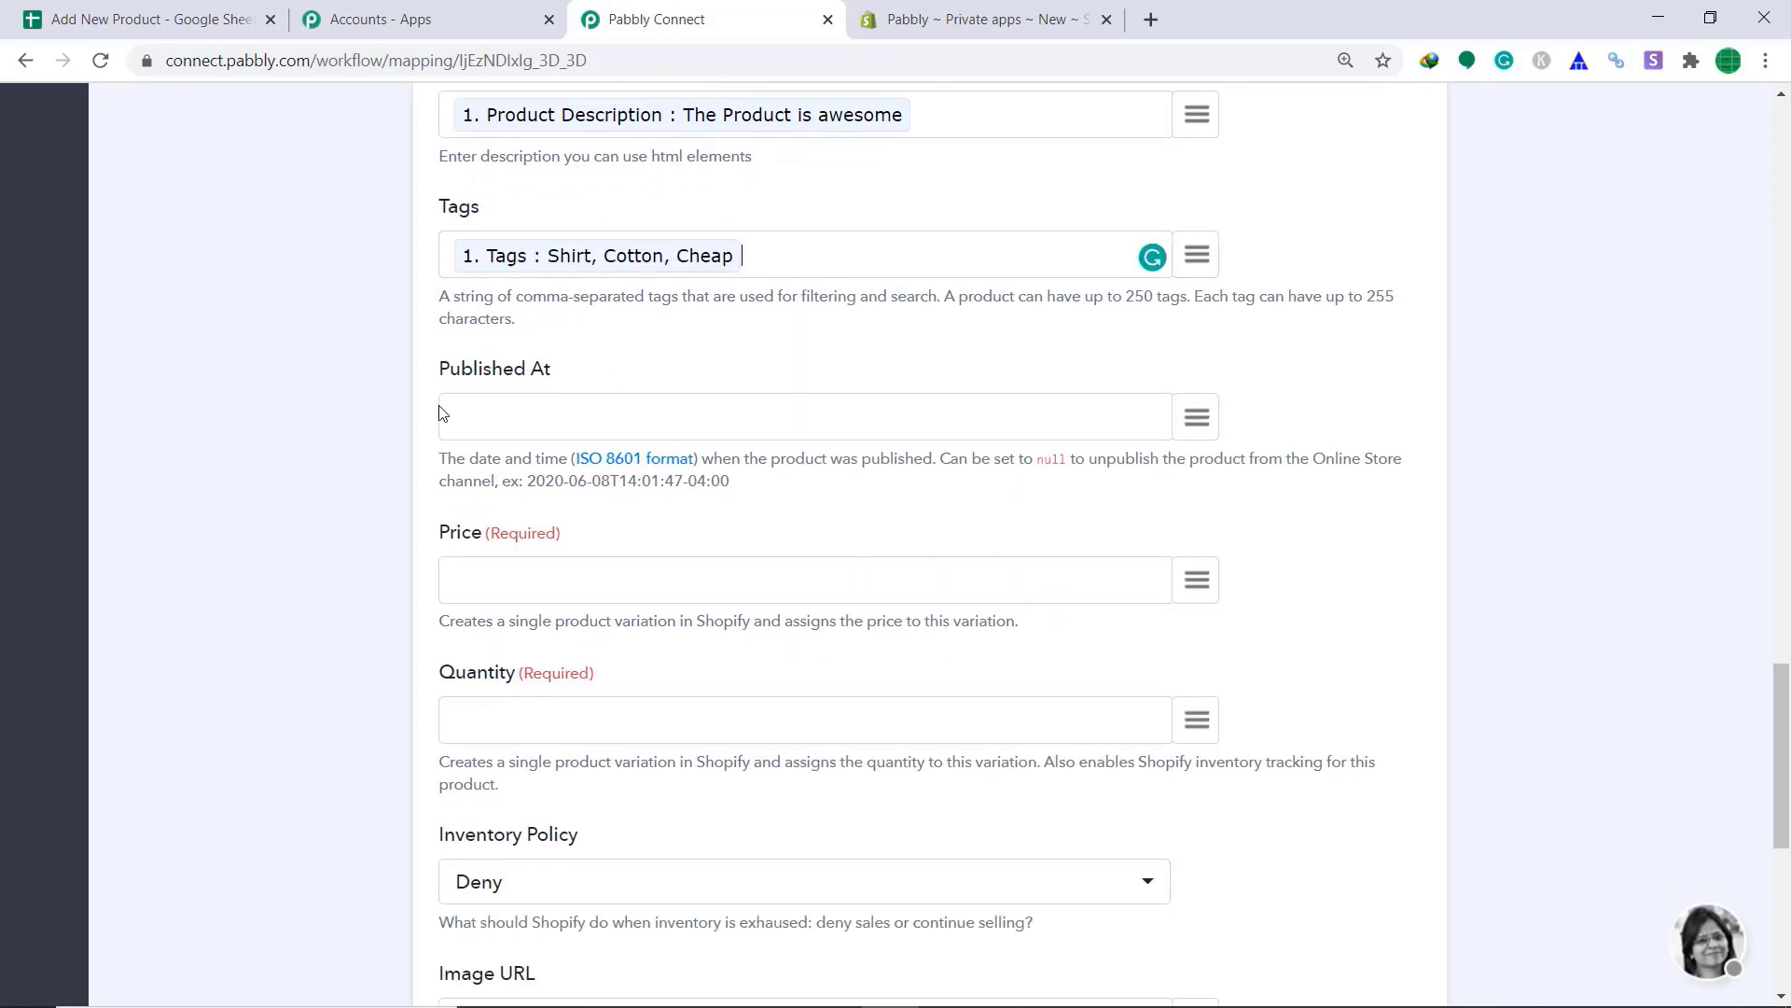
Step: Map the sheet's price 2 and quantity 20, and set the inventory policy to Continue
scroll(1218, 439, "down", 1)
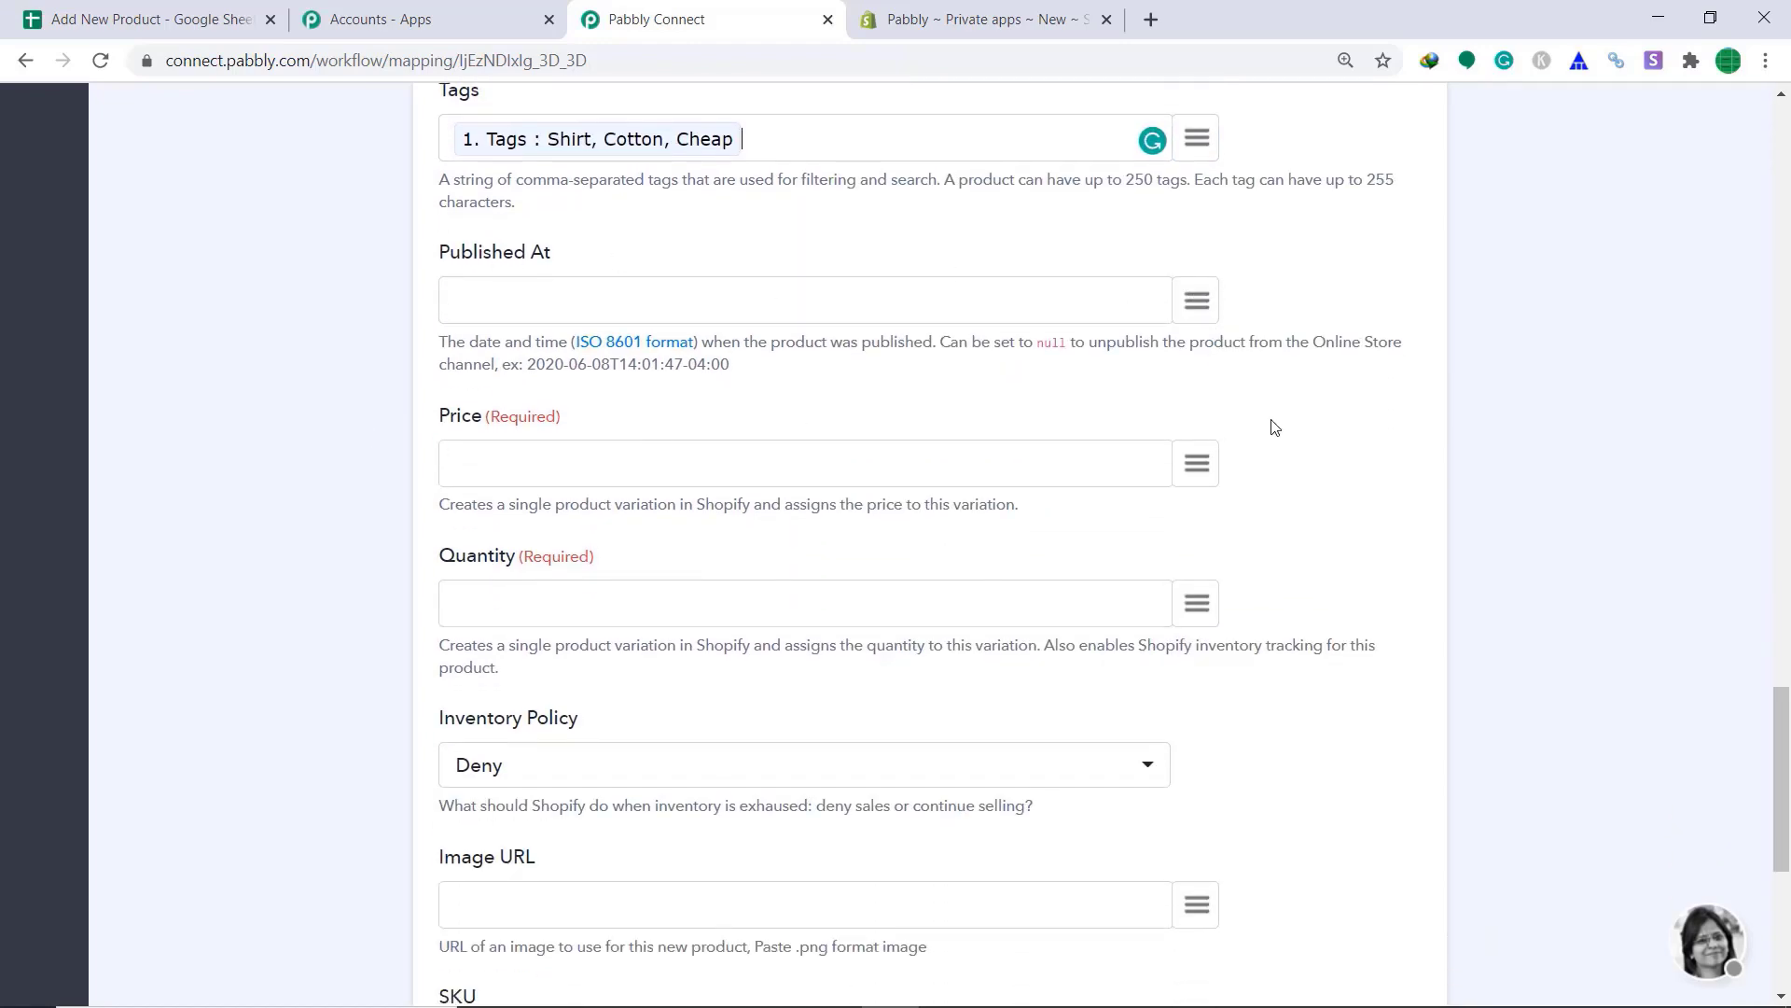
left_click(1196, 464)
scroll(1082, 616, "down", 1)
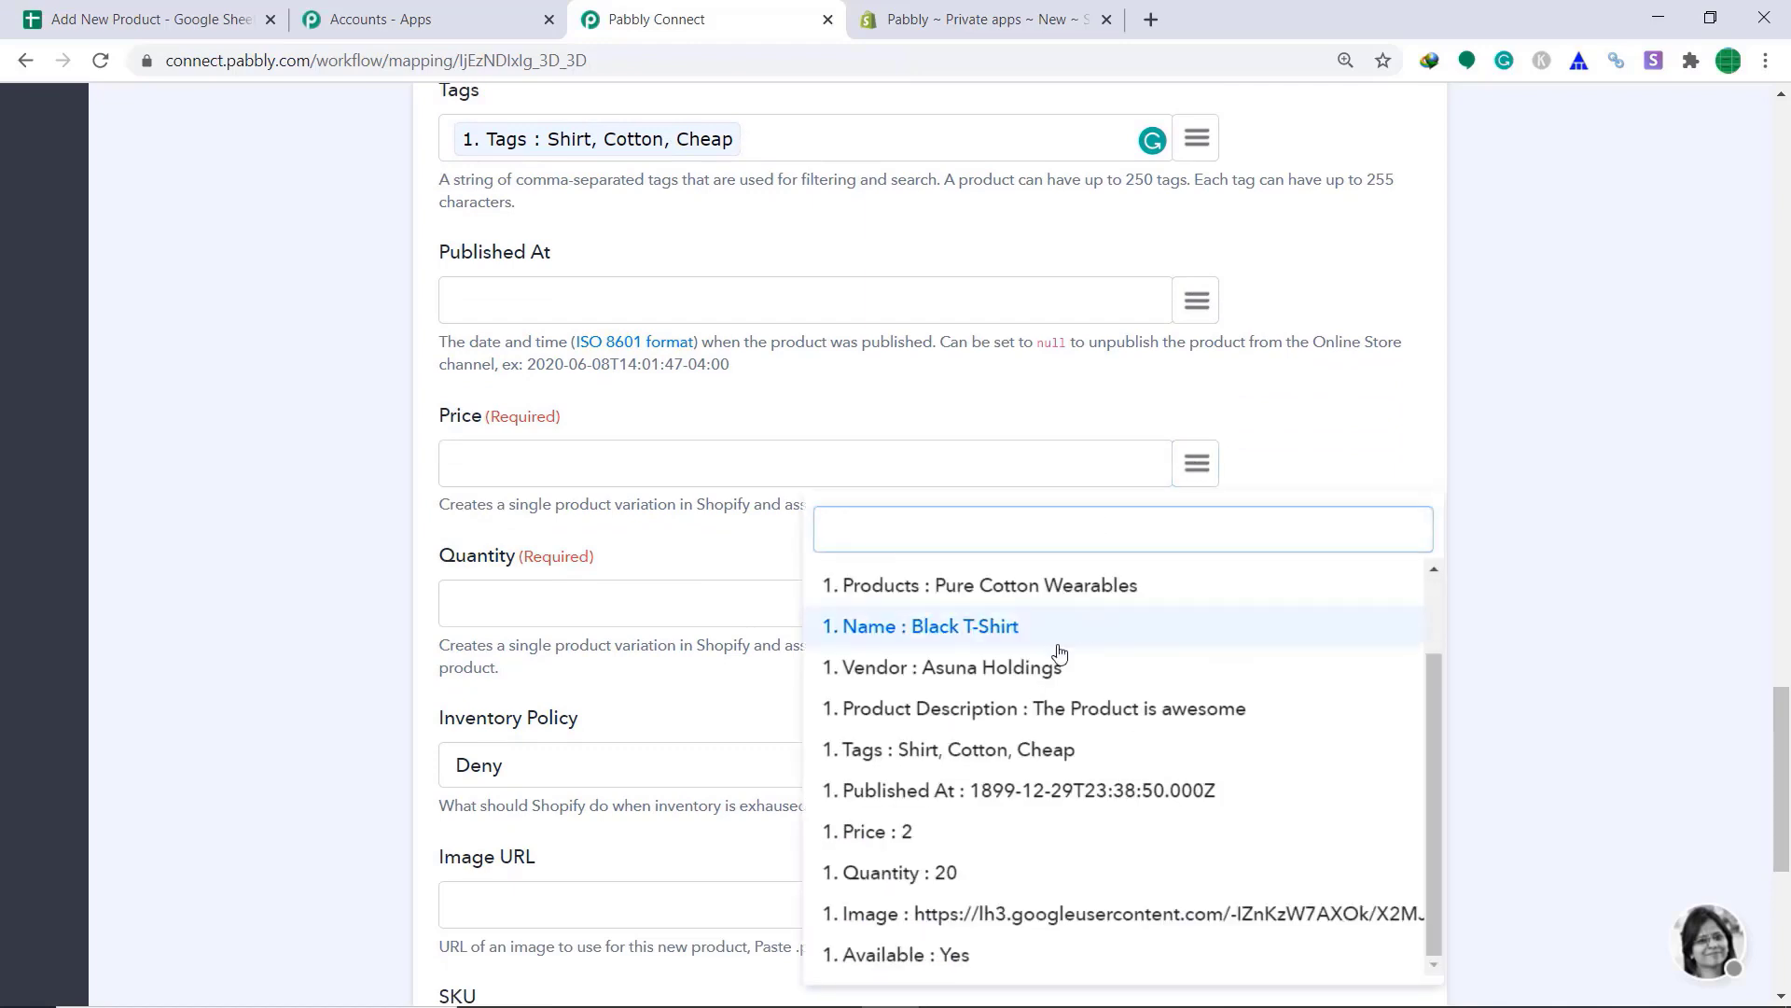
left_click(950, 829)
scroll(1386, 340, "down", 2)
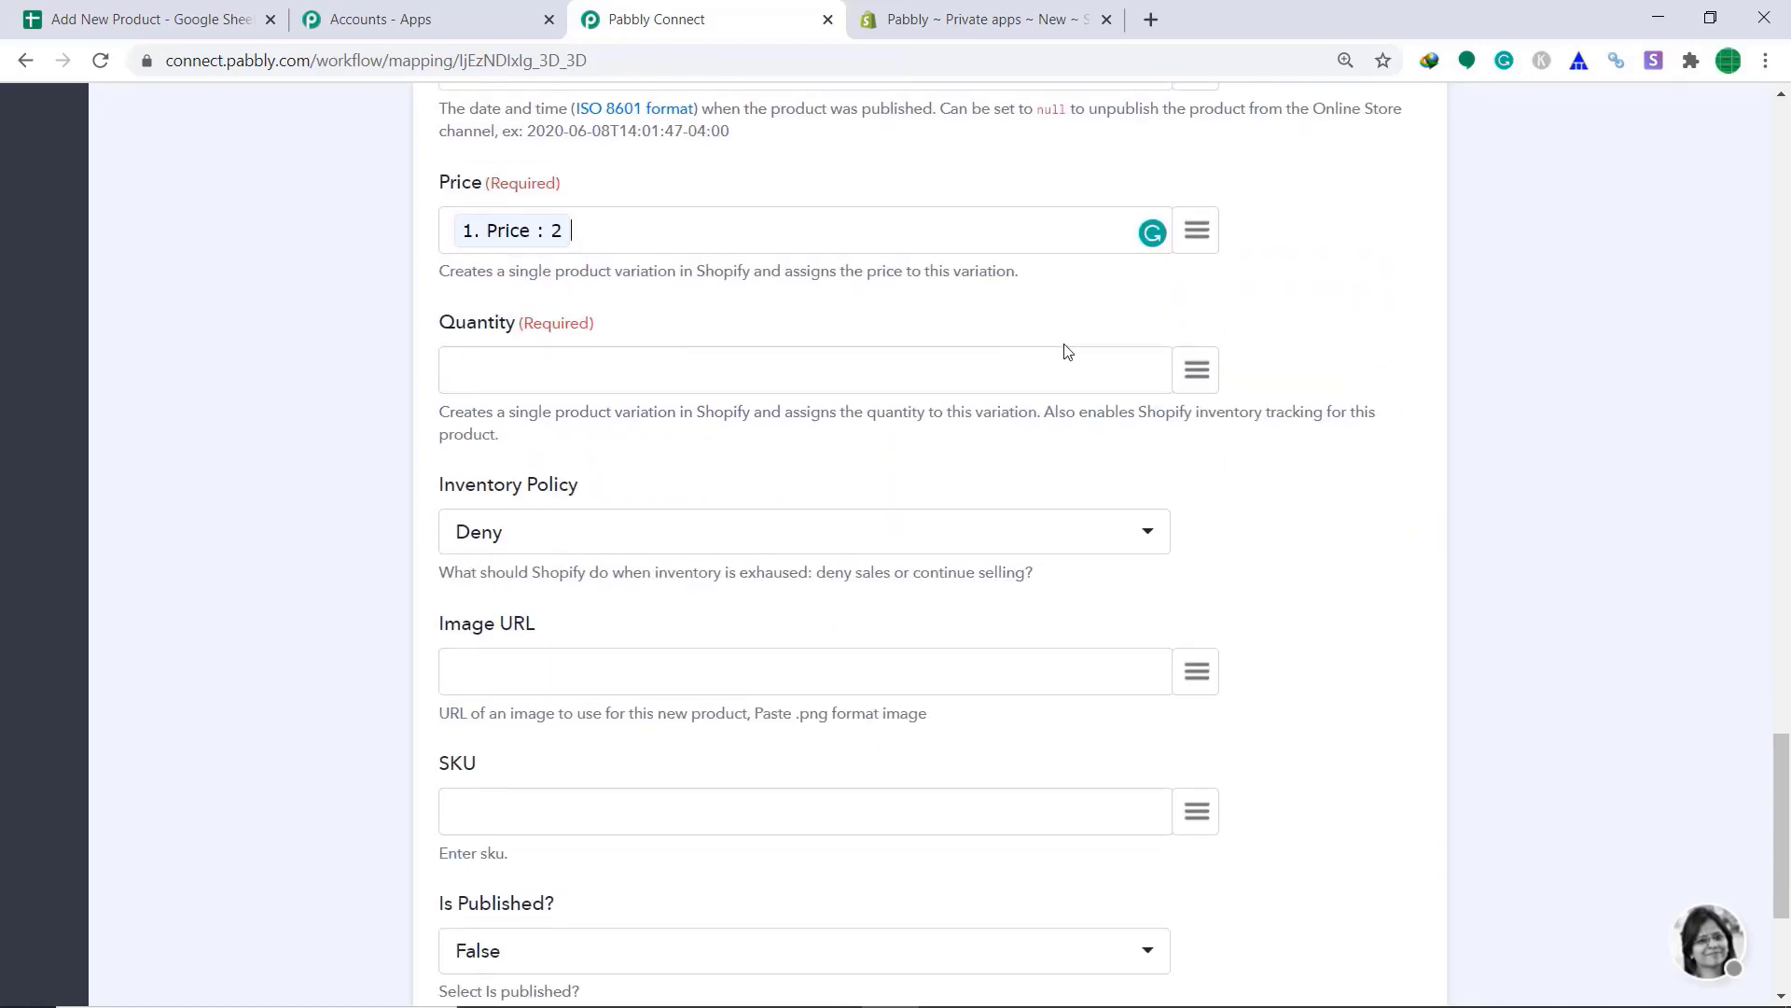
left_click(1197, 373)
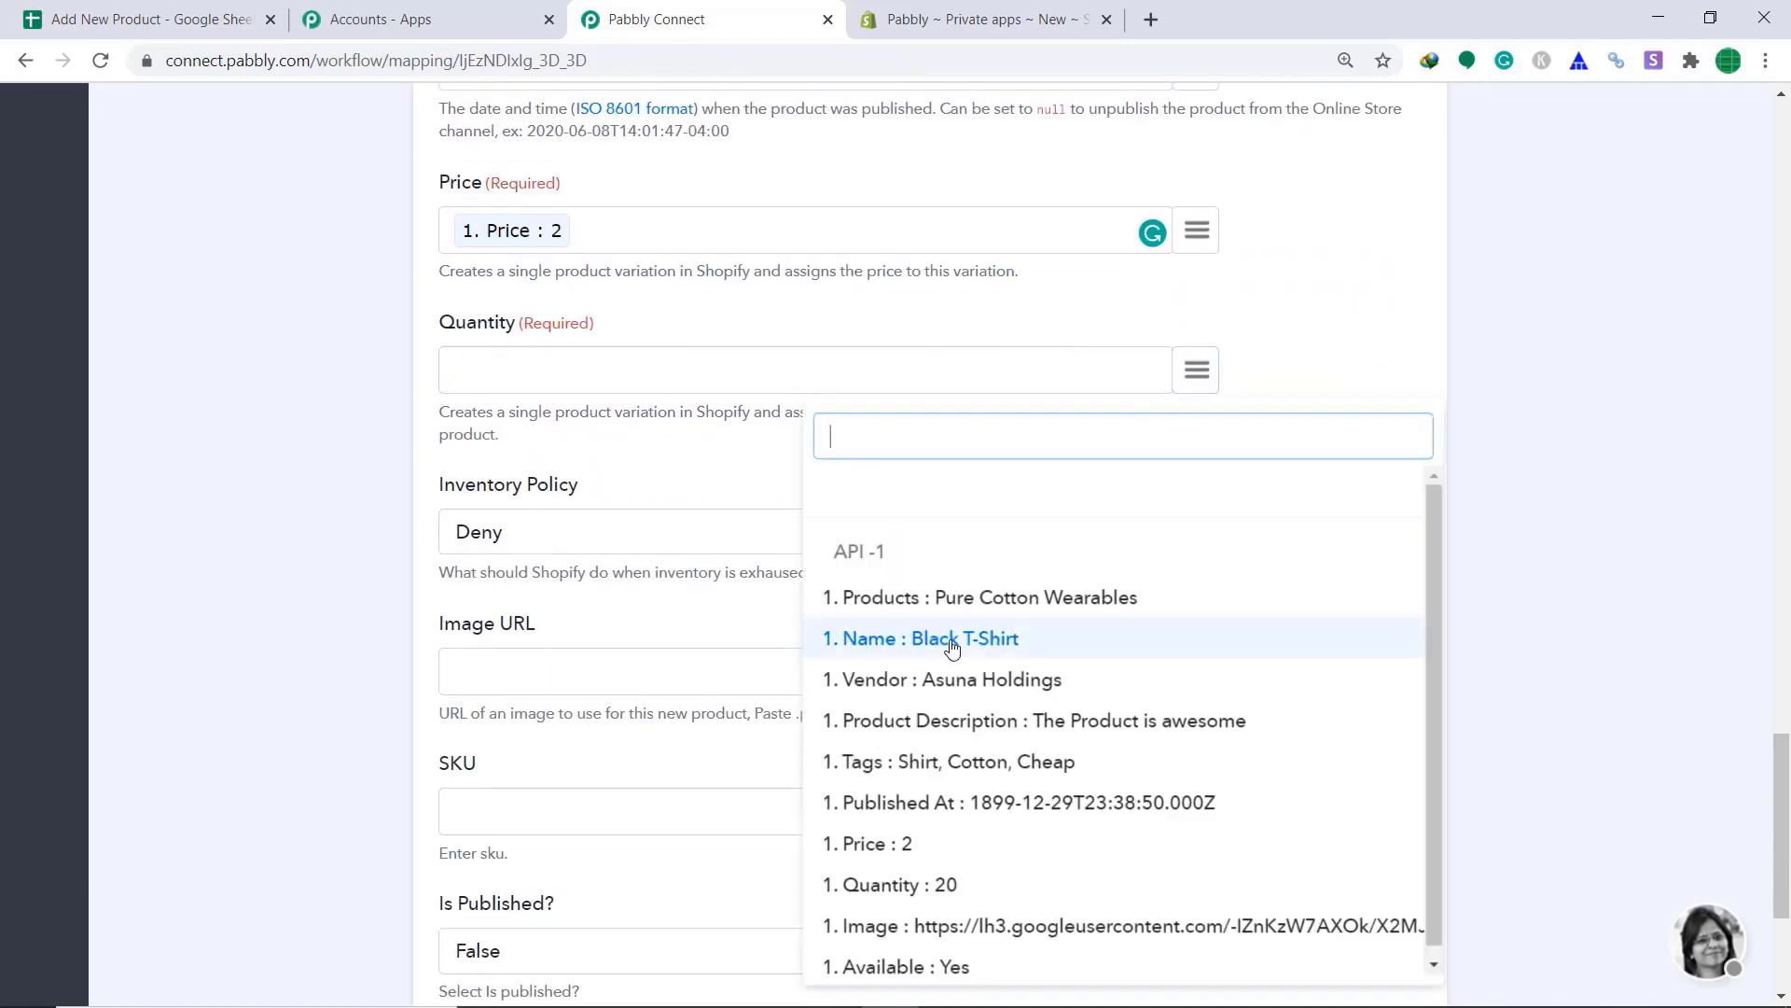
left_click(949, 873)
scroll(311, 368, "down", 1)
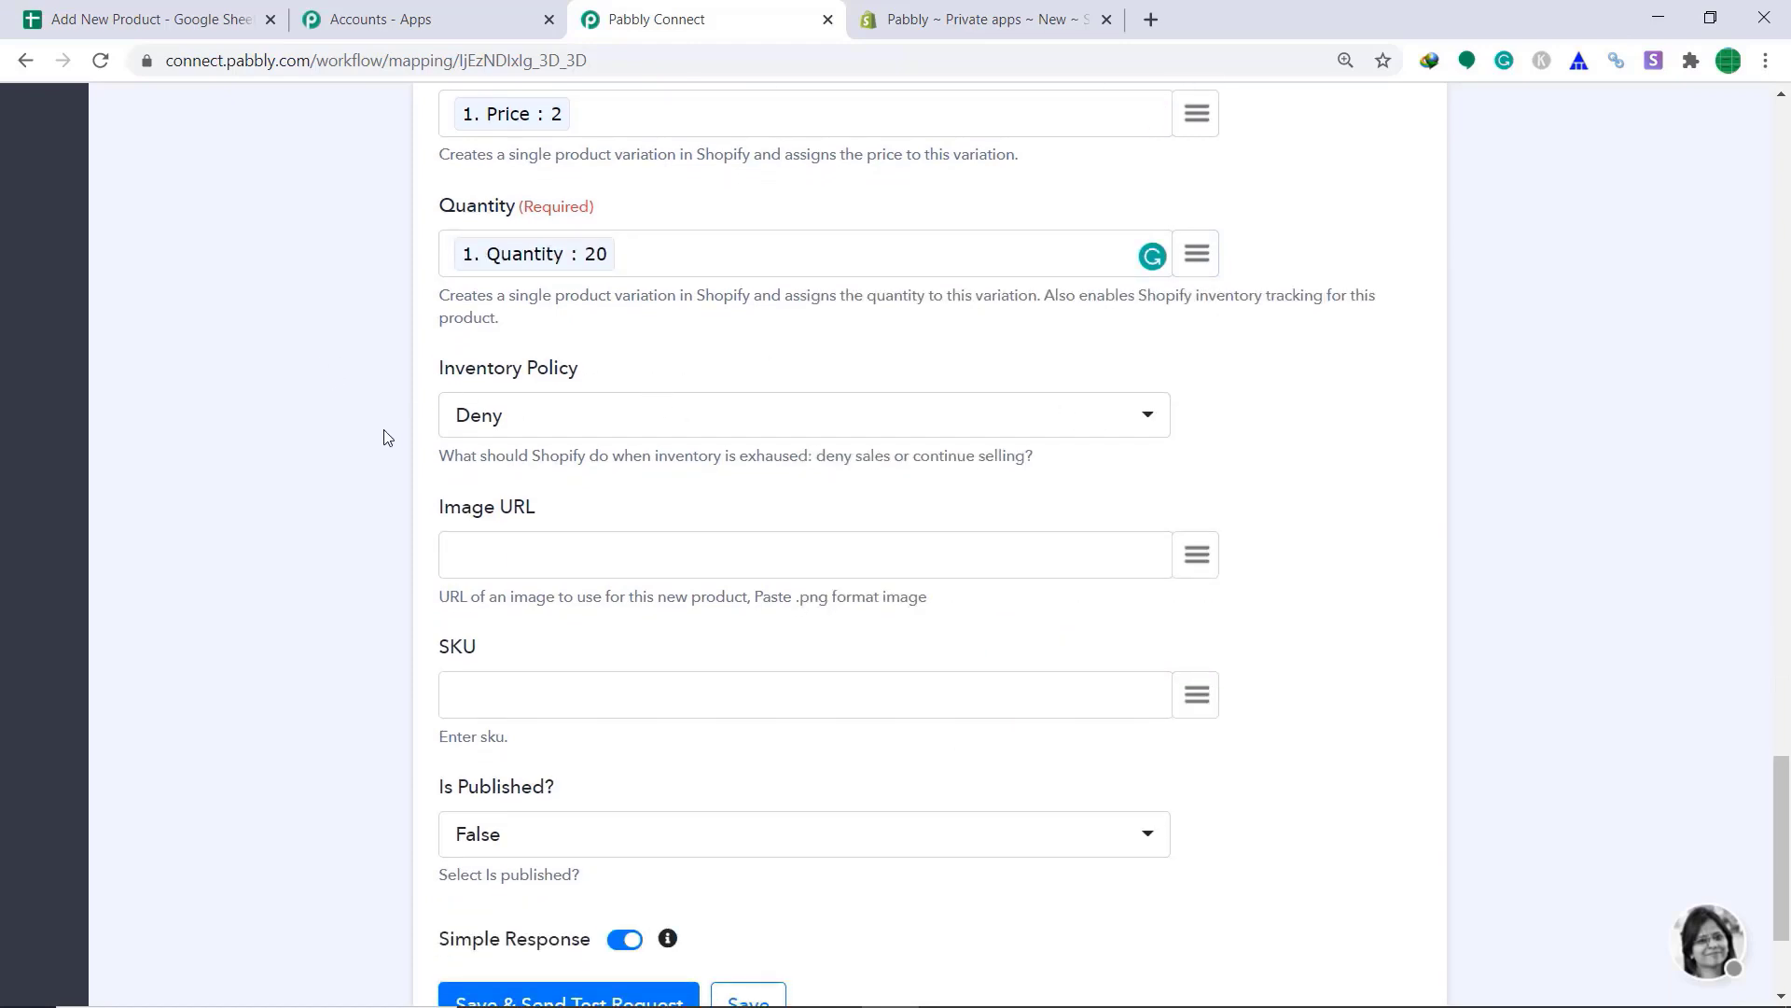
left_click(528, 427)
left_click(541, 571)
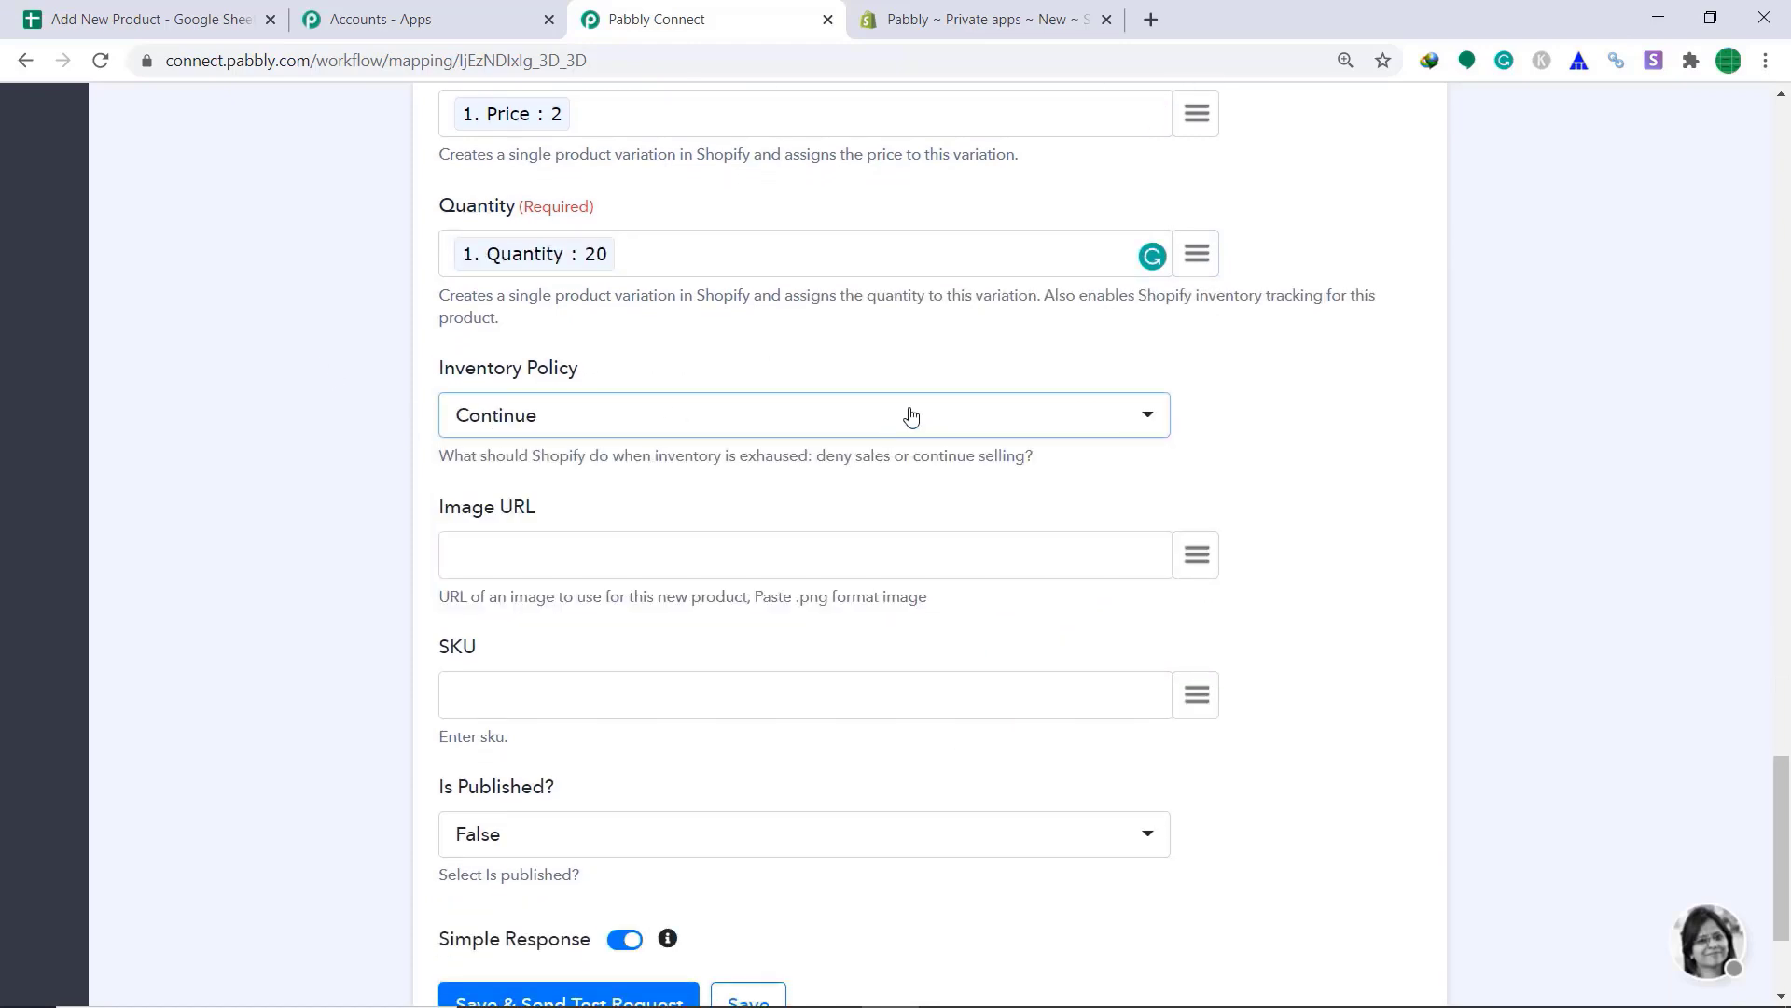
Step: Map the sheet's image link into Image URL, leaving SKU empty
scroll(274, 419, "down", 1)
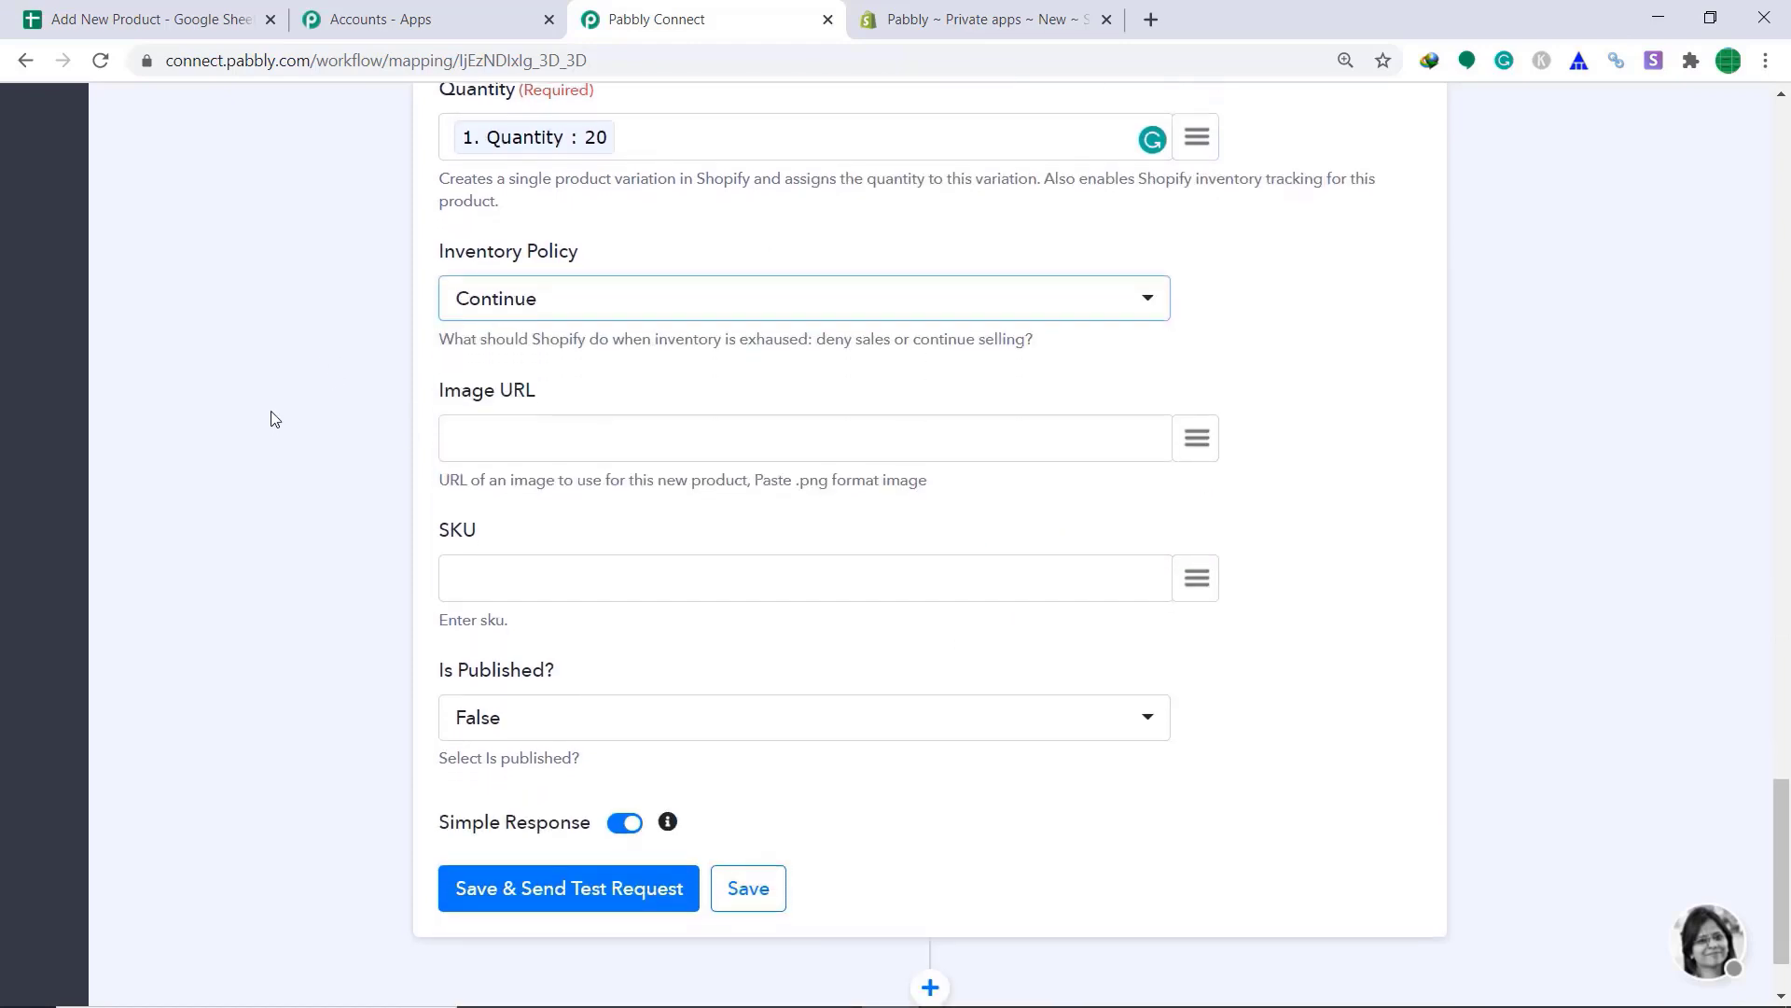
left_click(1196, 441)
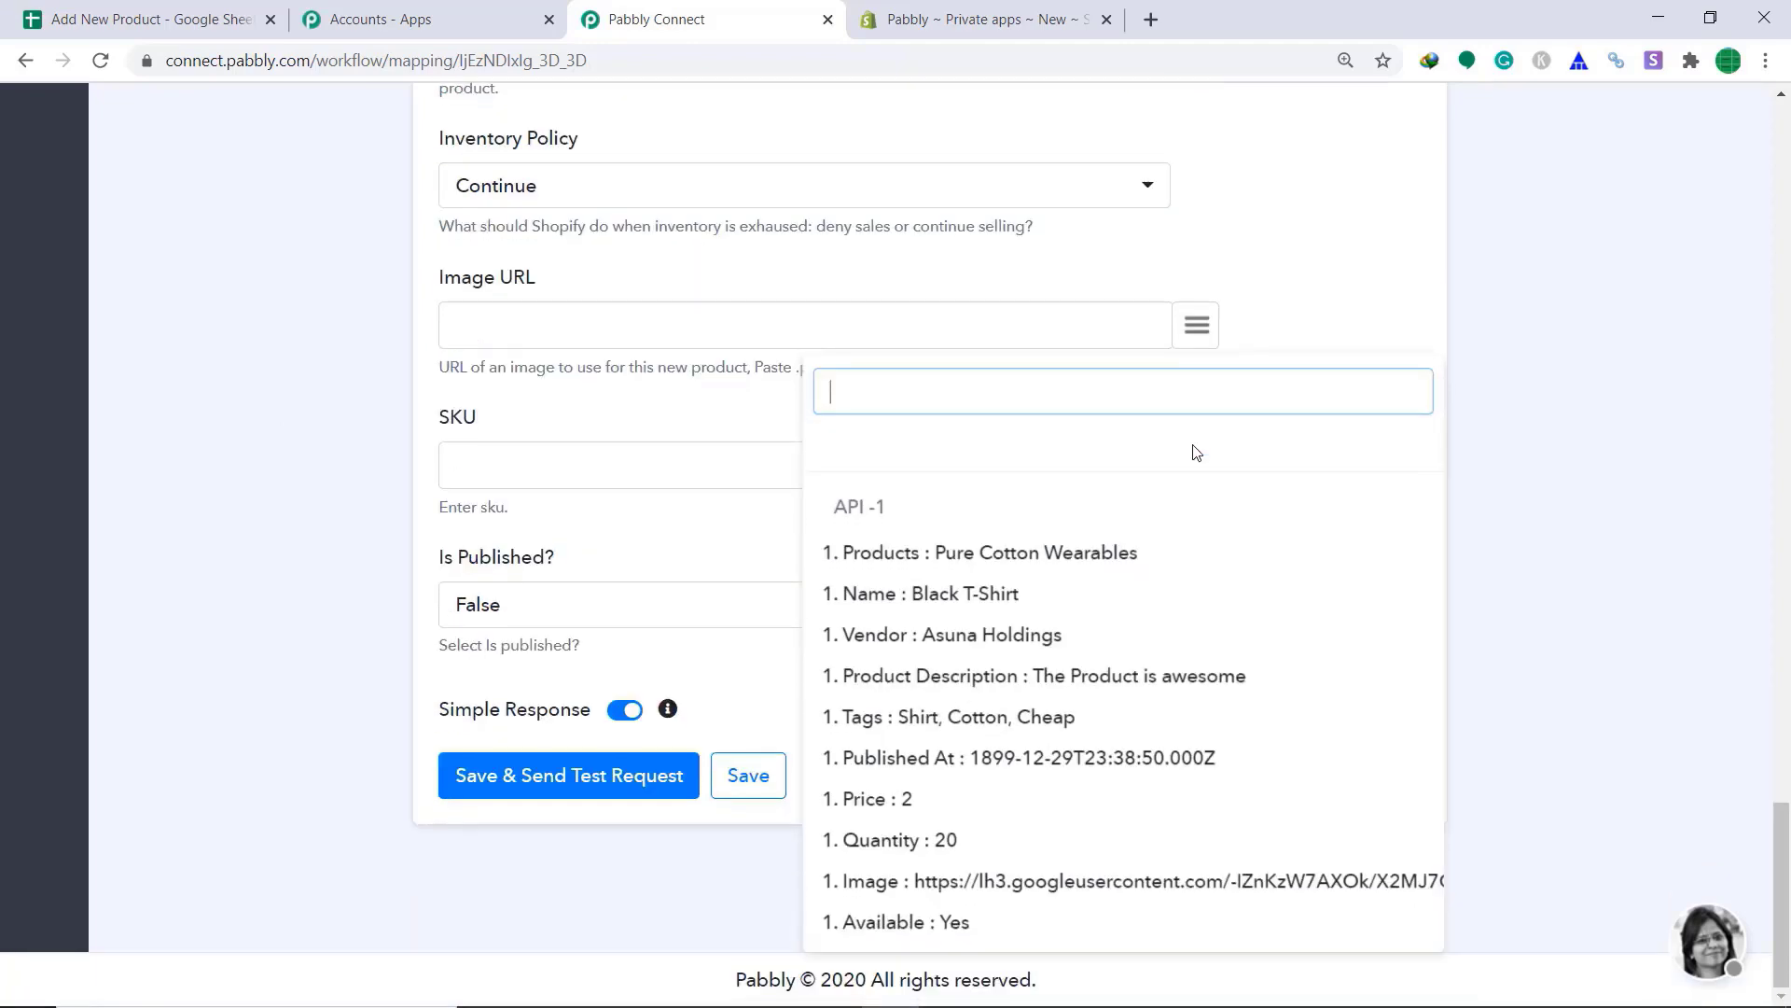
left_click(1220, 891)
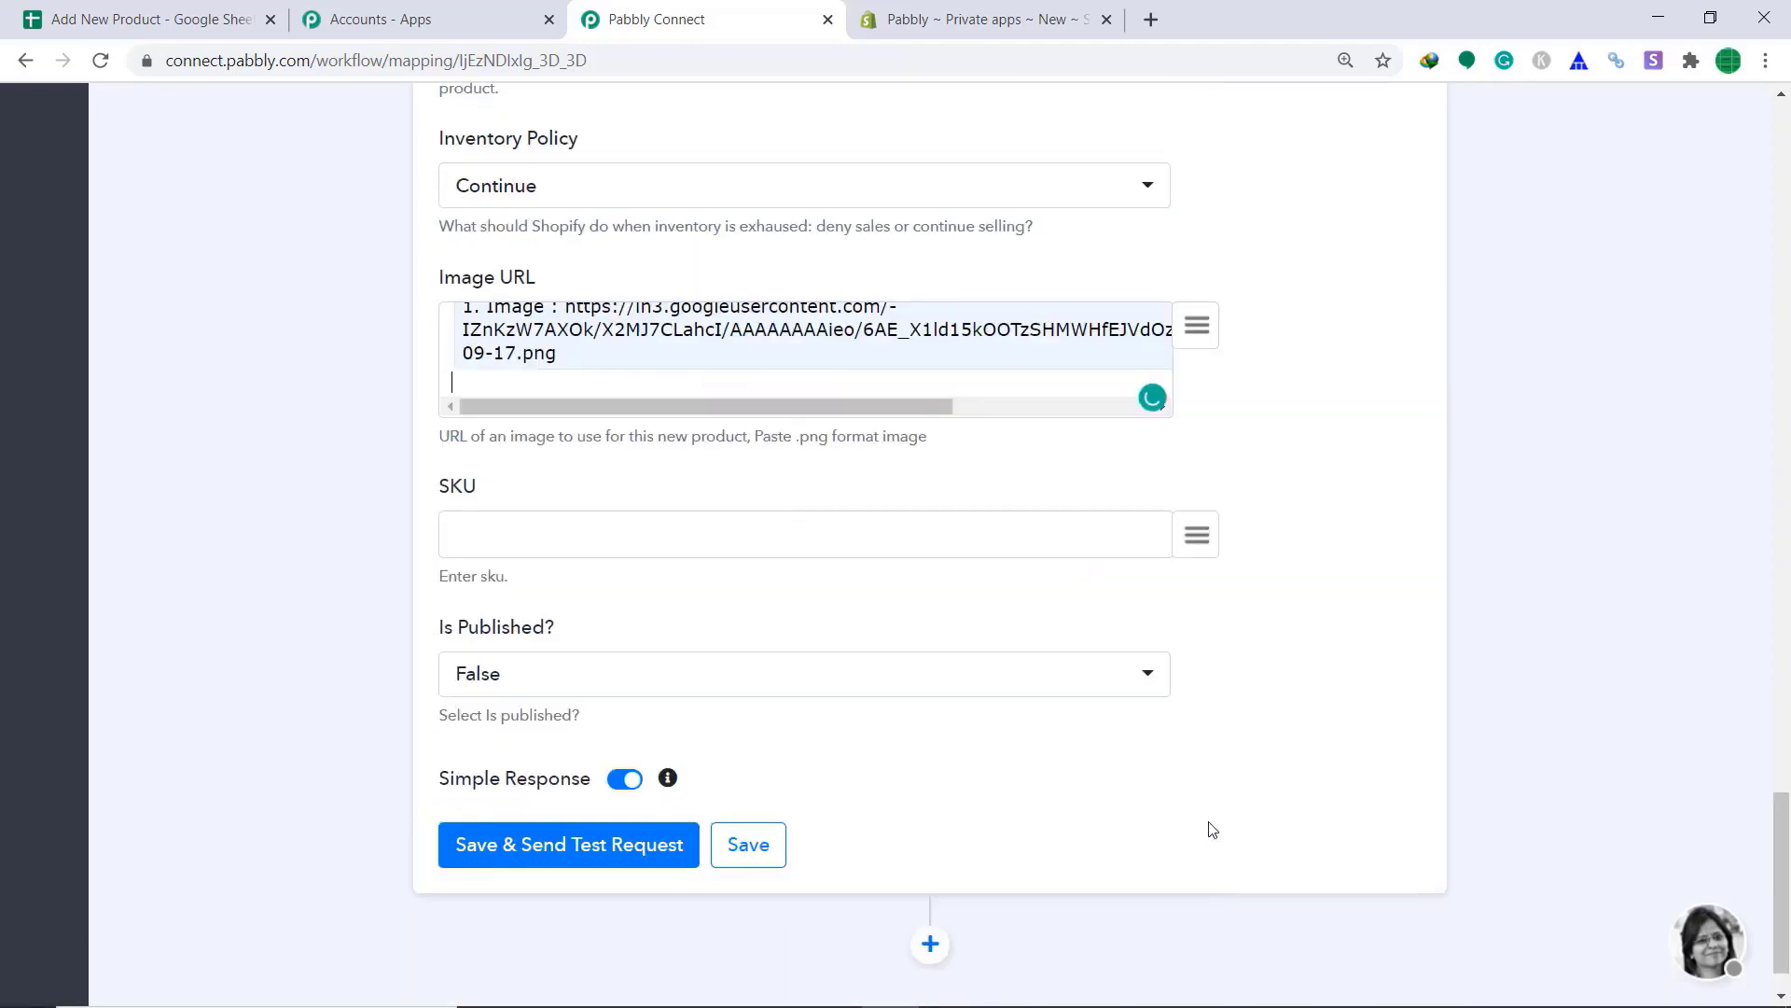
left_click(1204, 544)
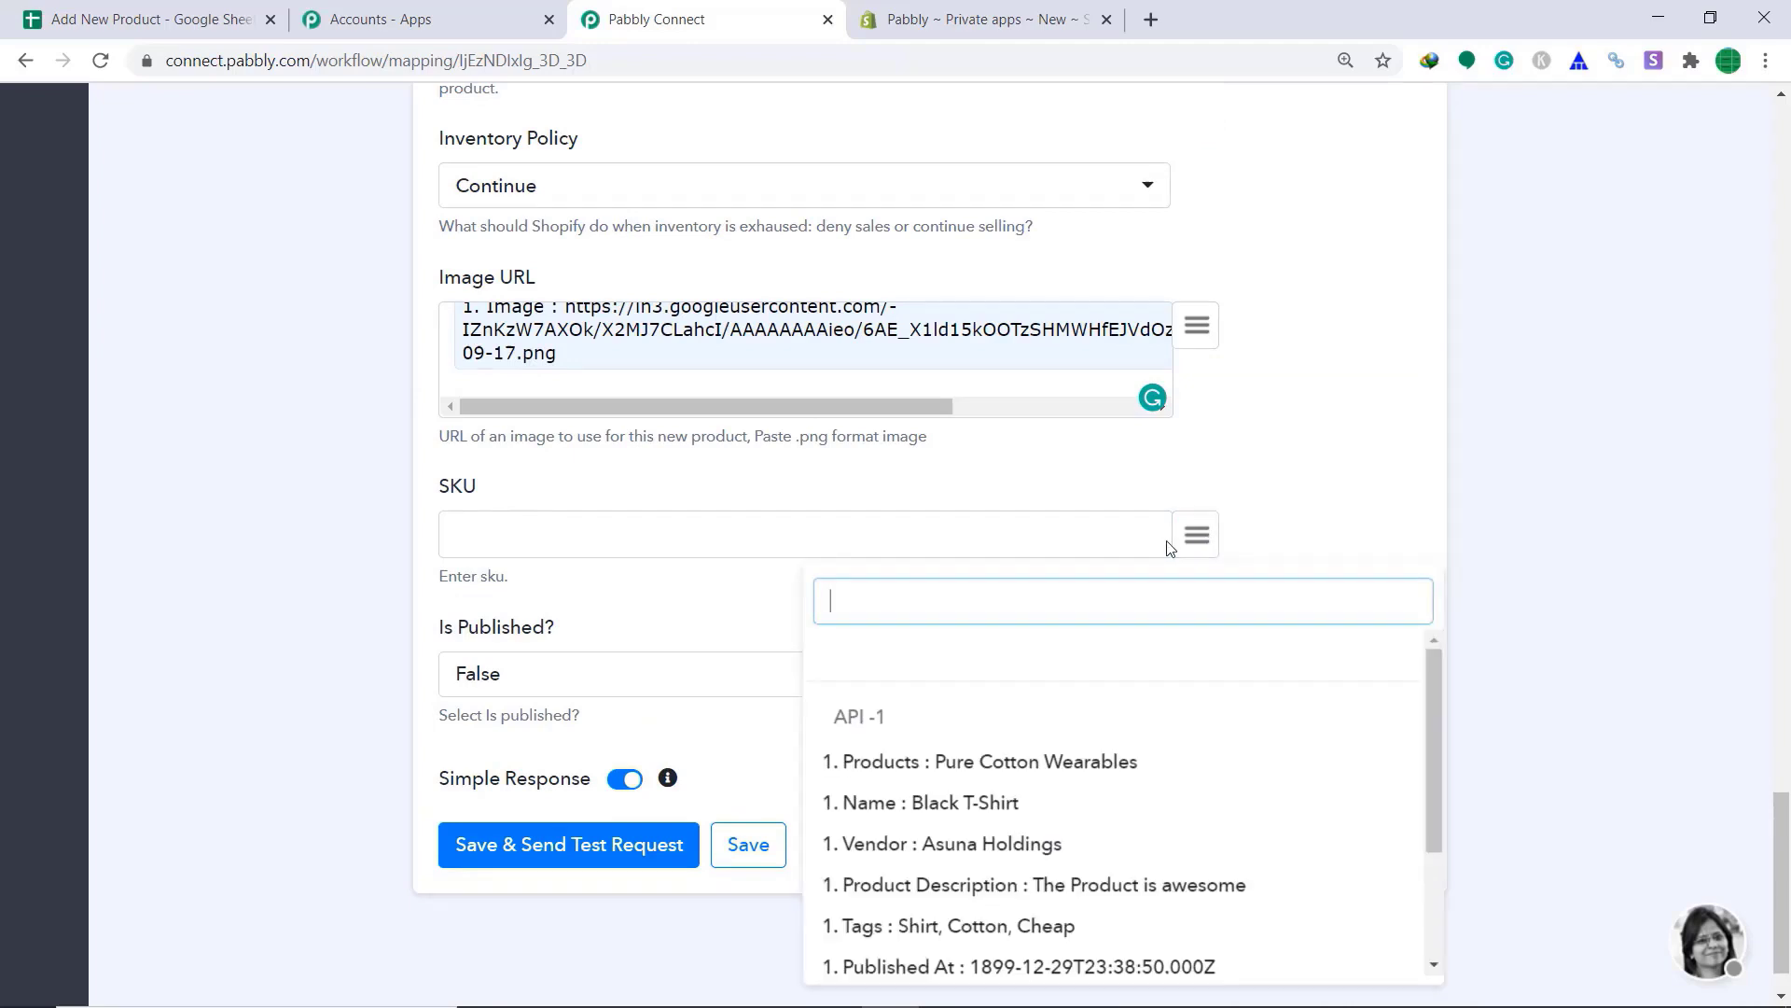
left_click(559, 523)
left_click(1409, 370)
scroll(1715, 464, "down", 1)
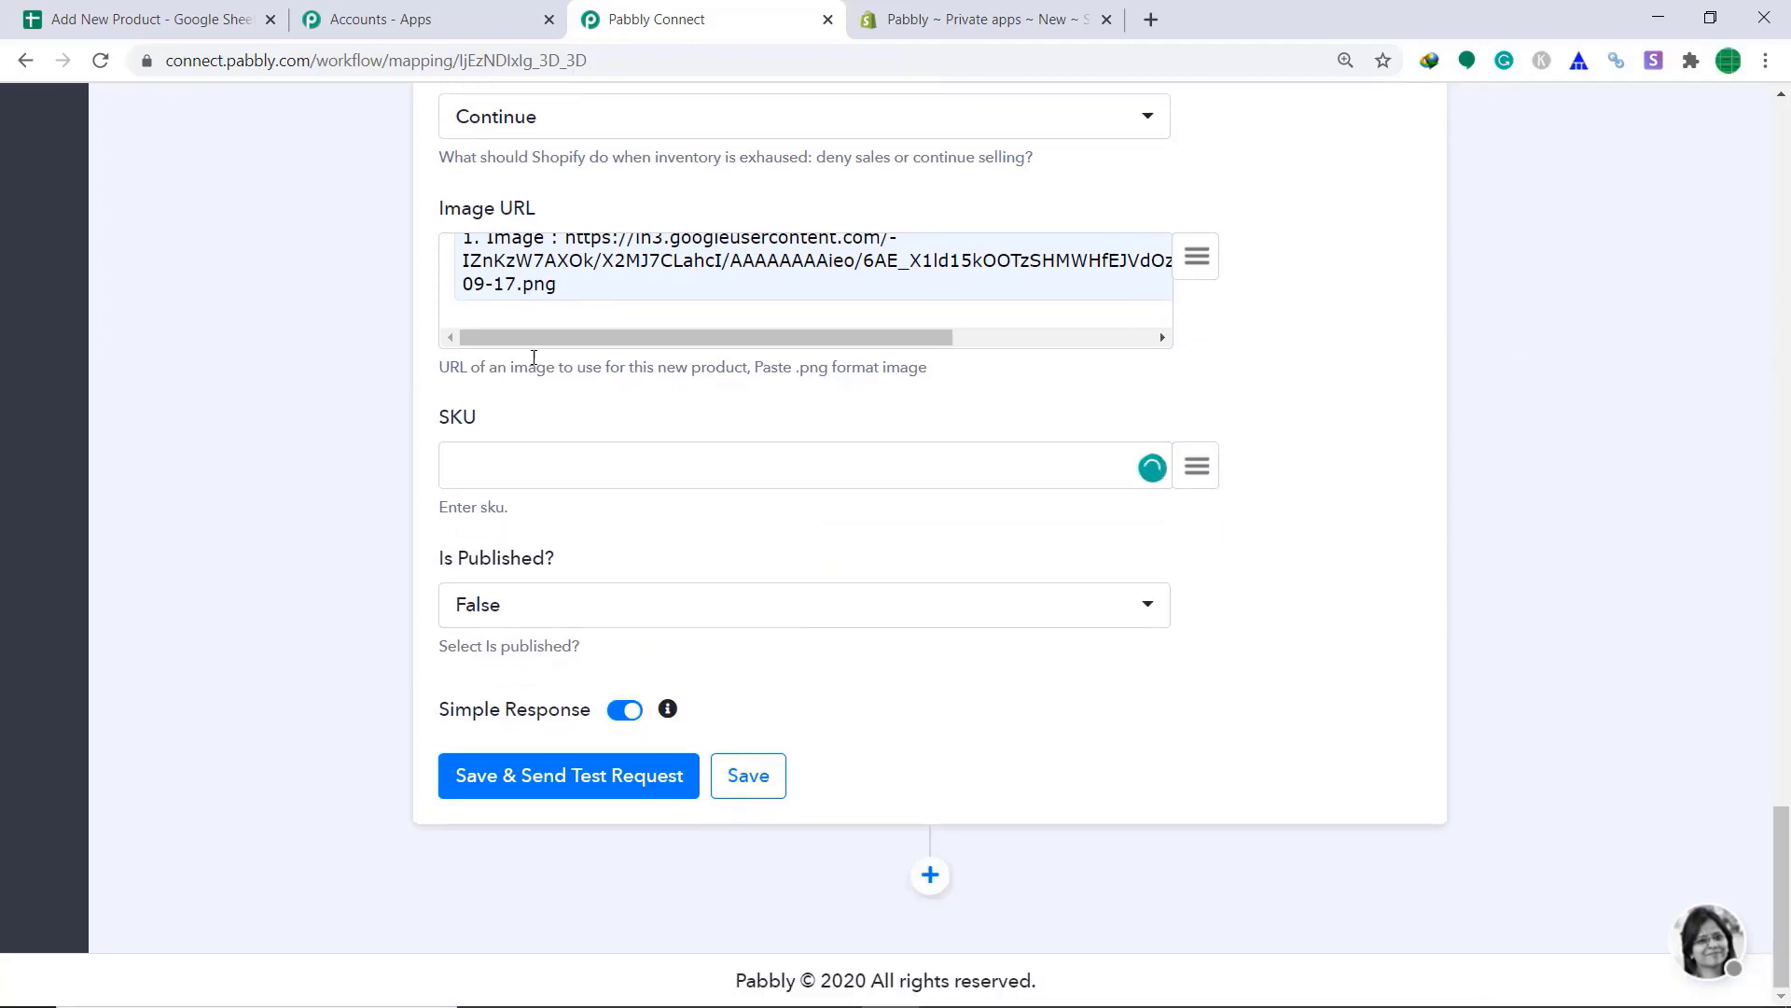
Step: Set Is Published to True, then save and send a test request to Shopify
left_click(661, 619)
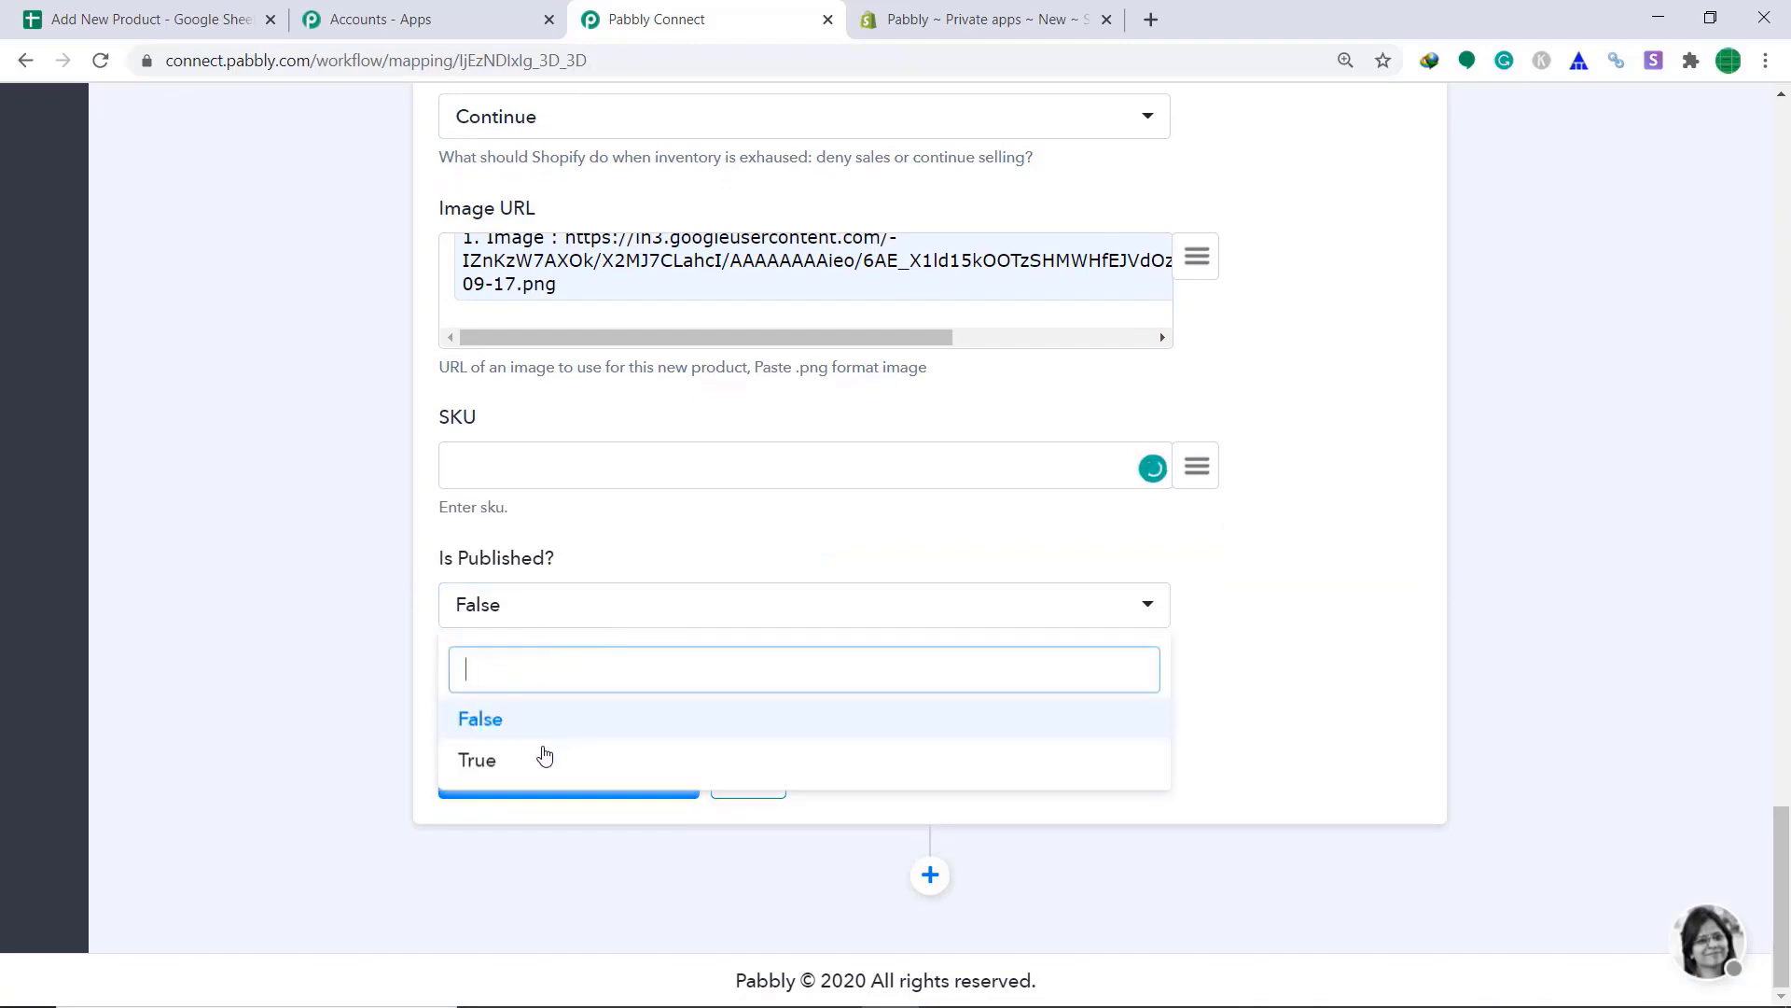
left_click(544, 759)
left_click(533, 791)
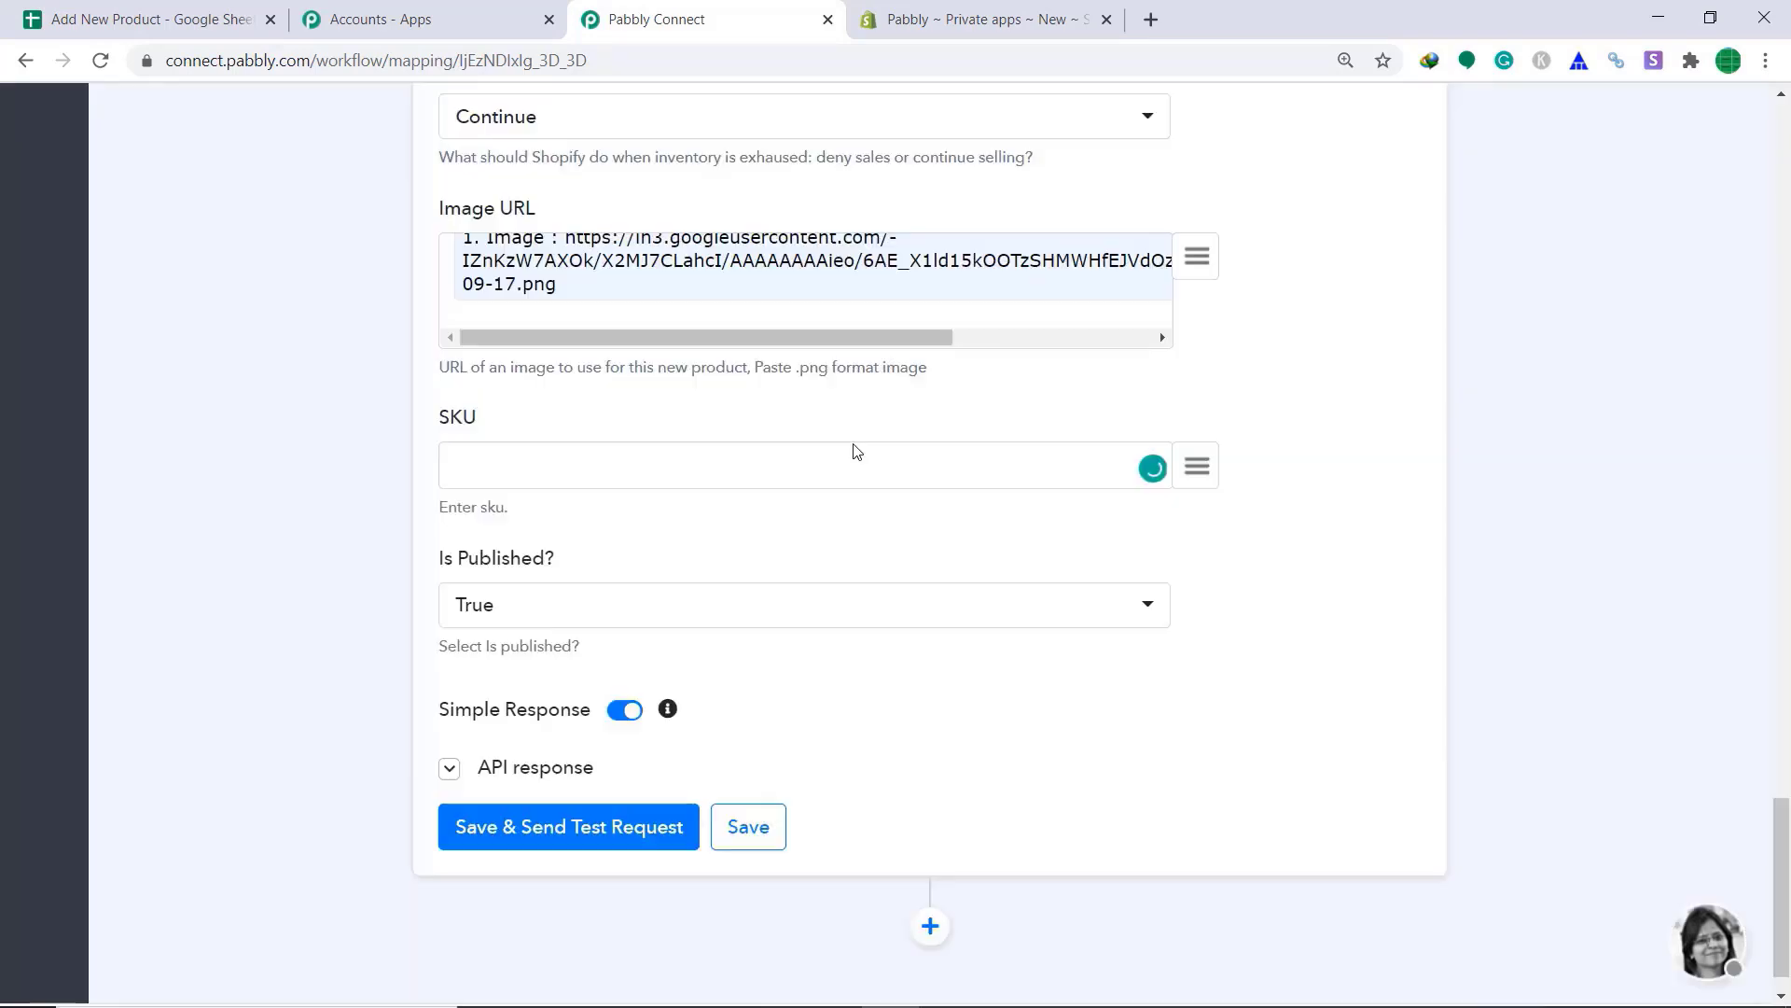
Step: Scroll through the API response to review the new Pure Cotton Wearables product details
scroll(853, 444, "down", 6)
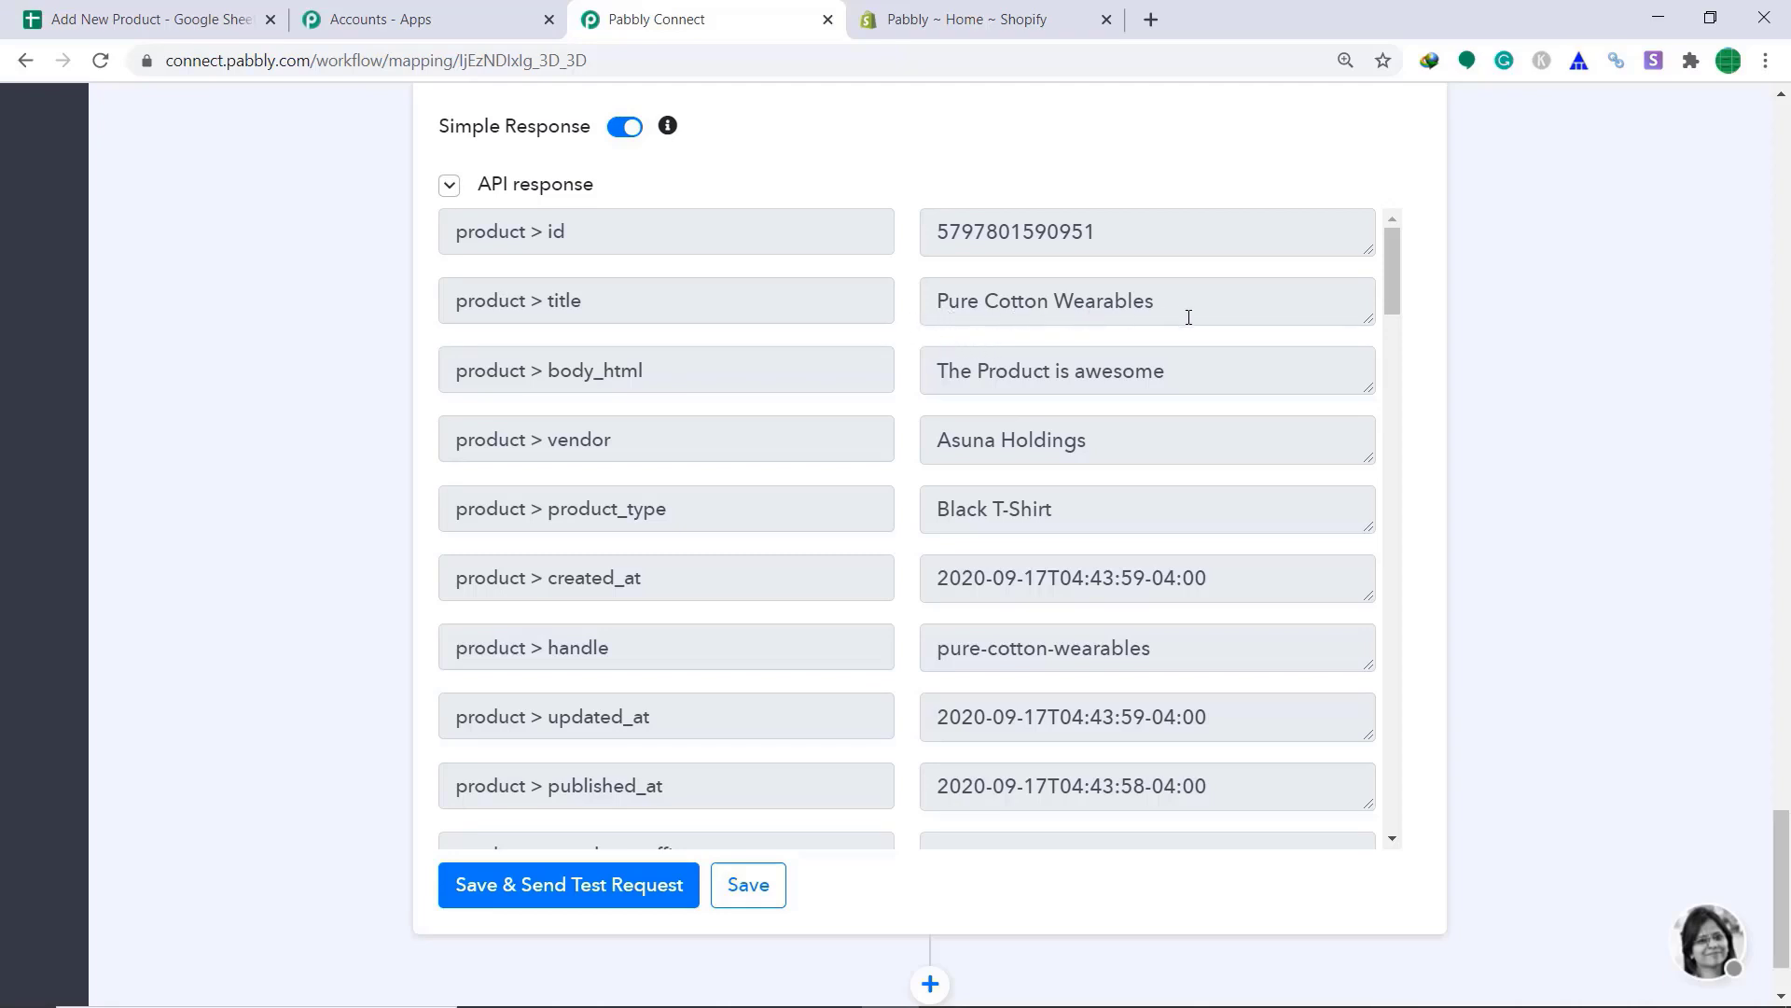
Step: In Shopify's Products list, open Pure Cotton Wearables and review its description and image
left_click(929, 18)
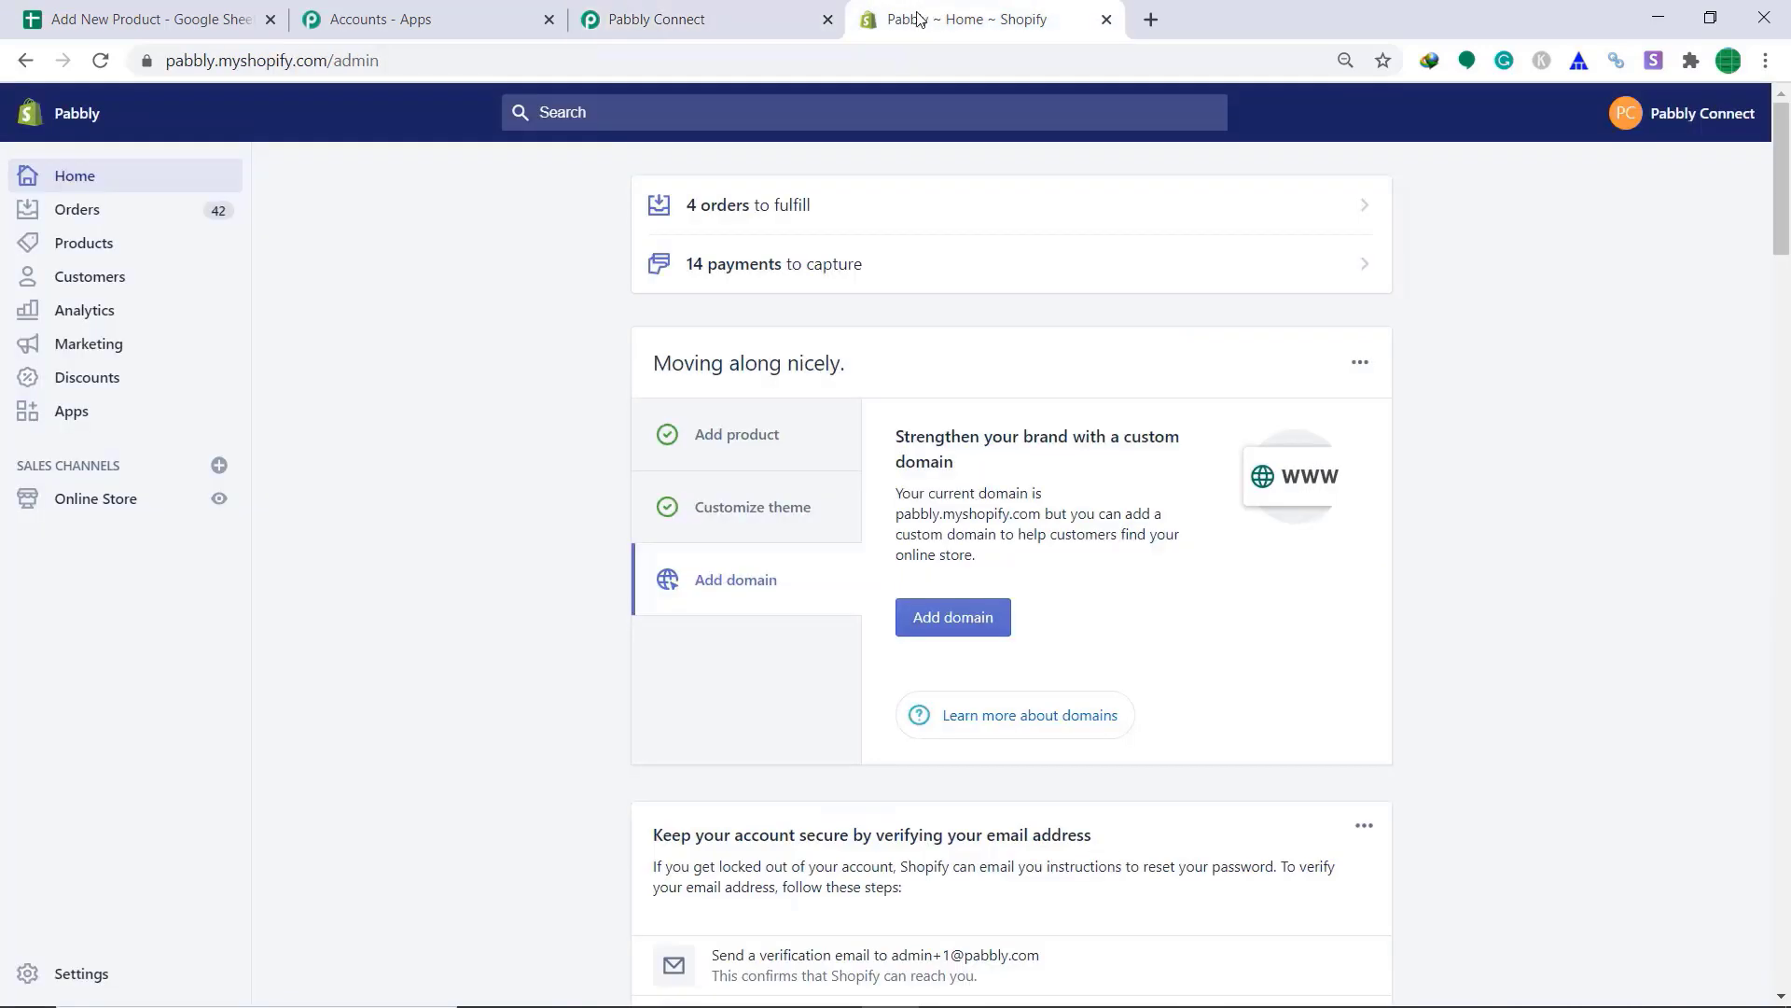
left_click(74, 247)
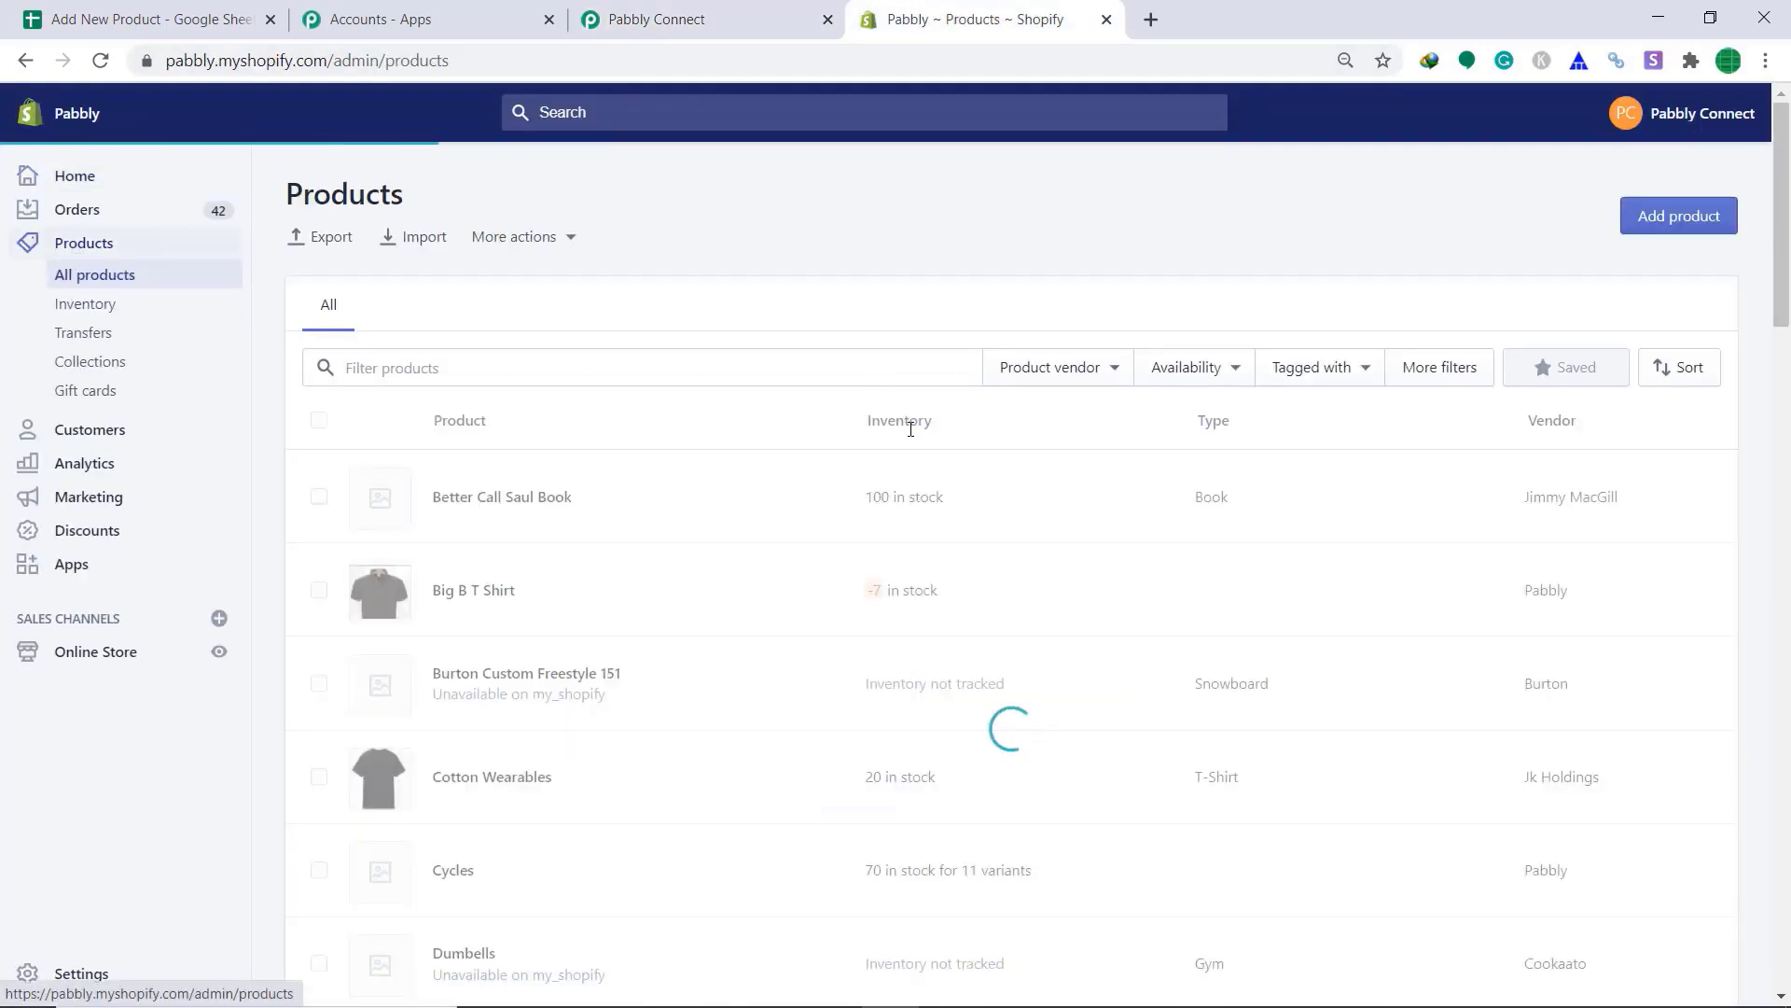
scroll(880, 410, "down", 10)
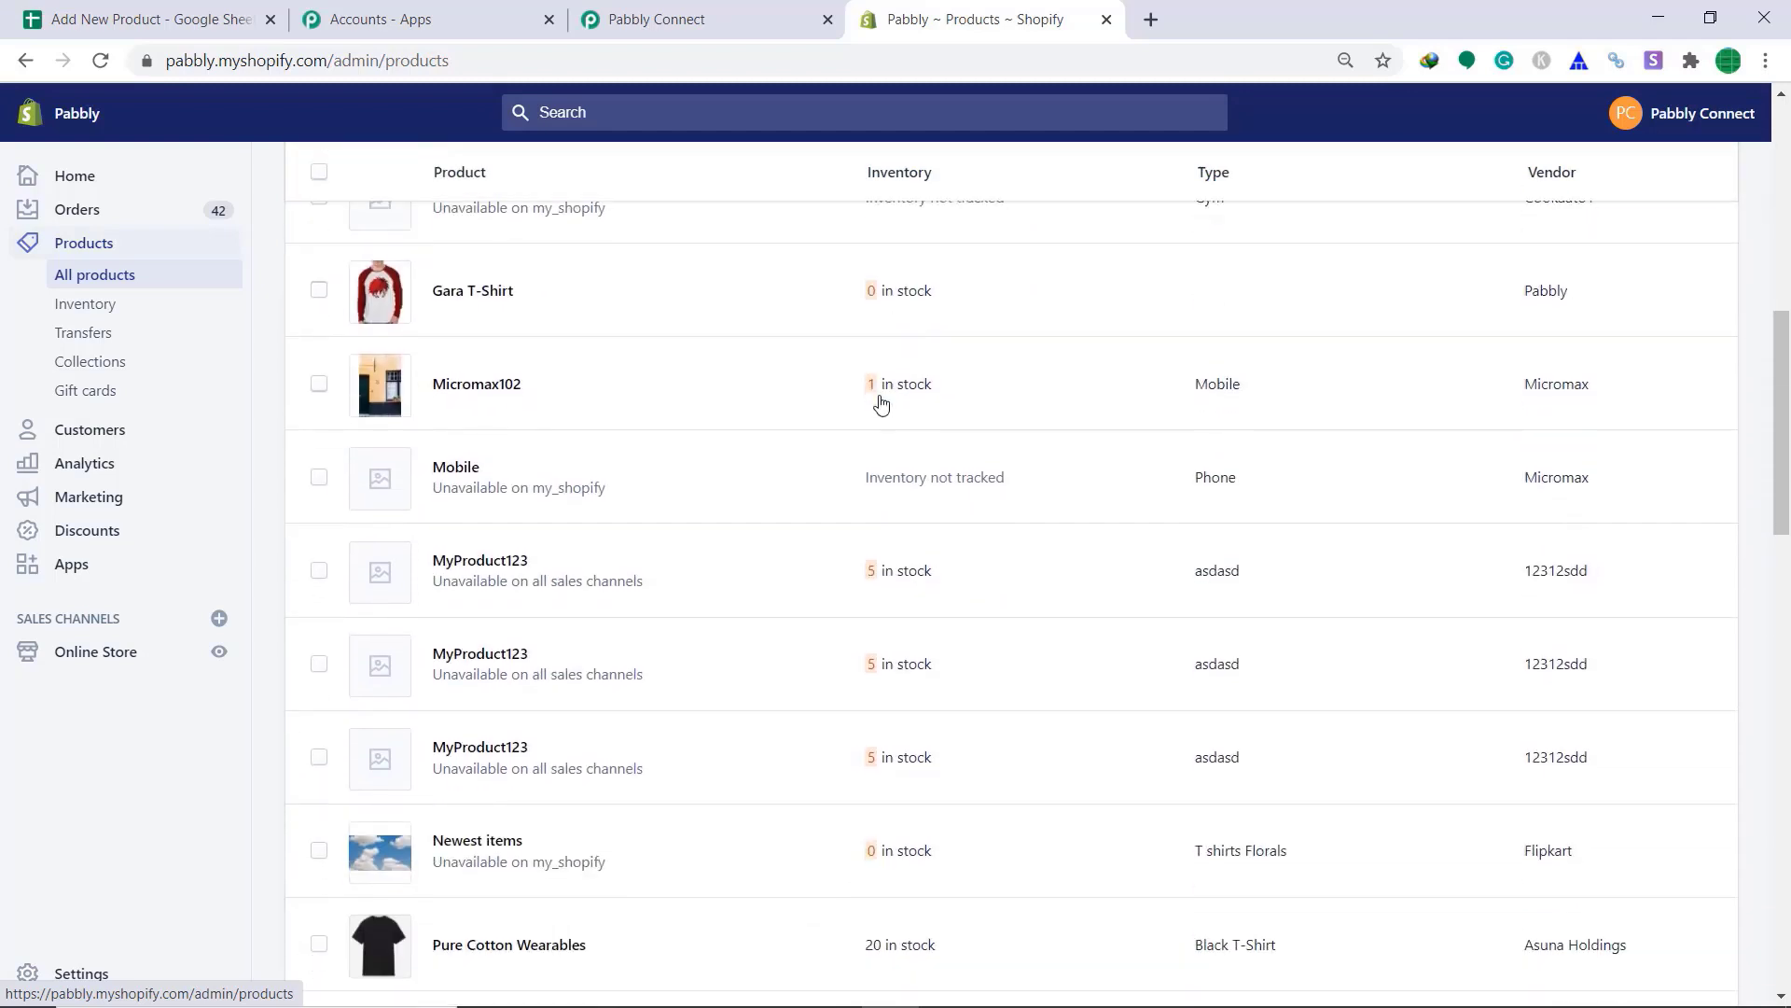
scroll(881, 403, "down", 5)
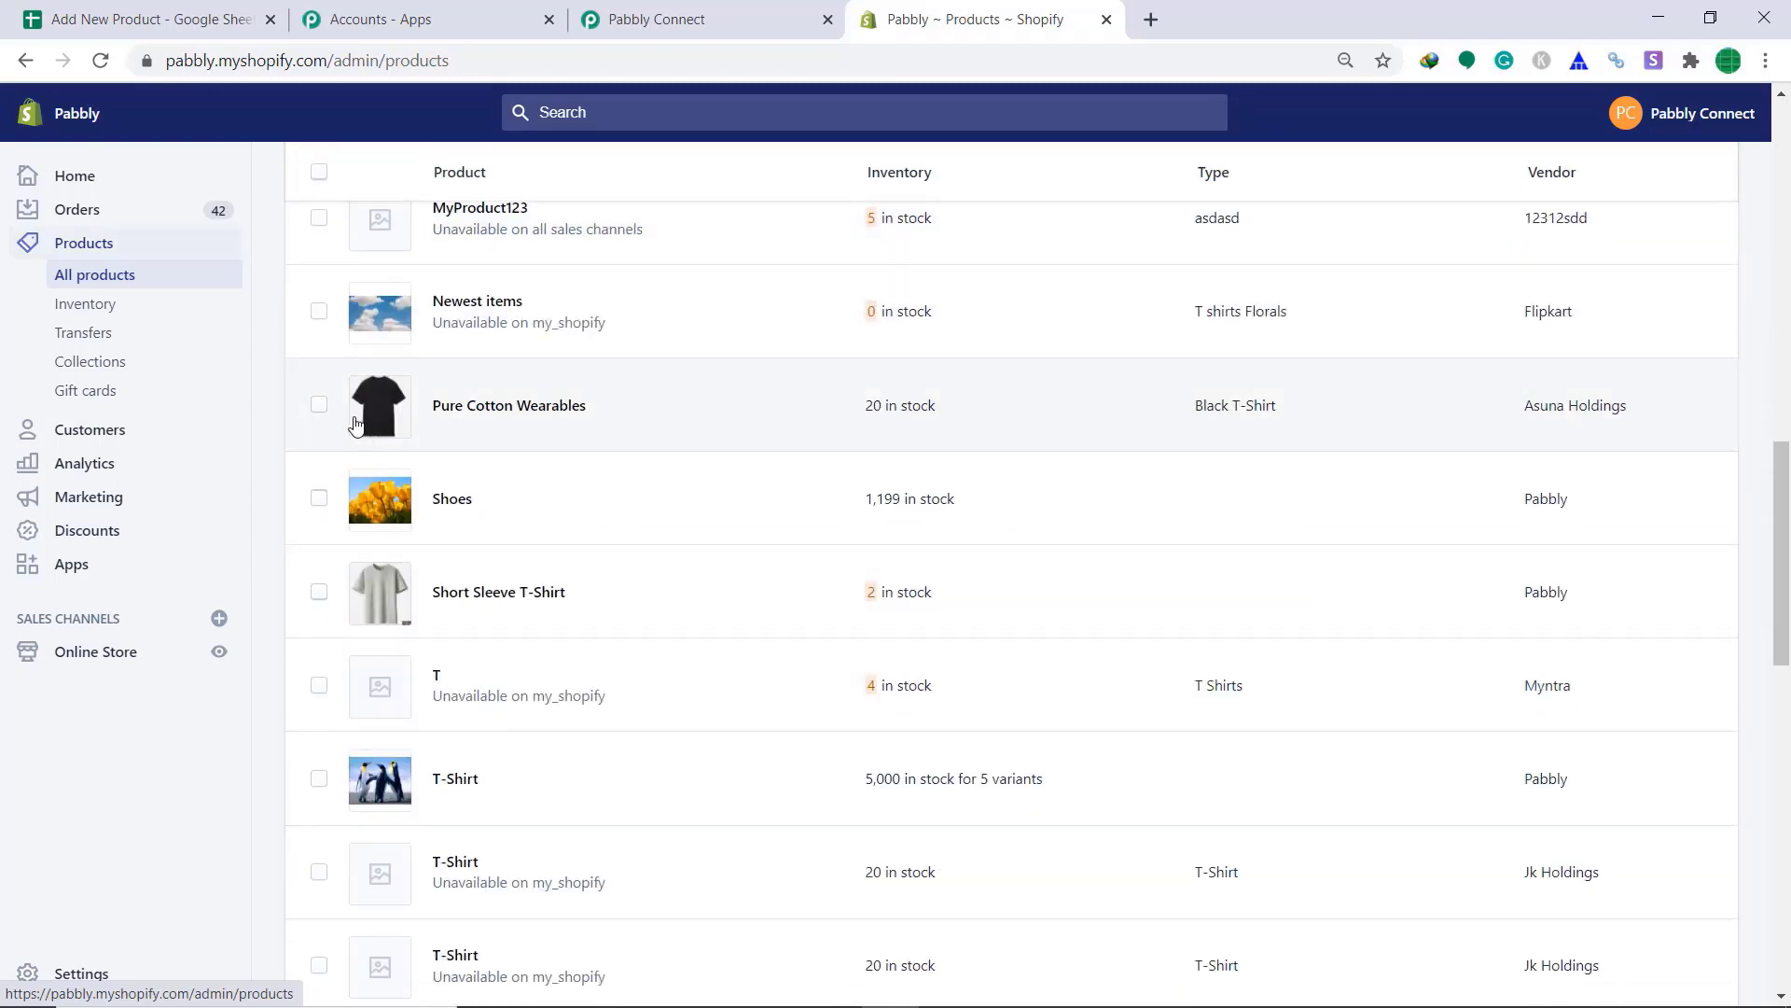
left_click(535, 418)
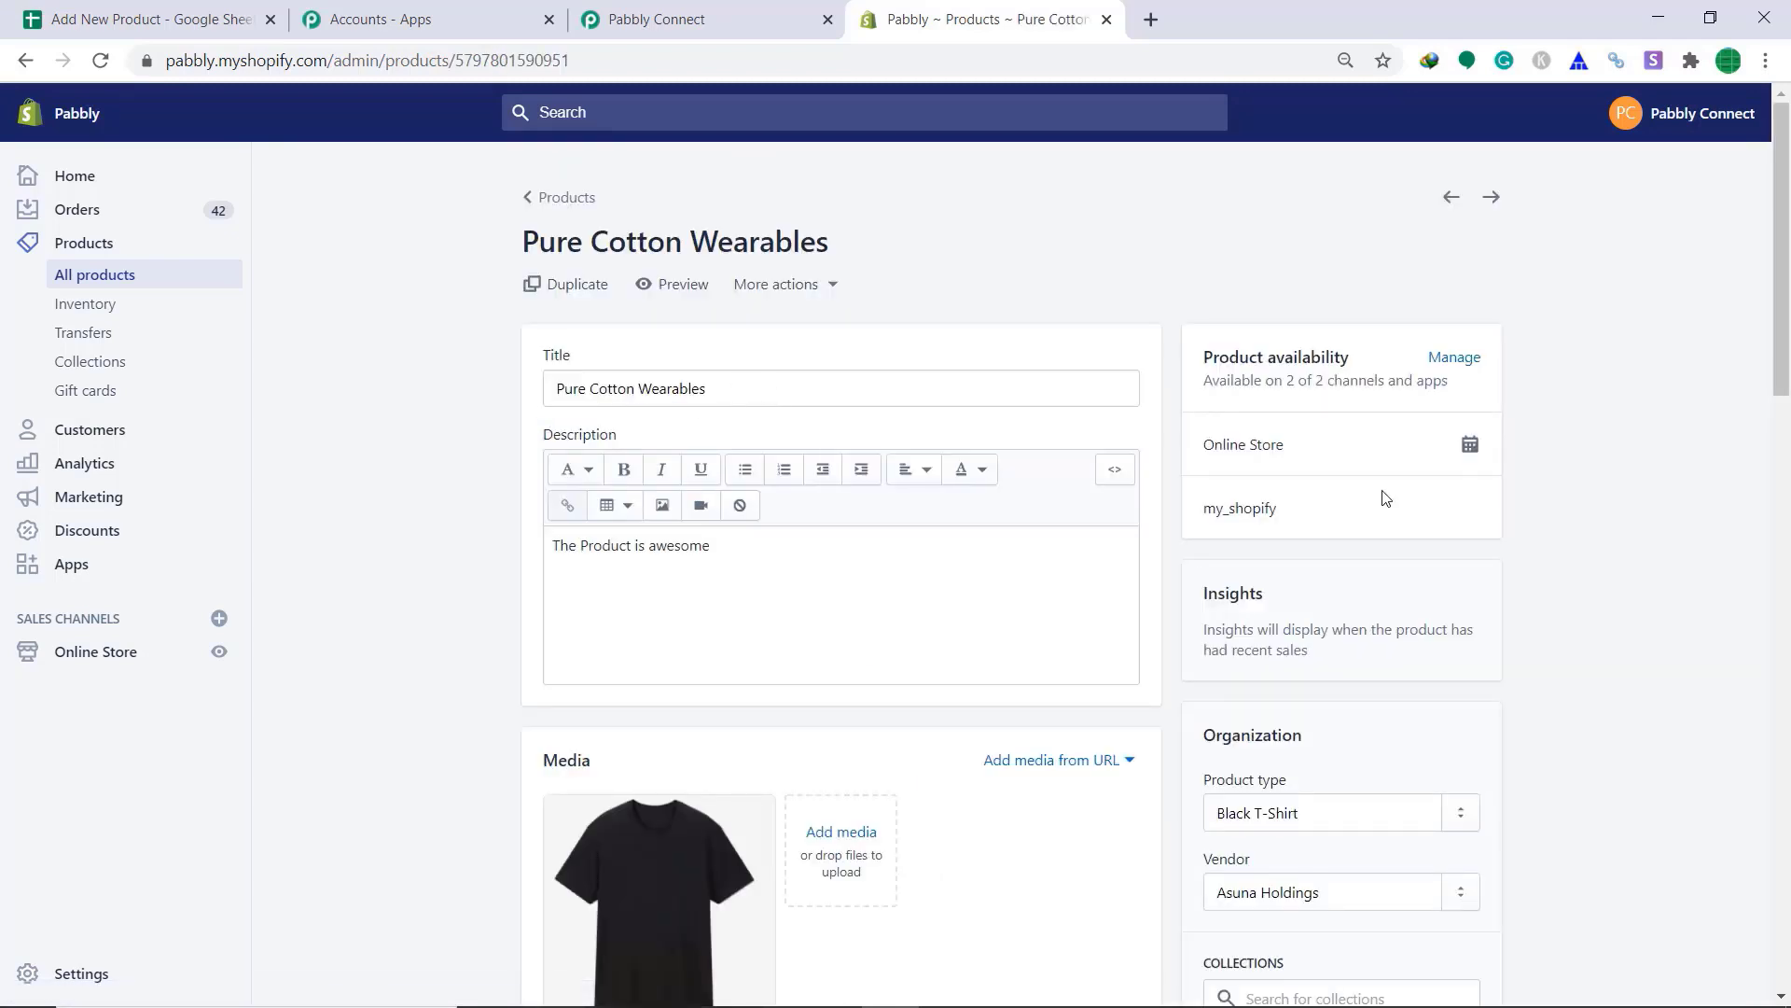
scroll(1385, 496, "down", 1)
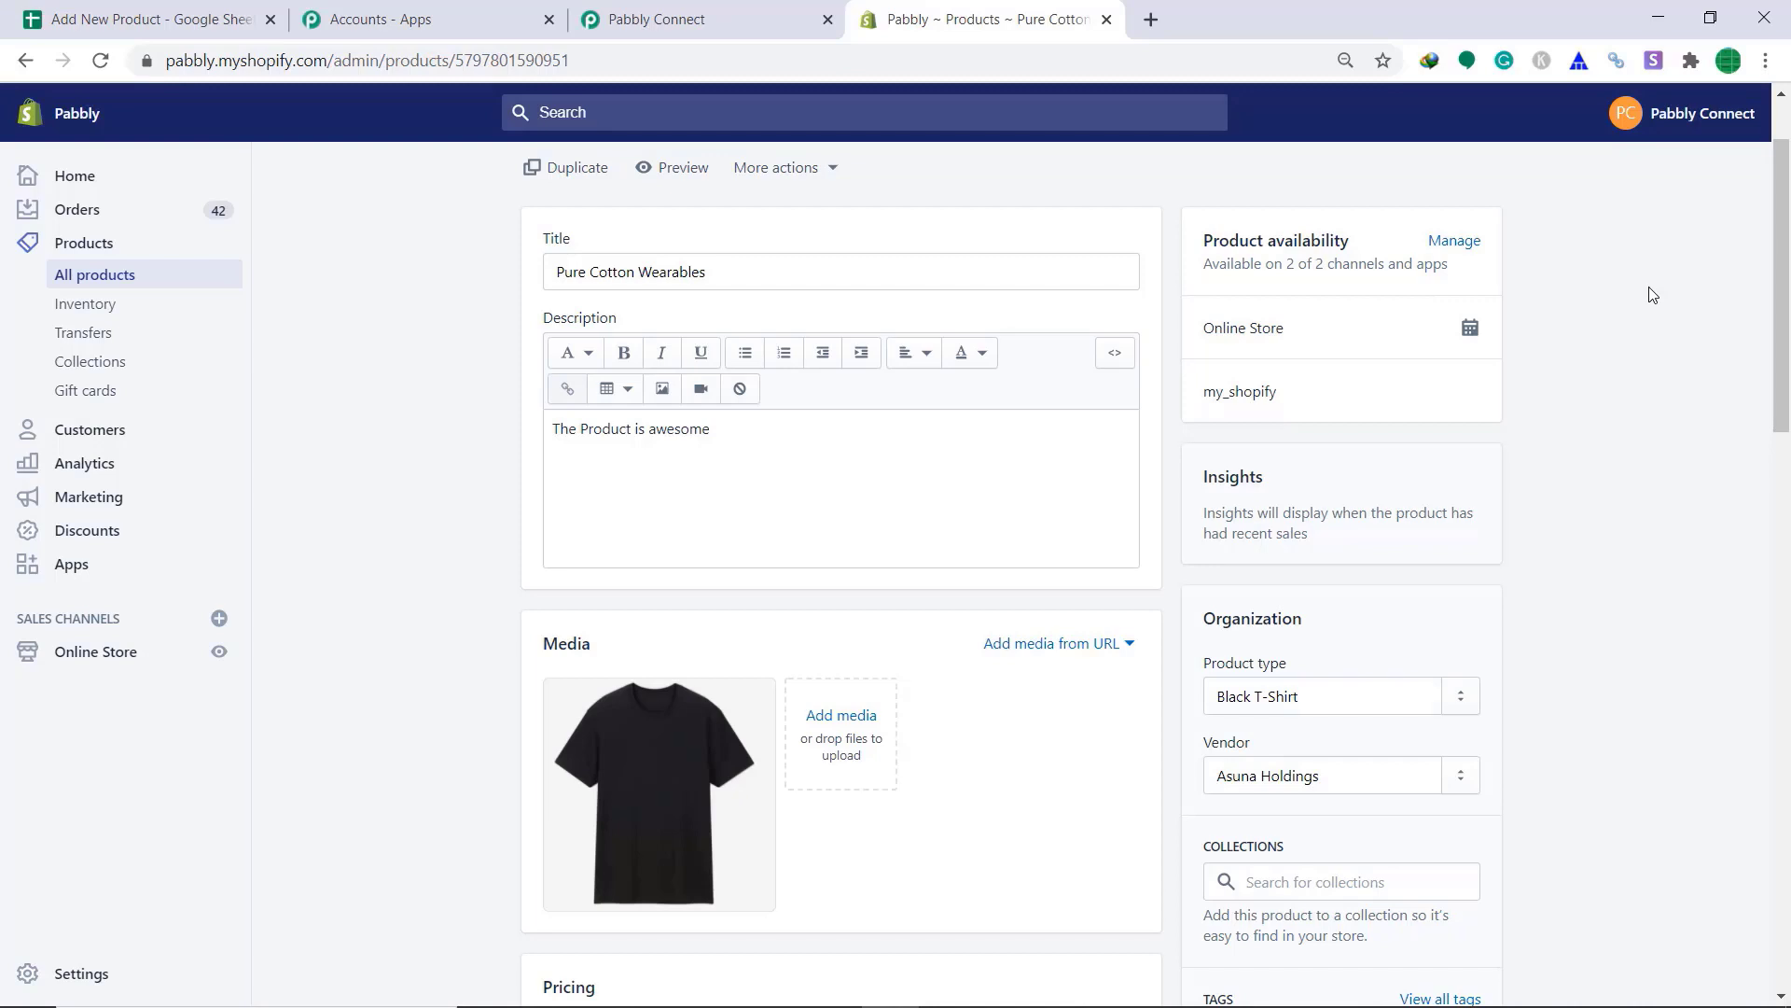
Step: Save the Shopify action step and the Google Sheets trigger step, then collapse the trigger
left_click(644, 17)
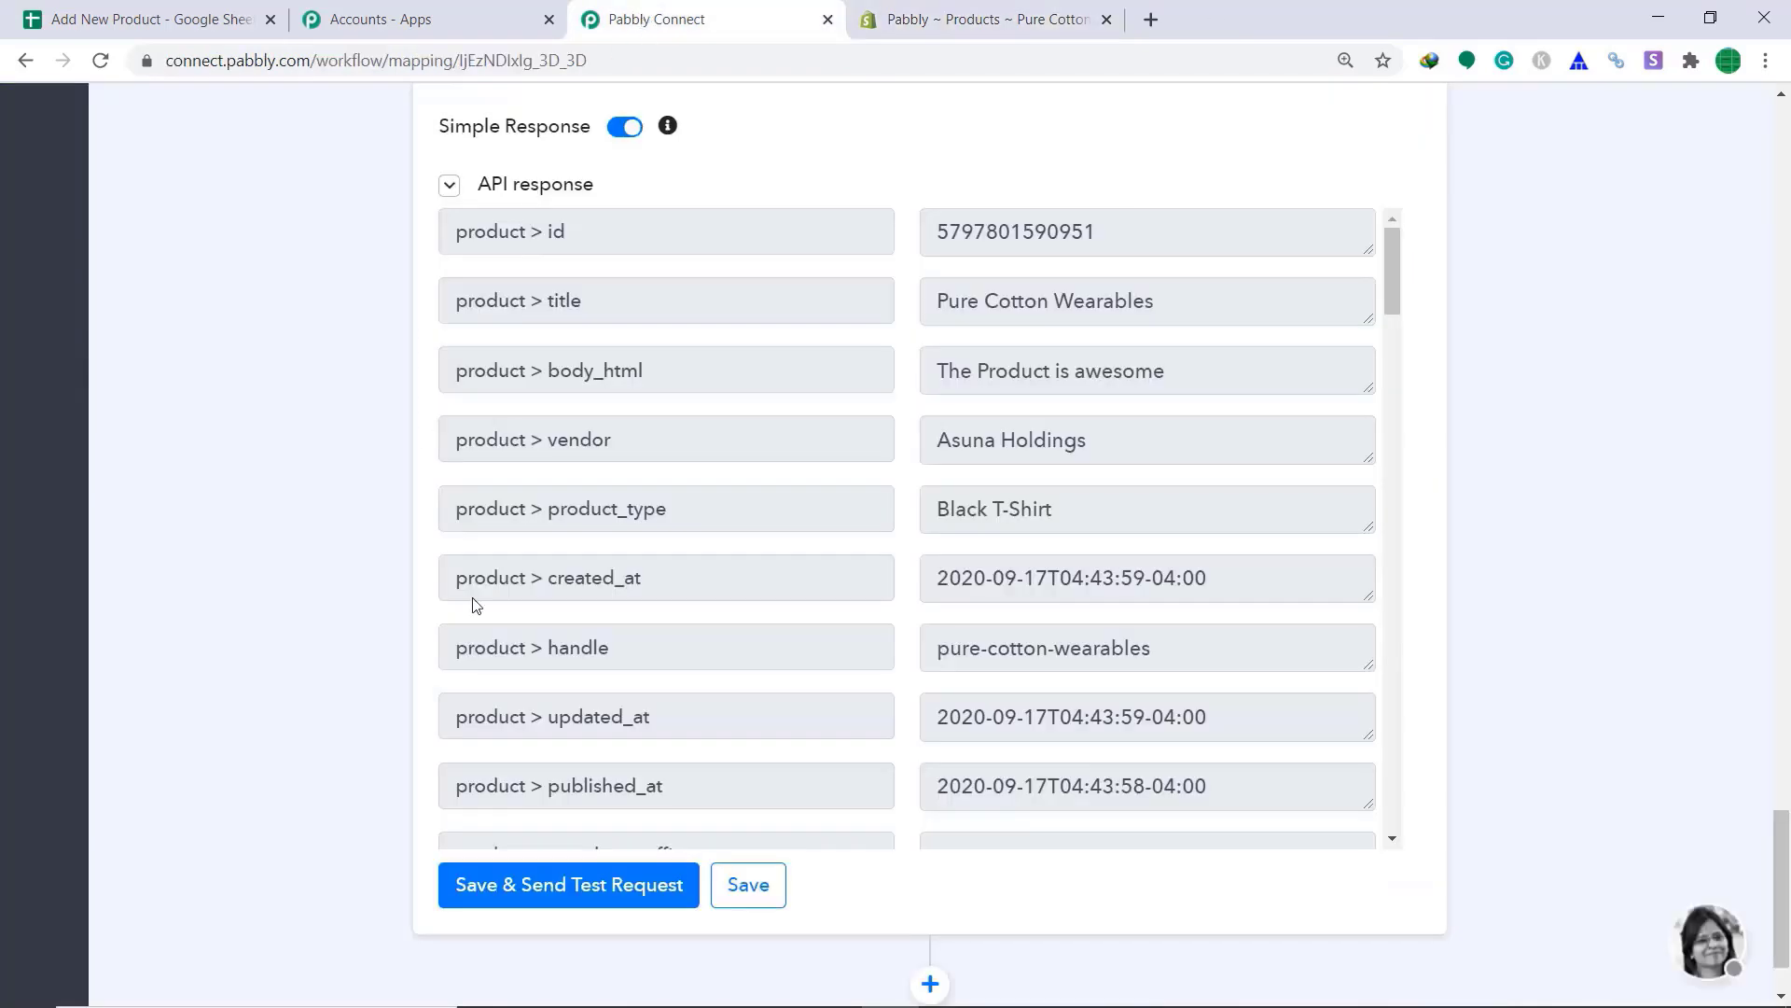
left_click(770, 889)
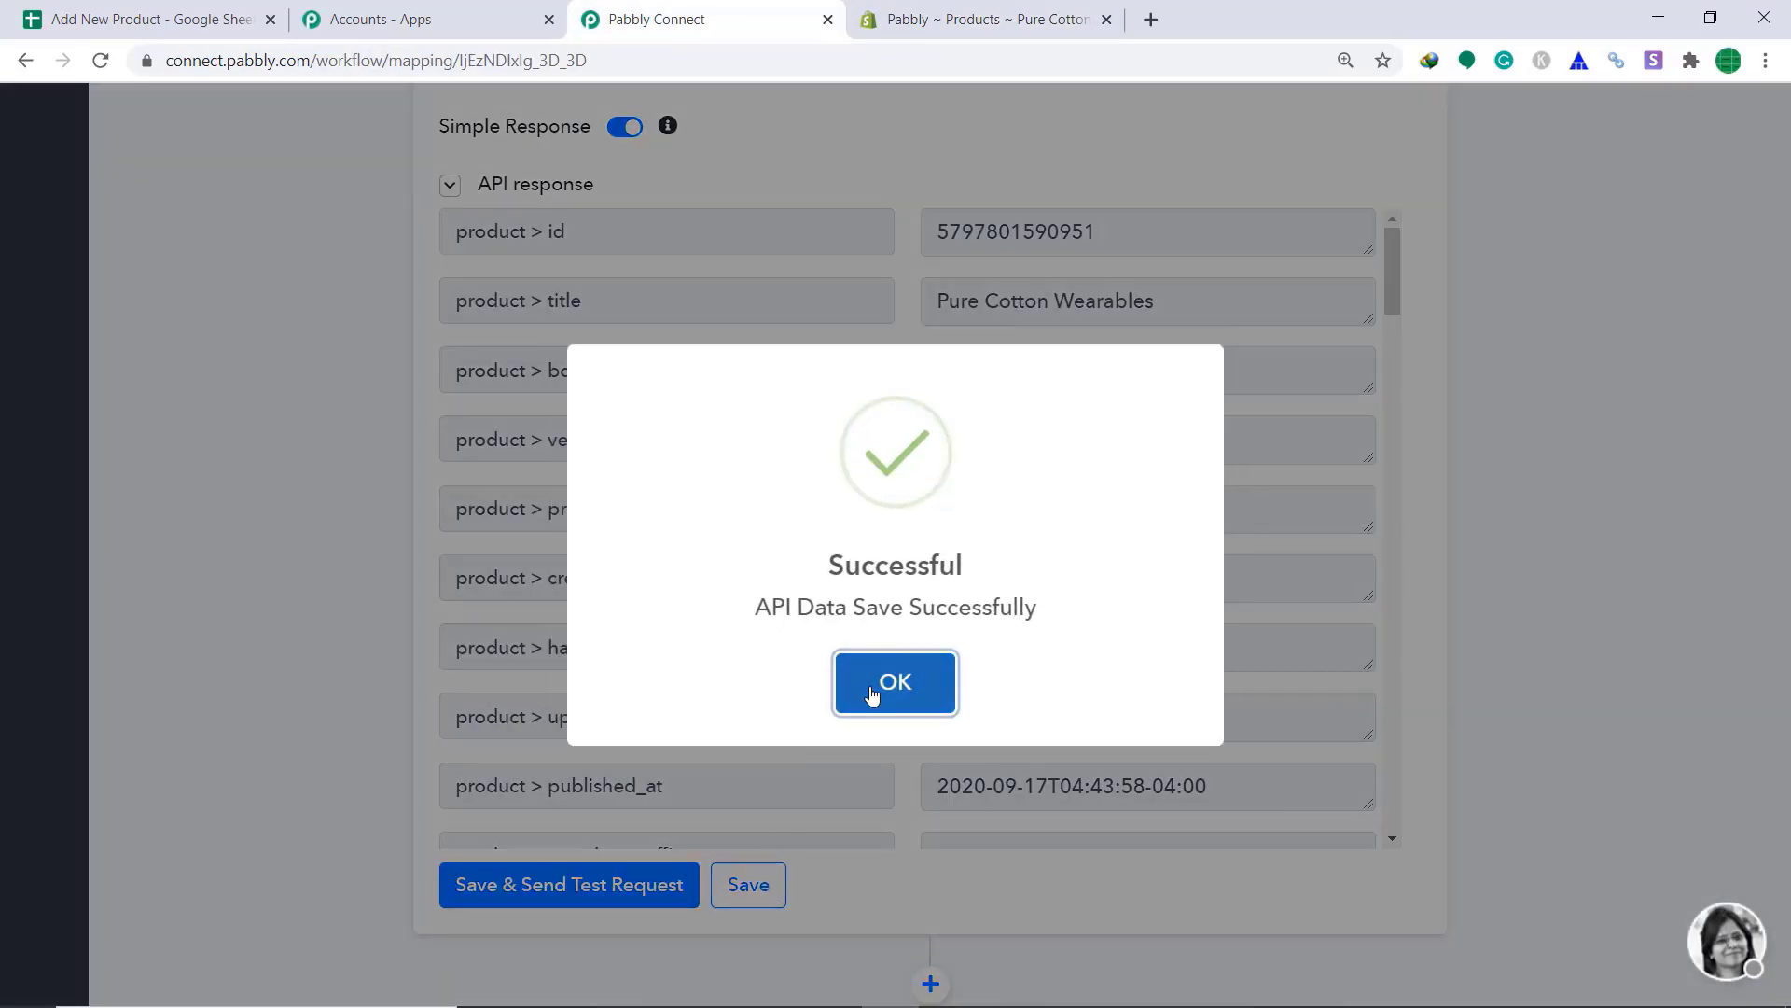
left_click(877, 691)
scroll(1166, 617, "up", 20)
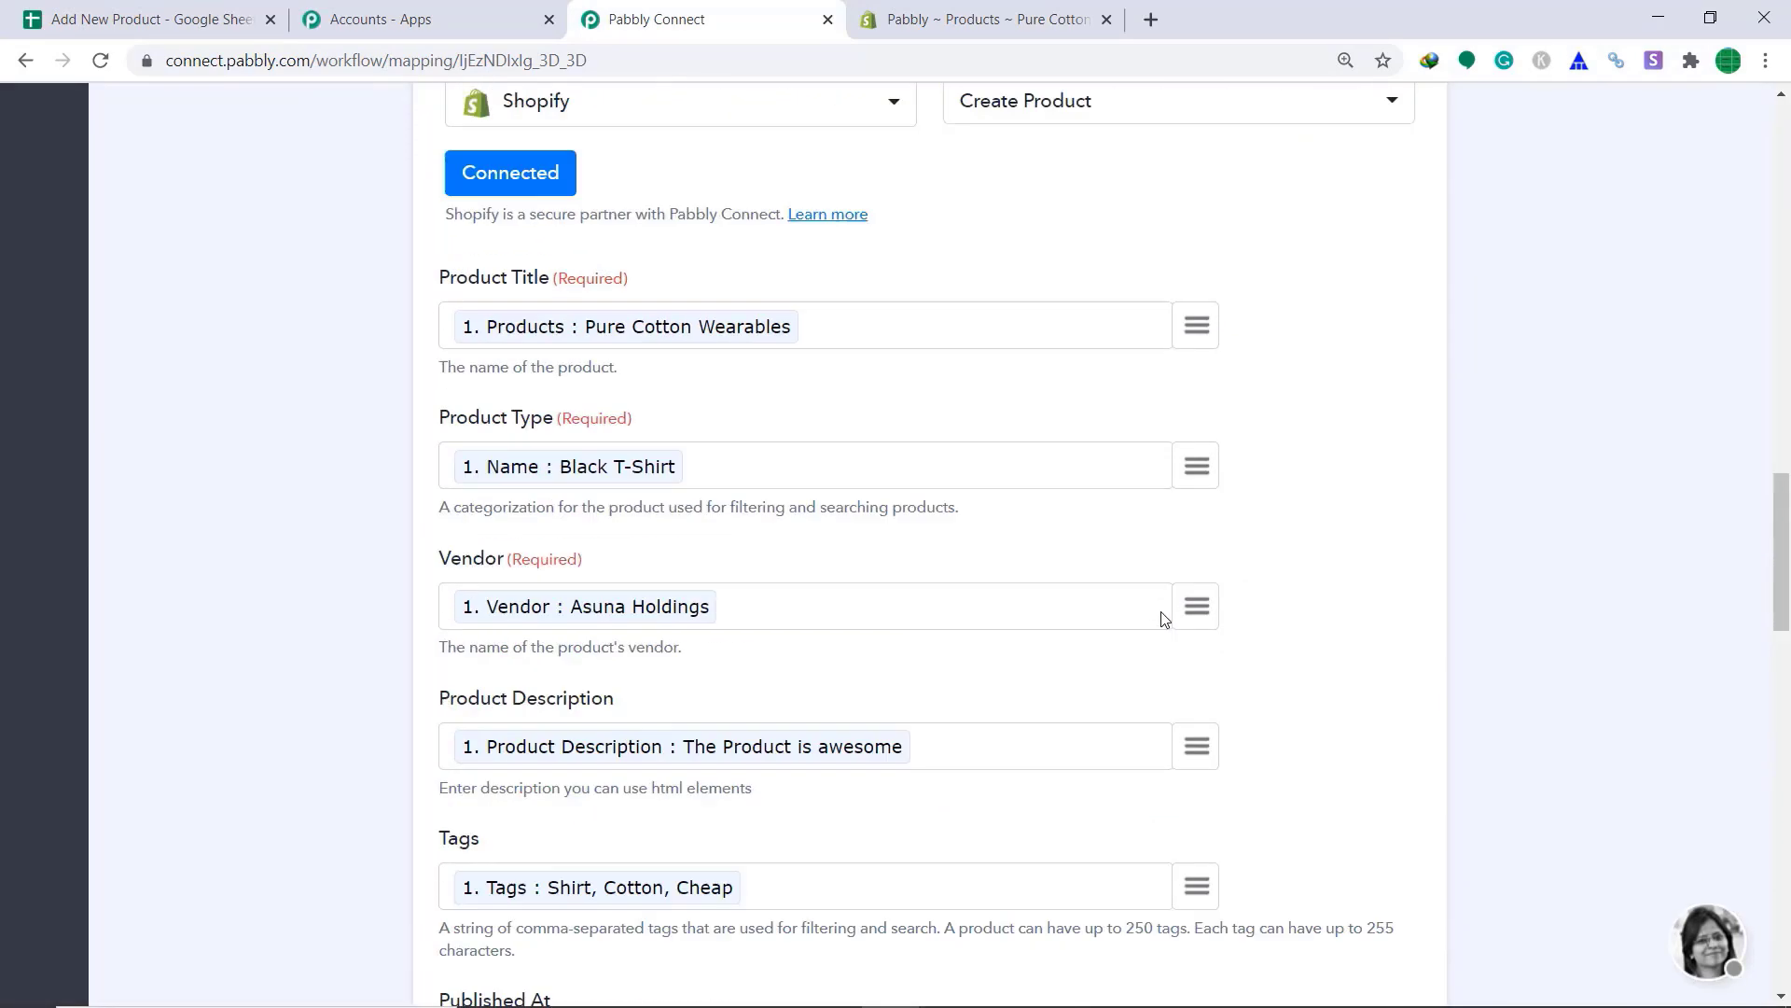
scroll(960, 379, "up", 4)
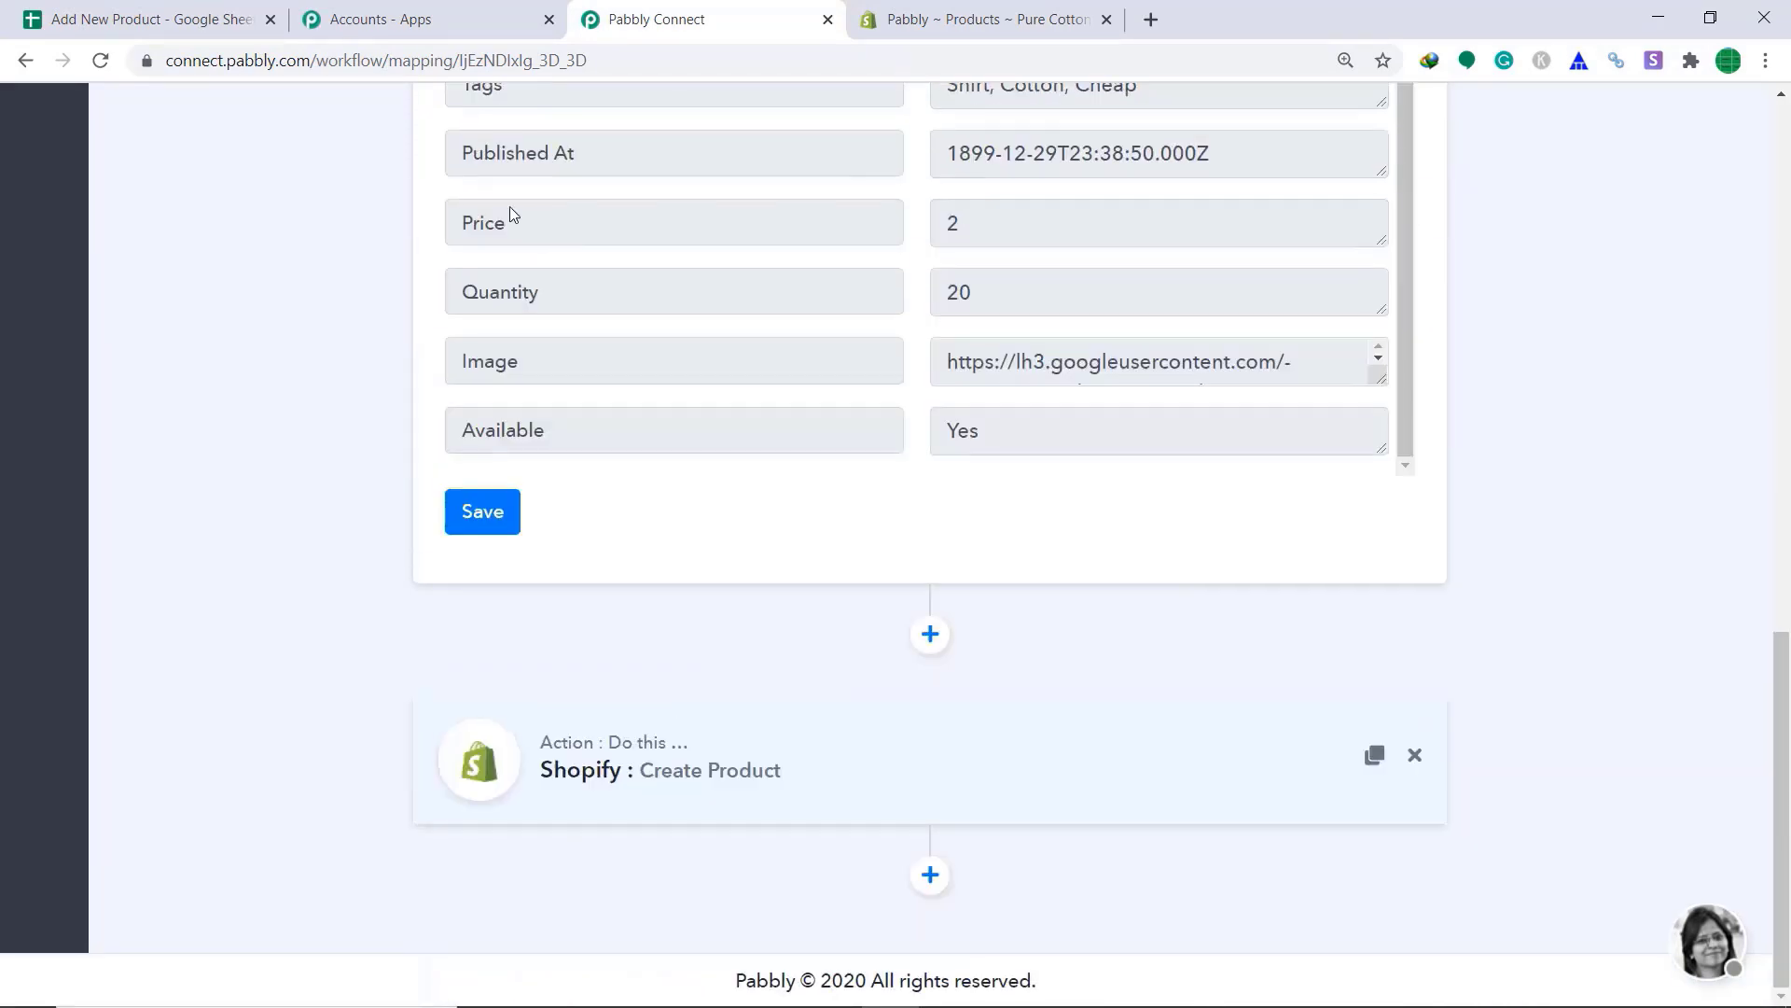
left_click(489, 521)
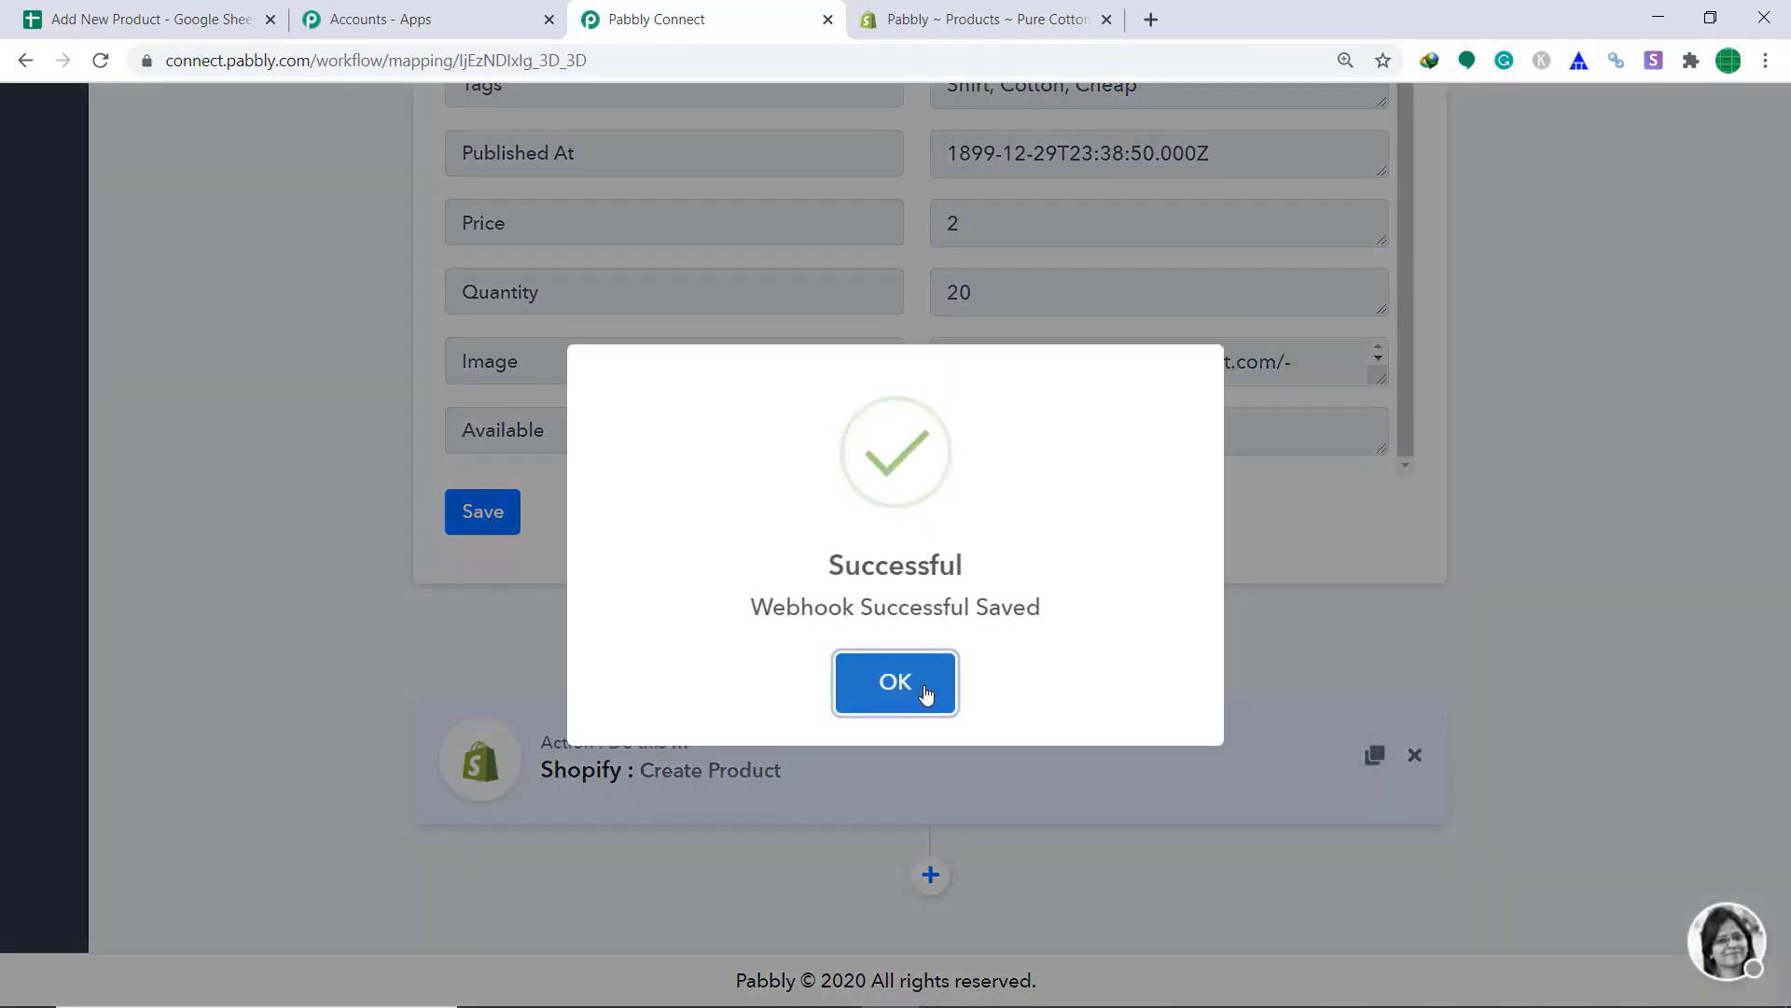
left_click(924, 688)
scroll(1722, 416, "up", 8)
scroll(1722, 416, "up", 8)
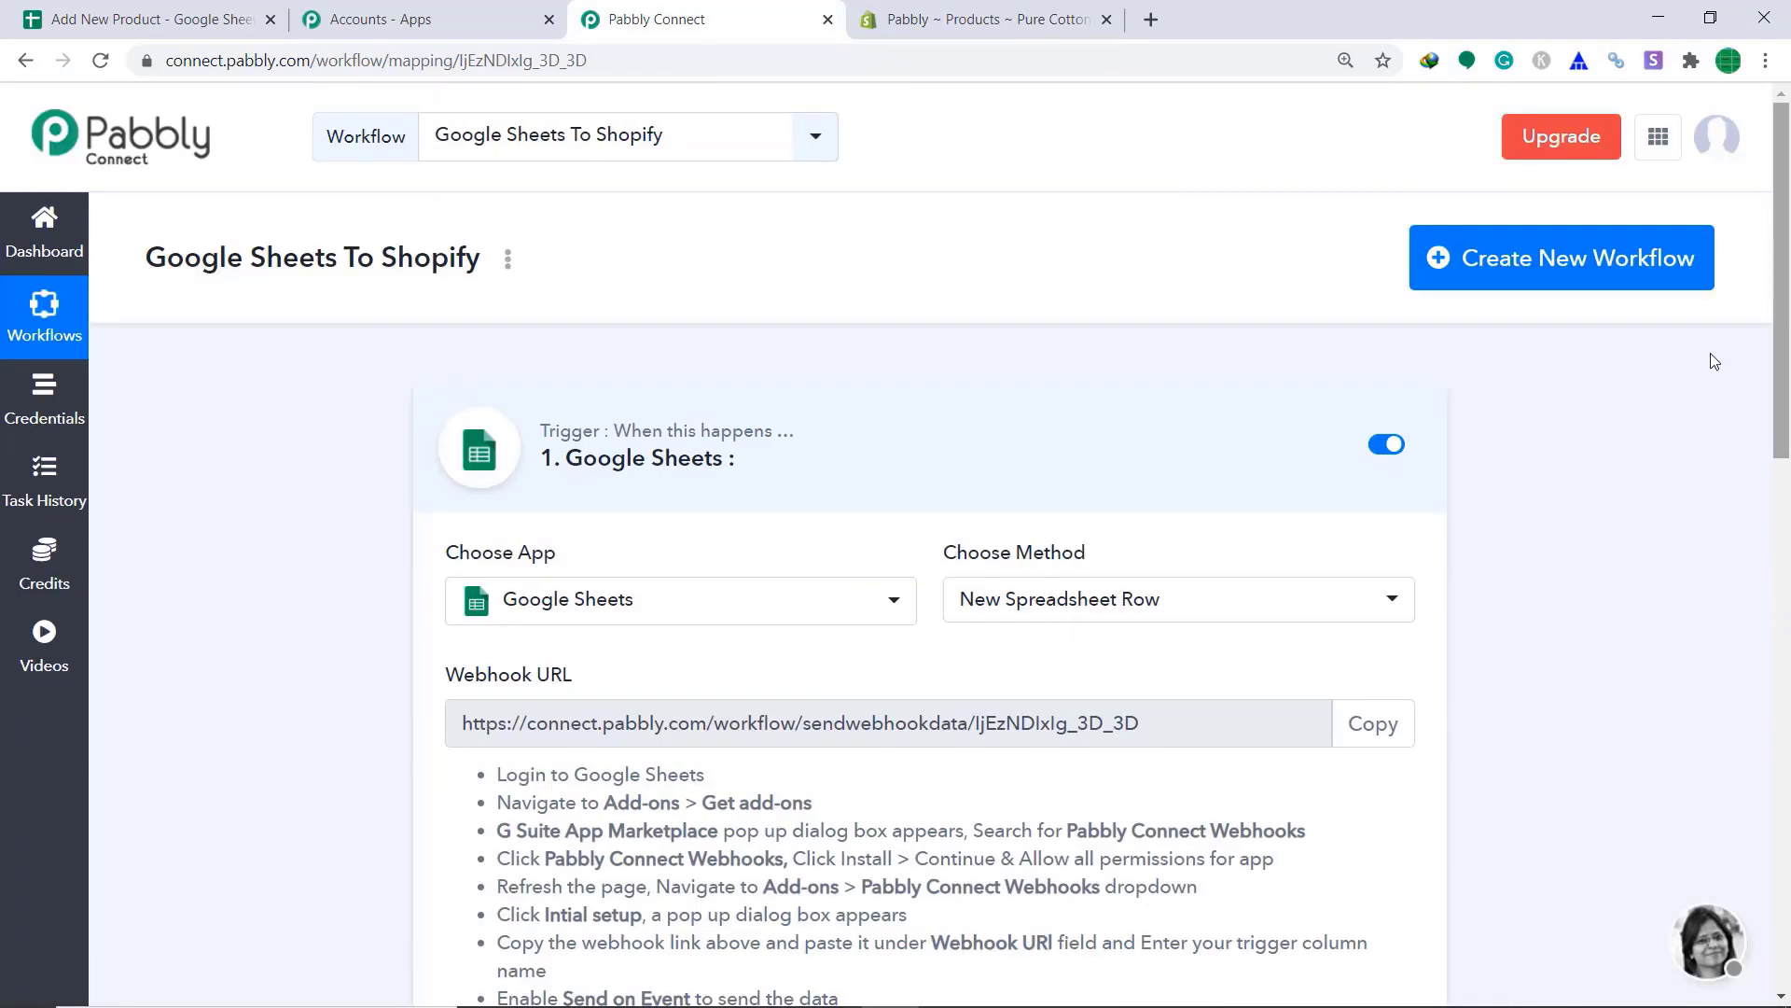
left_click(1040, 444)
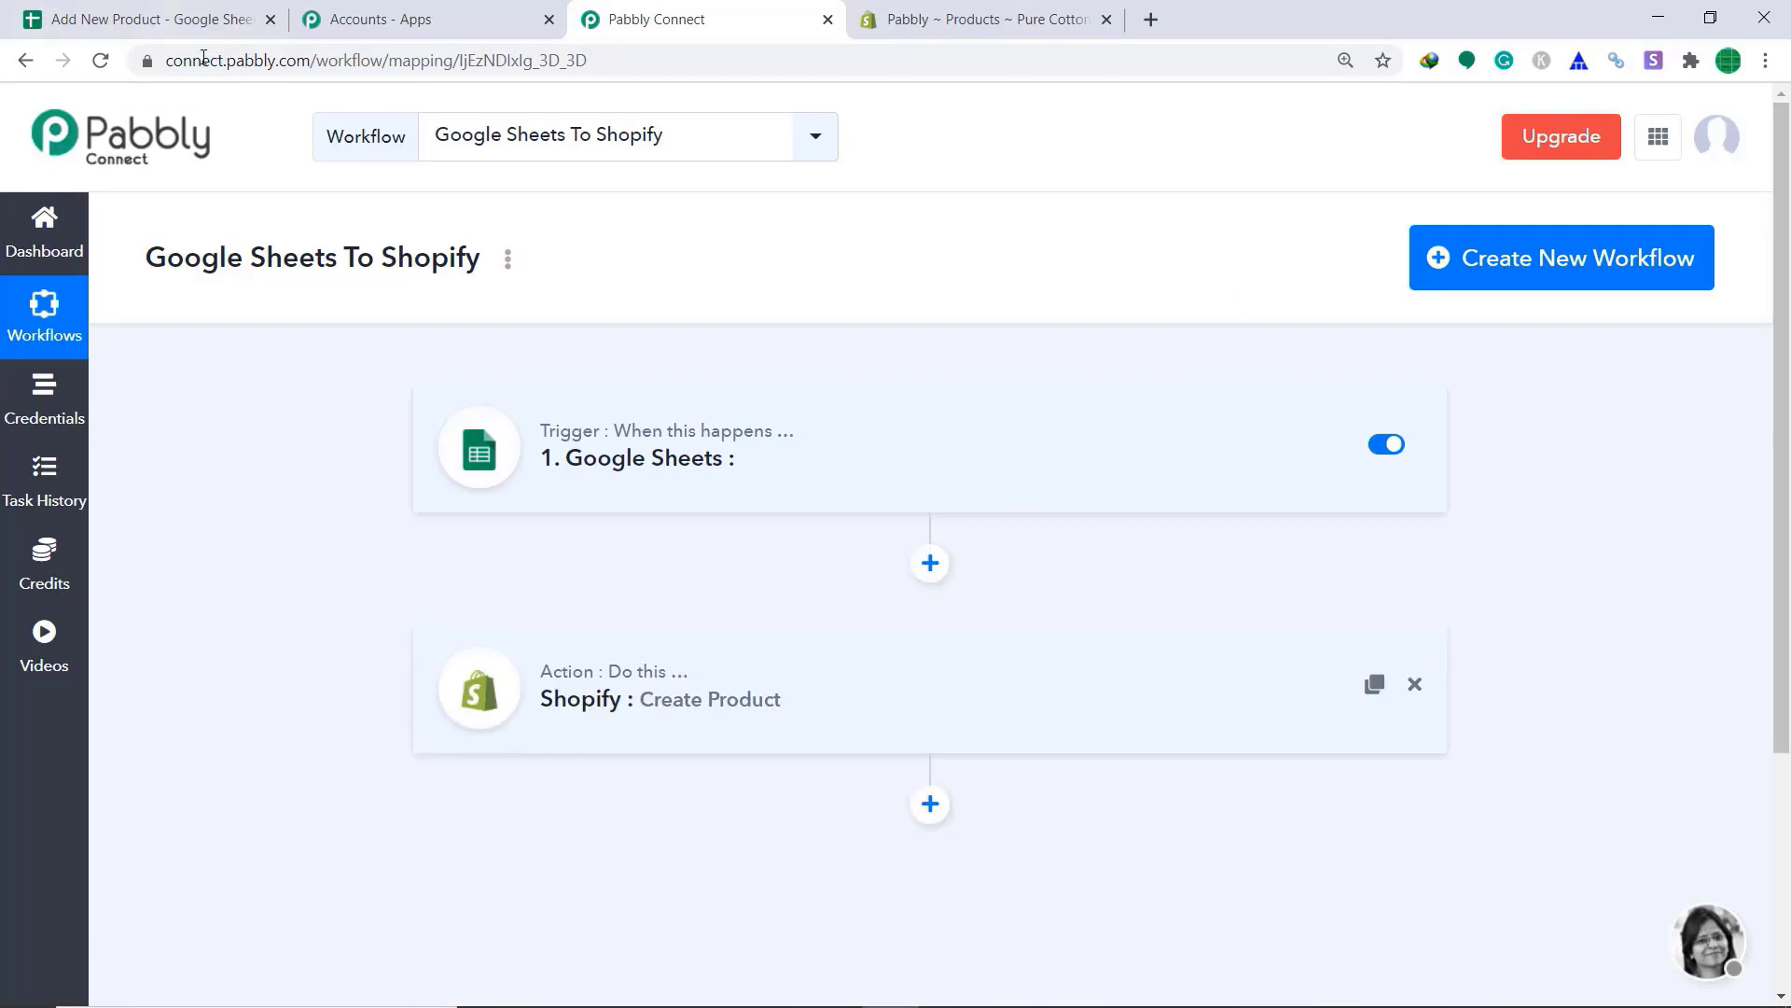
Step: Submit the webhook add-on's initial setup and make the sheet send rows on events
left_click(224, 15)
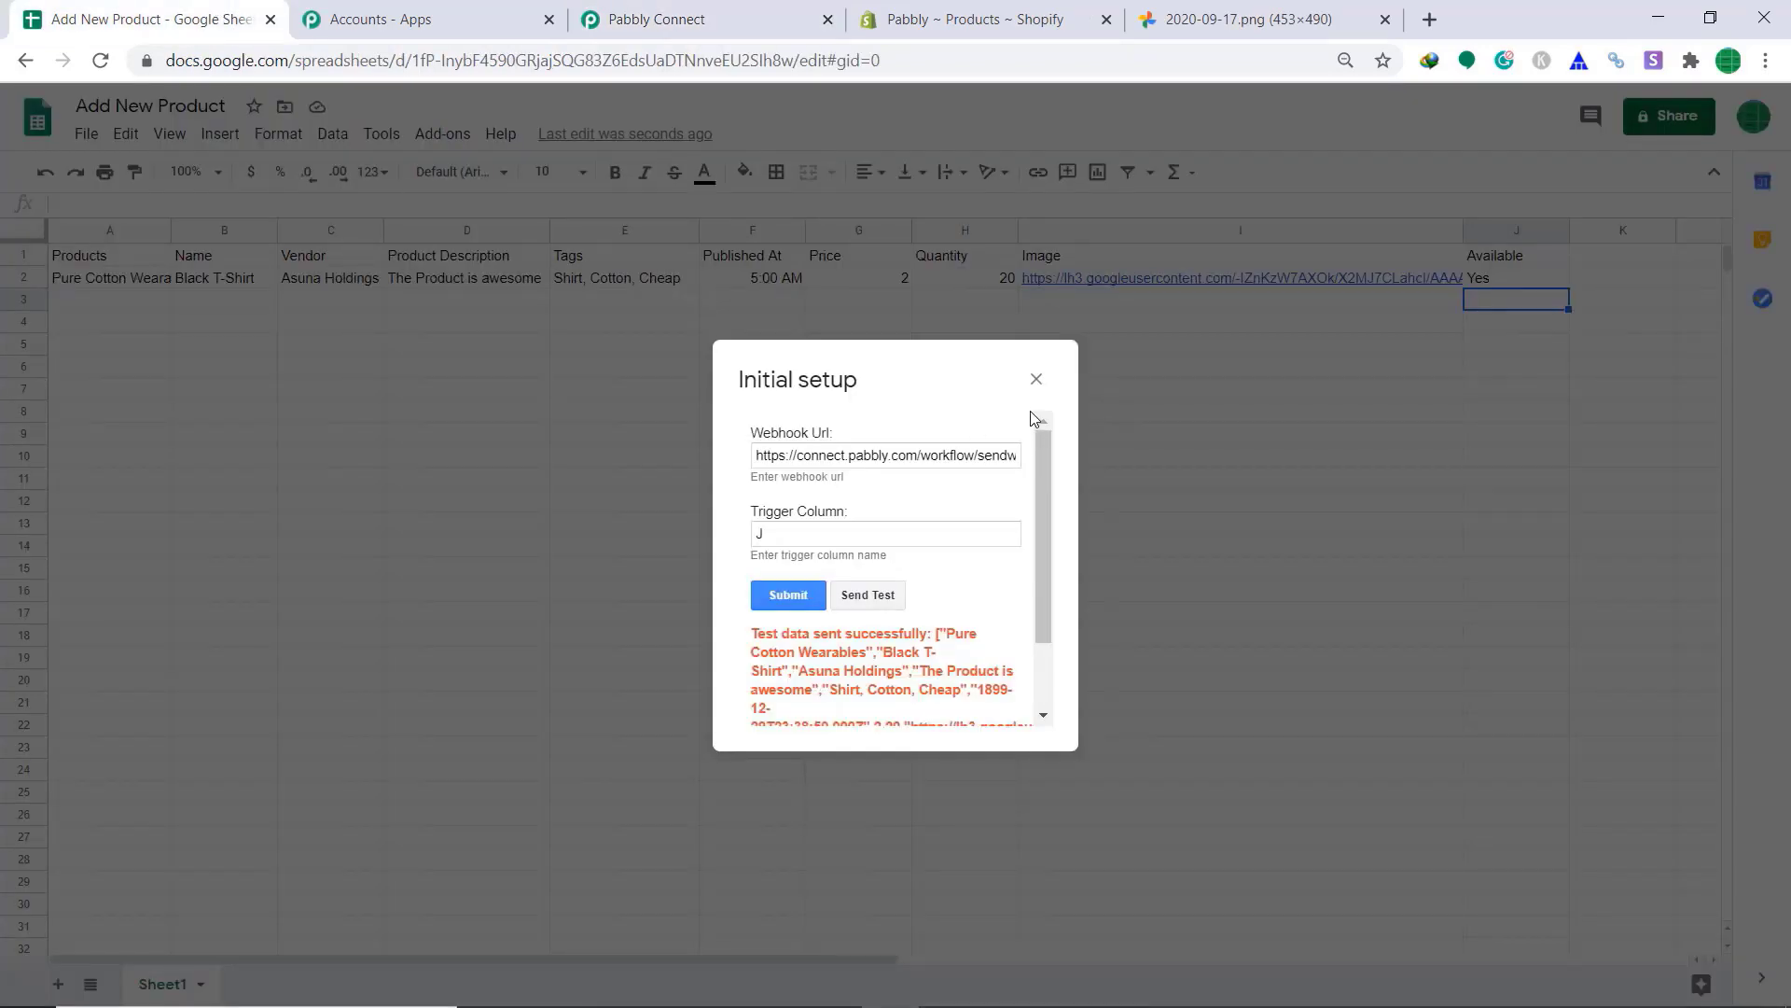
left_click(788, 597)
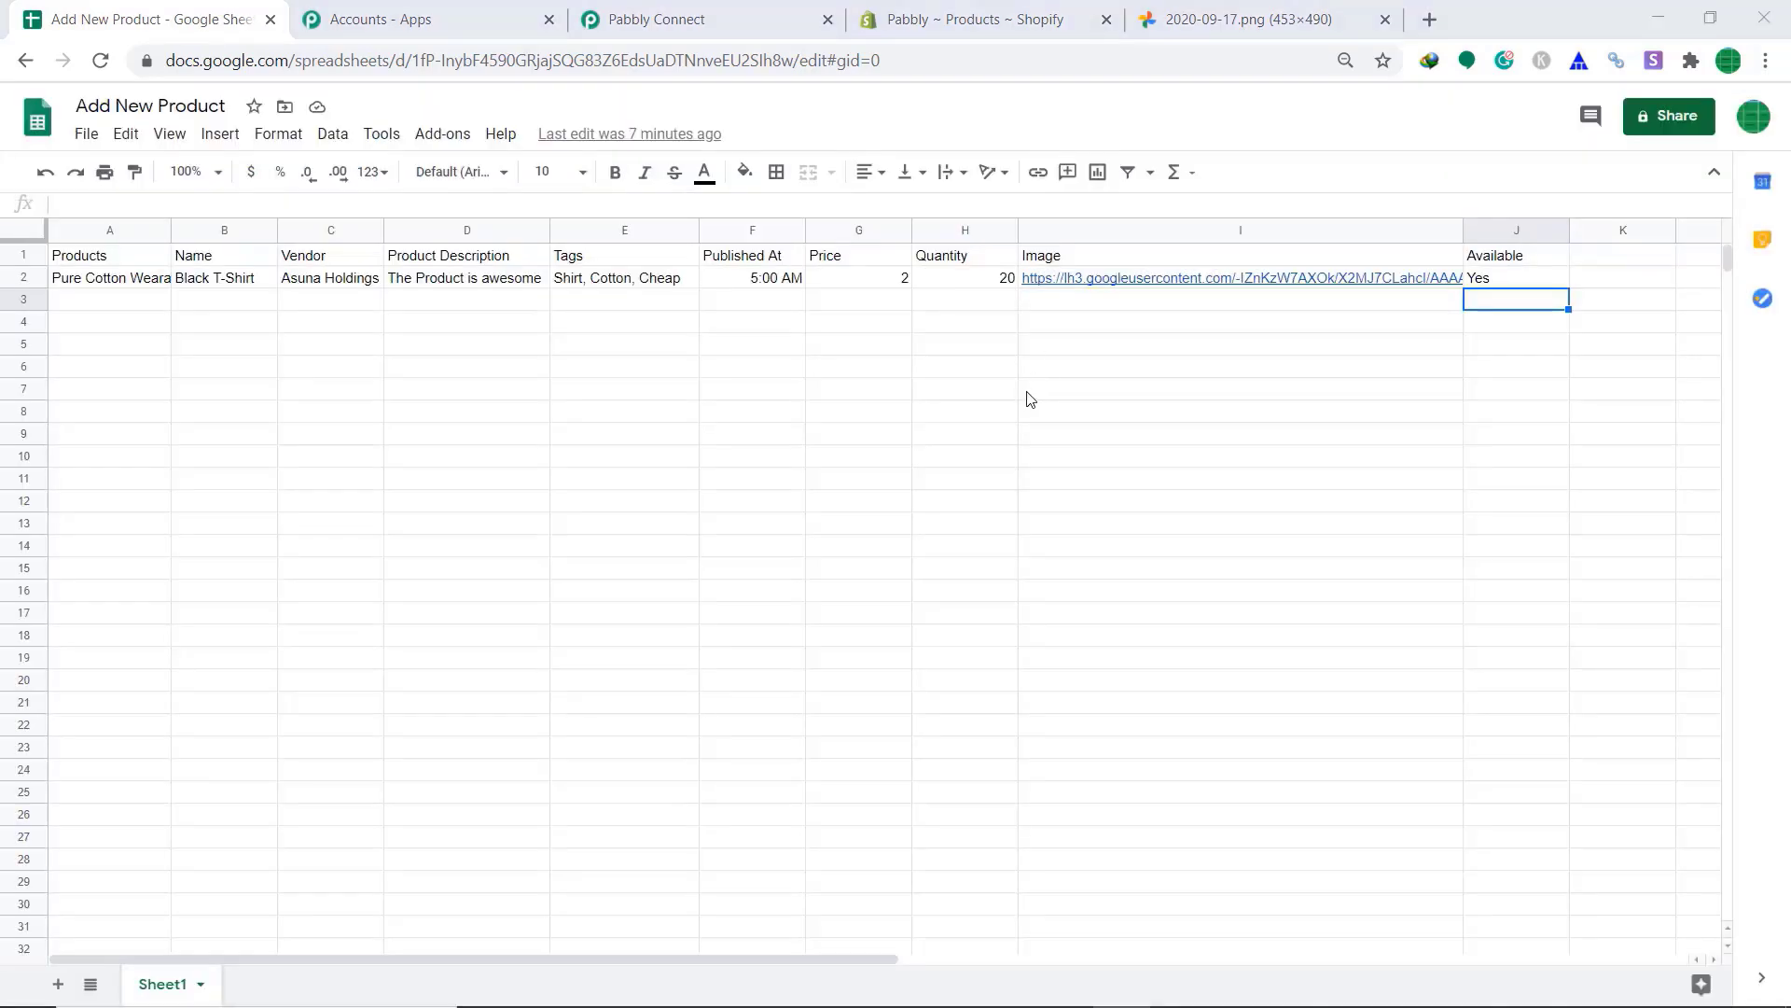
left_click(459, 138)
mouse_move(501, 224)
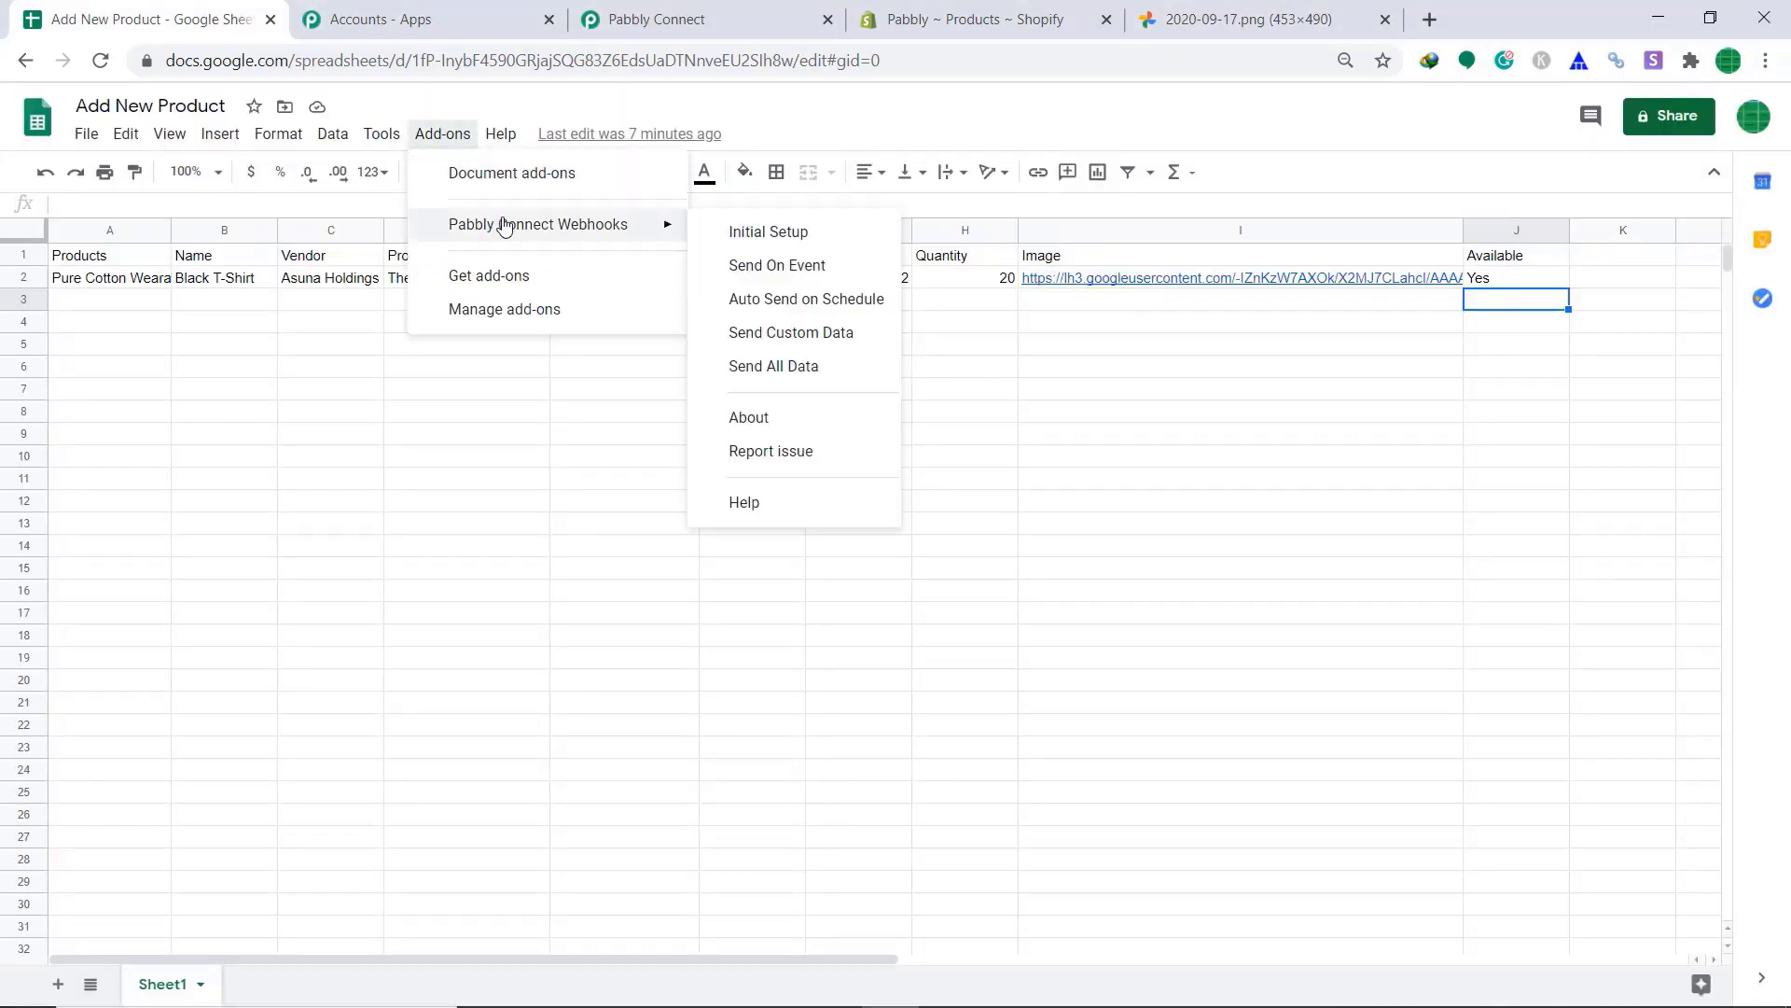
left_click(757, 266)
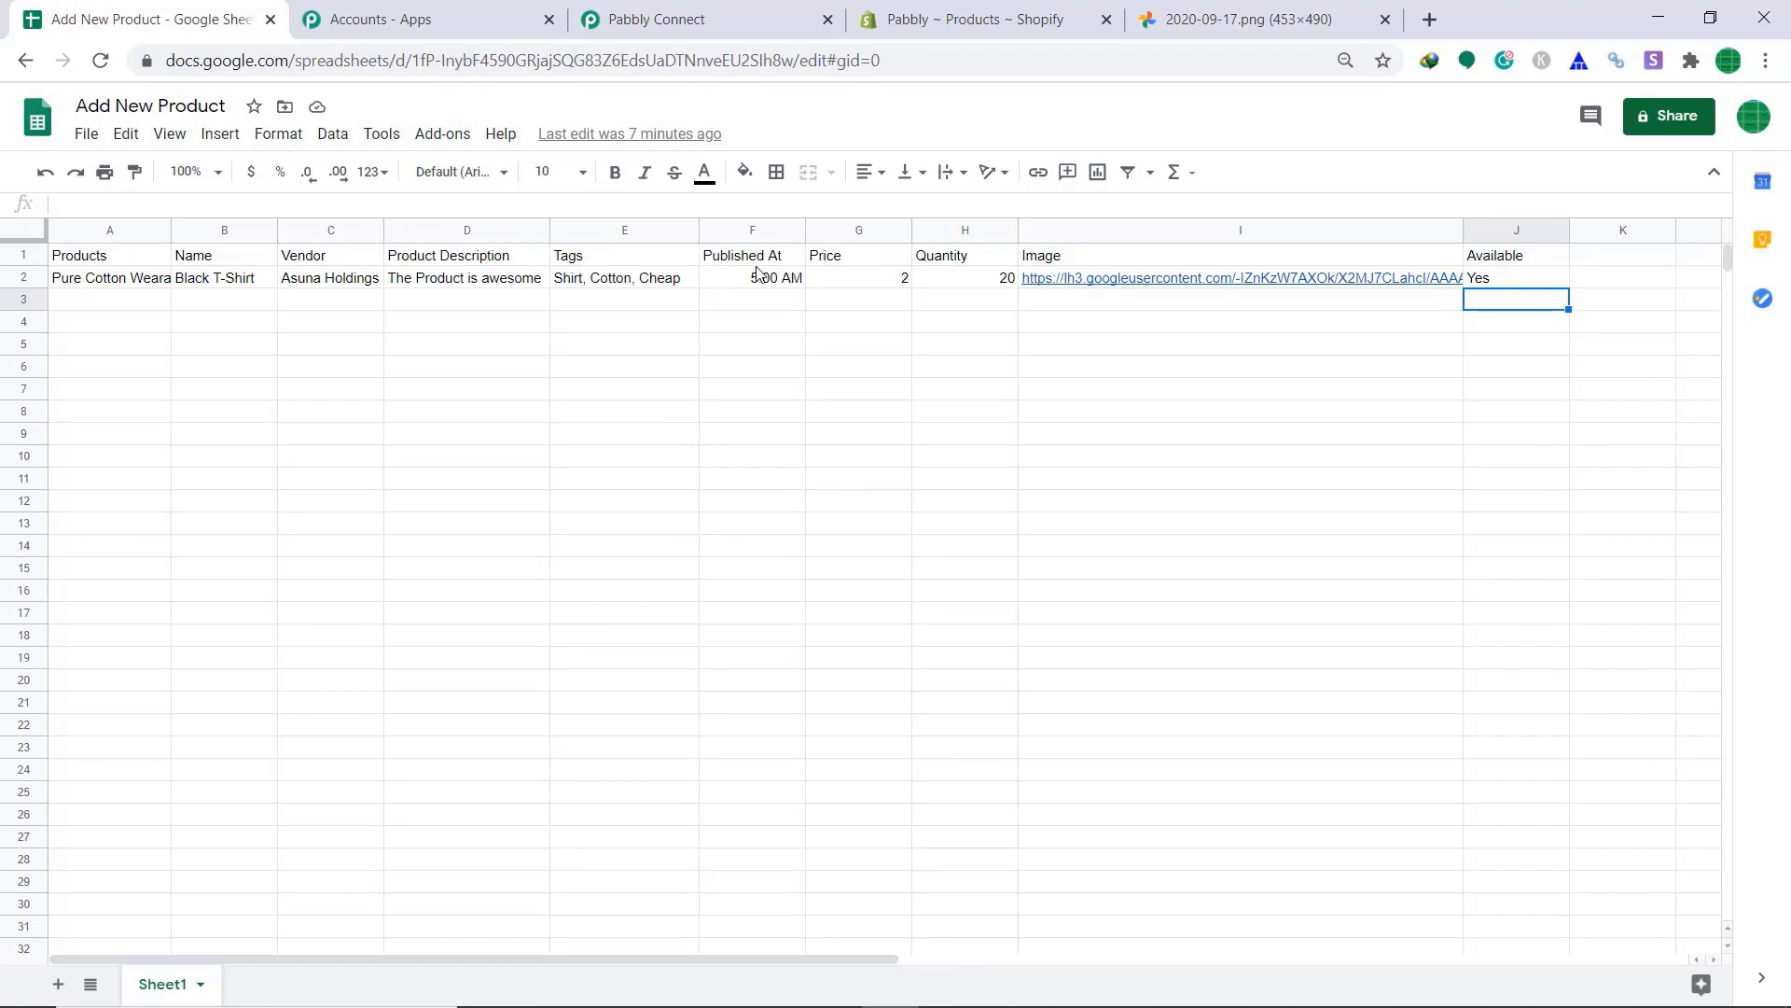
Step: Enter Rough Cotton, Blue Tshirt, Rama Holding and 'Its magic' into cells A3–D3
left_click(103, 300)
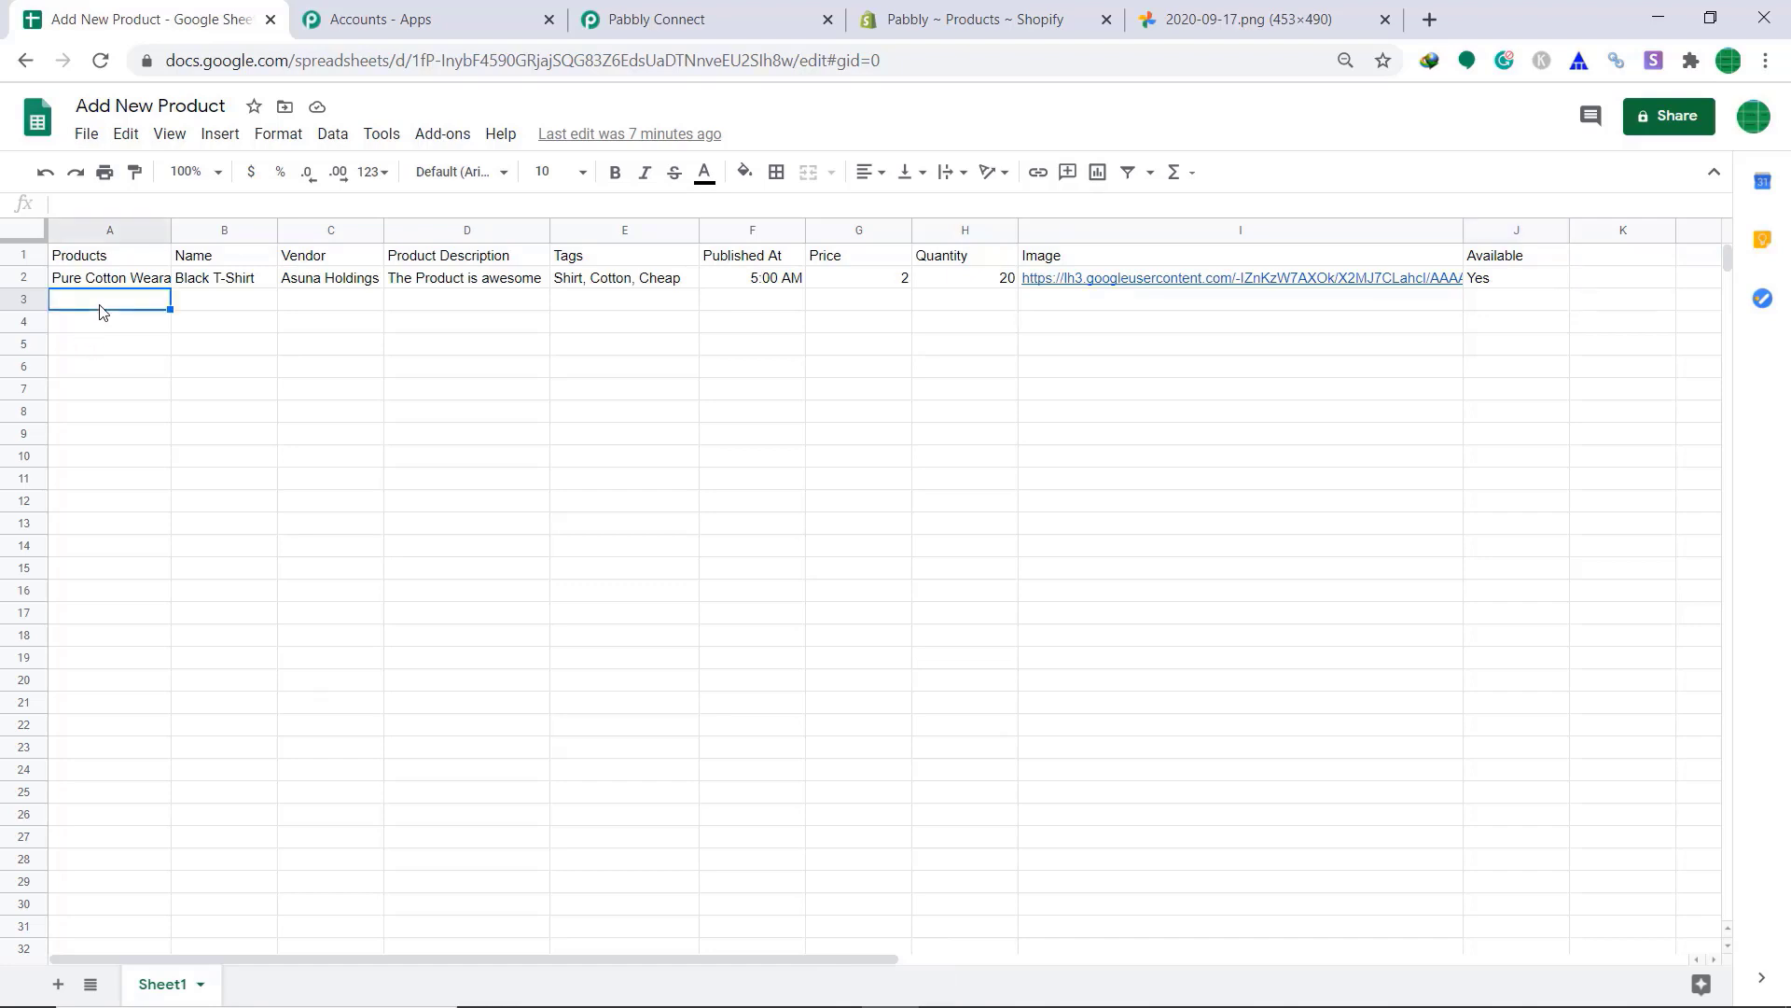
type("Rough Cotton")
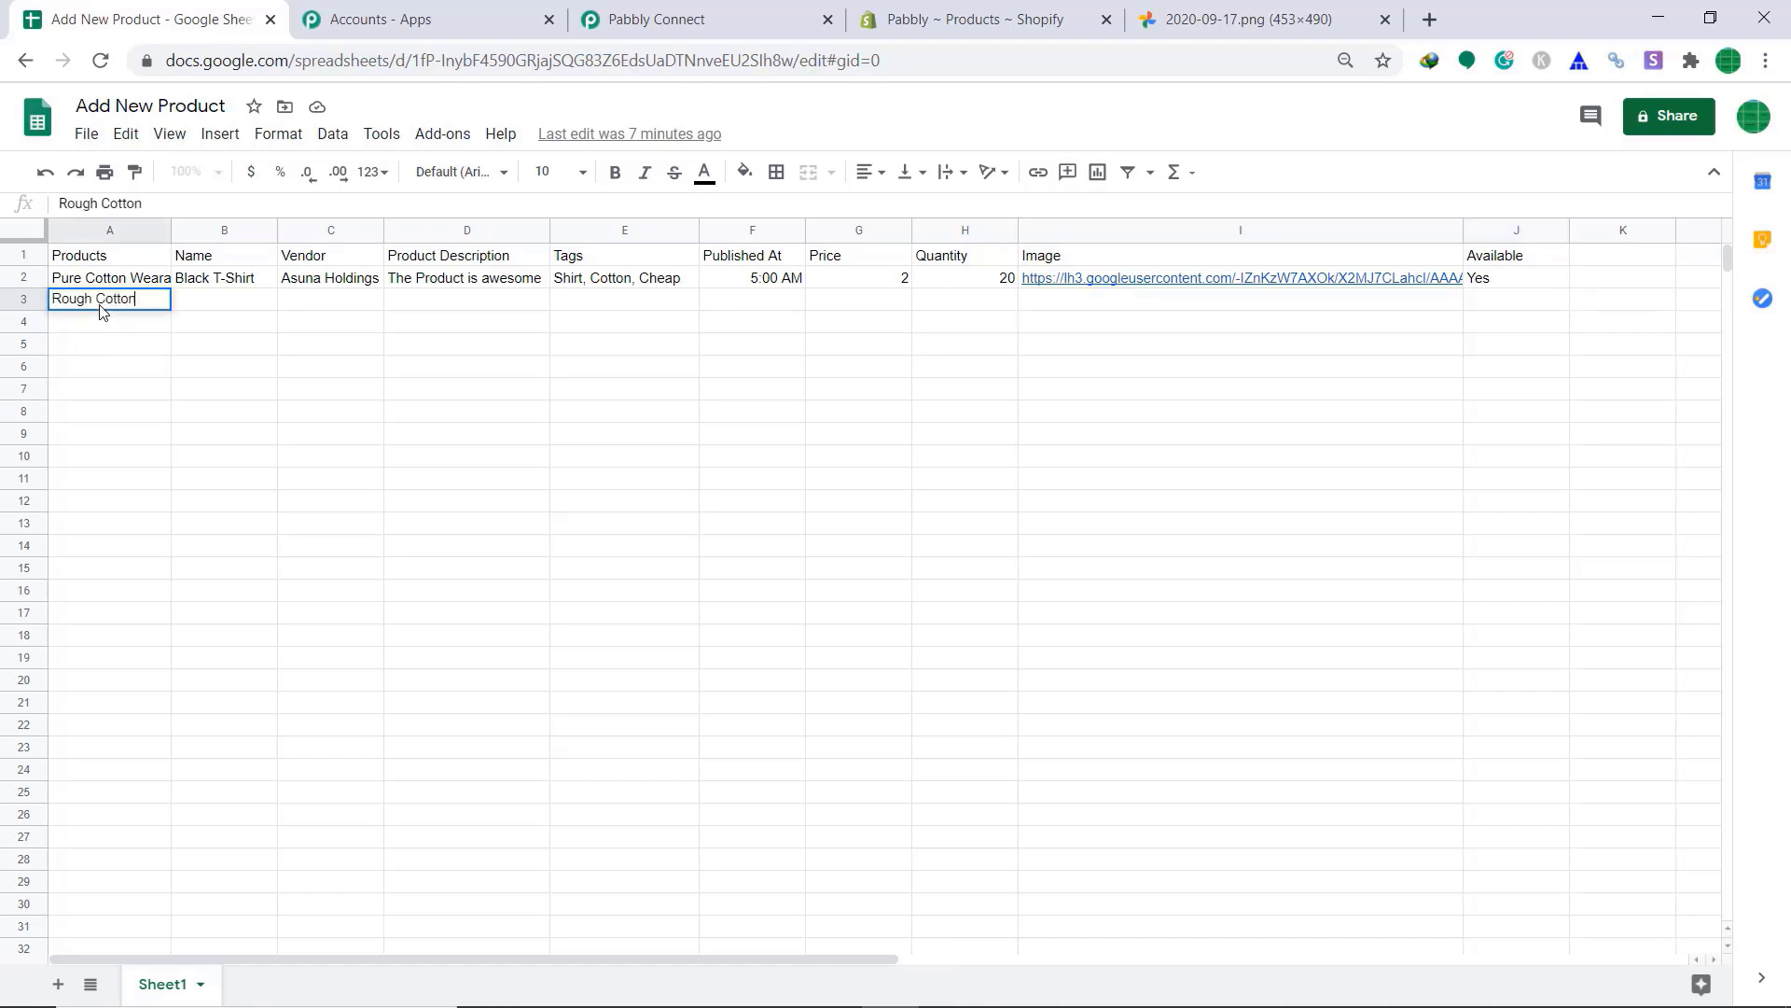
left_click(249, 301)
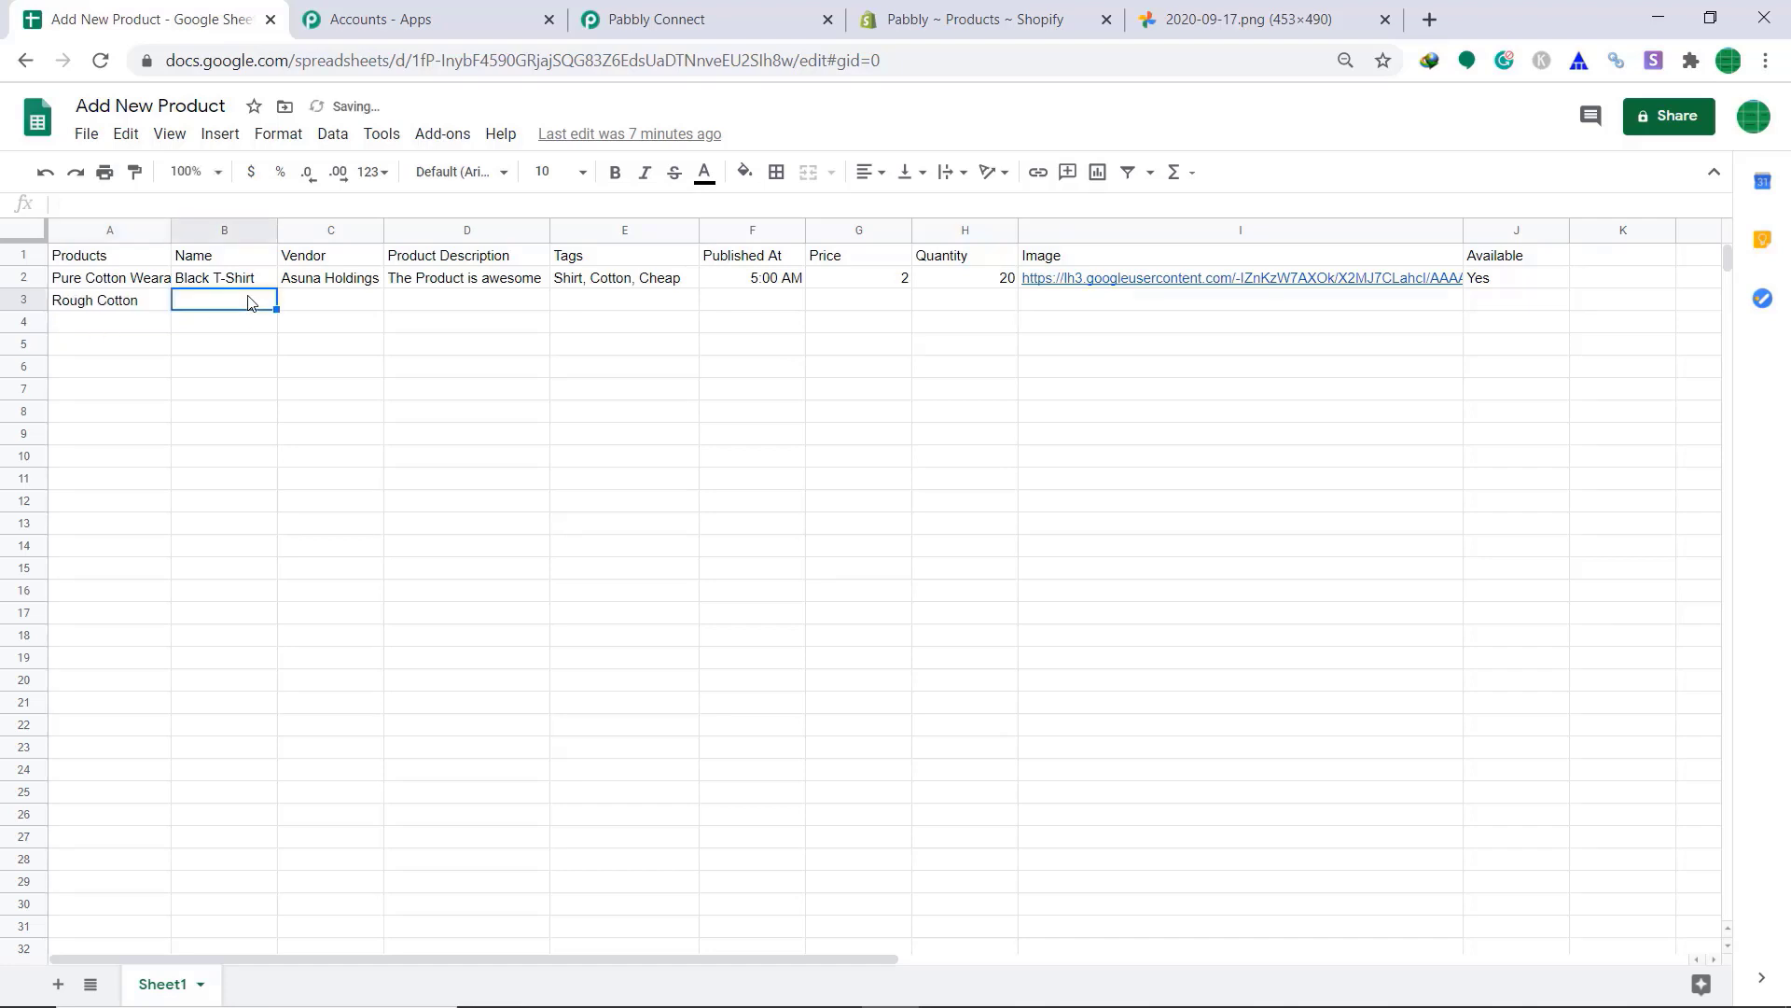
type("Blue T")
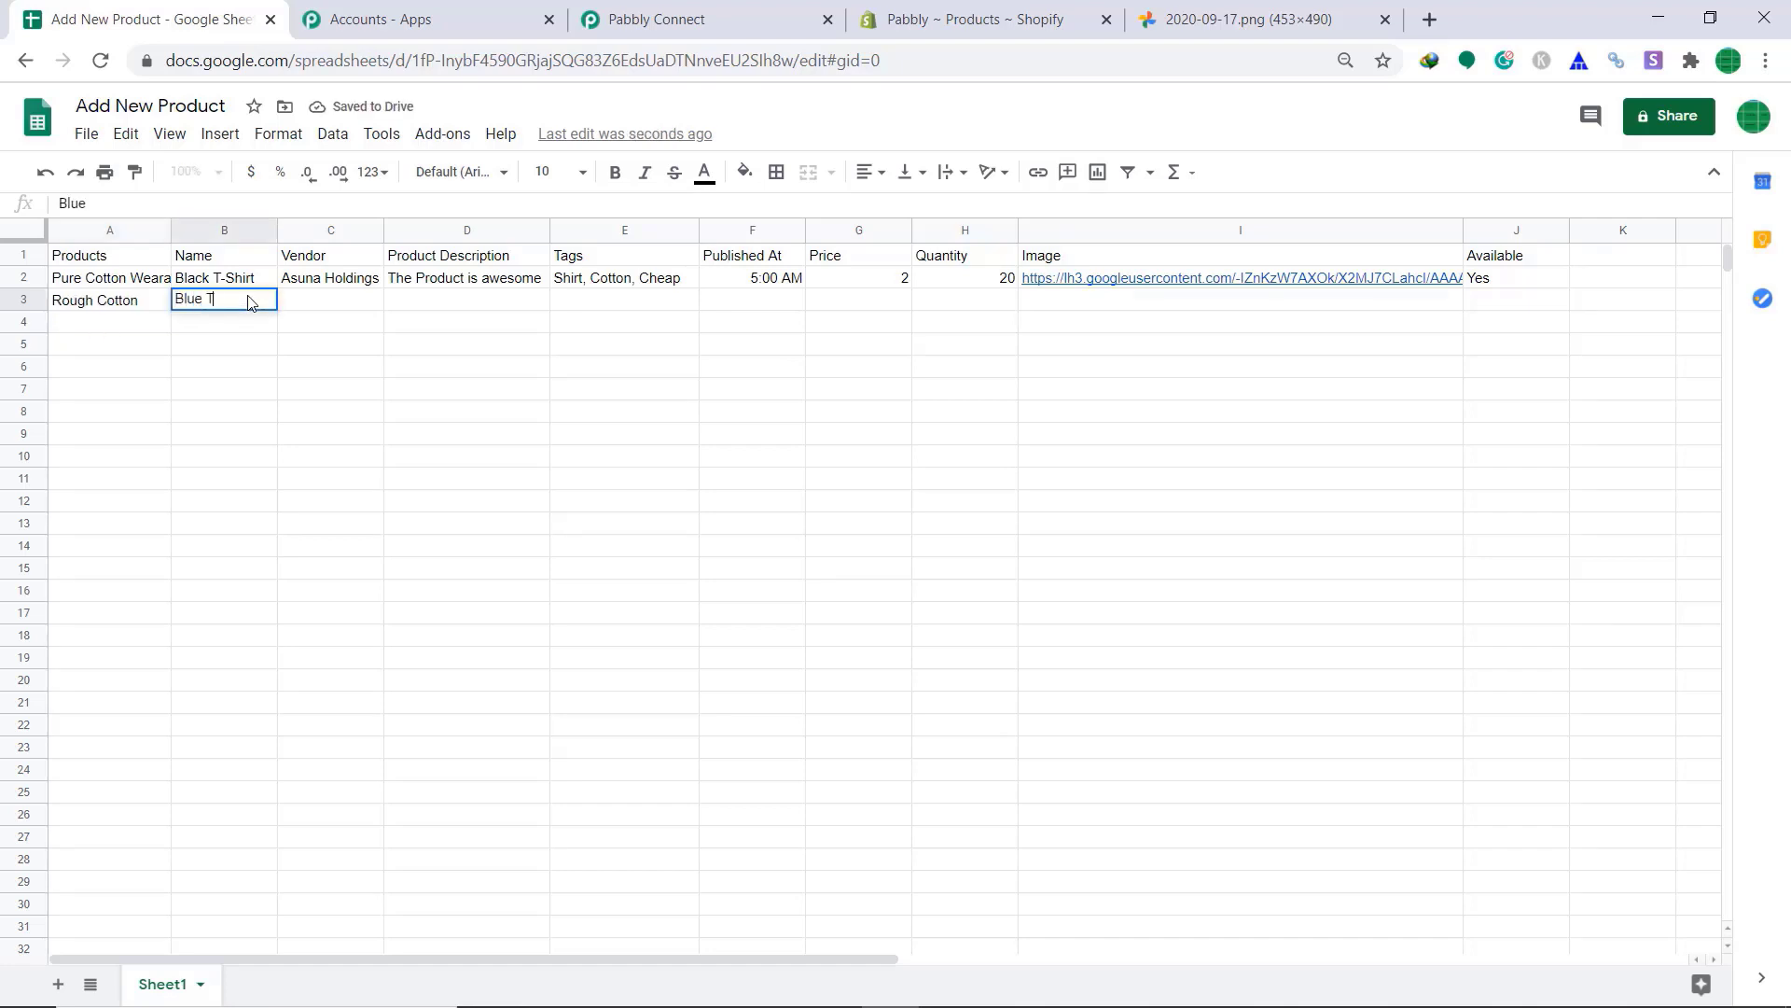
type("shirt")
left_click(313, 308)
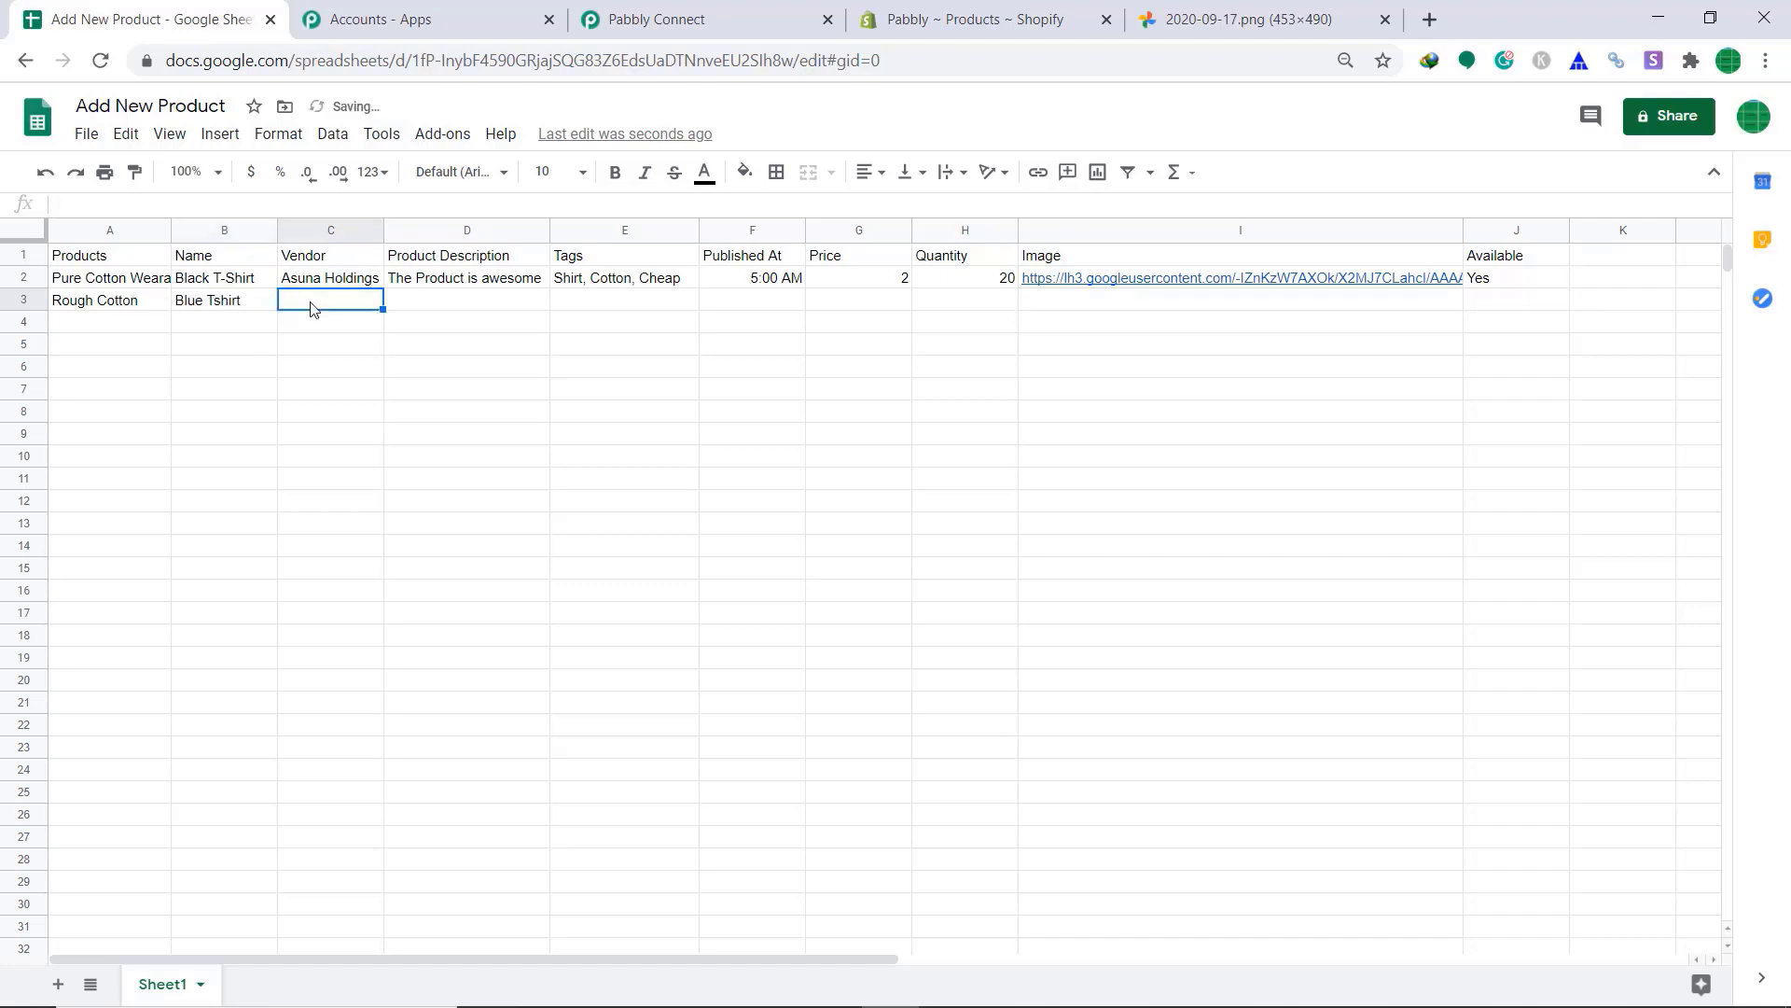
type("Rama H")
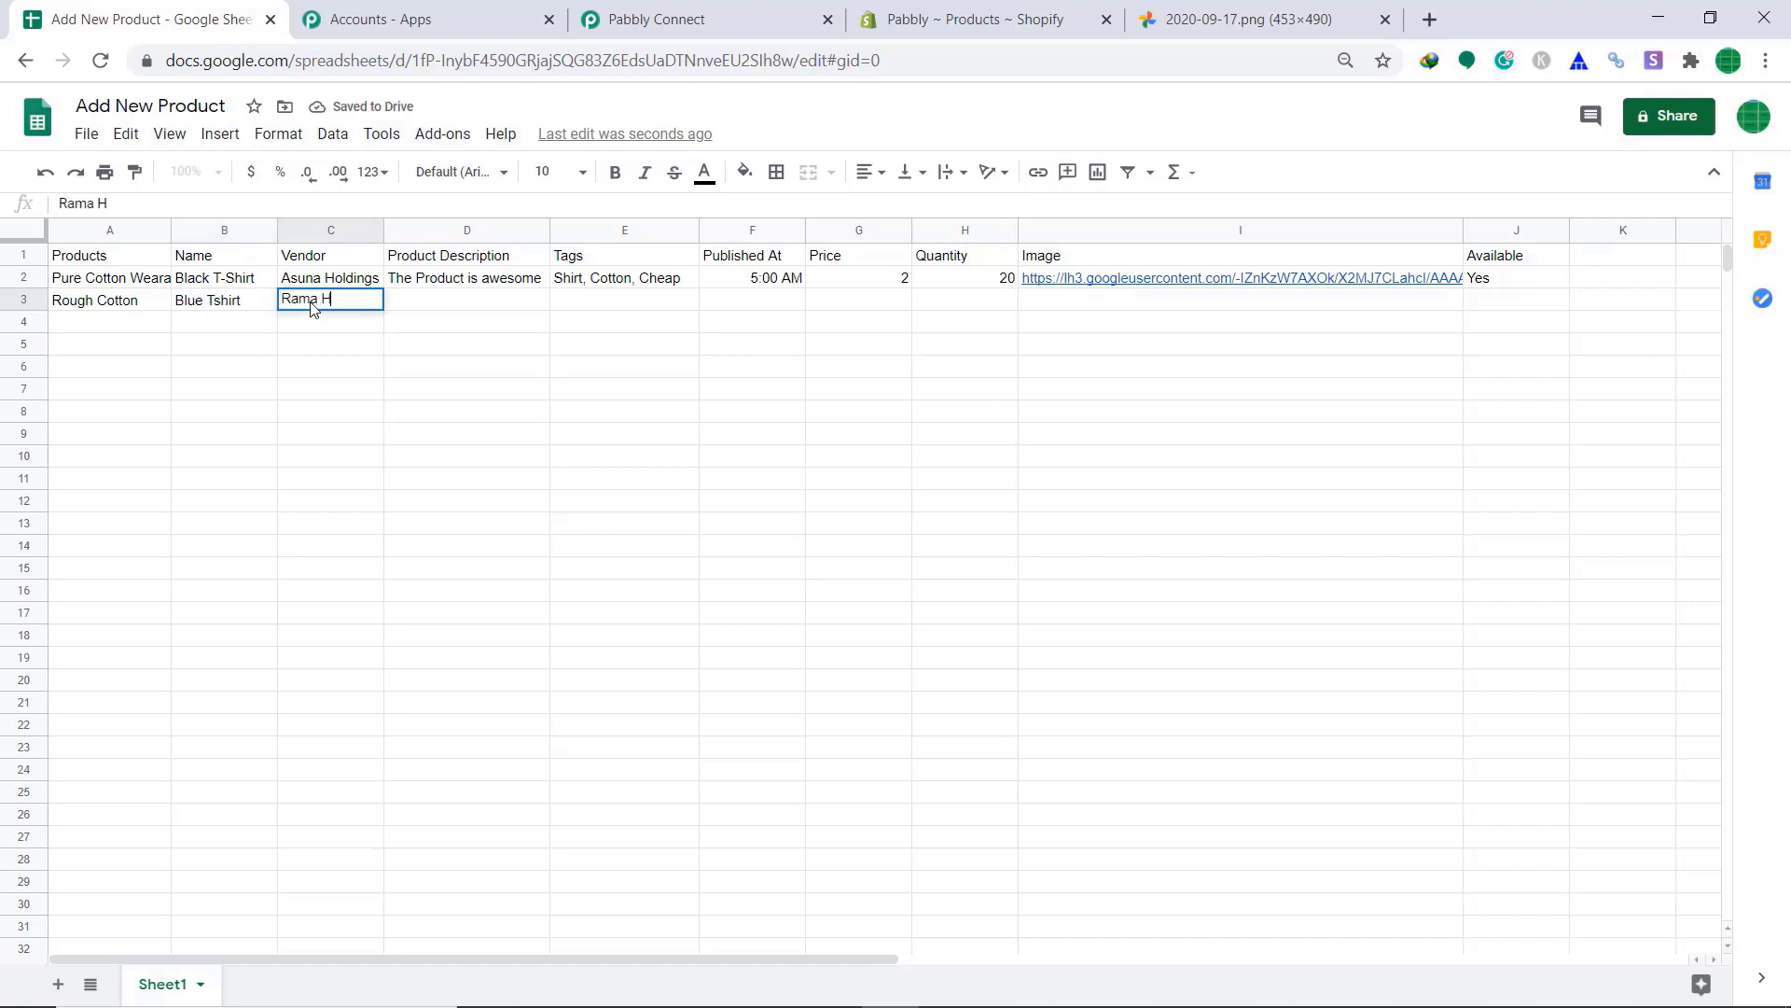
type("olding")
left_click(414, 305)
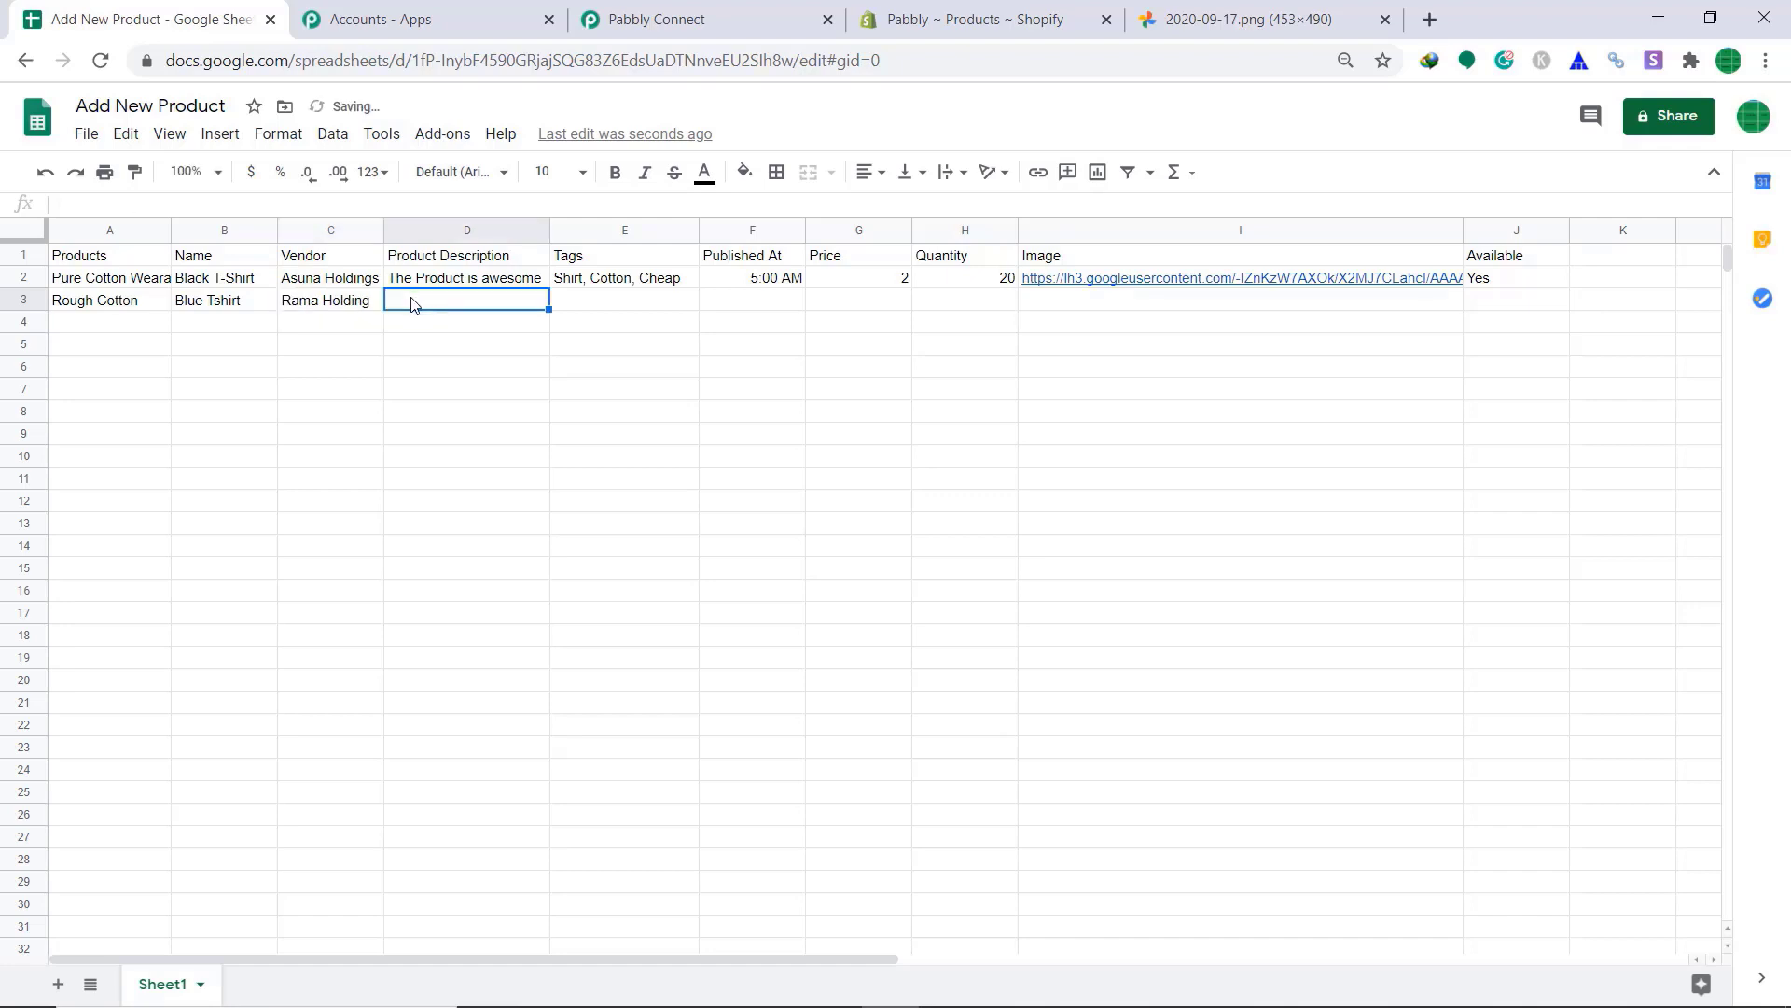
type("Its magic")
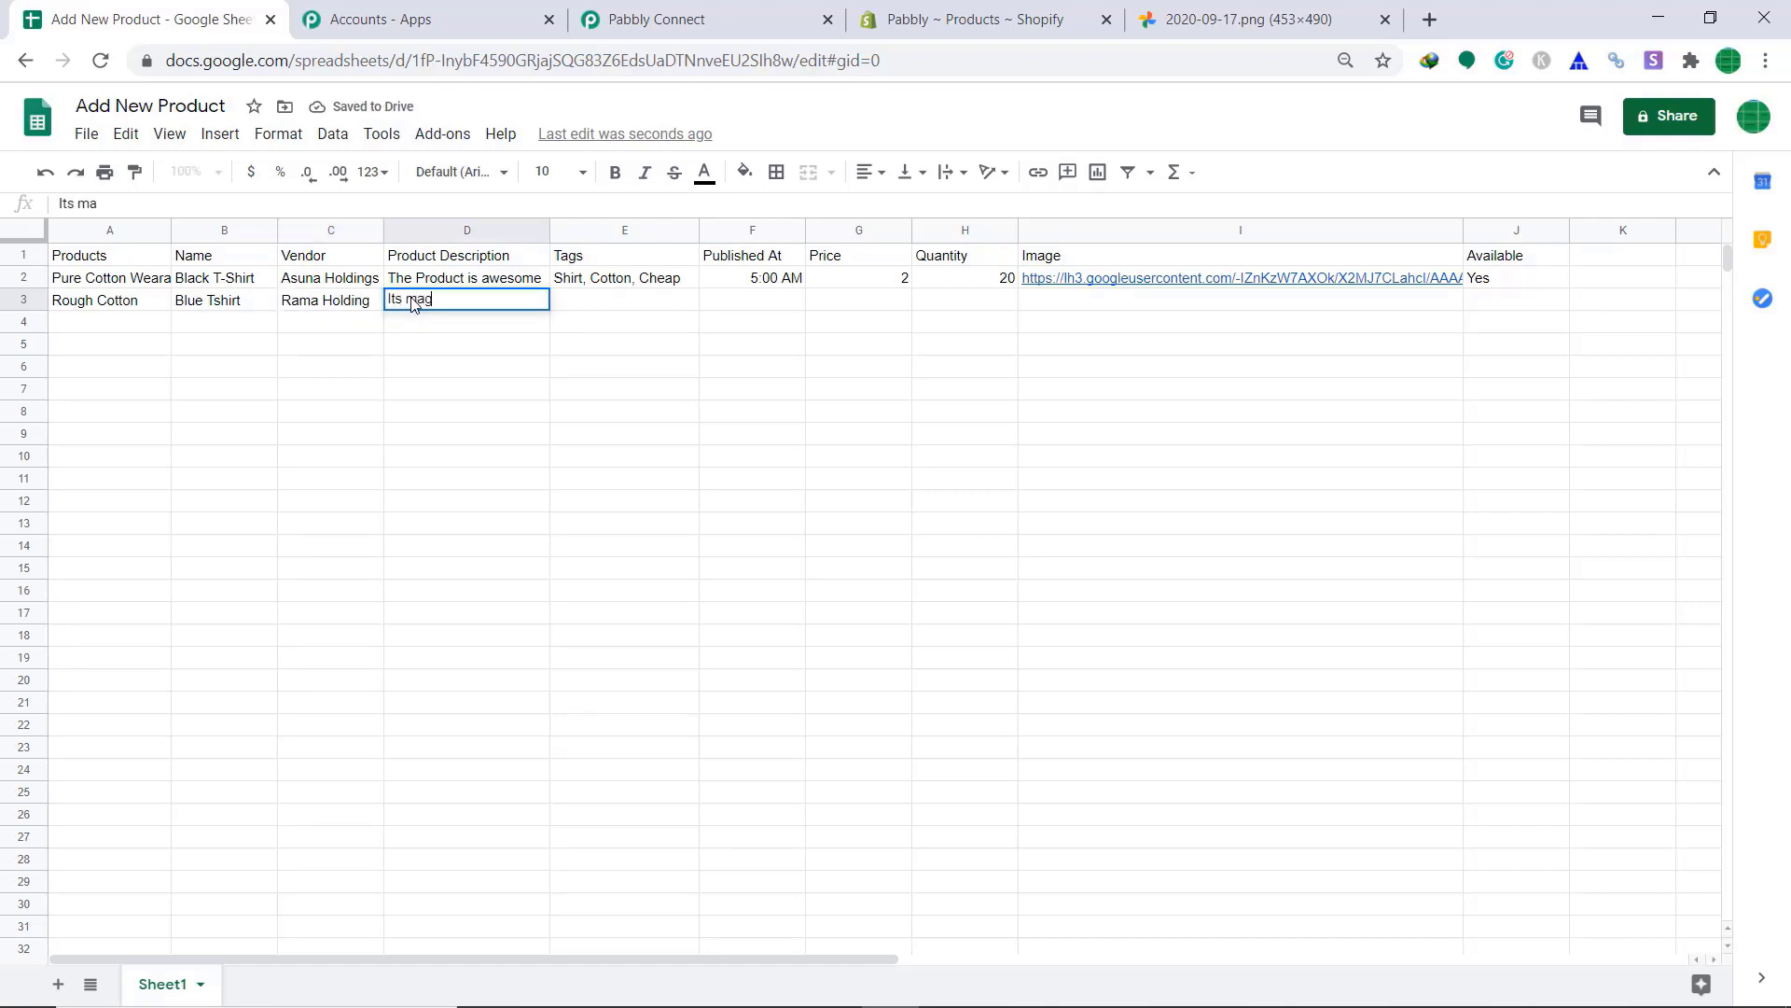
left_click(614, 315)
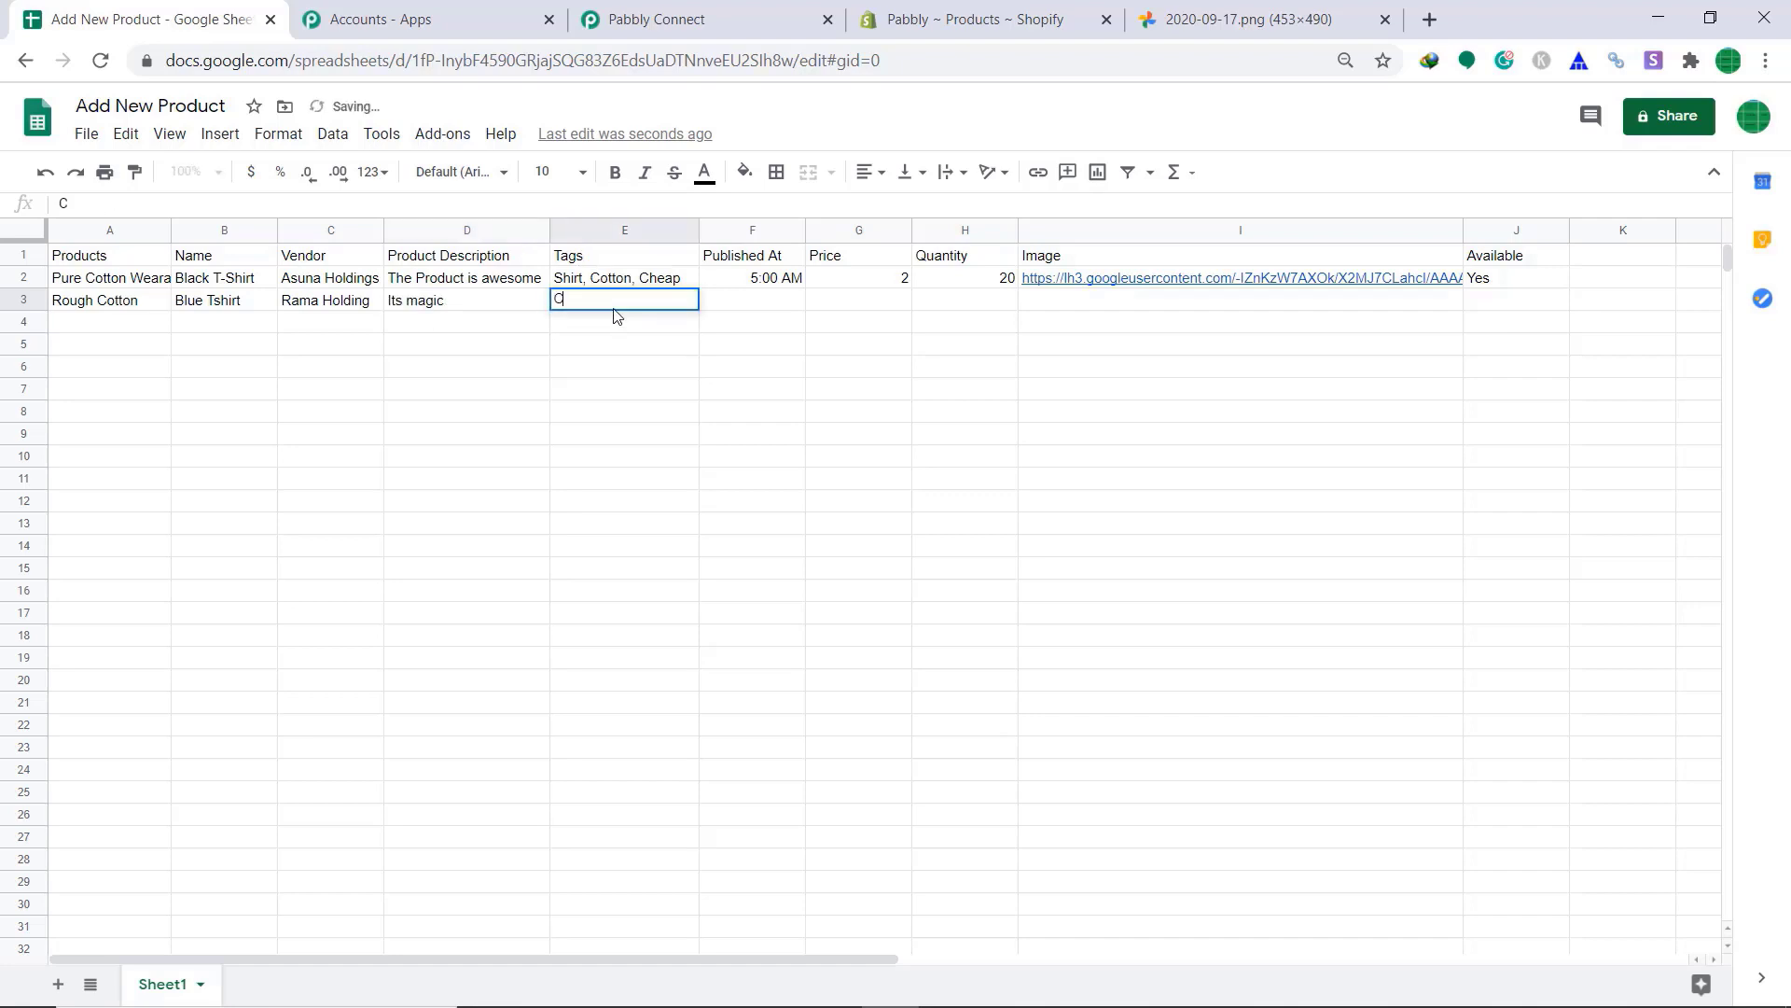
Step: Fill E3–H3 with tags 'Cheap, Random', 6:00 PM, price 10 and quantity 10
type("Cheap, Random")
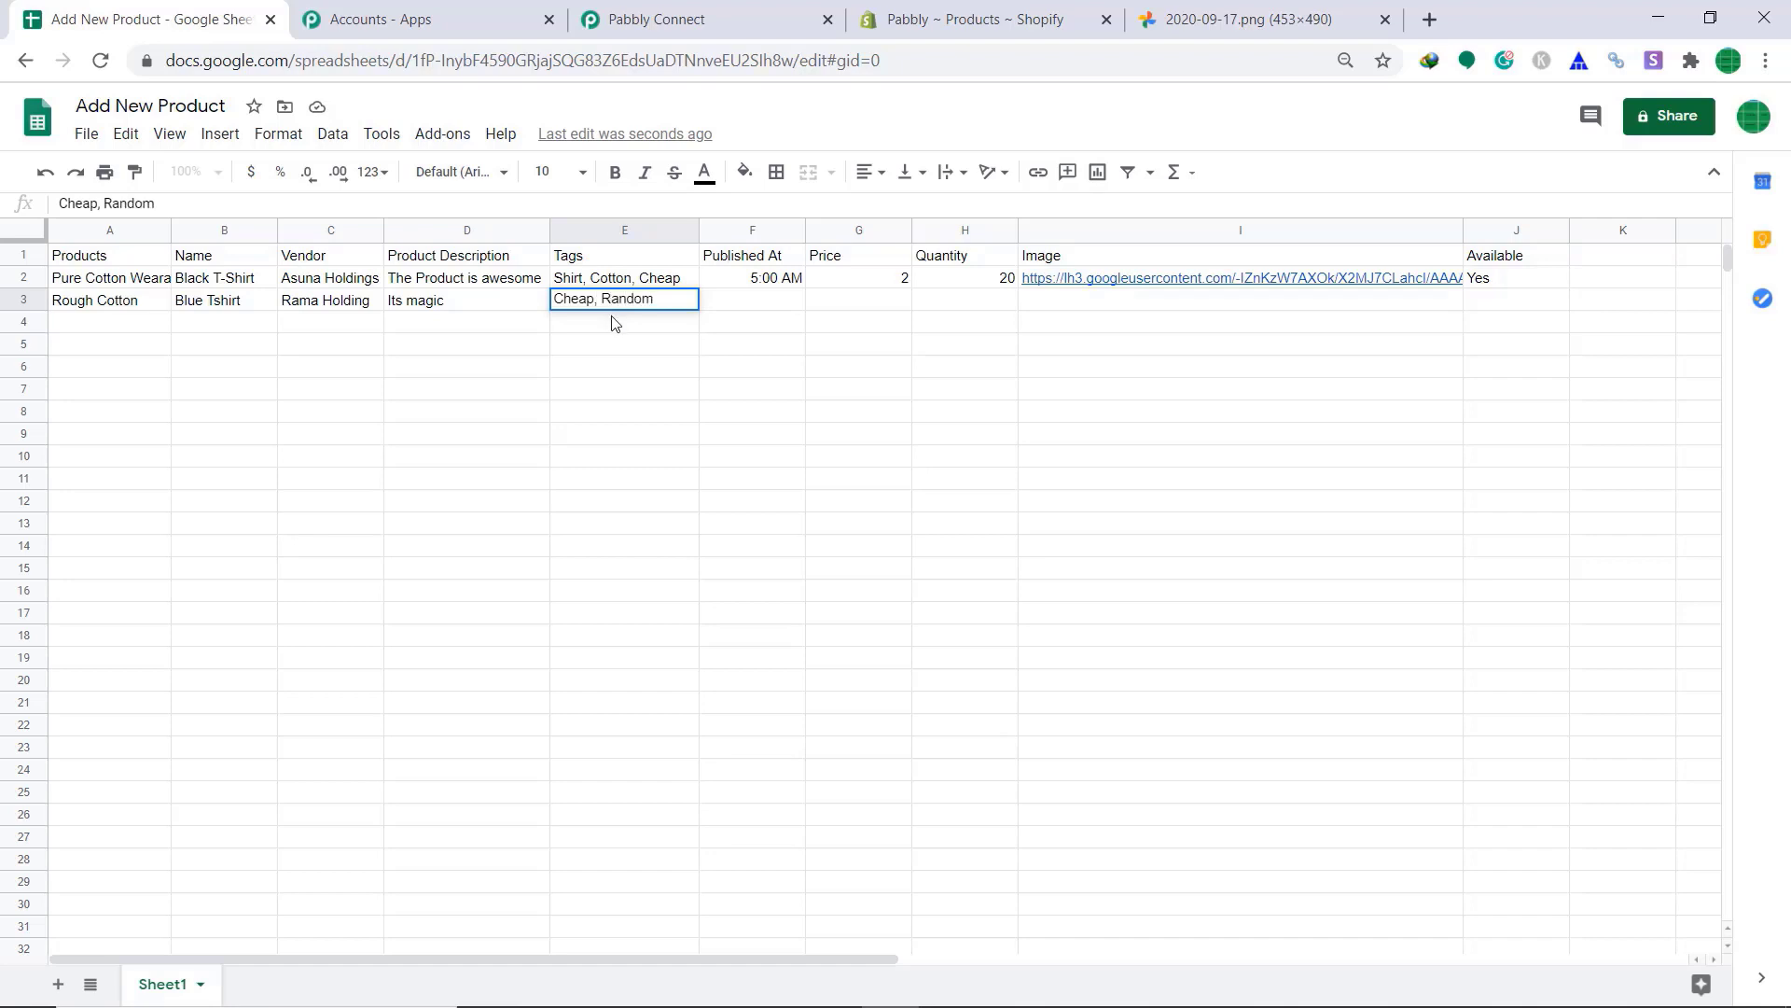
left_click(774, 306)
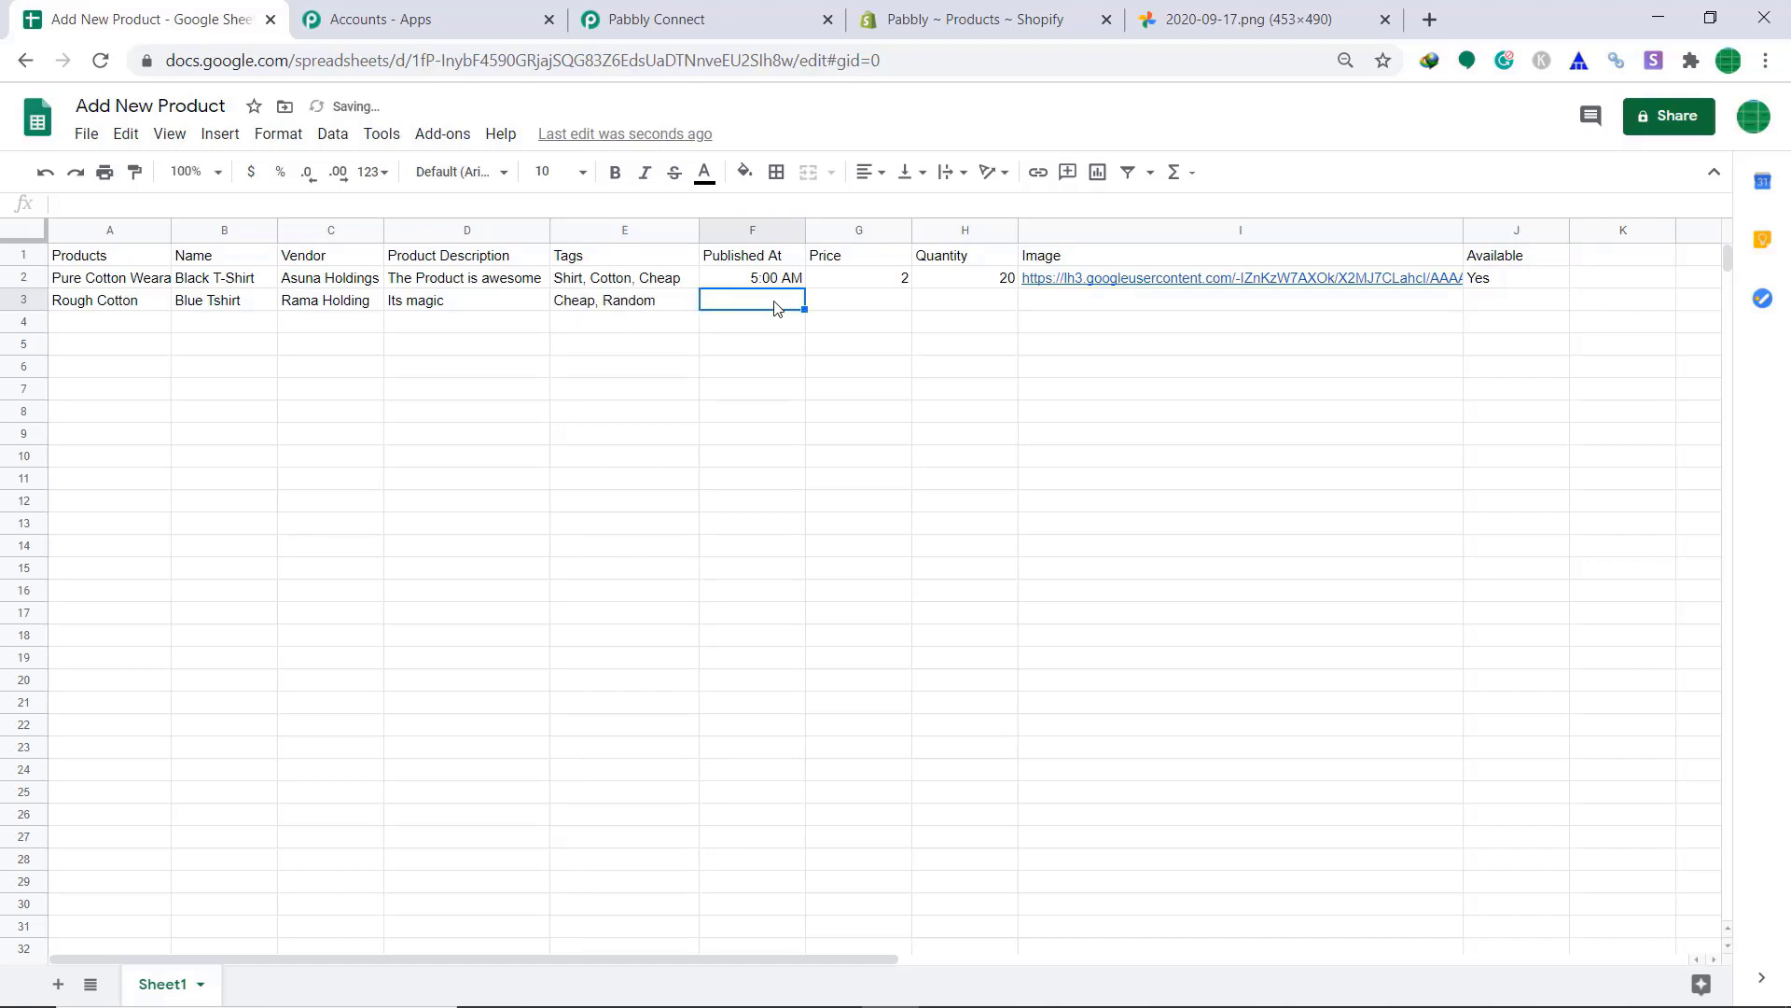
type("6:00")
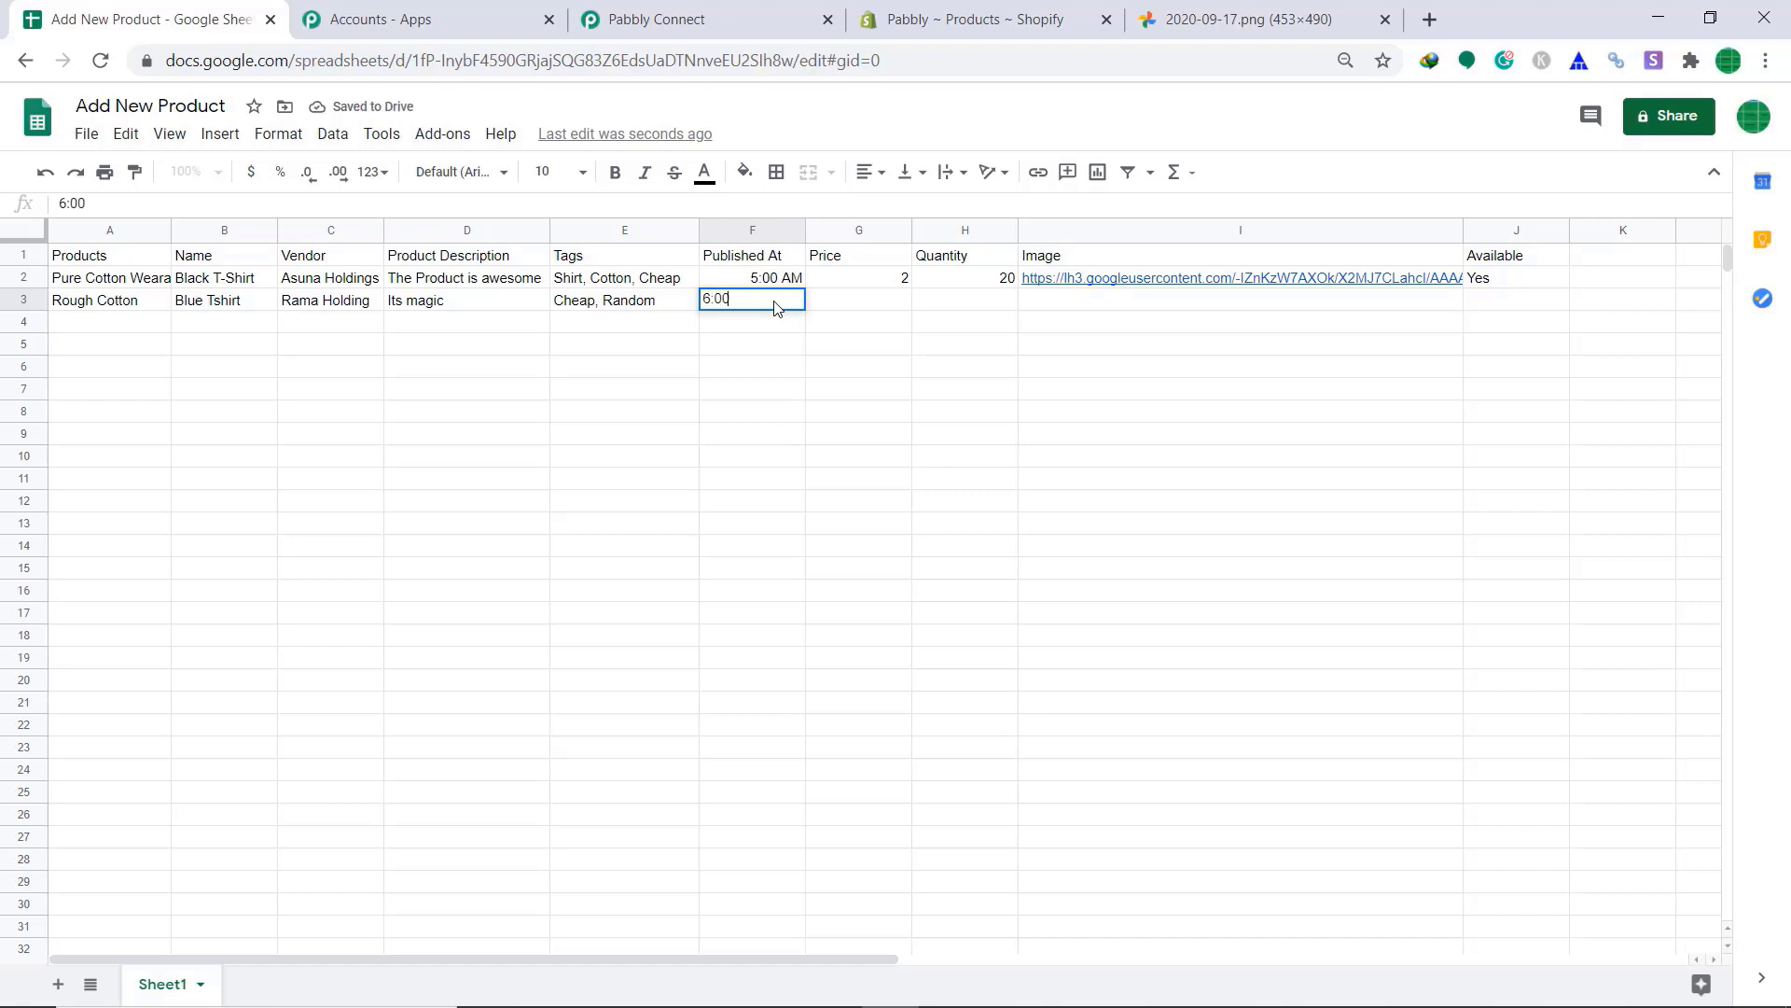
type(" PM")
left_click(852, 306)
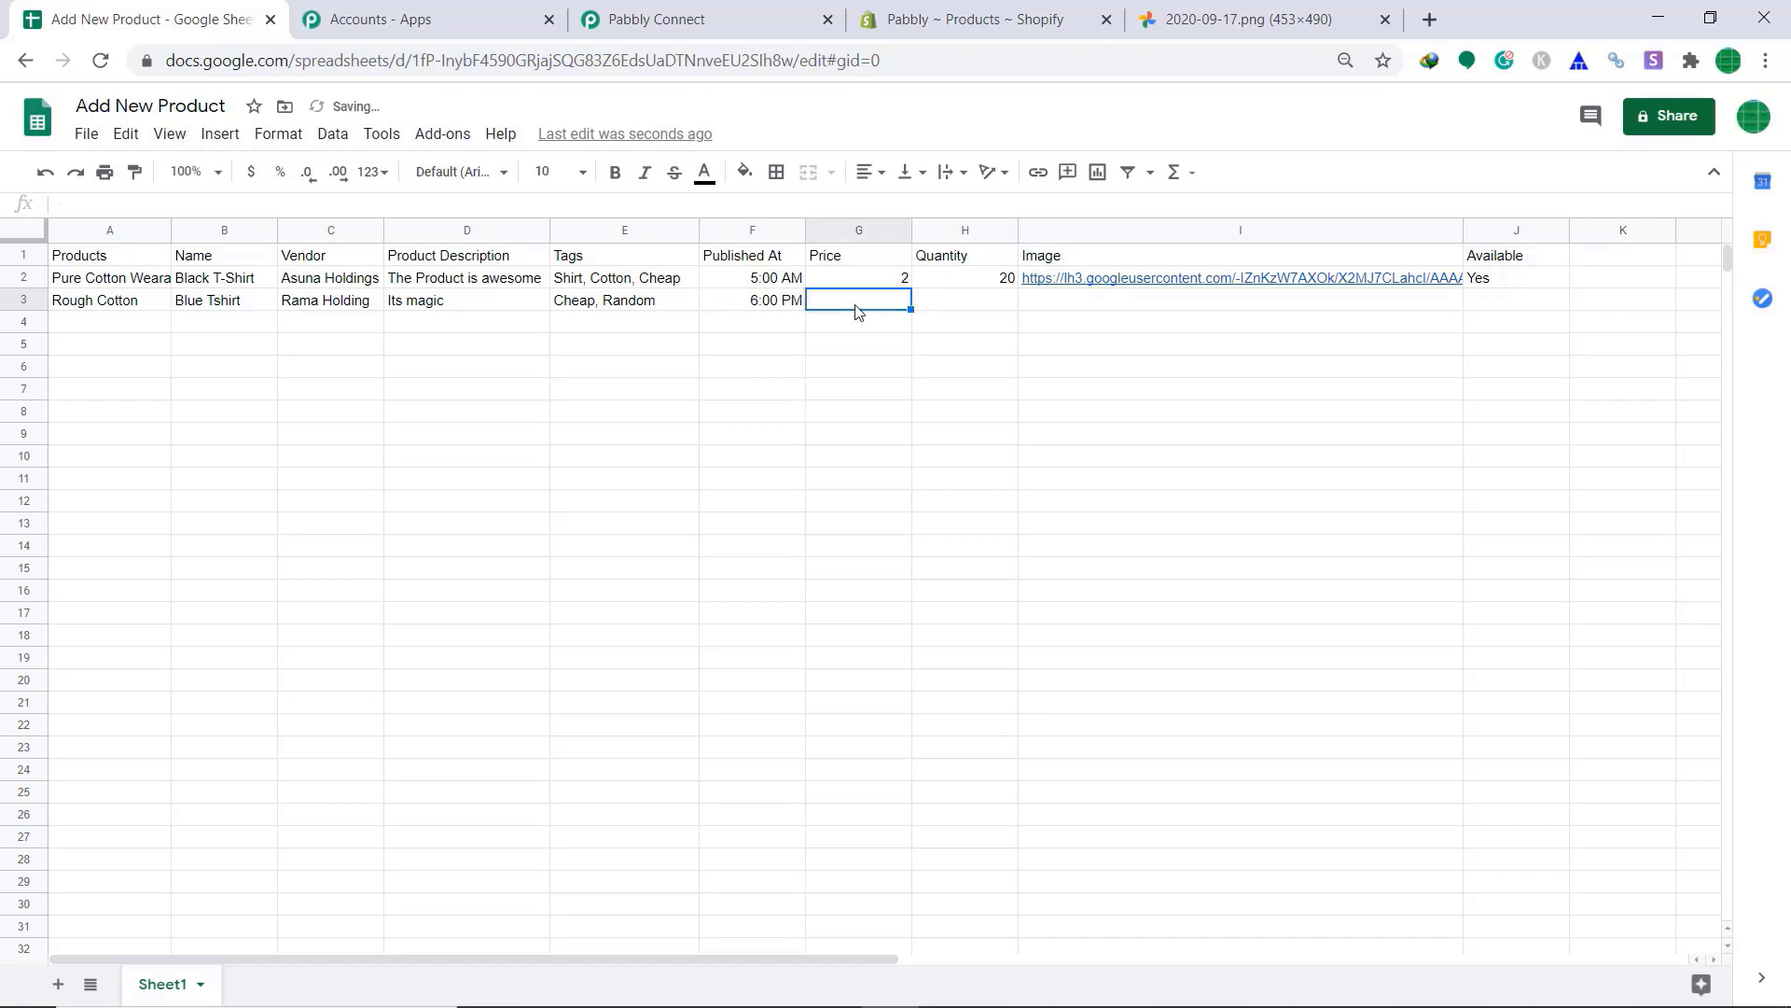
type("10")
left_click(950, 313)
type("10")
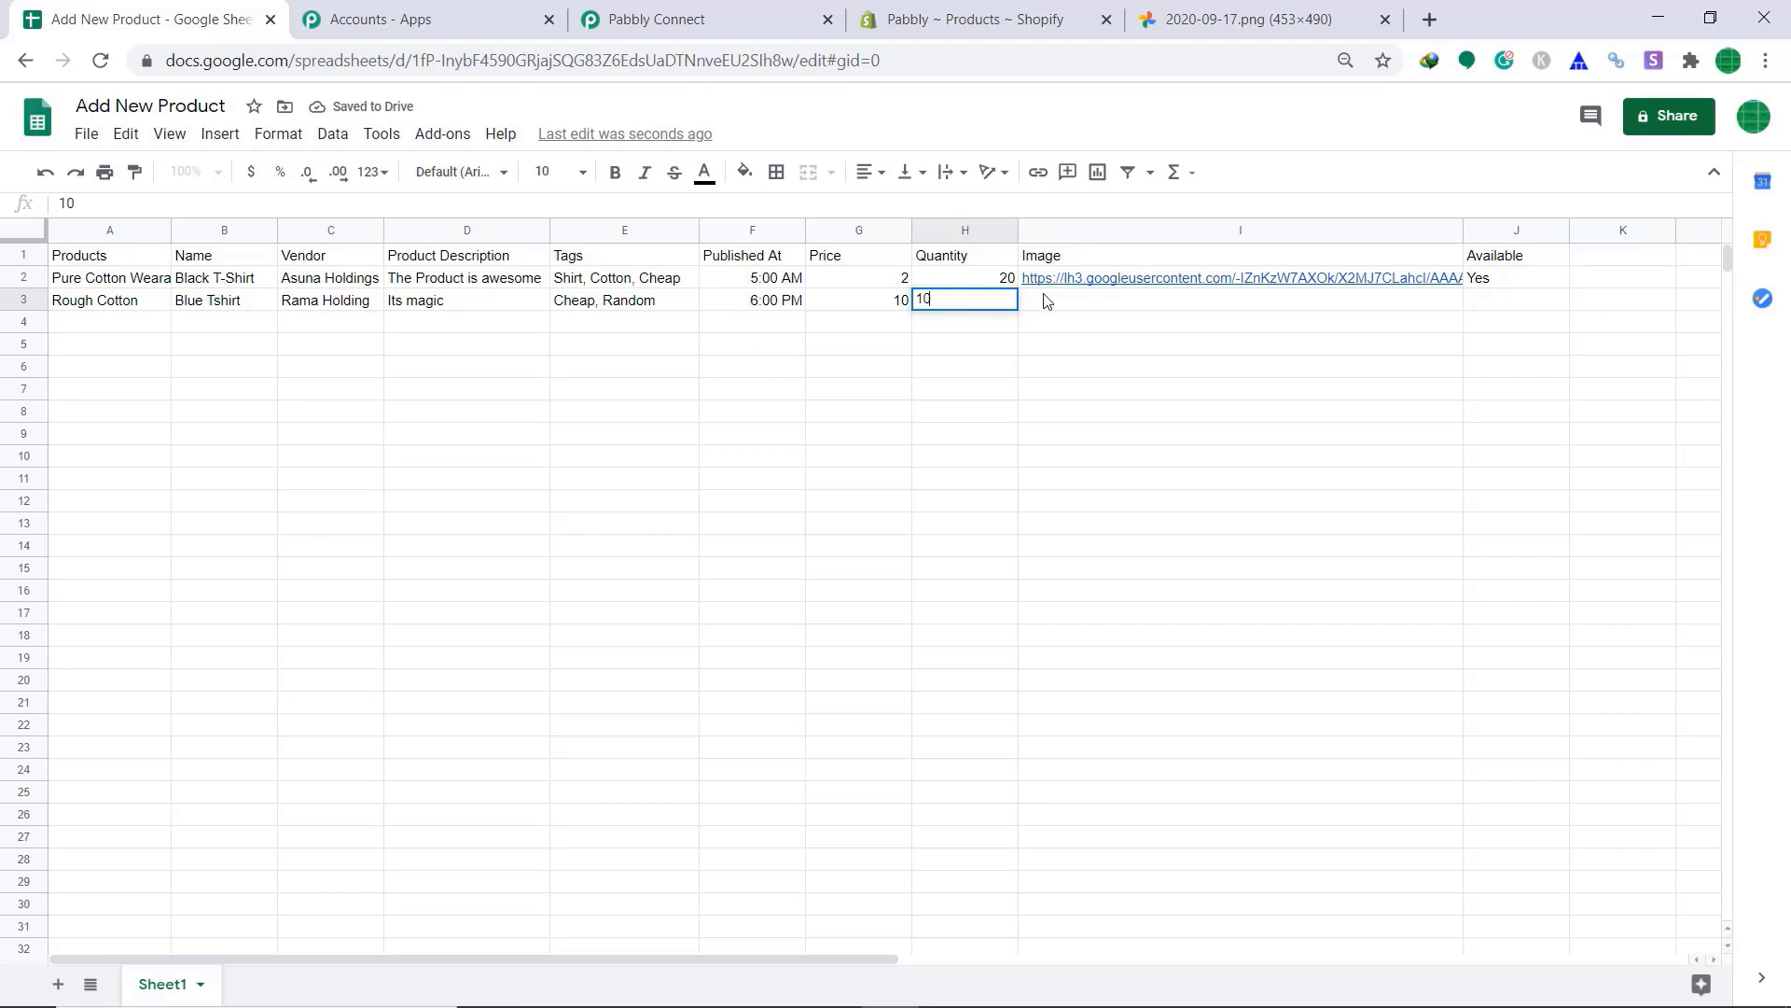
left_click(1046, 298)
Step: Copy the blue T-shirt image address and paste it into cell I3
left_click(1274, 7)
right_click(665, 65)
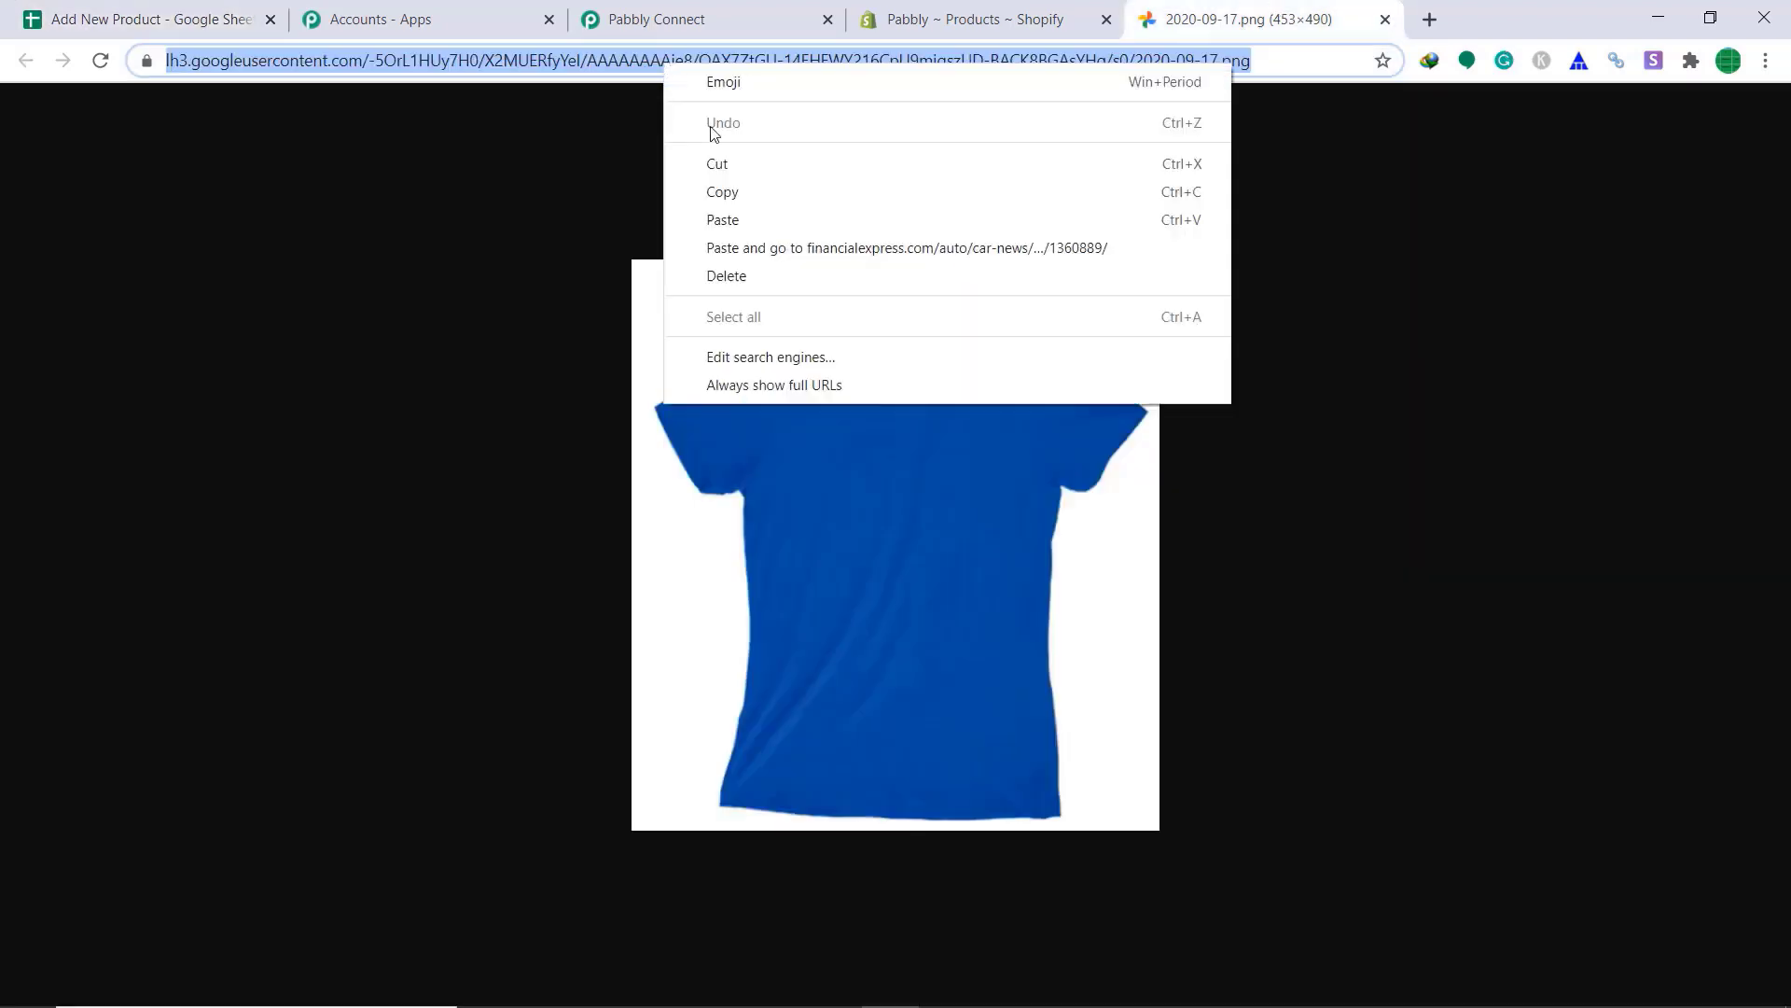
left_click(722, 203)
left_click(140, 16)
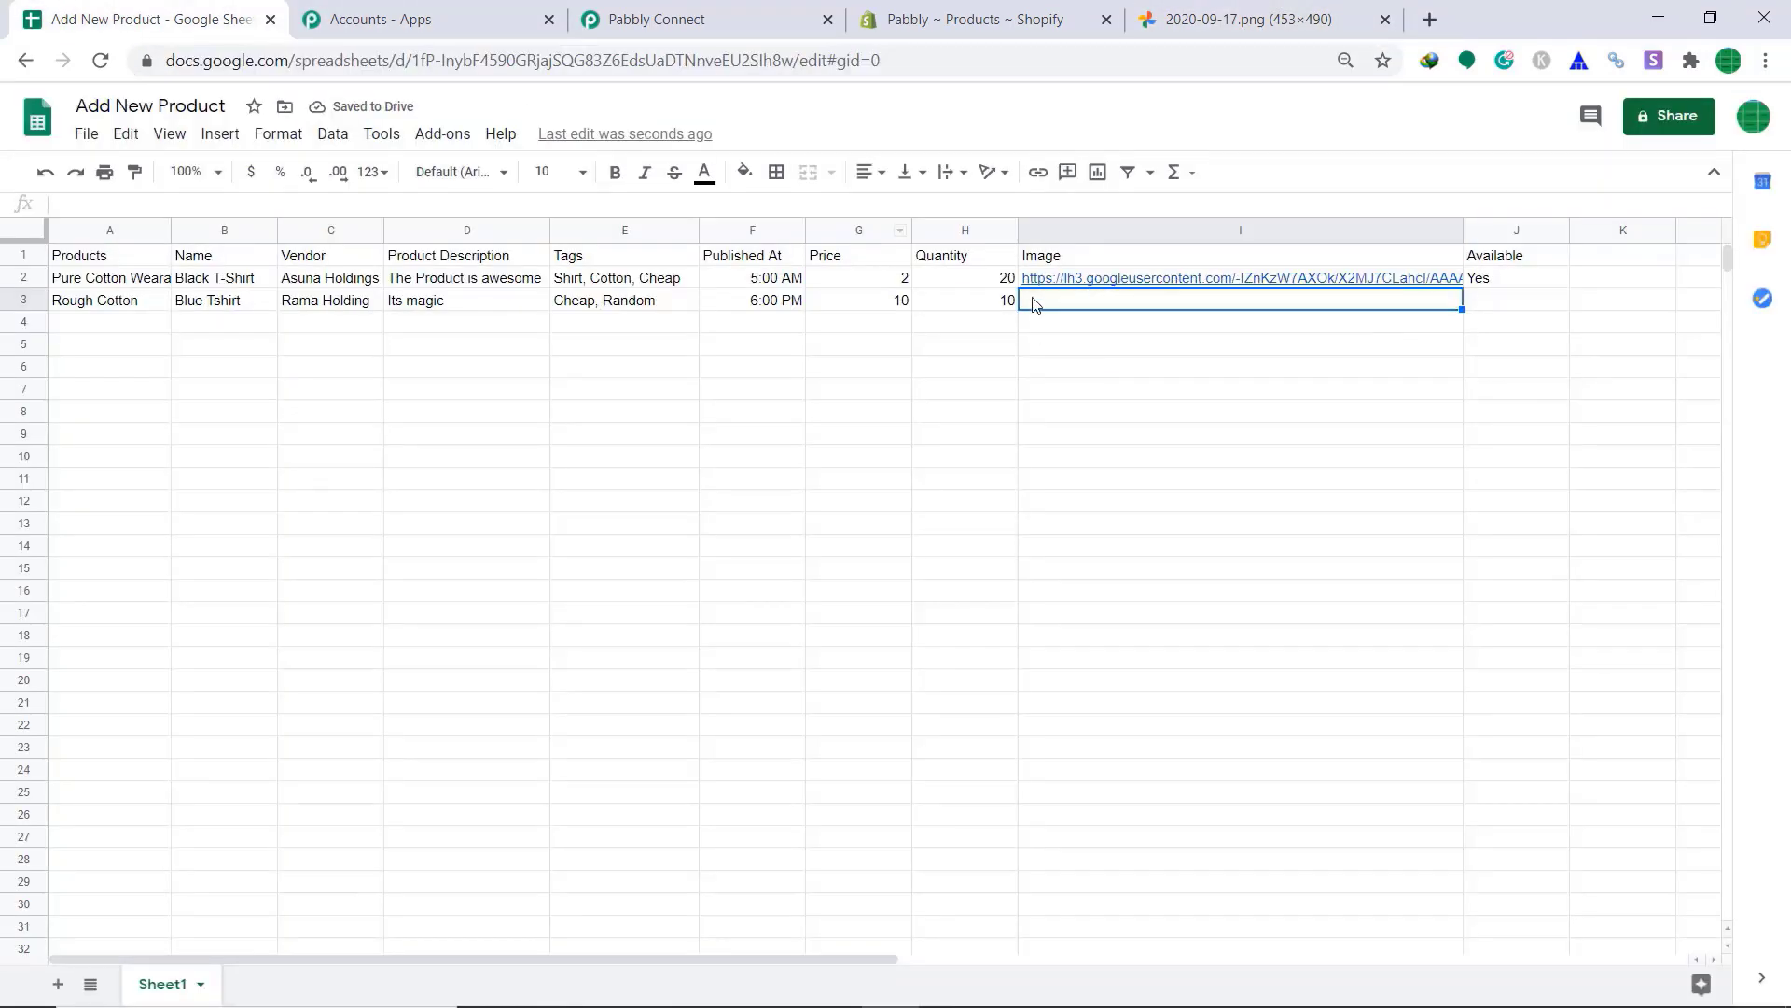
right_click(1036, 300)
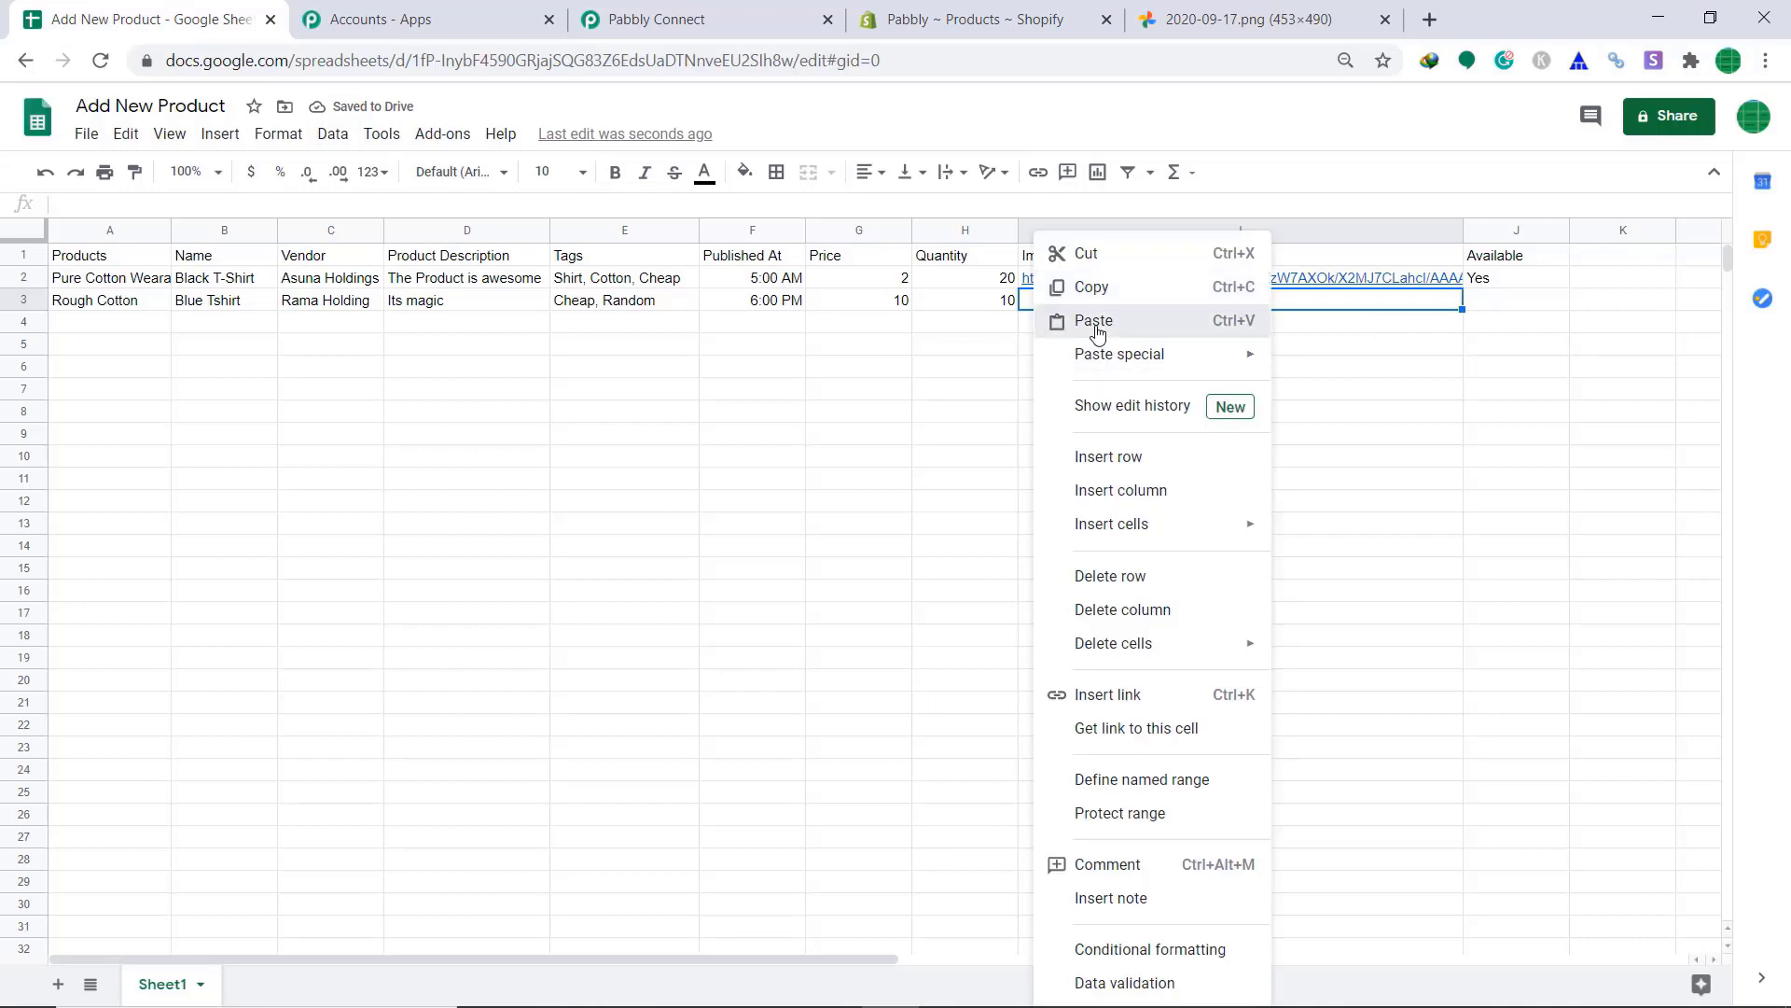
left_click(1082, 322)
left_click(1507, 278)
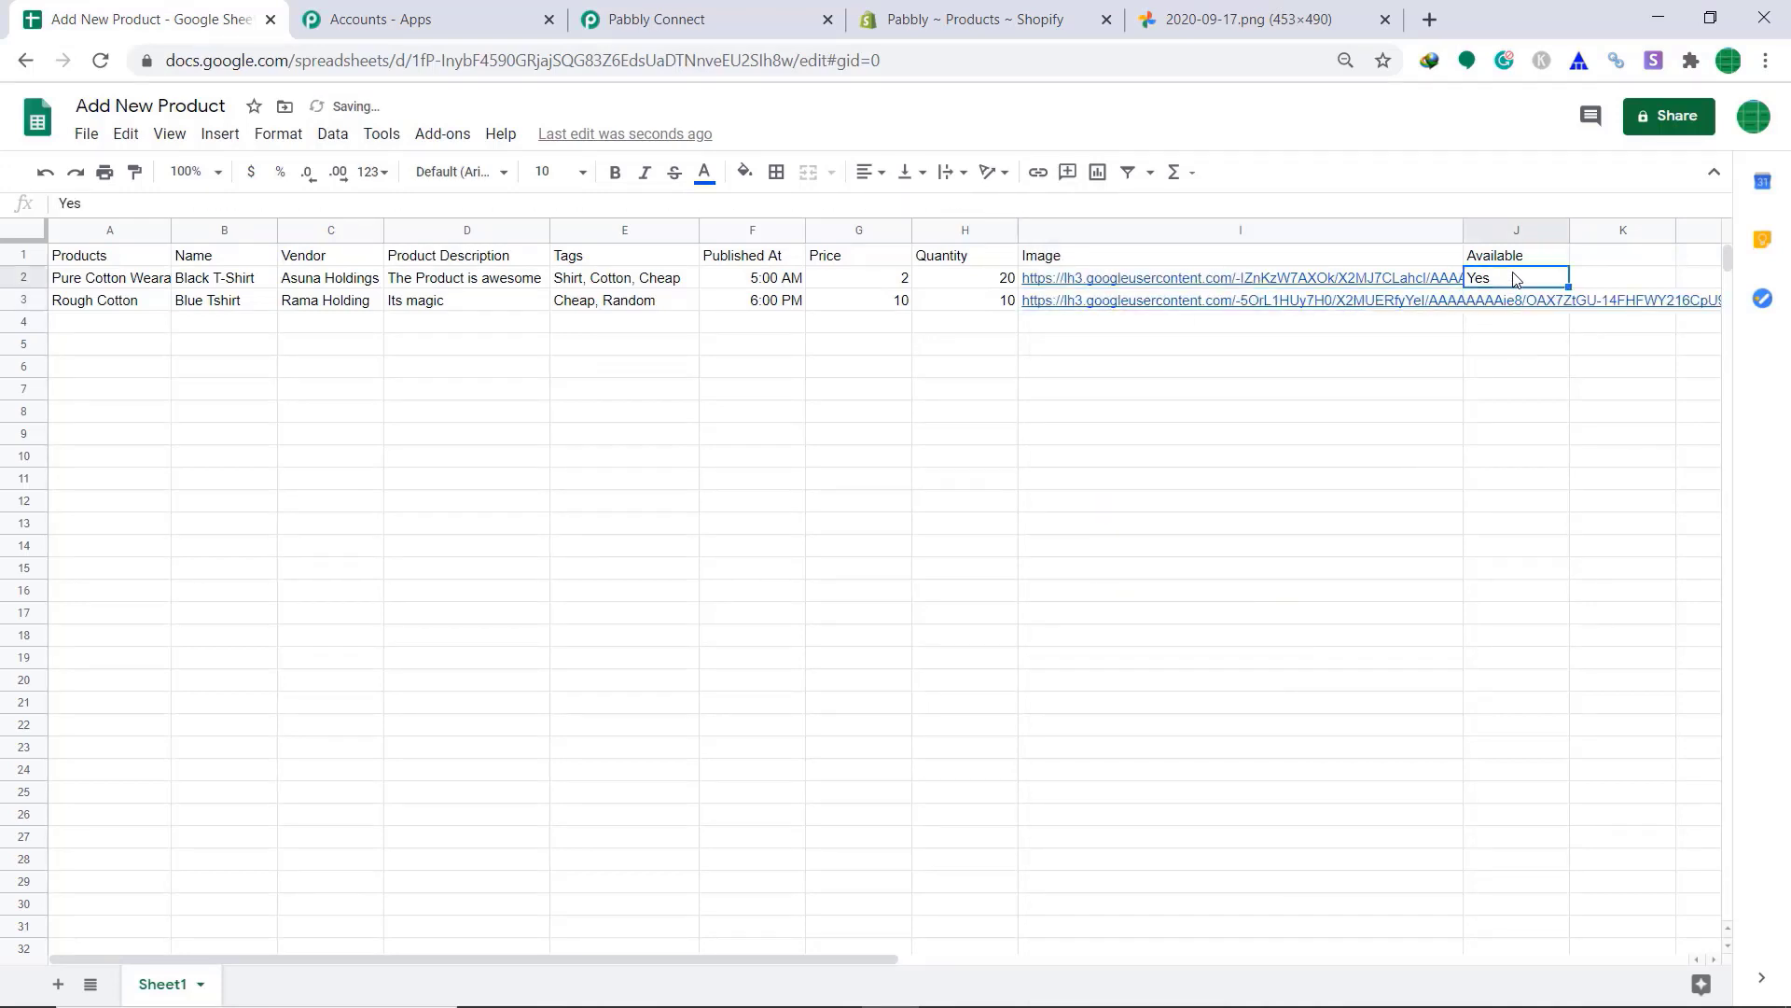
Step: Enter Yes as the availability in cell J3
left_click(1505, 303)
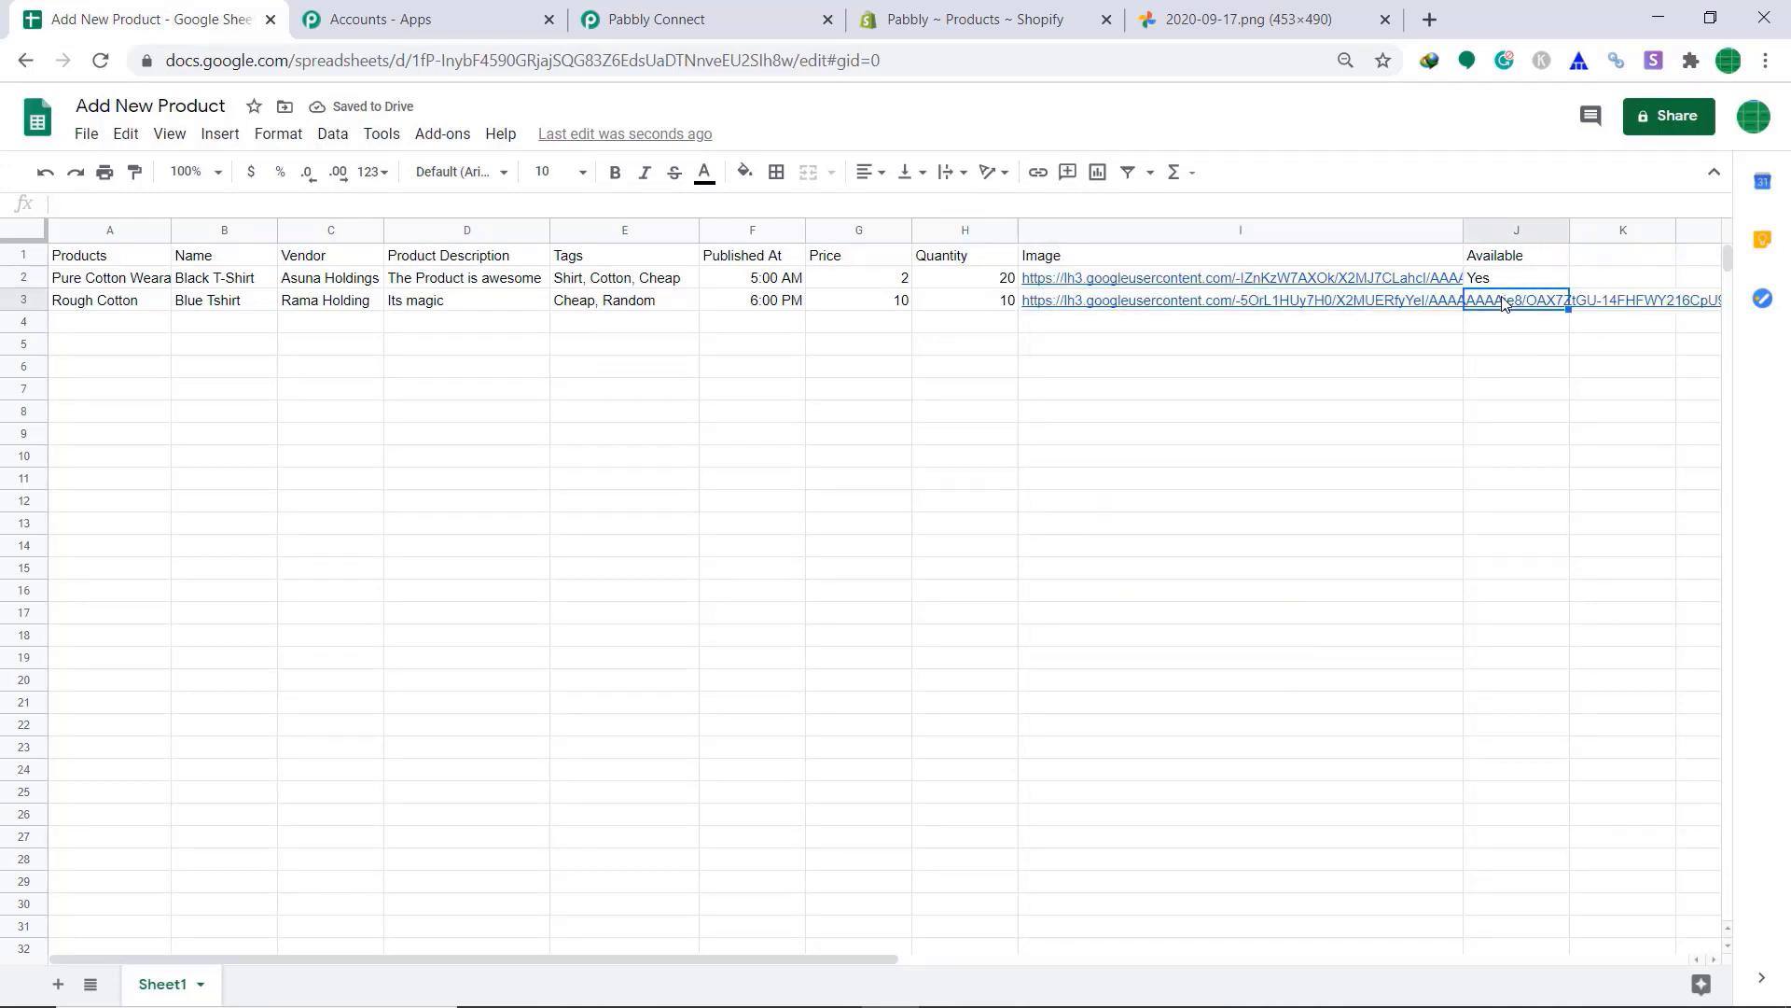
left_click(317, 205)
type("Yes")
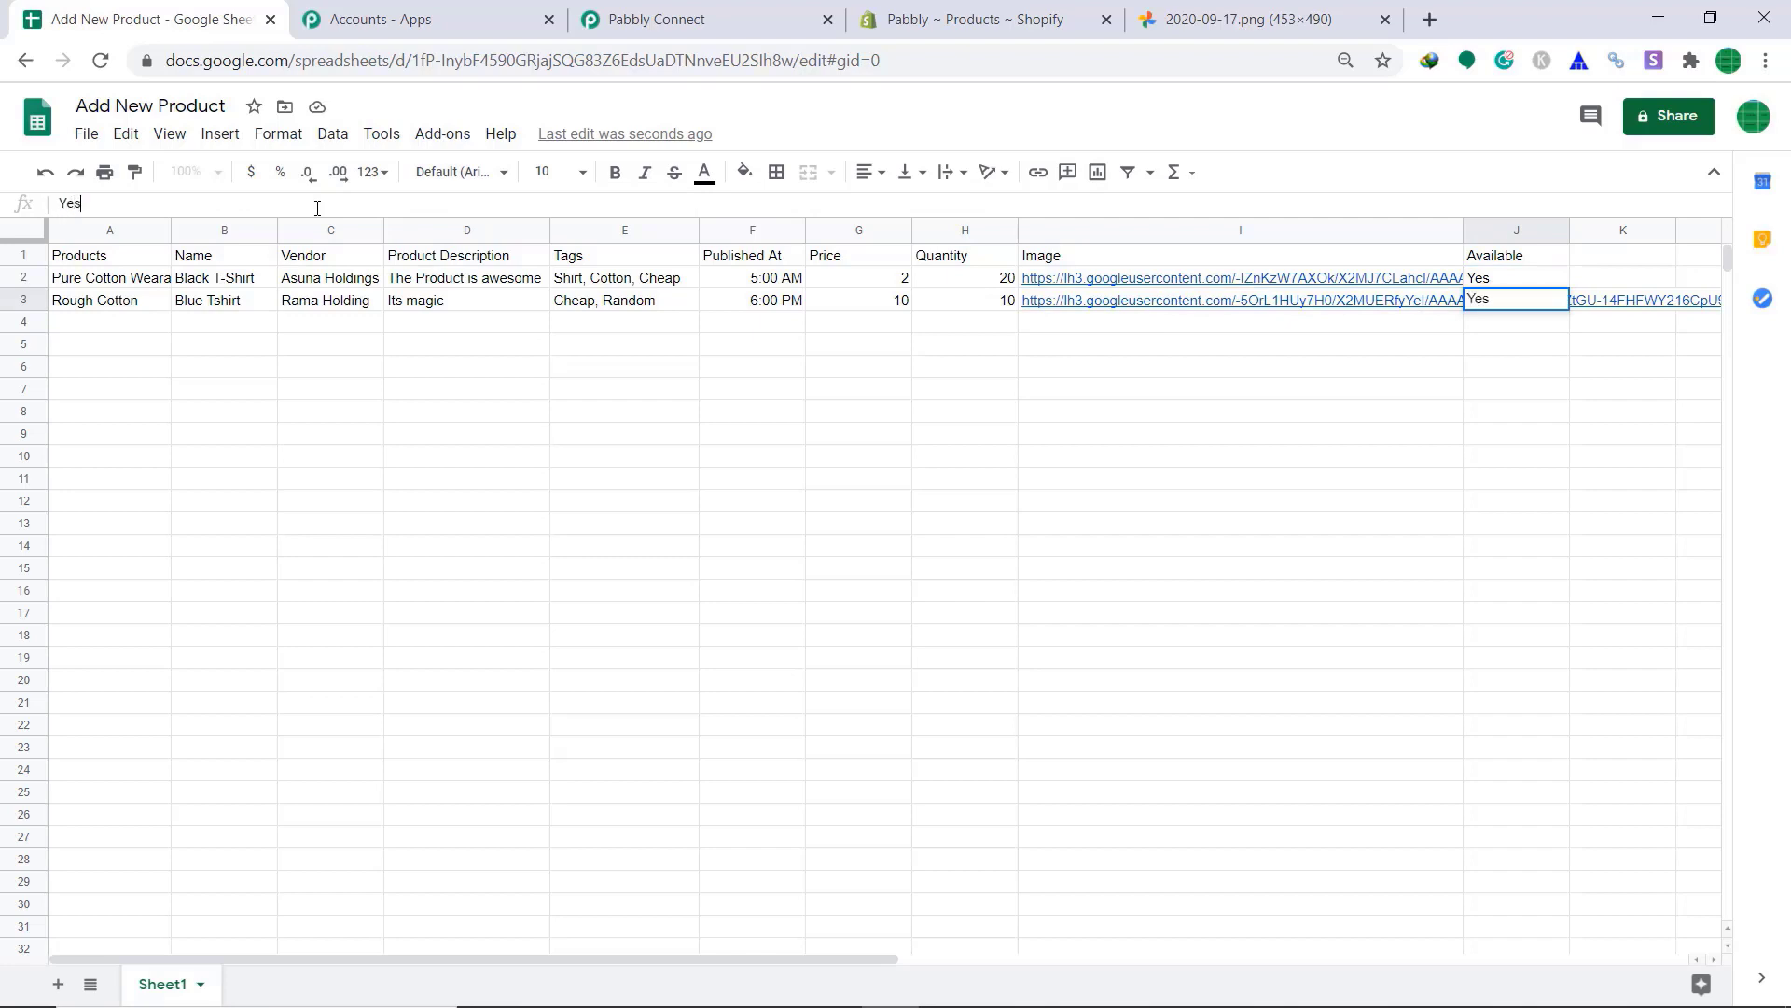
left_click(453, 397)
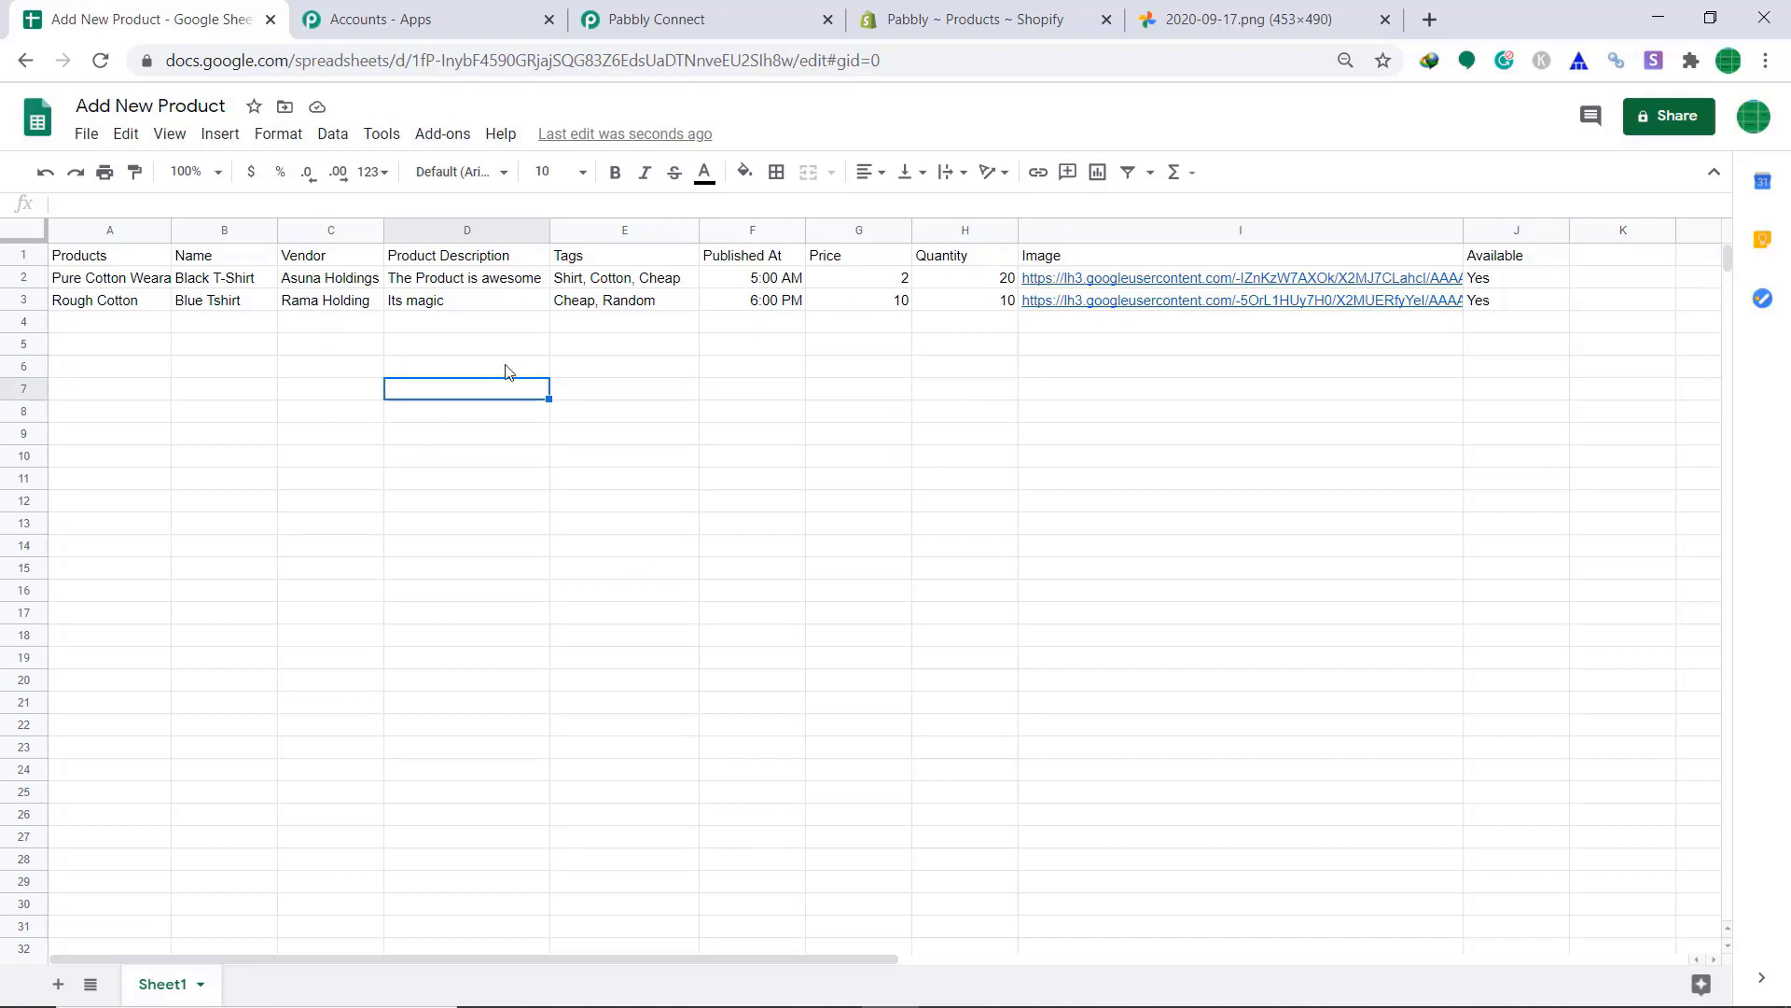
Step: Reload Shopify's product list and scroll down to the new Rough Cotton product
left_click(1069, 8)
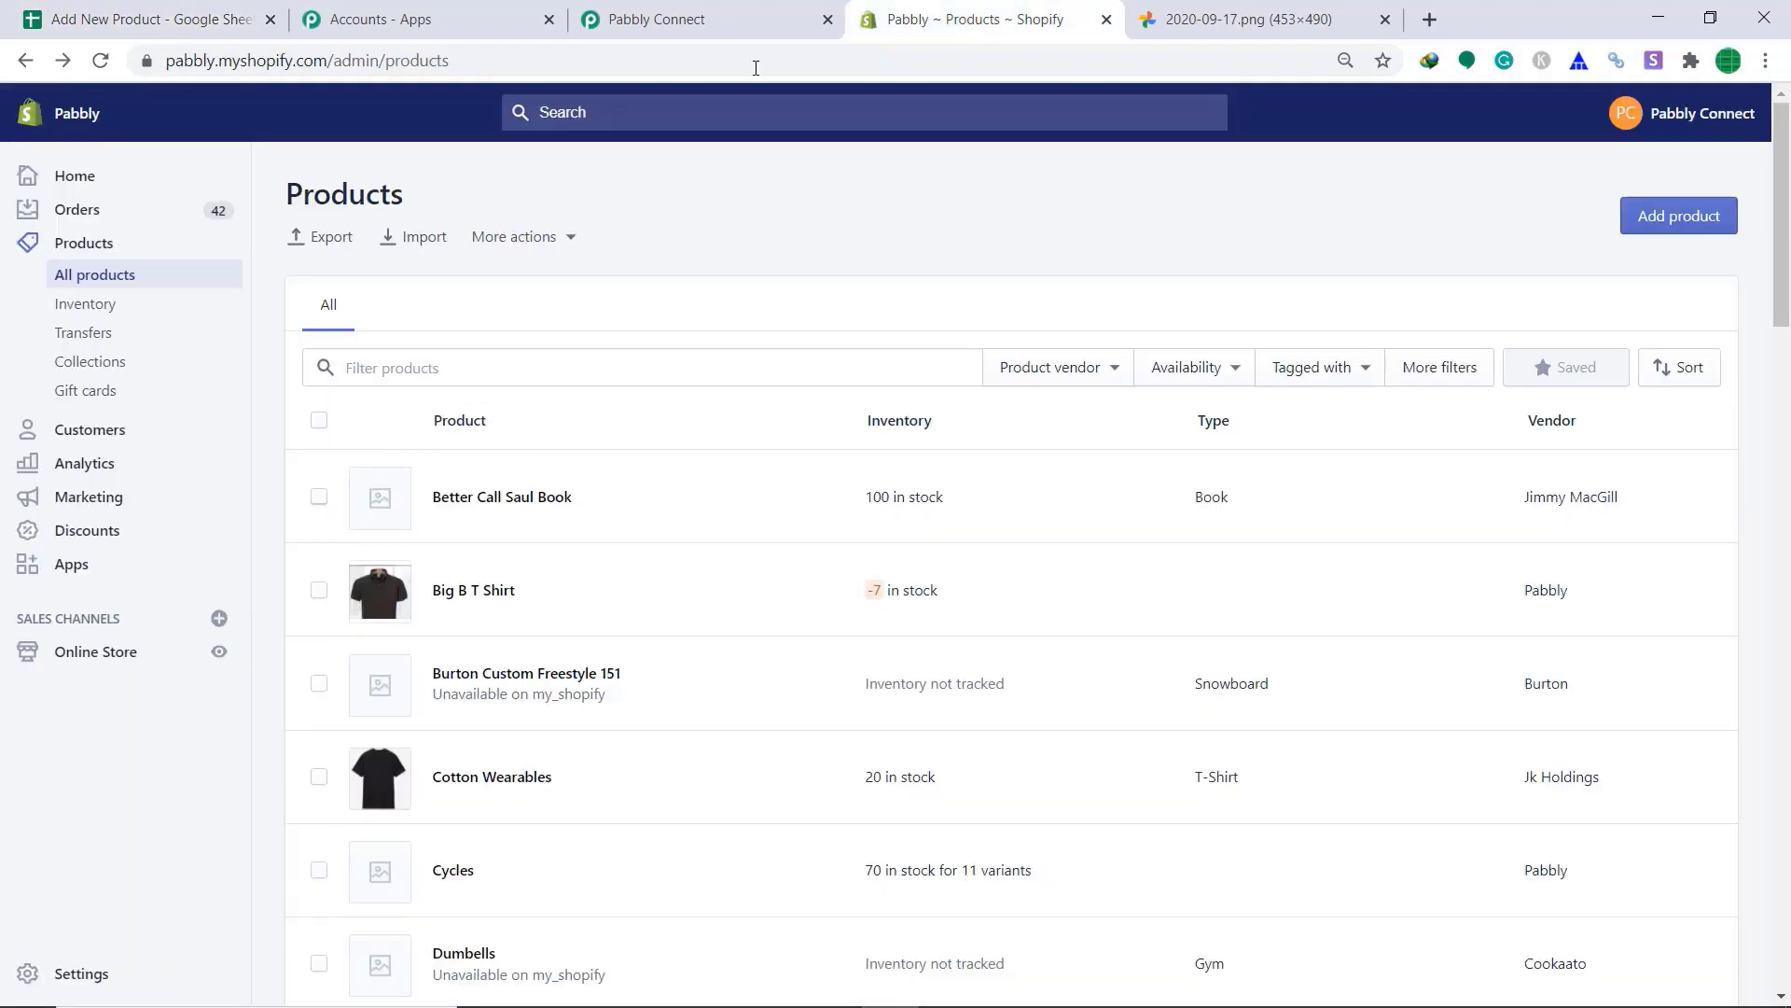
left_click(505, 62)
key("Return")
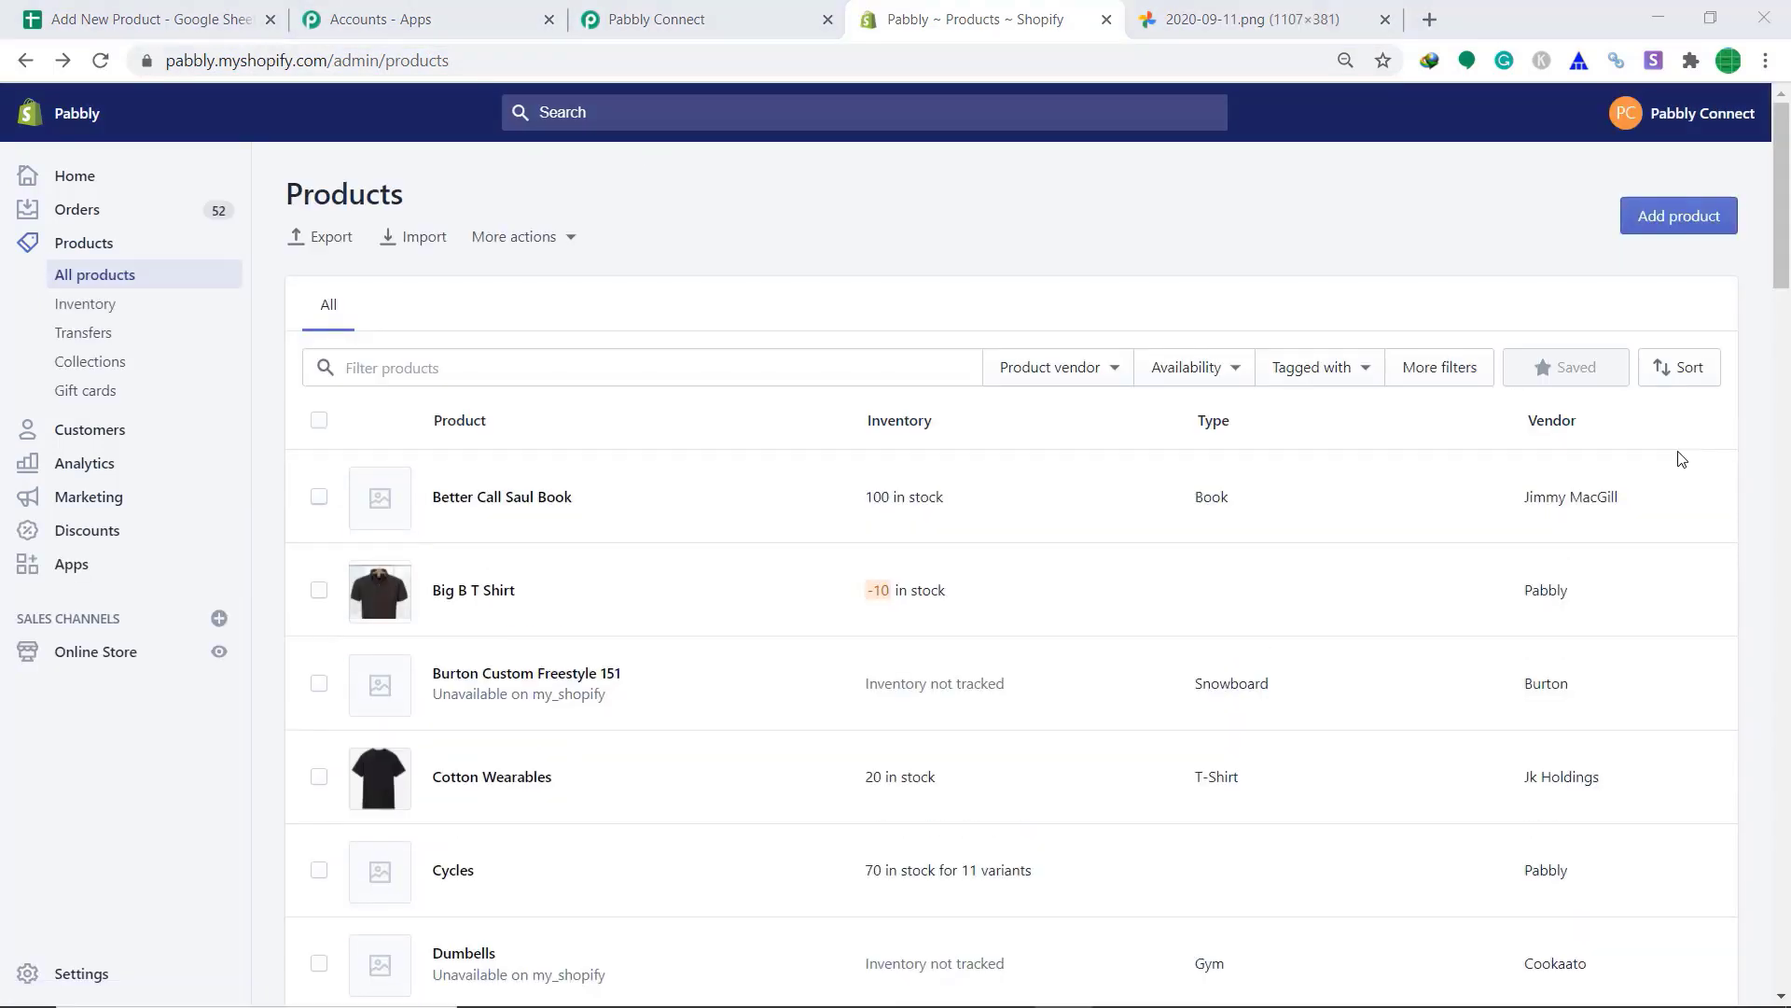
scroll(1661, 432, "down", 10)
scroll(1660, 432, "down", 10)
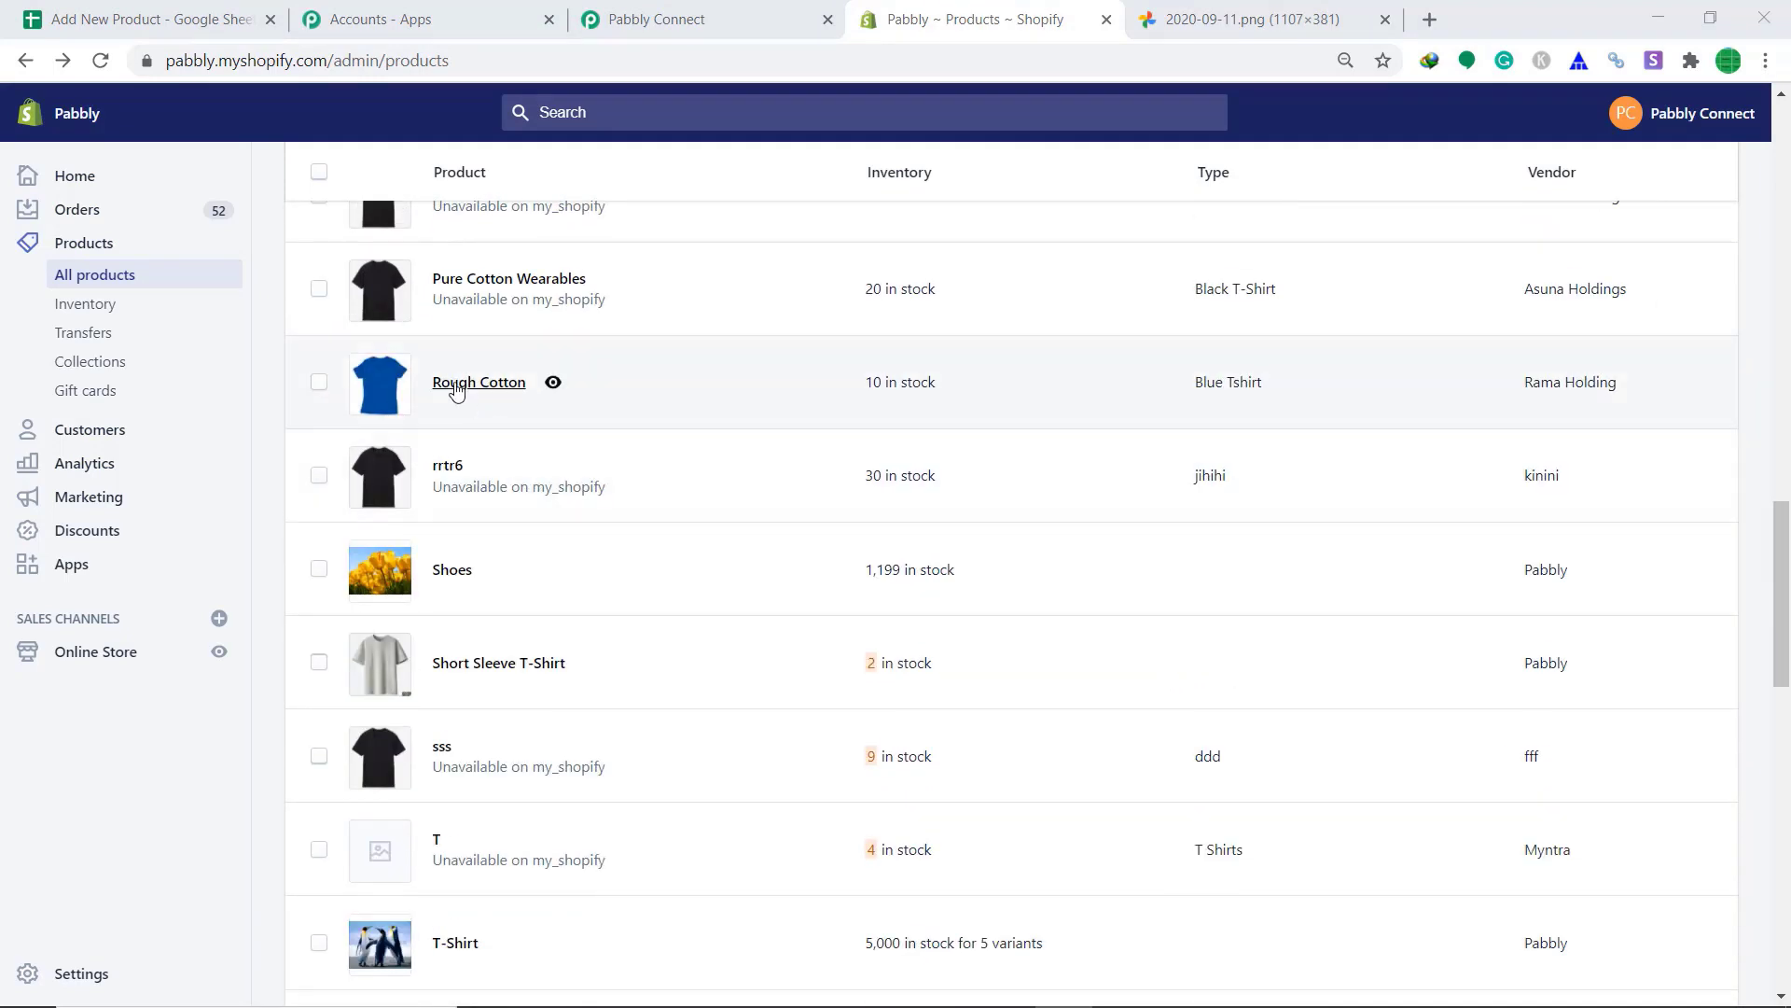
Step: Open Rough Cotton and review its 'Its magic' description, blue T-shirt image, 10.00 price and tags
left_click(469, 384)
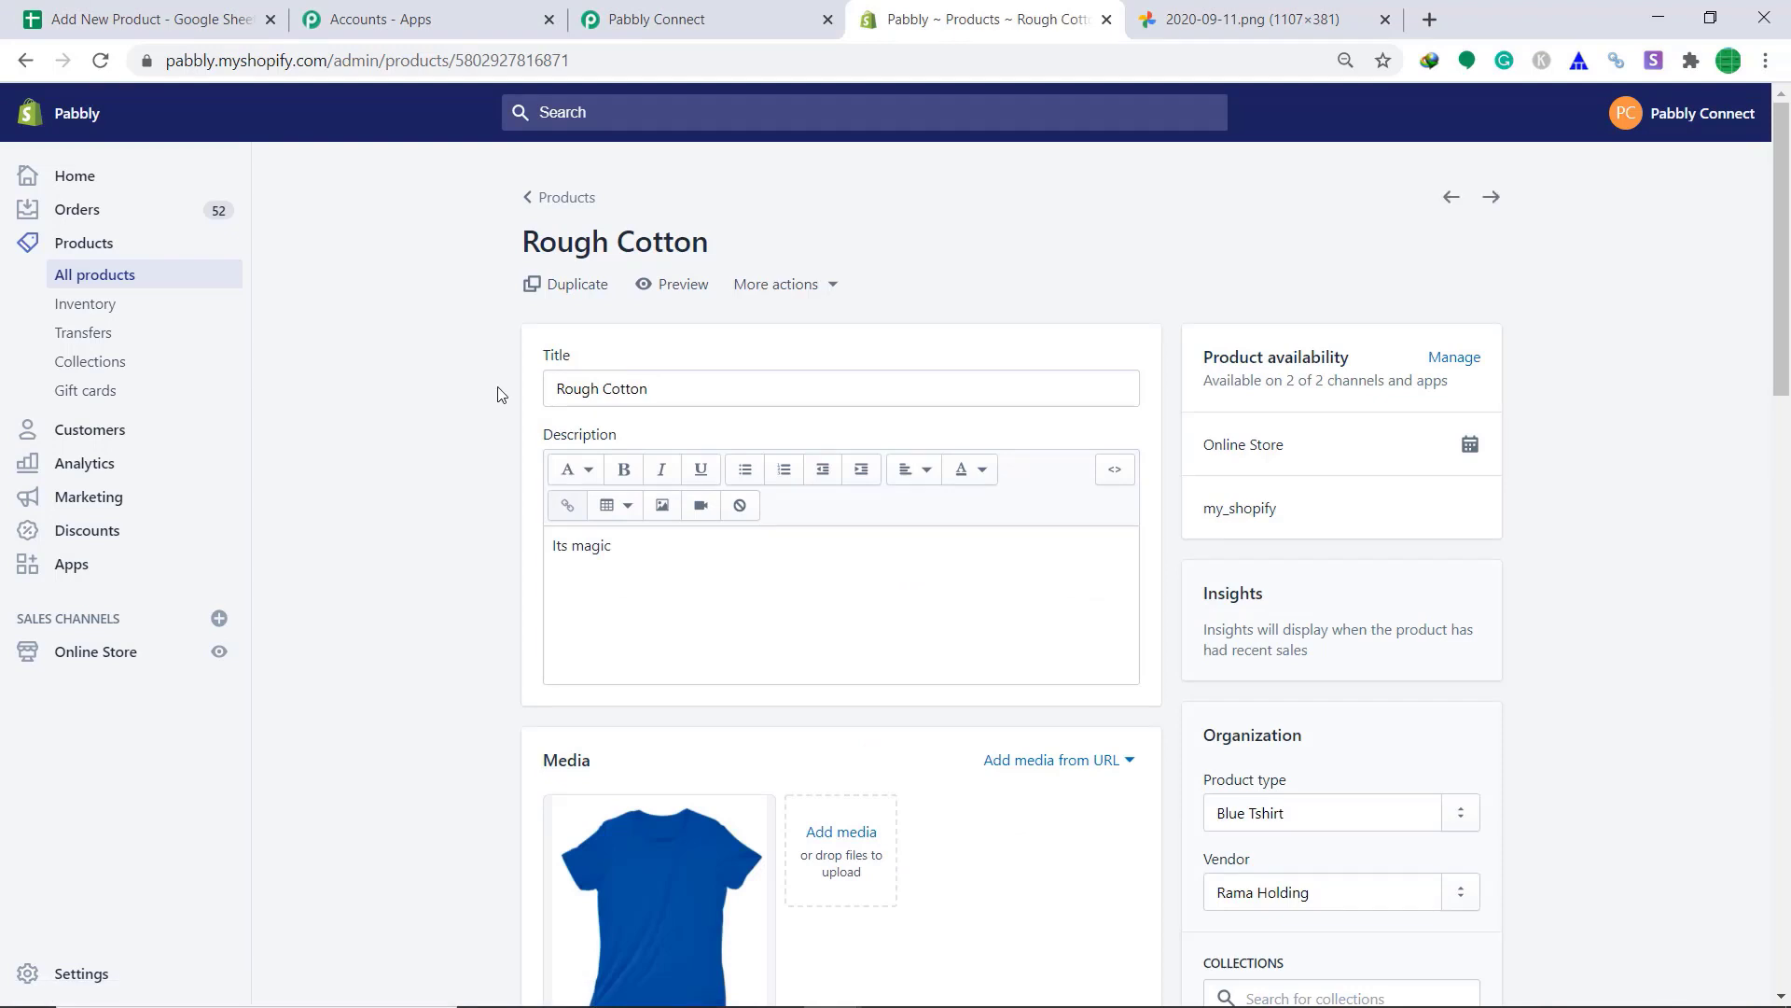
scroll(910, 415, "down", 3)
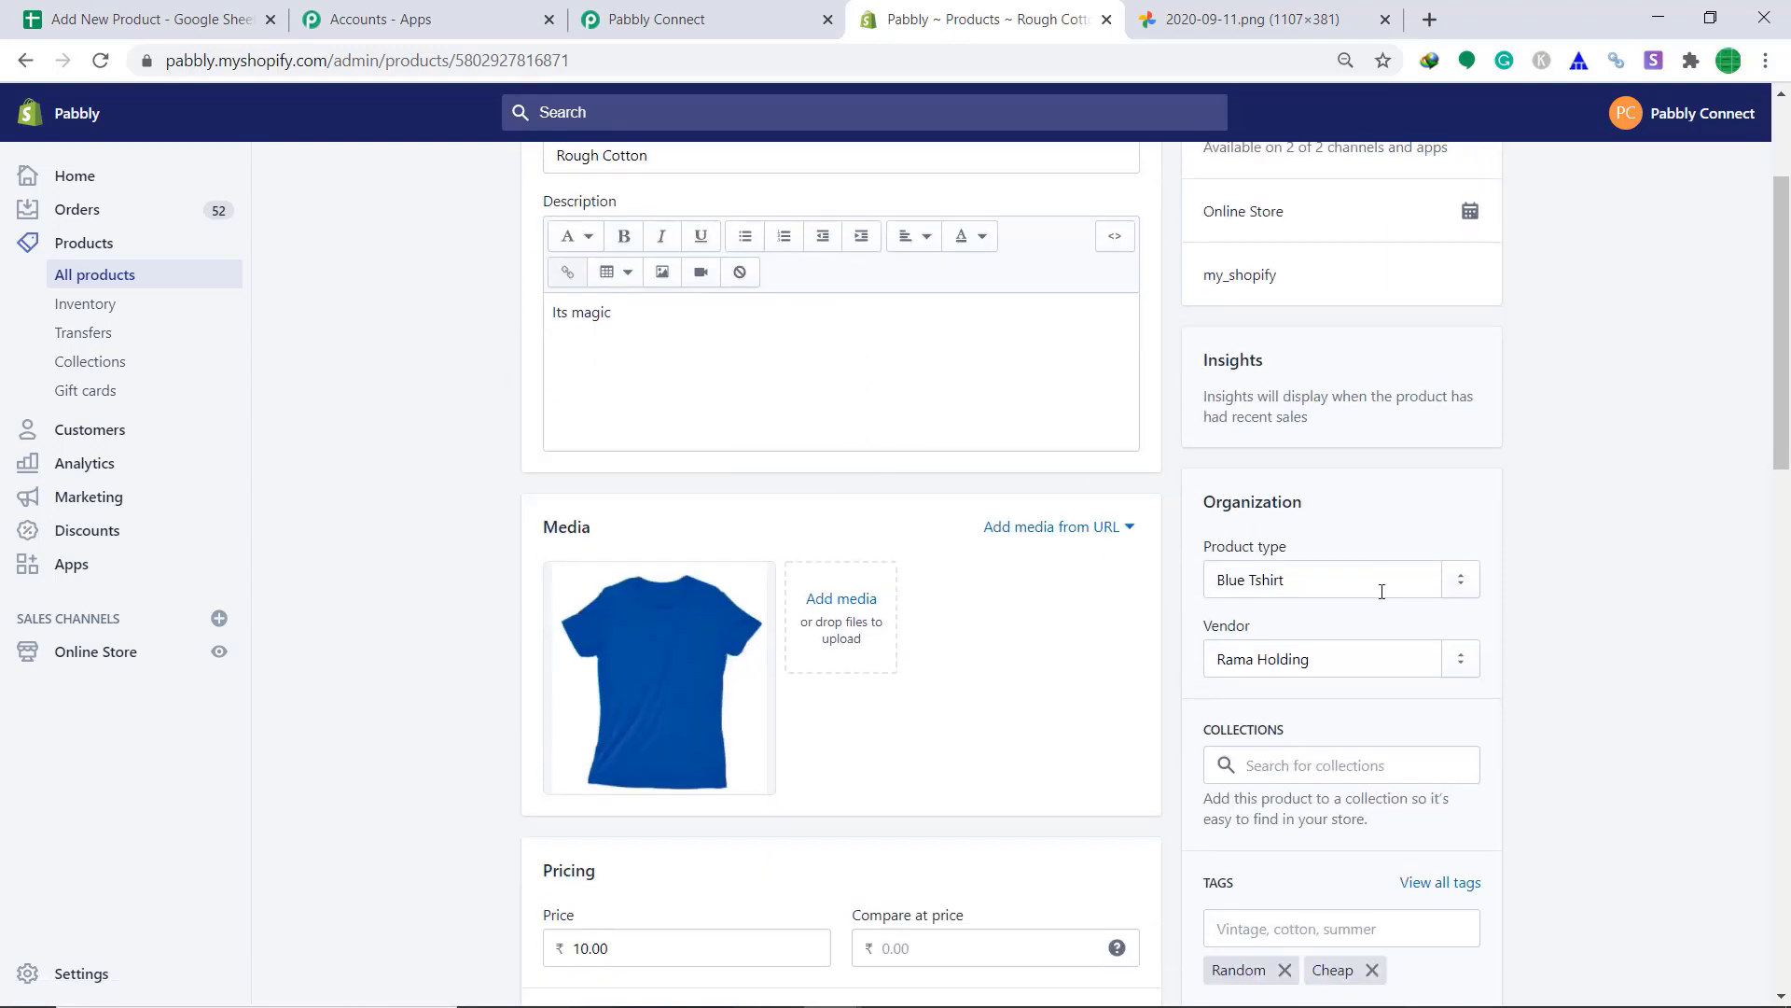
scroll(1213, 625, "down", 1)
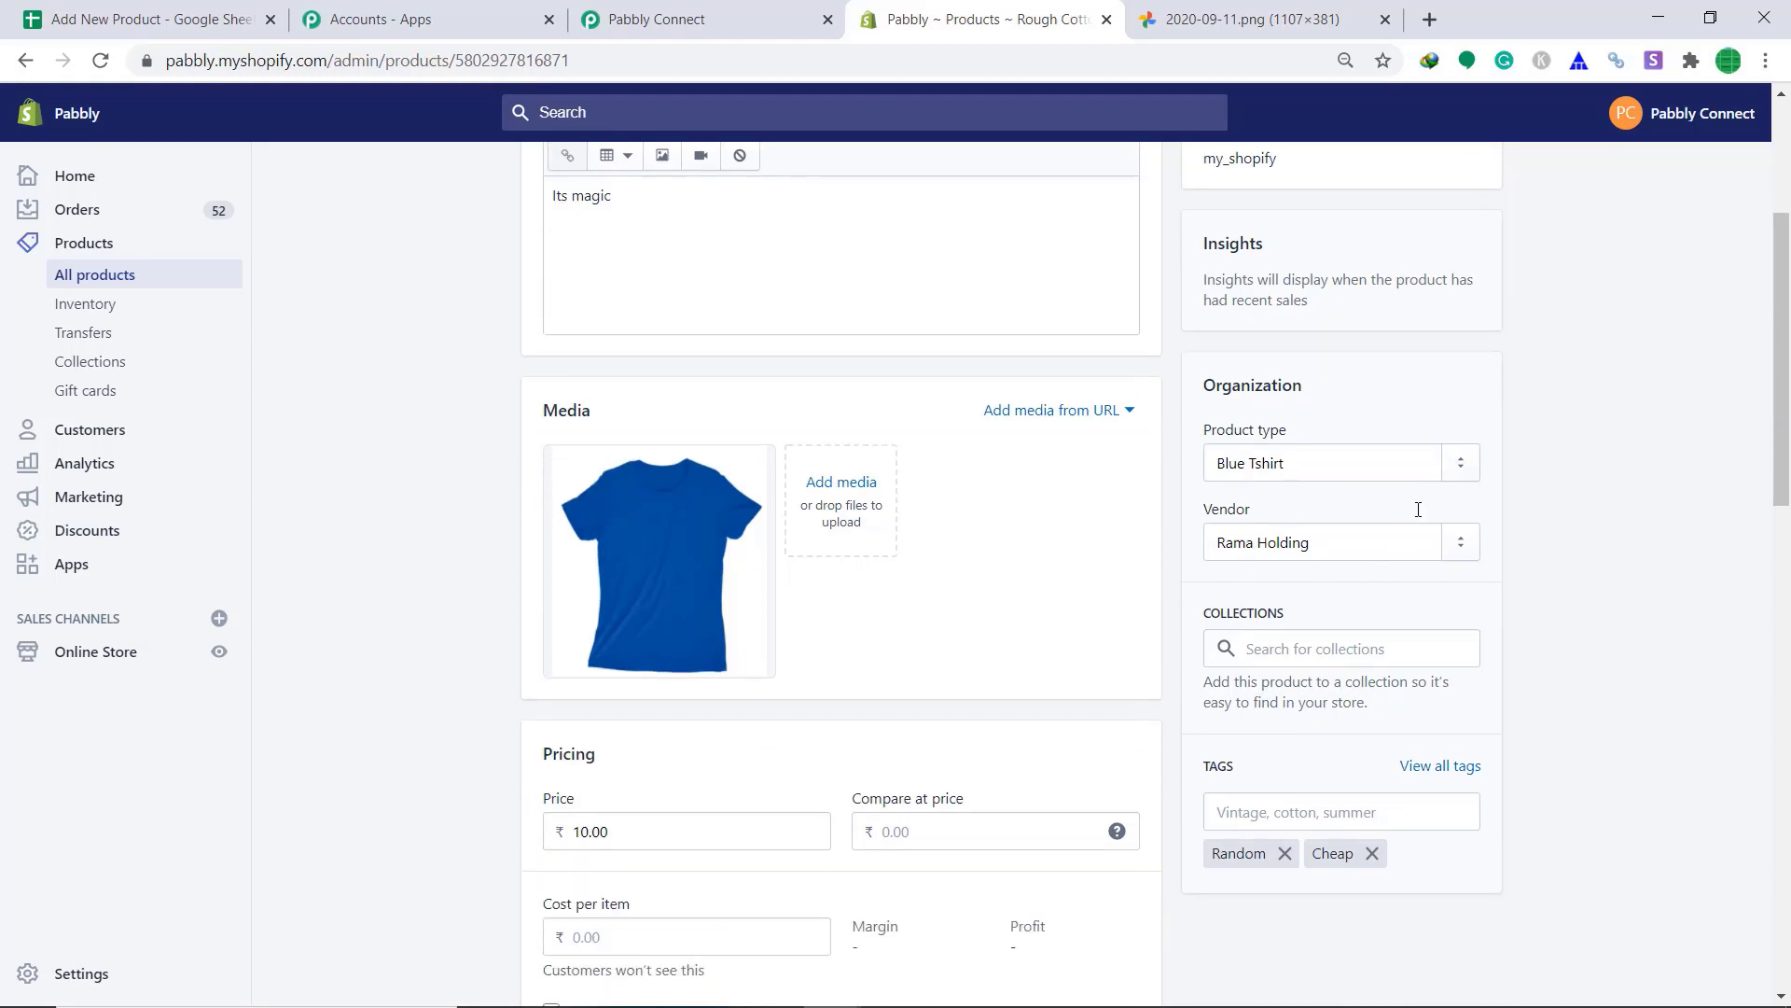